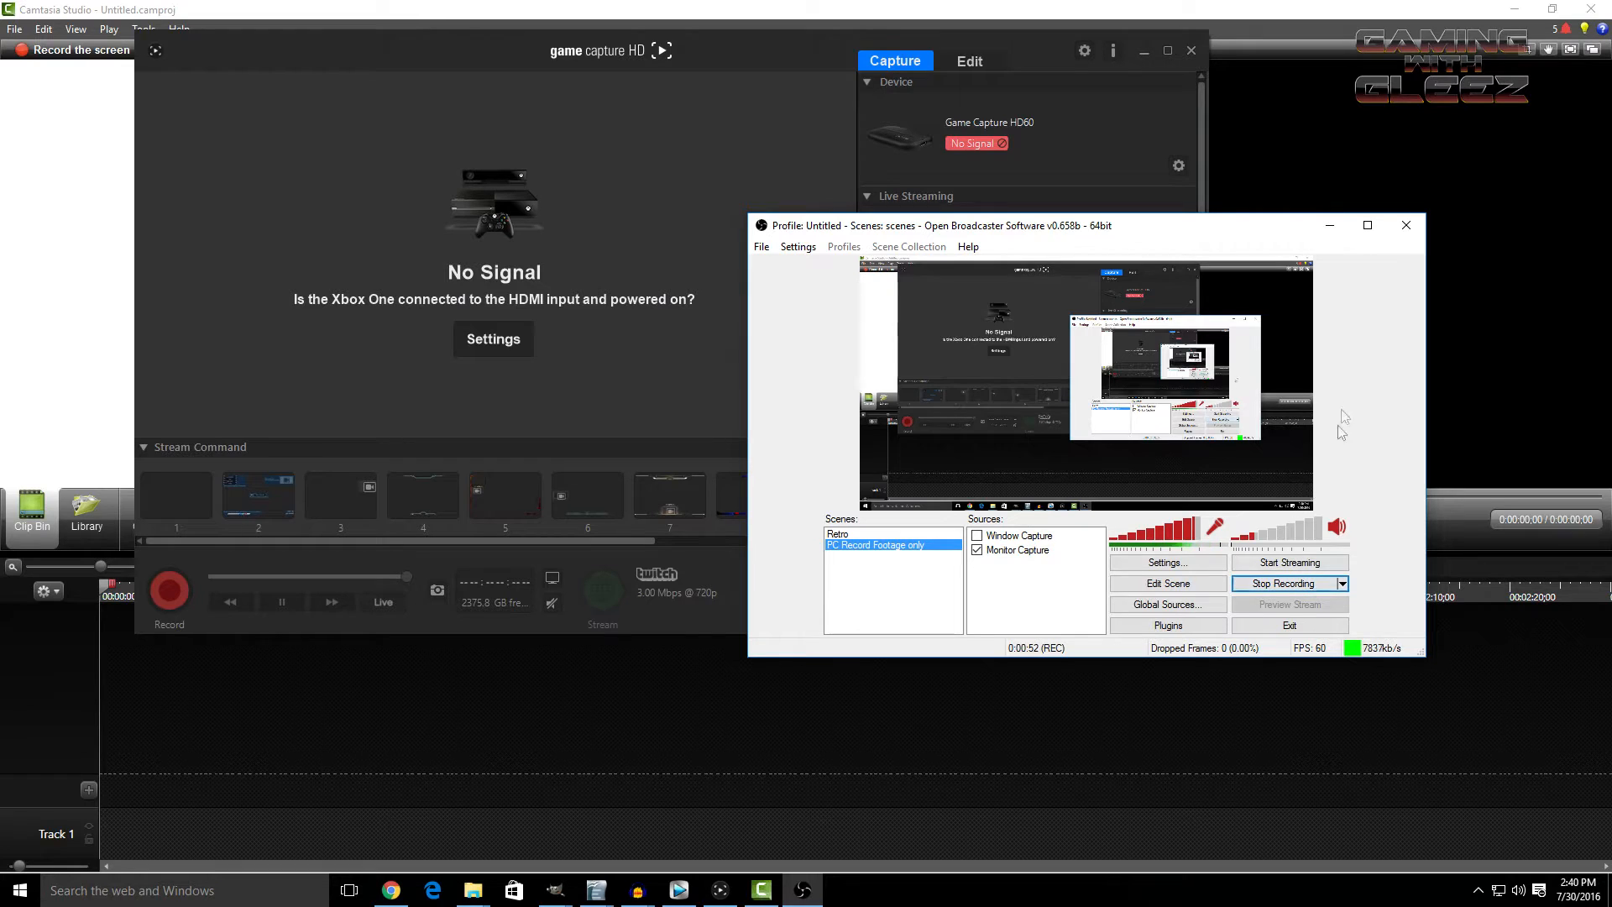
left_click(799, 57)
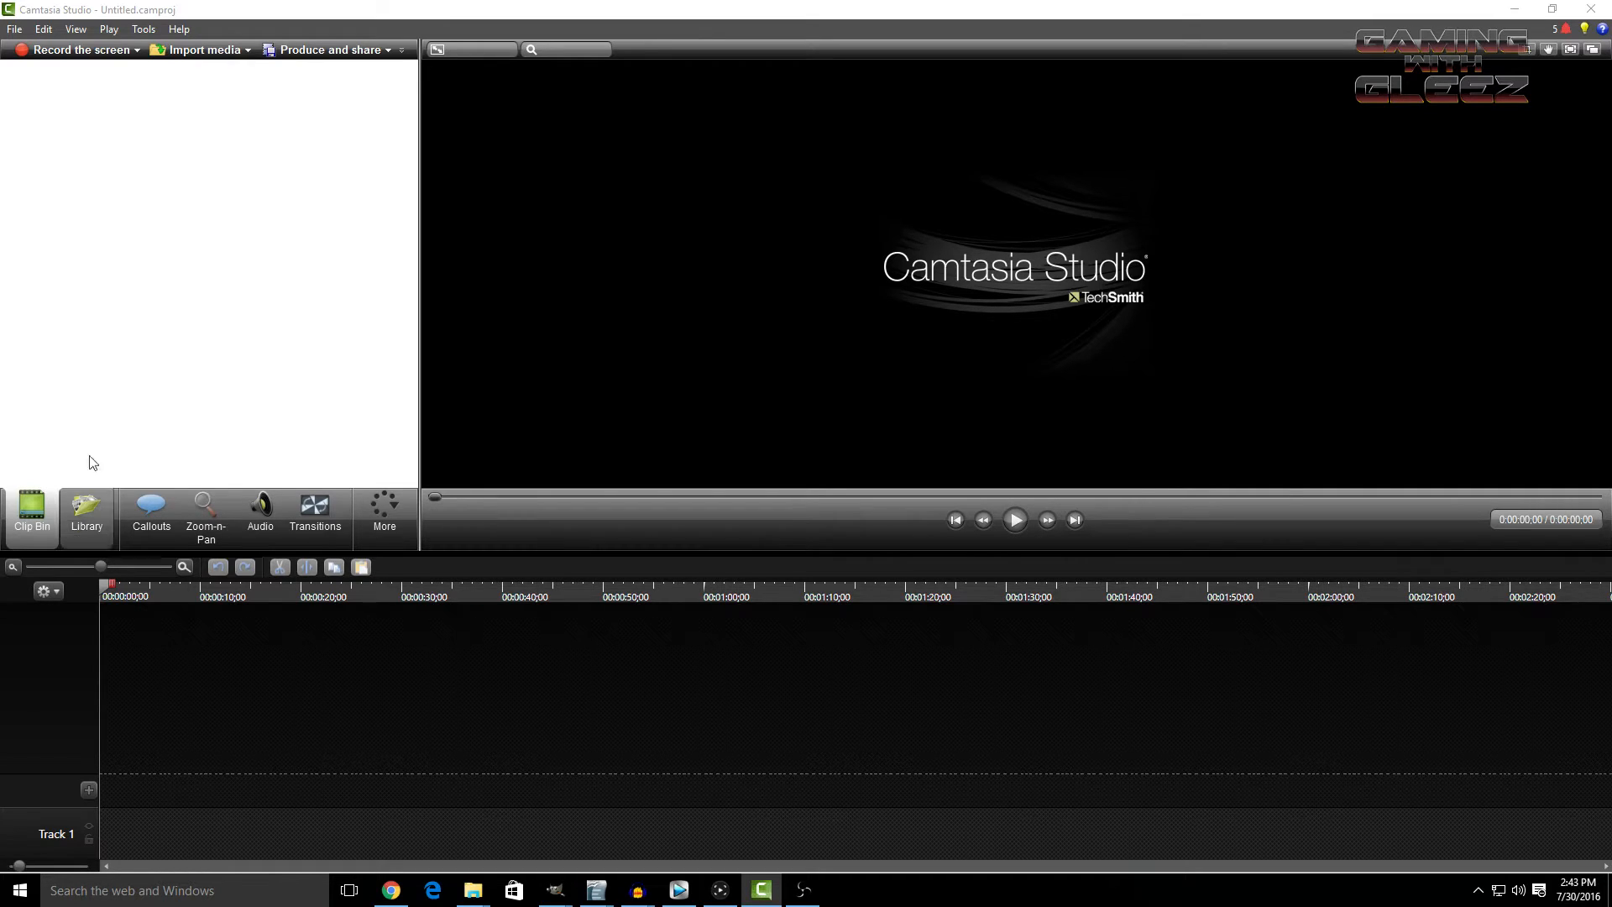
- Import the ten gameplay captures dated 2016-07-28, from 03-12-08 through 03-36-40, out of the Videos folder
left_click(204, 50)
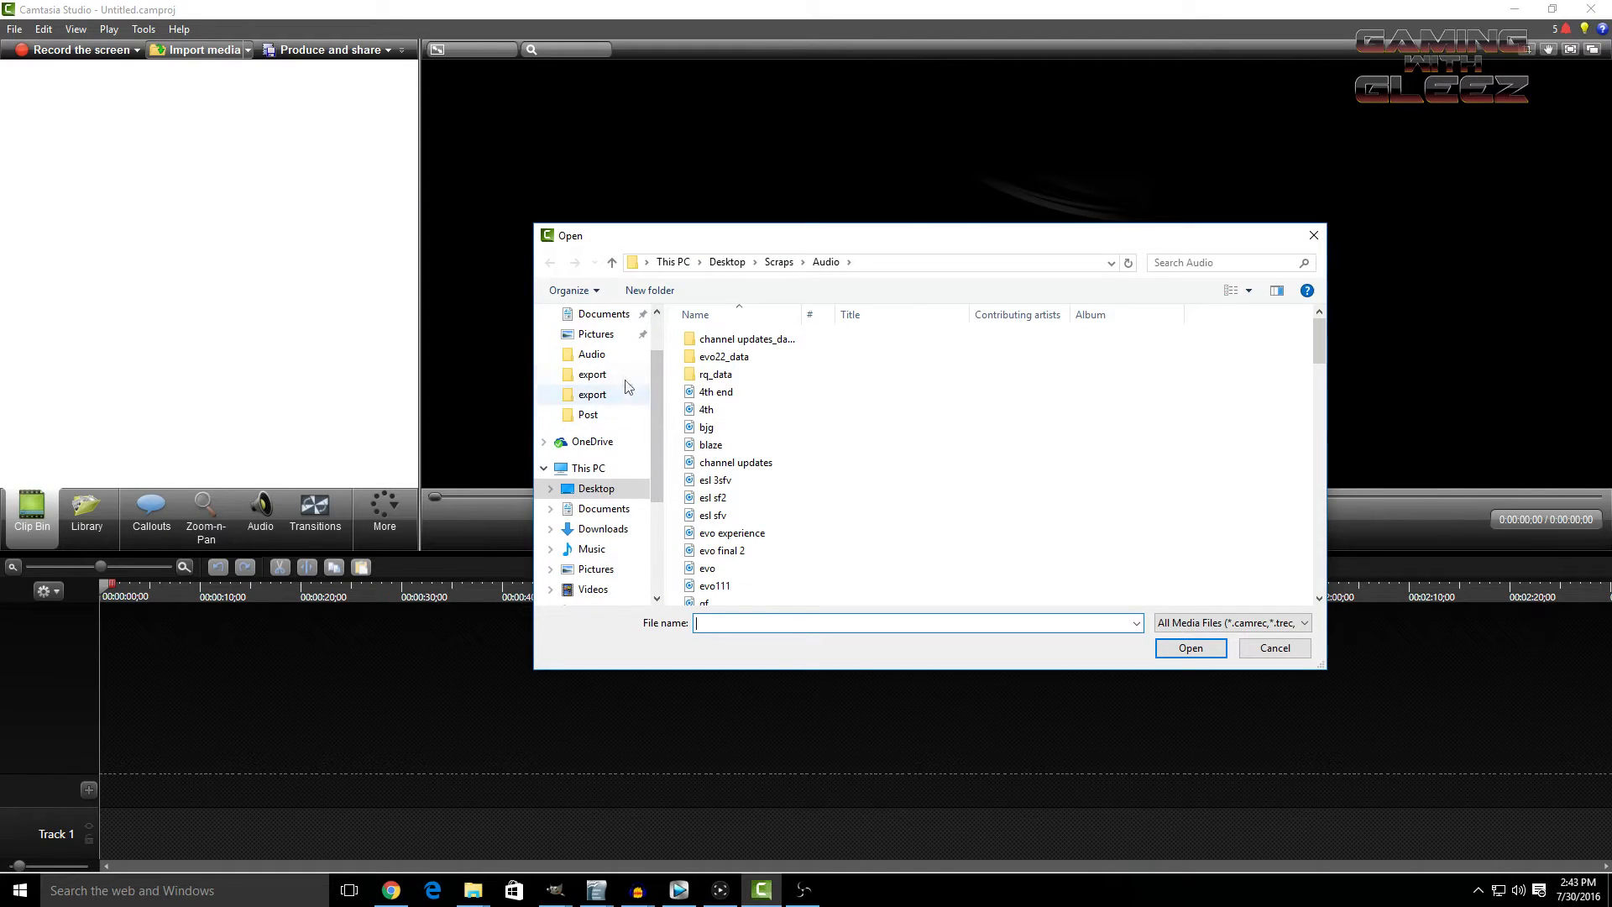
left_click(591, 469)
double_click(1132, 410)
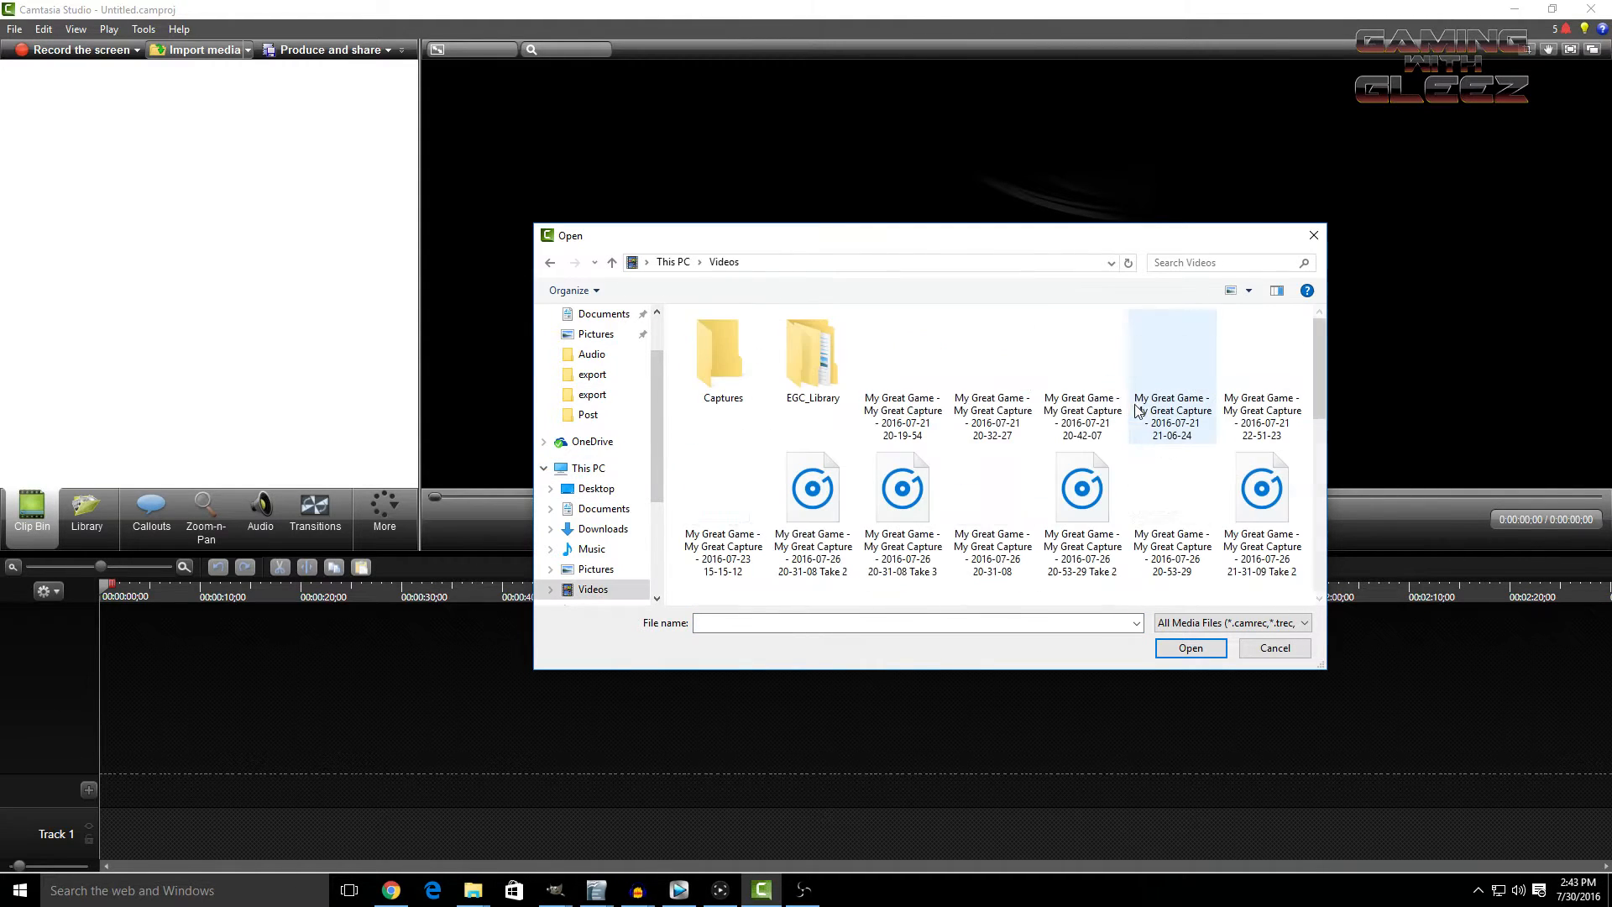
scroll(1063, 460, "down", 3)
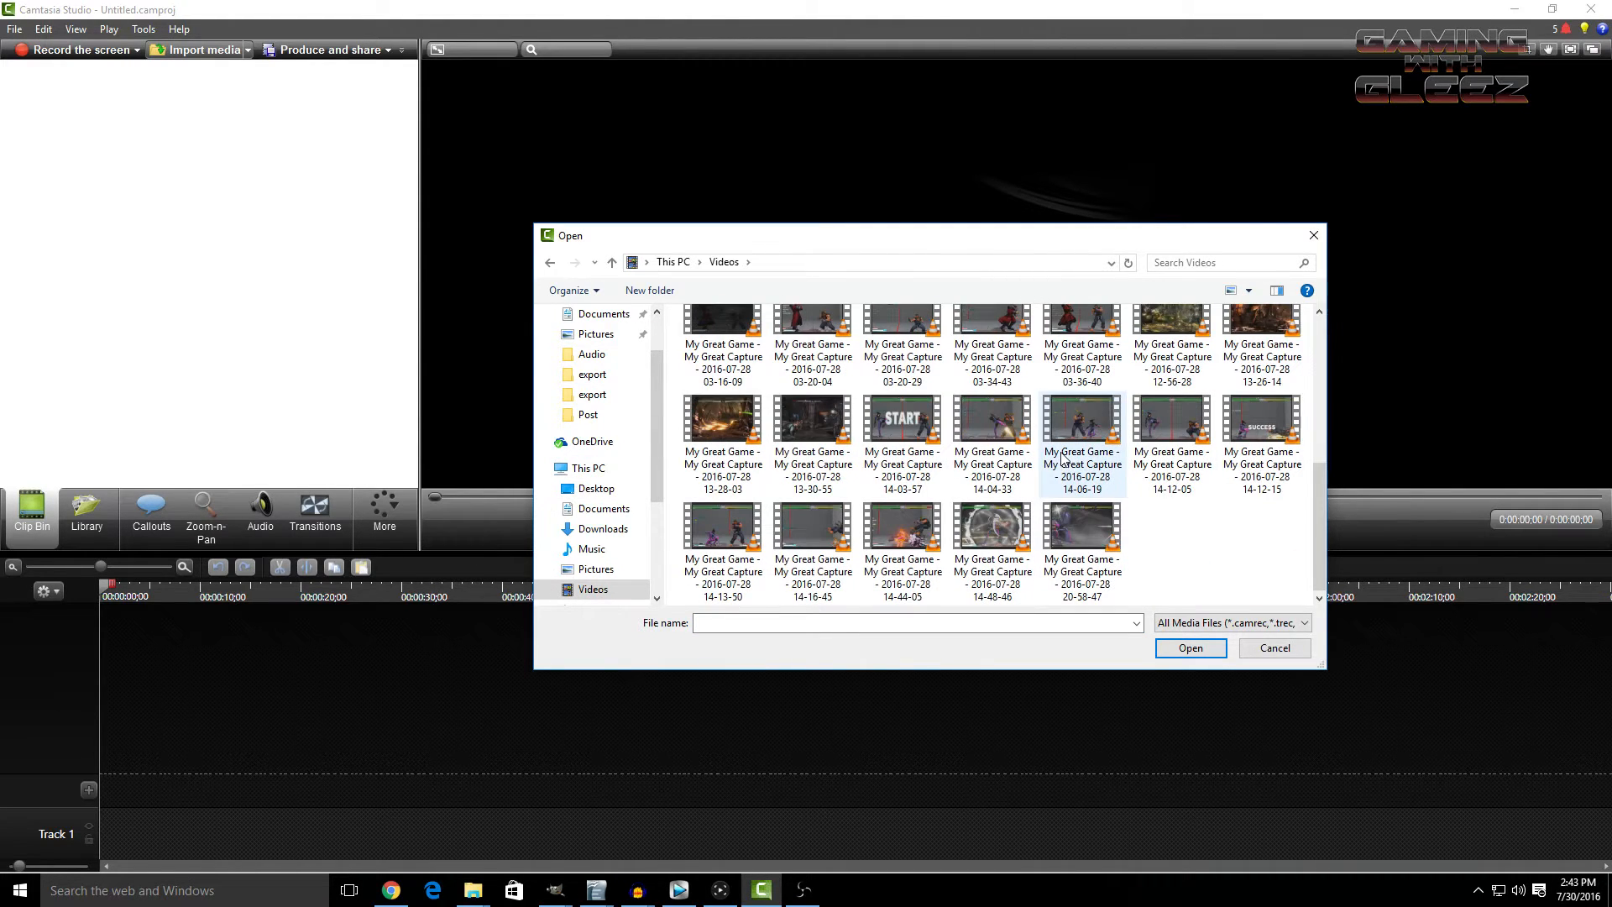
scroll(1096, 518, "up", 2)
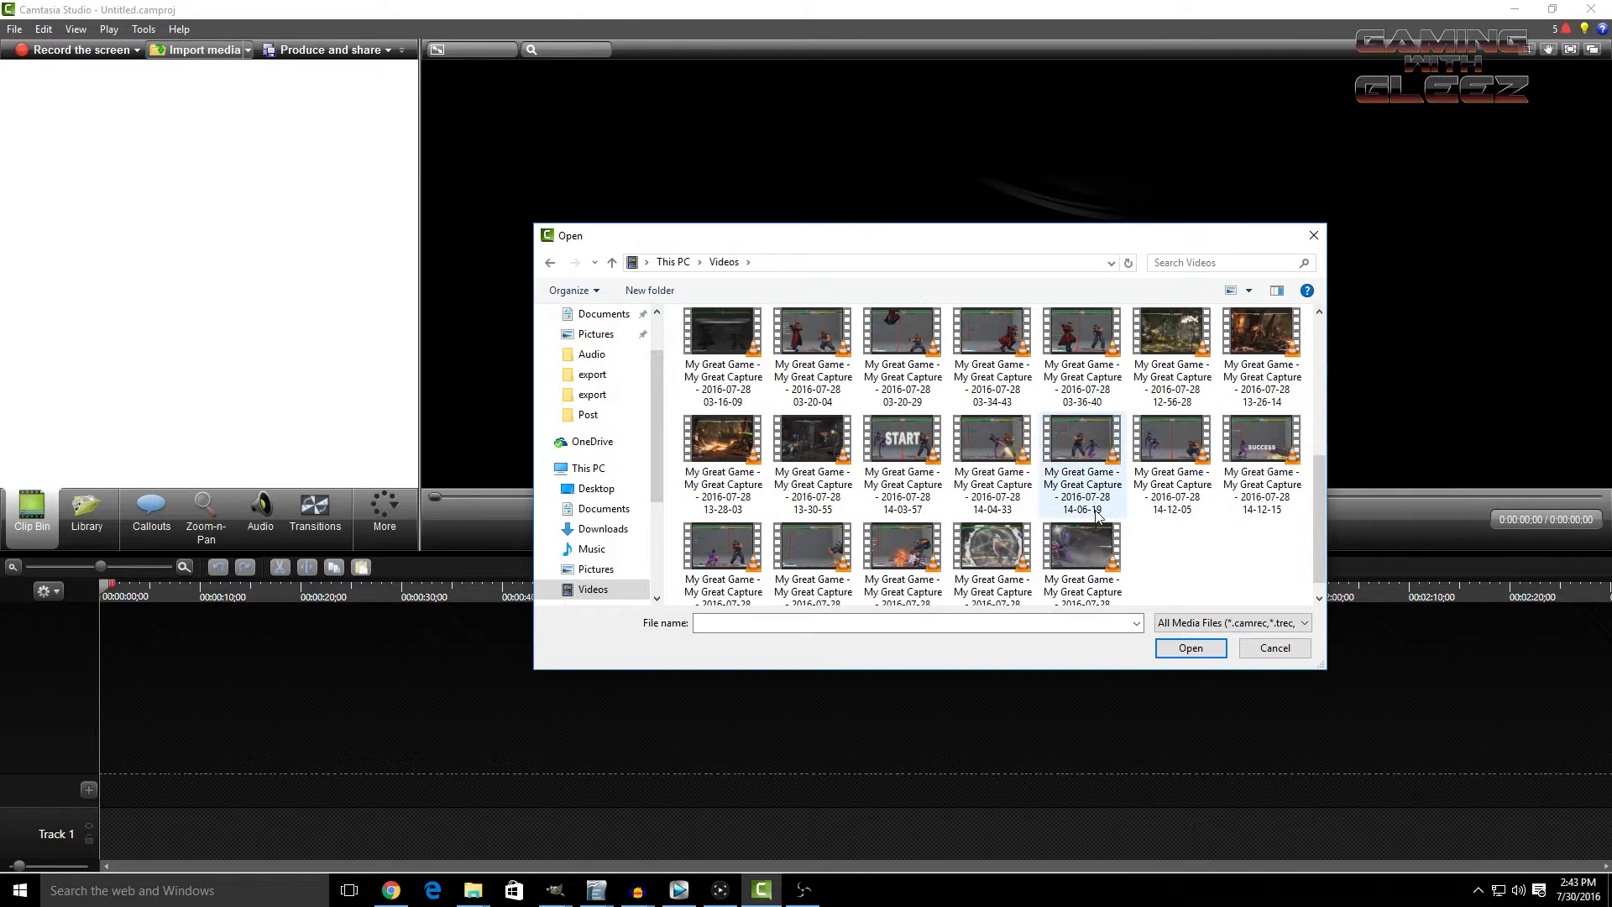
left_click(1081, 445)
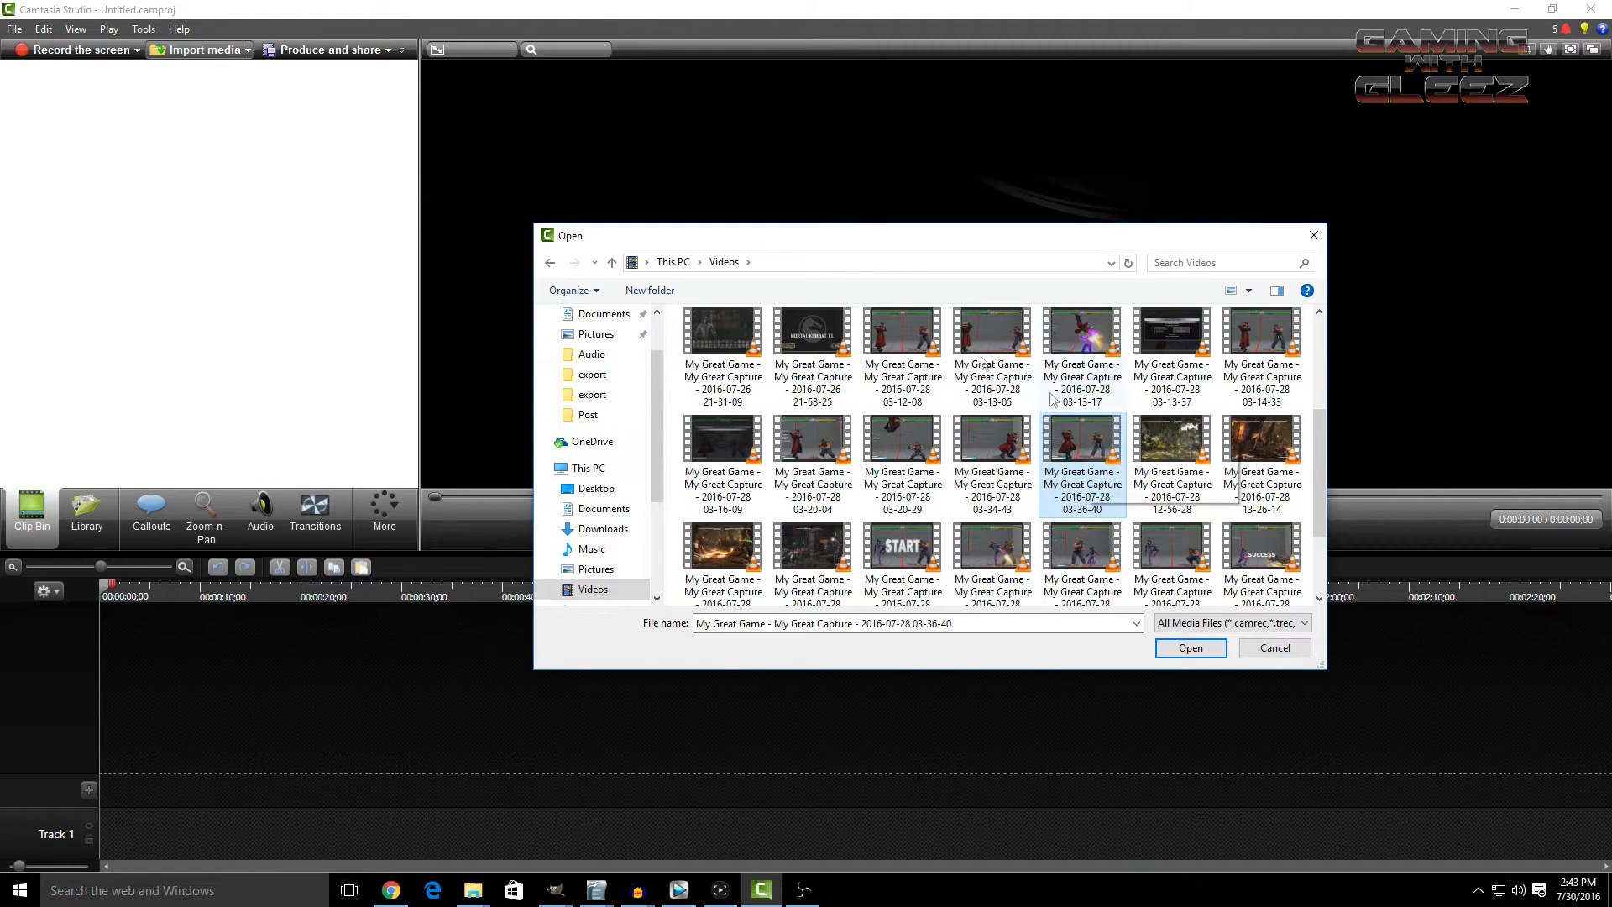
left_click(894, 319, "shift")
left_click(1206, 652)
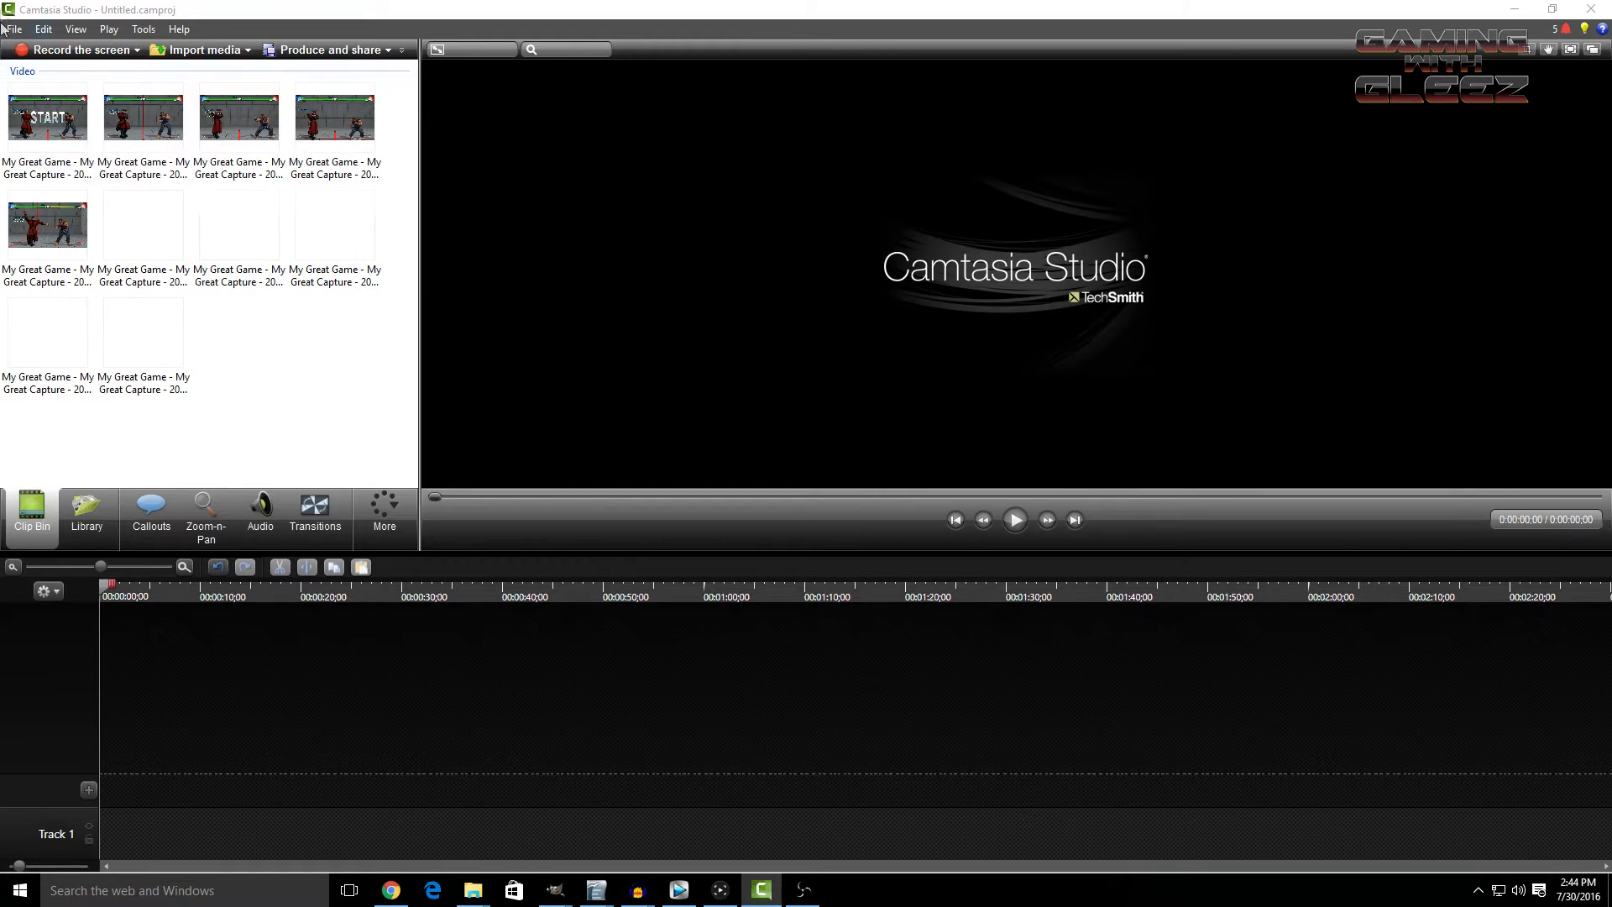
- Add the 03-12-08 clip to Track 1 and place the playhead at 0:00:39;13, just before the combo starts
left_click_drag(48, 122, 267, 831)
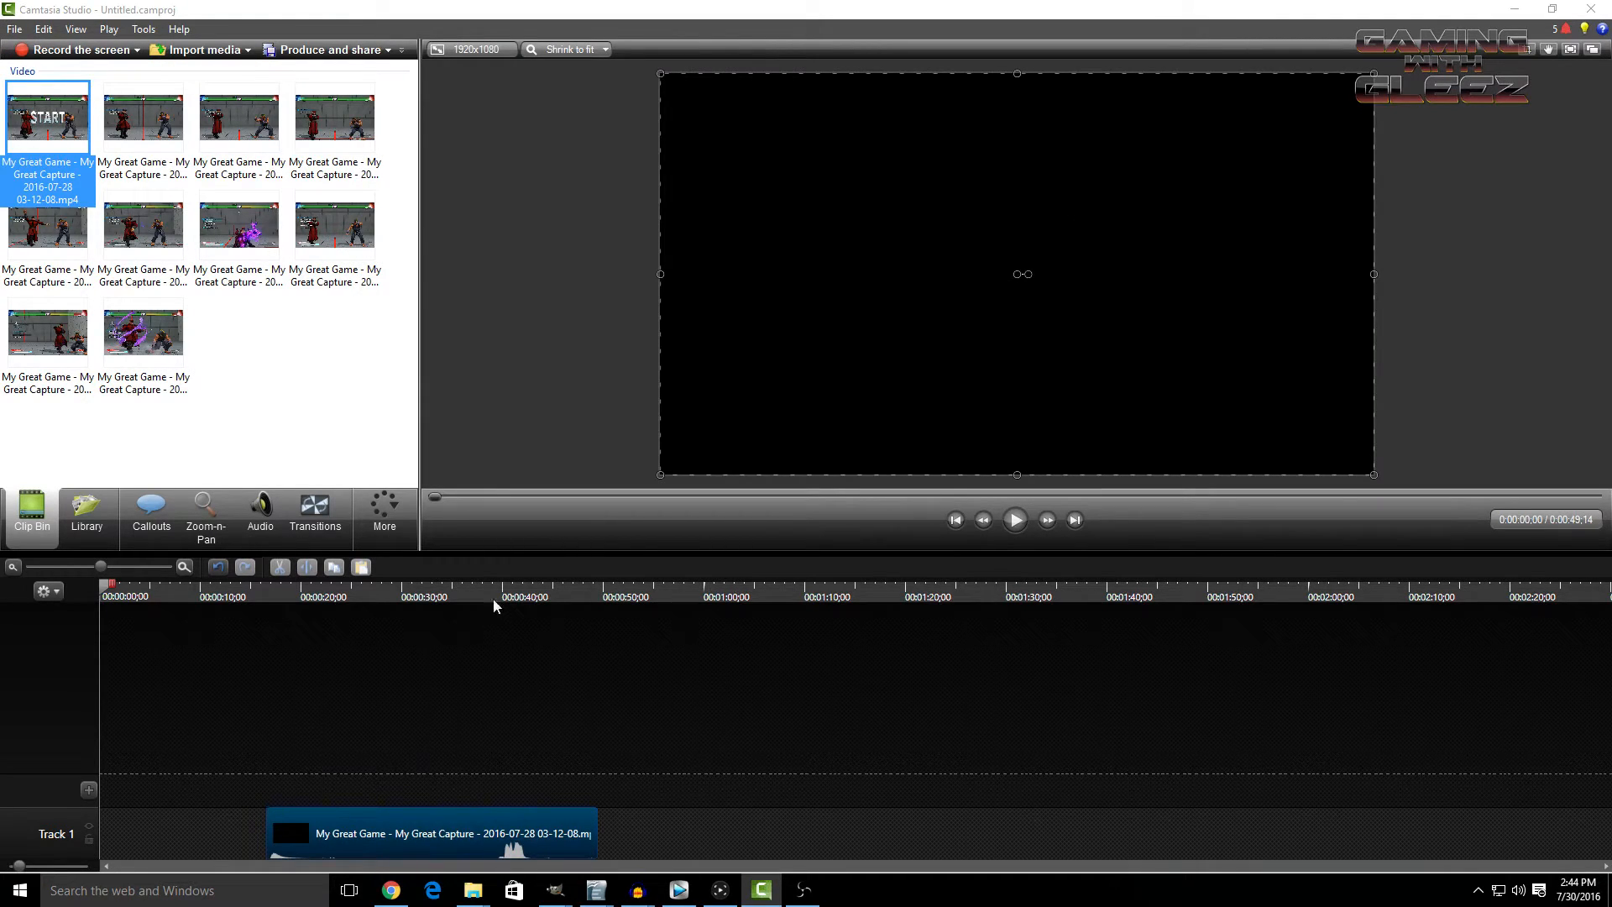
left_click(494, 598)
mouse_move(487, 592)
left_mouse_down()
mouse_move(357, 595)
mouse_move(546, 598)
mouse_move(499, 598)
left_mouse_up()
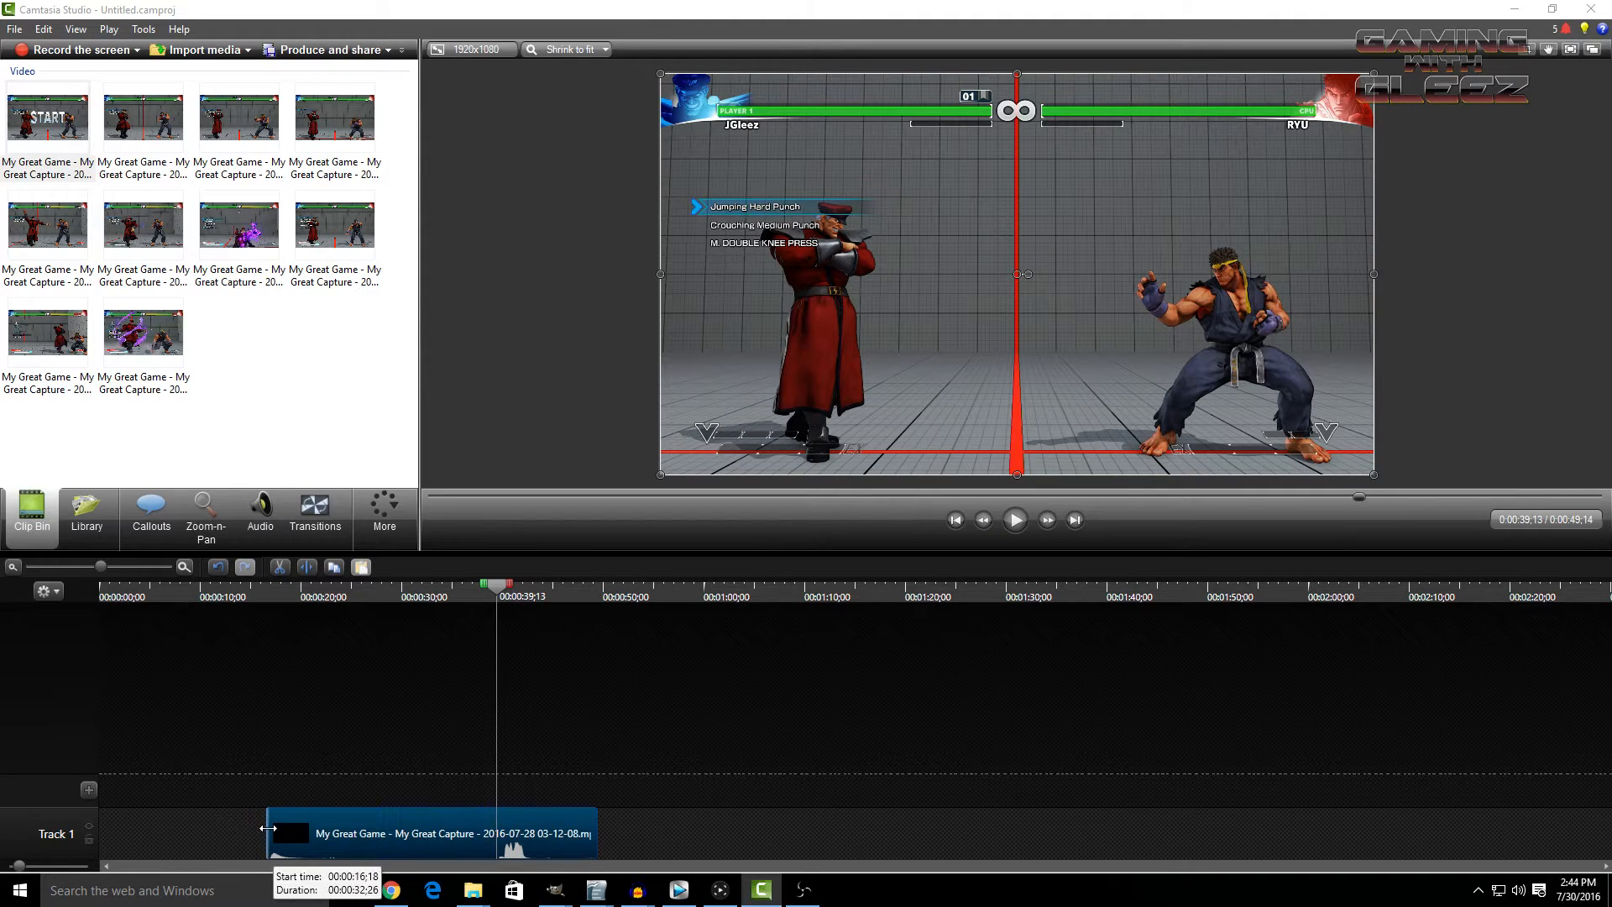
- Trim the clip to the section between 0:00:39;13 and 0:00:42;28, and move it to start at about 0:00:07;18
left_click_drag(269, 828, 508, 816)
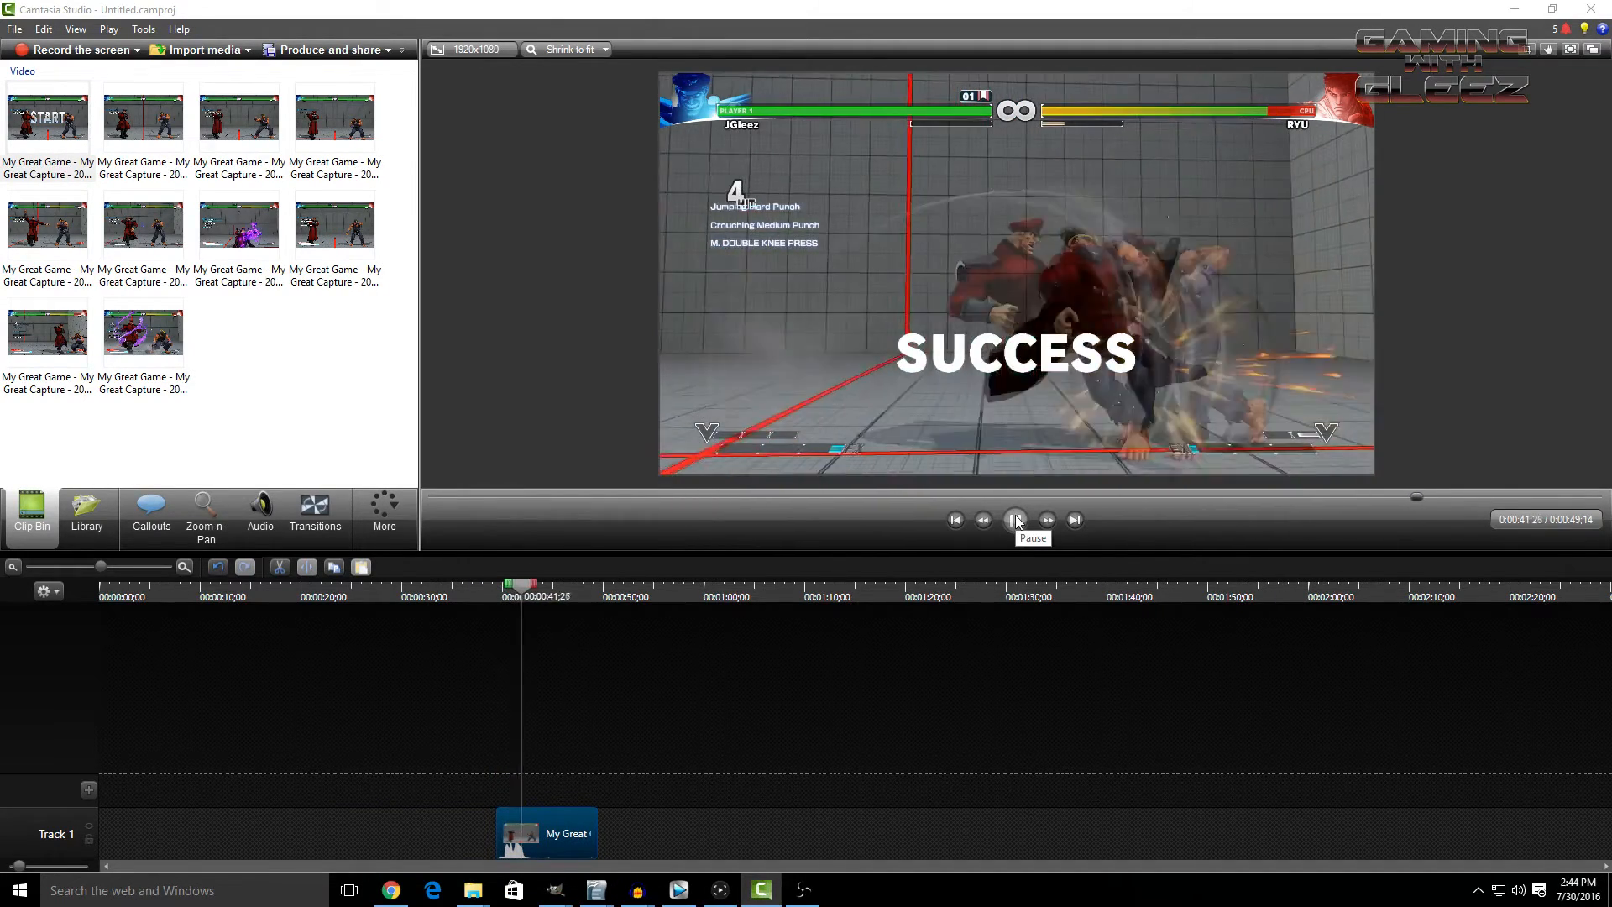
left_click(1016, 519)
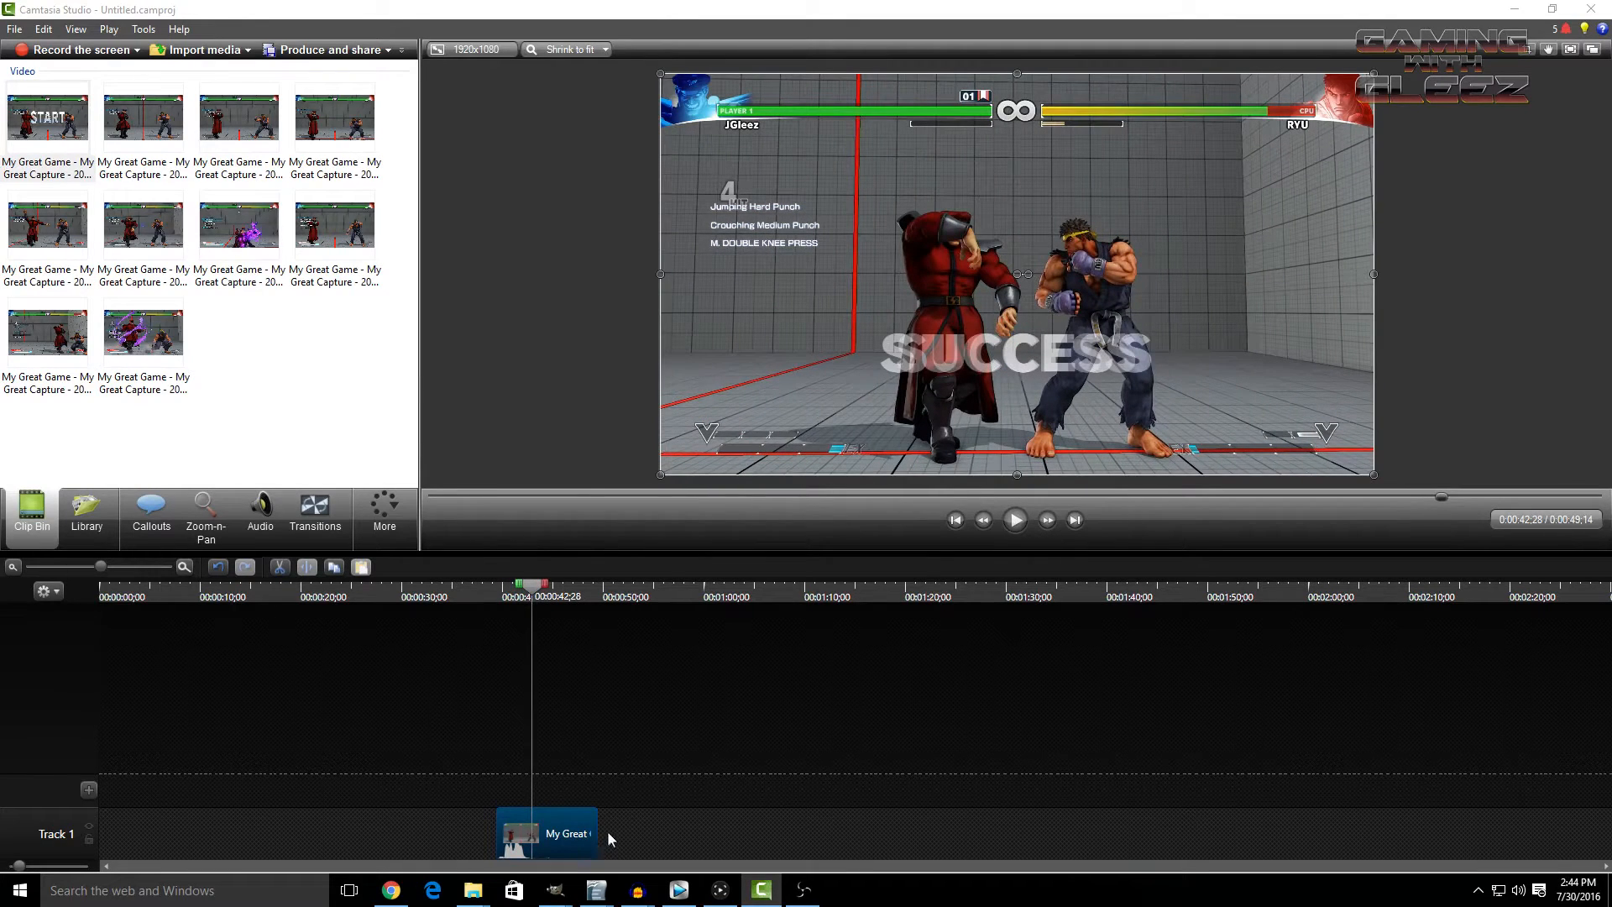
left_click_drag(598, 834, 197, 822)
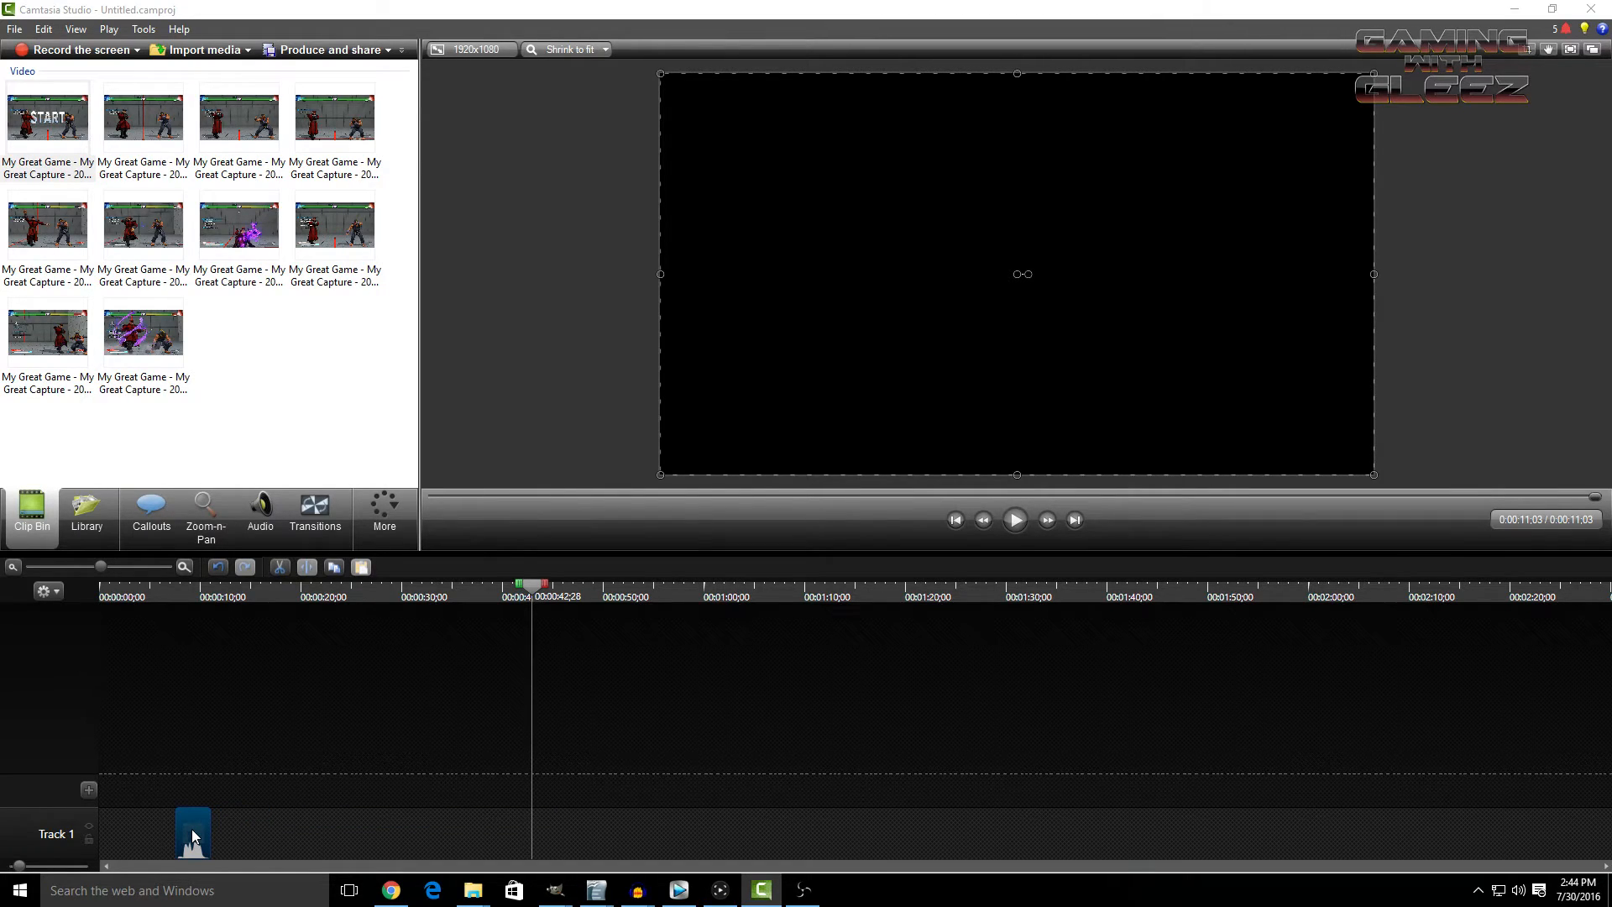
- Copy the trimmed clip and paste the duplicate directly after it at 0:00:11;03 on Track 1
right_click(193, 837)
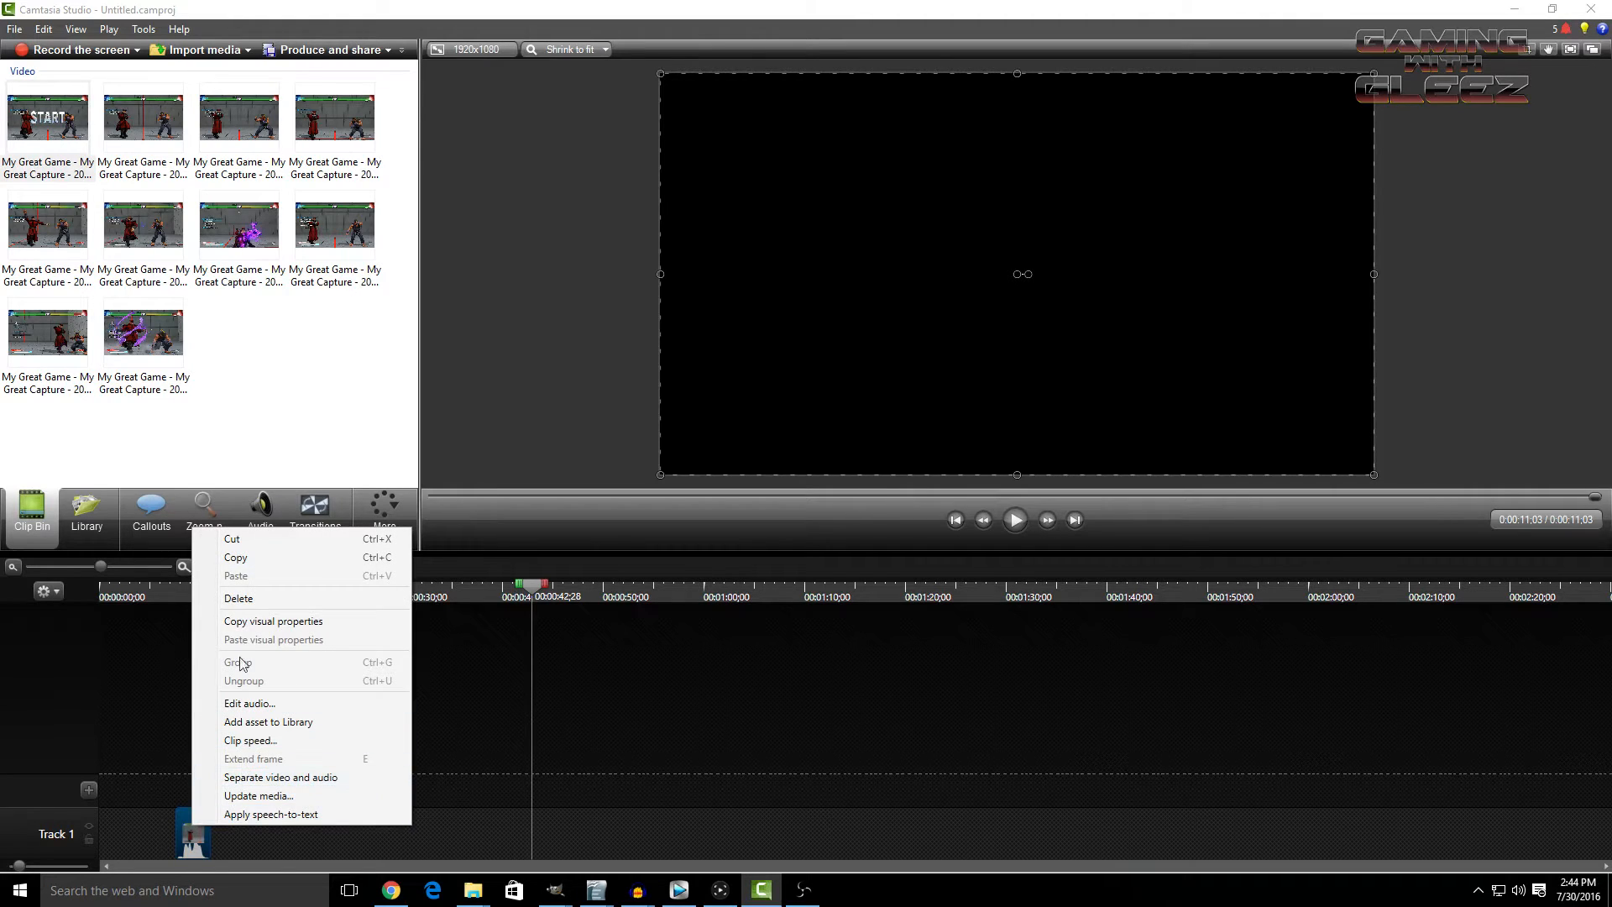
left_click(241, 559)
left_click_drag(242, 587, 212, 591)
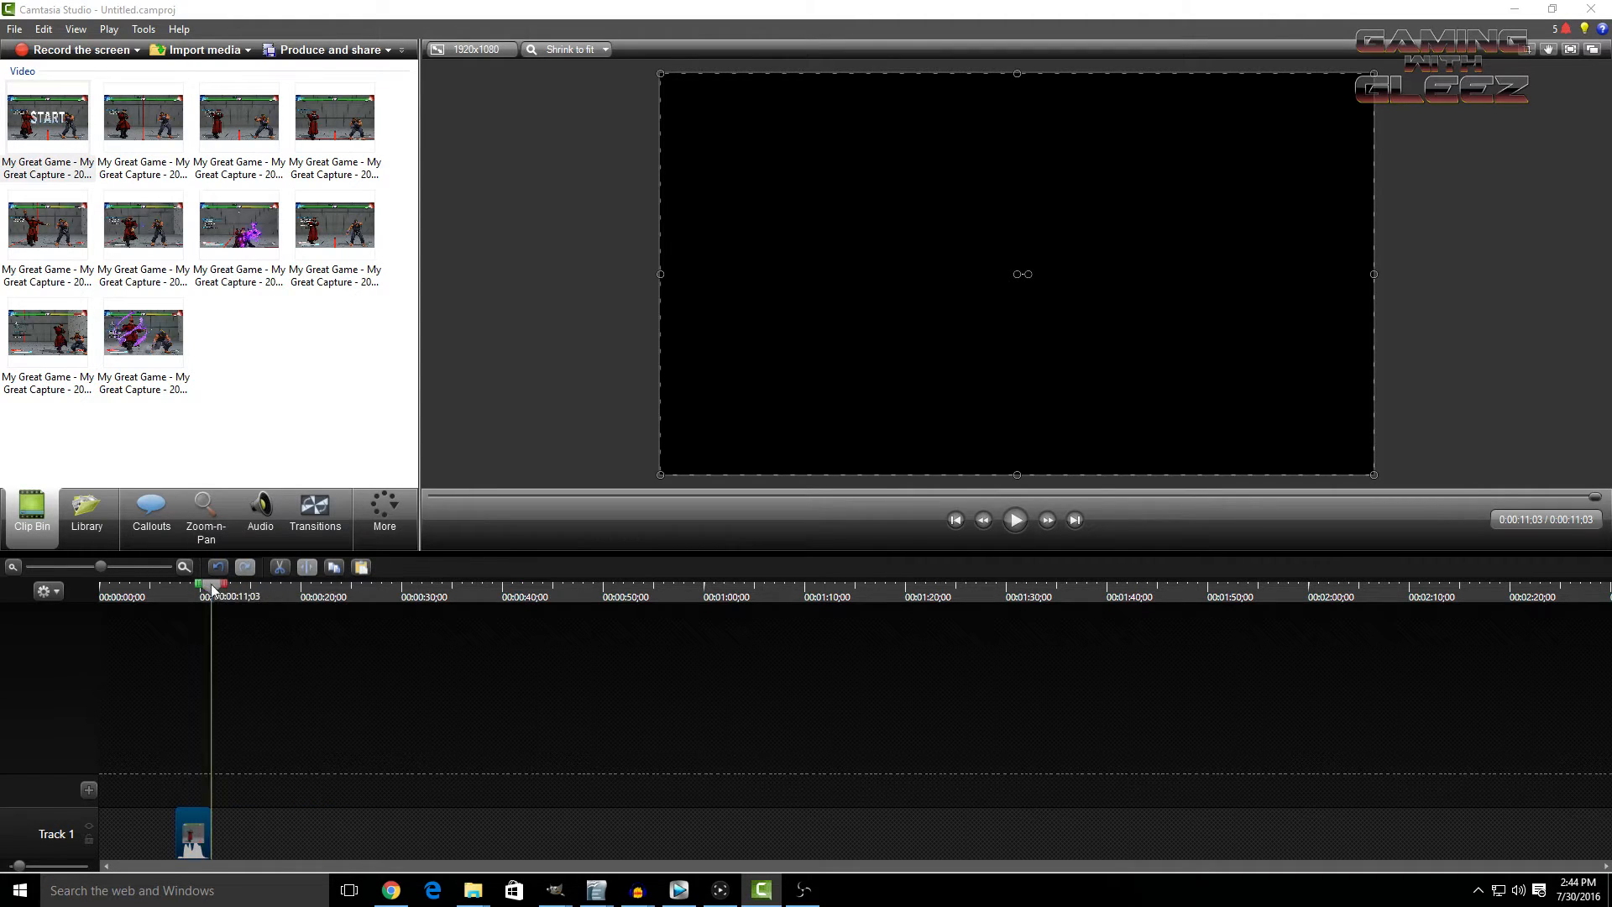
right_click(243, 822)
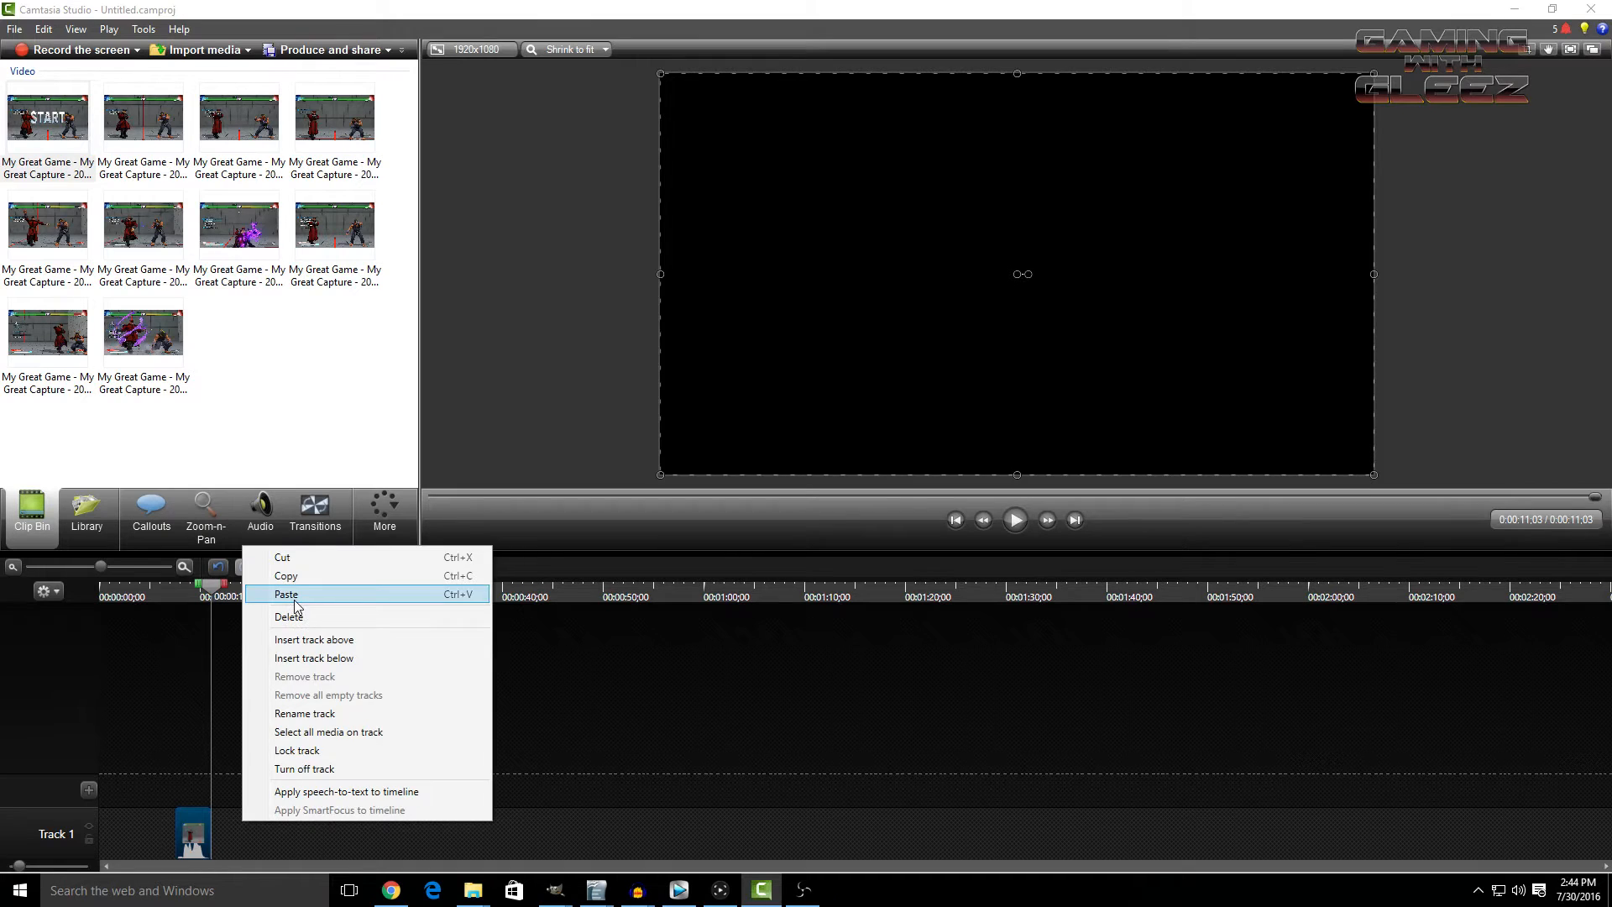
left_click(260, 593)
- Set the pasted clip's speed to 50% of the original and play the slowed combo
right_click(236, 834)
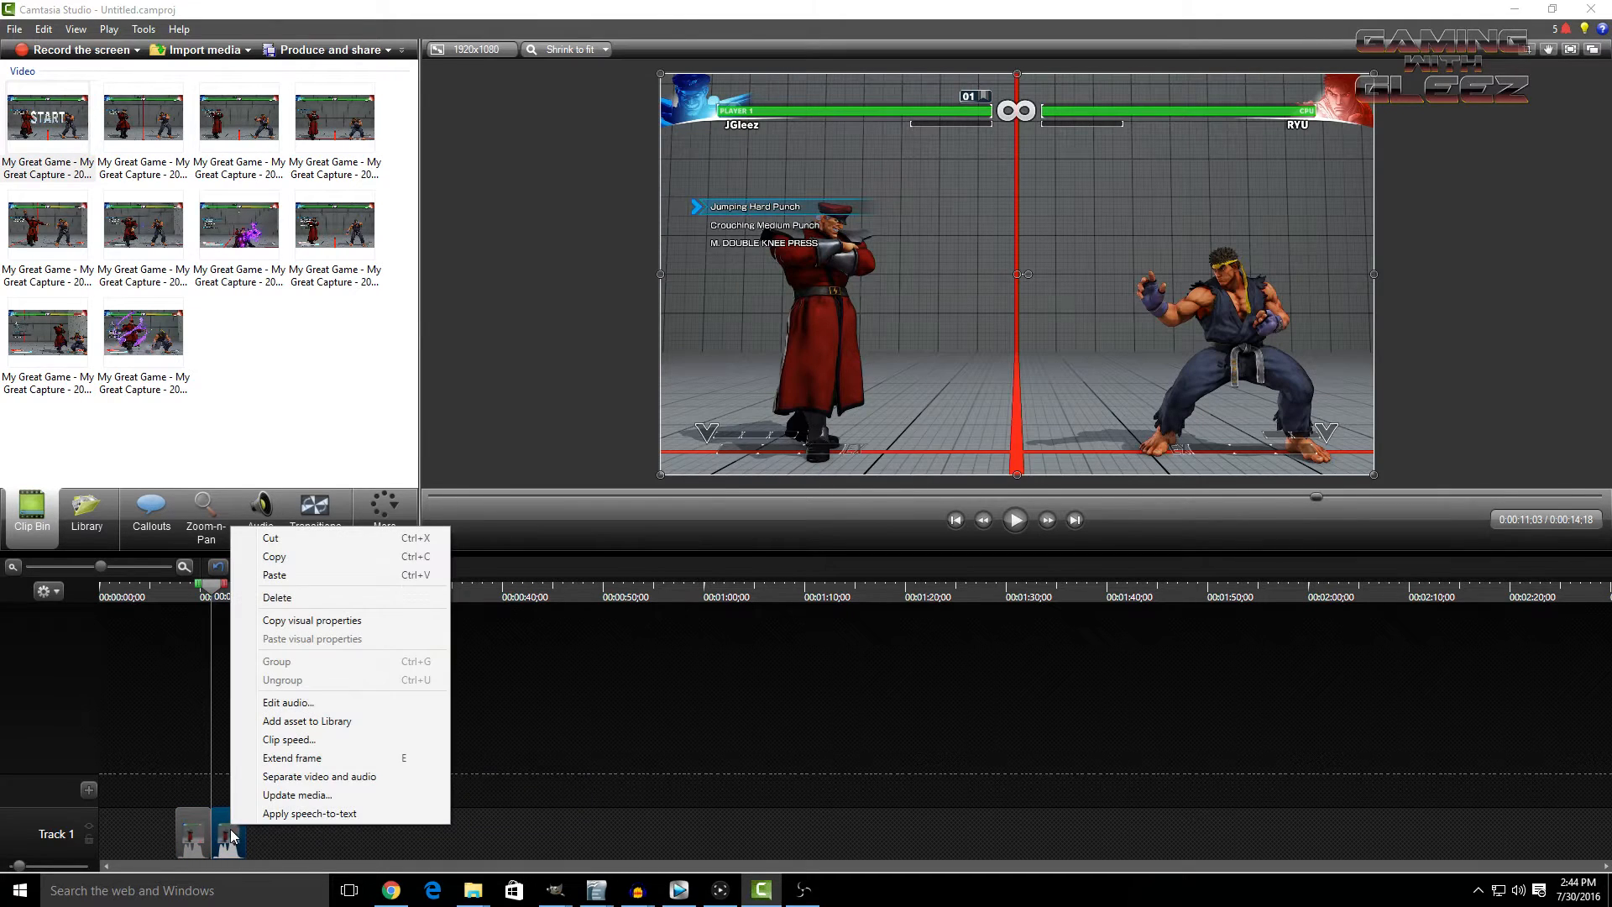
left_click(348, 744)
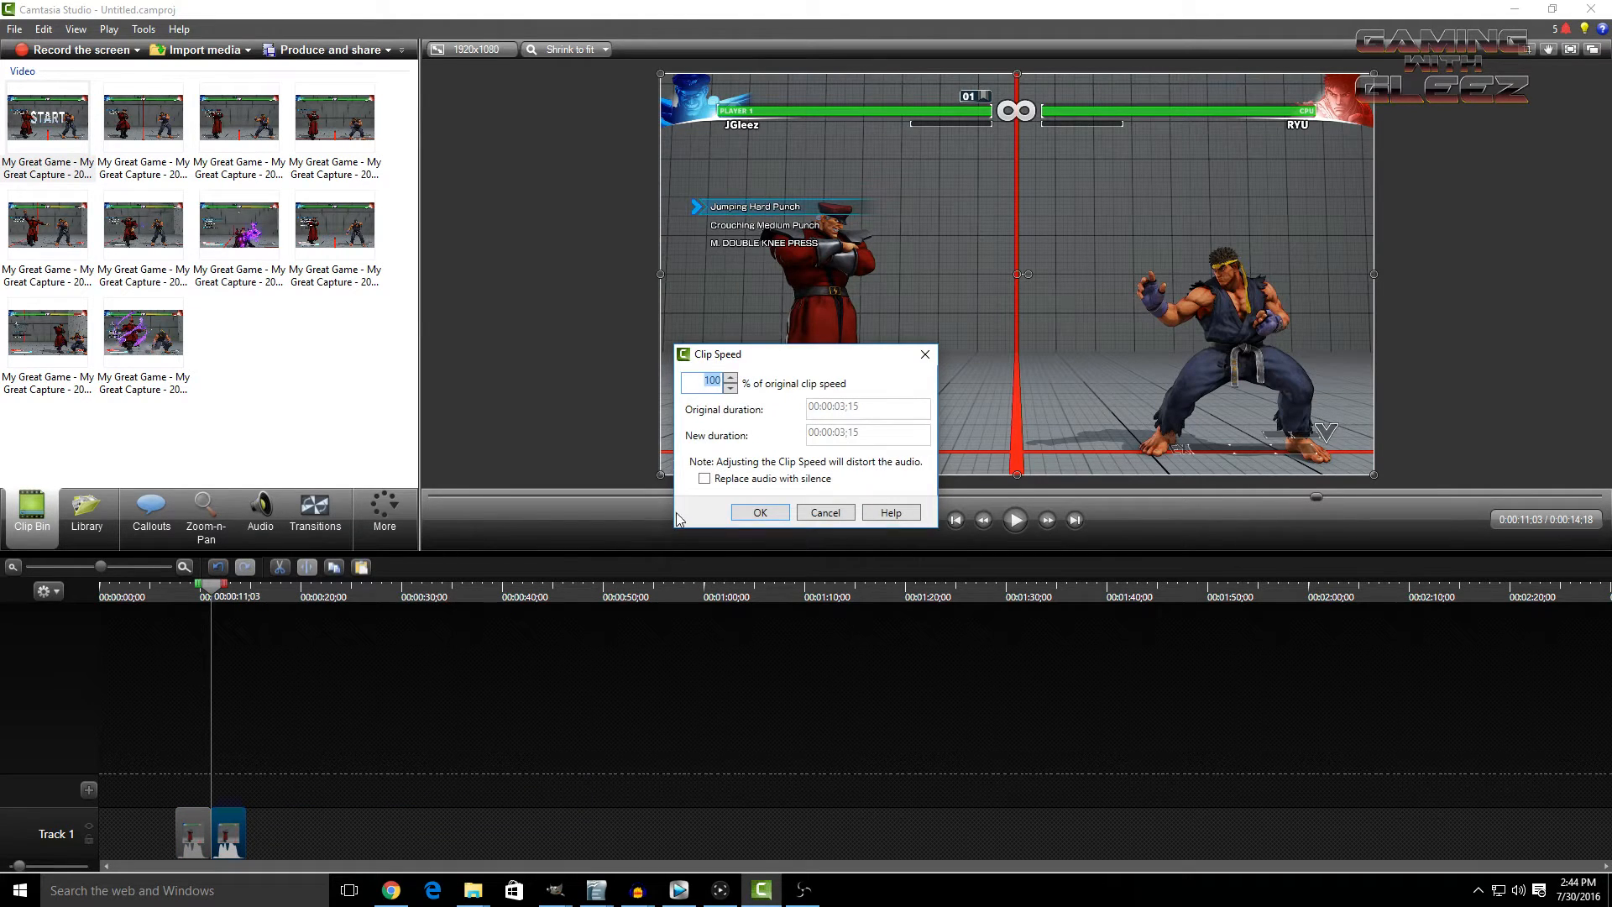
type("50")
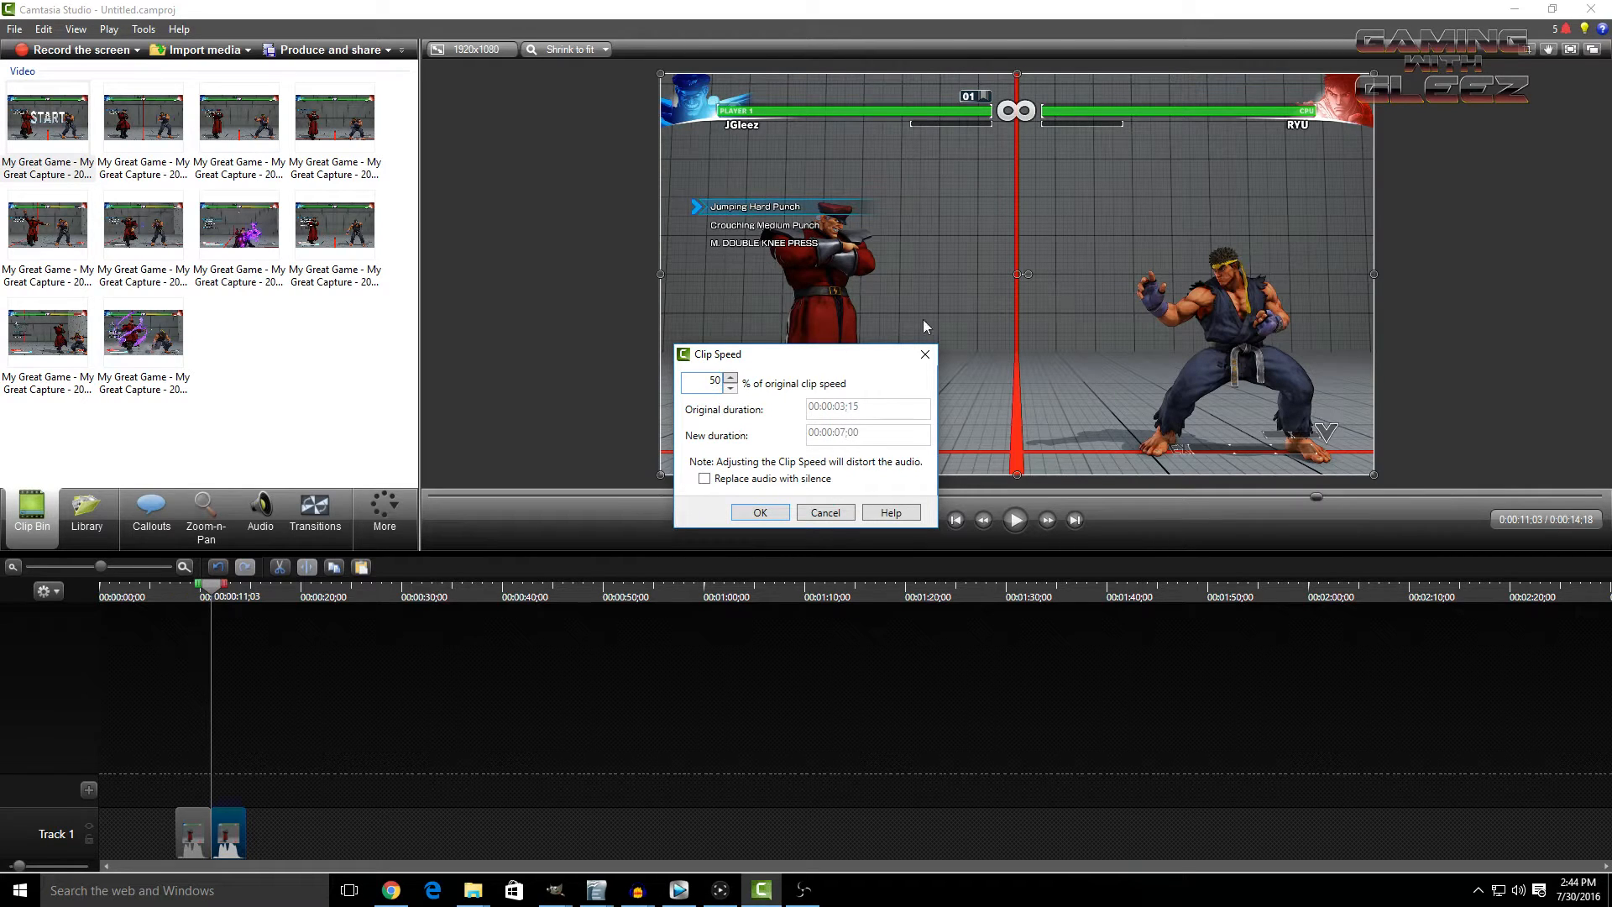
left_click(777, 511)
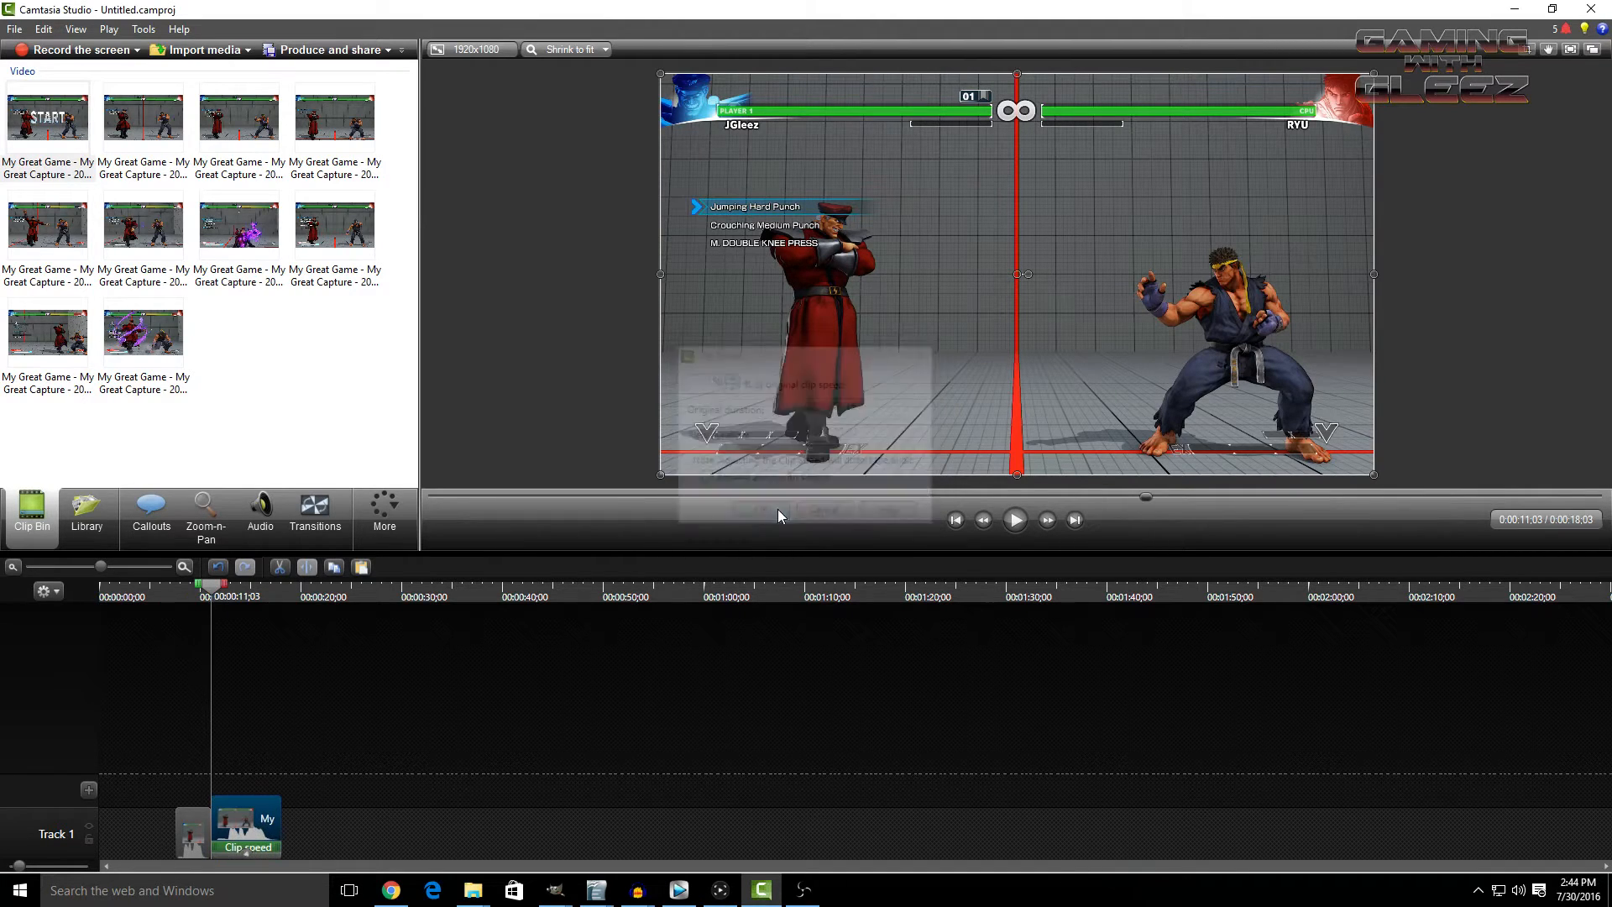
left_click(1016, 520)
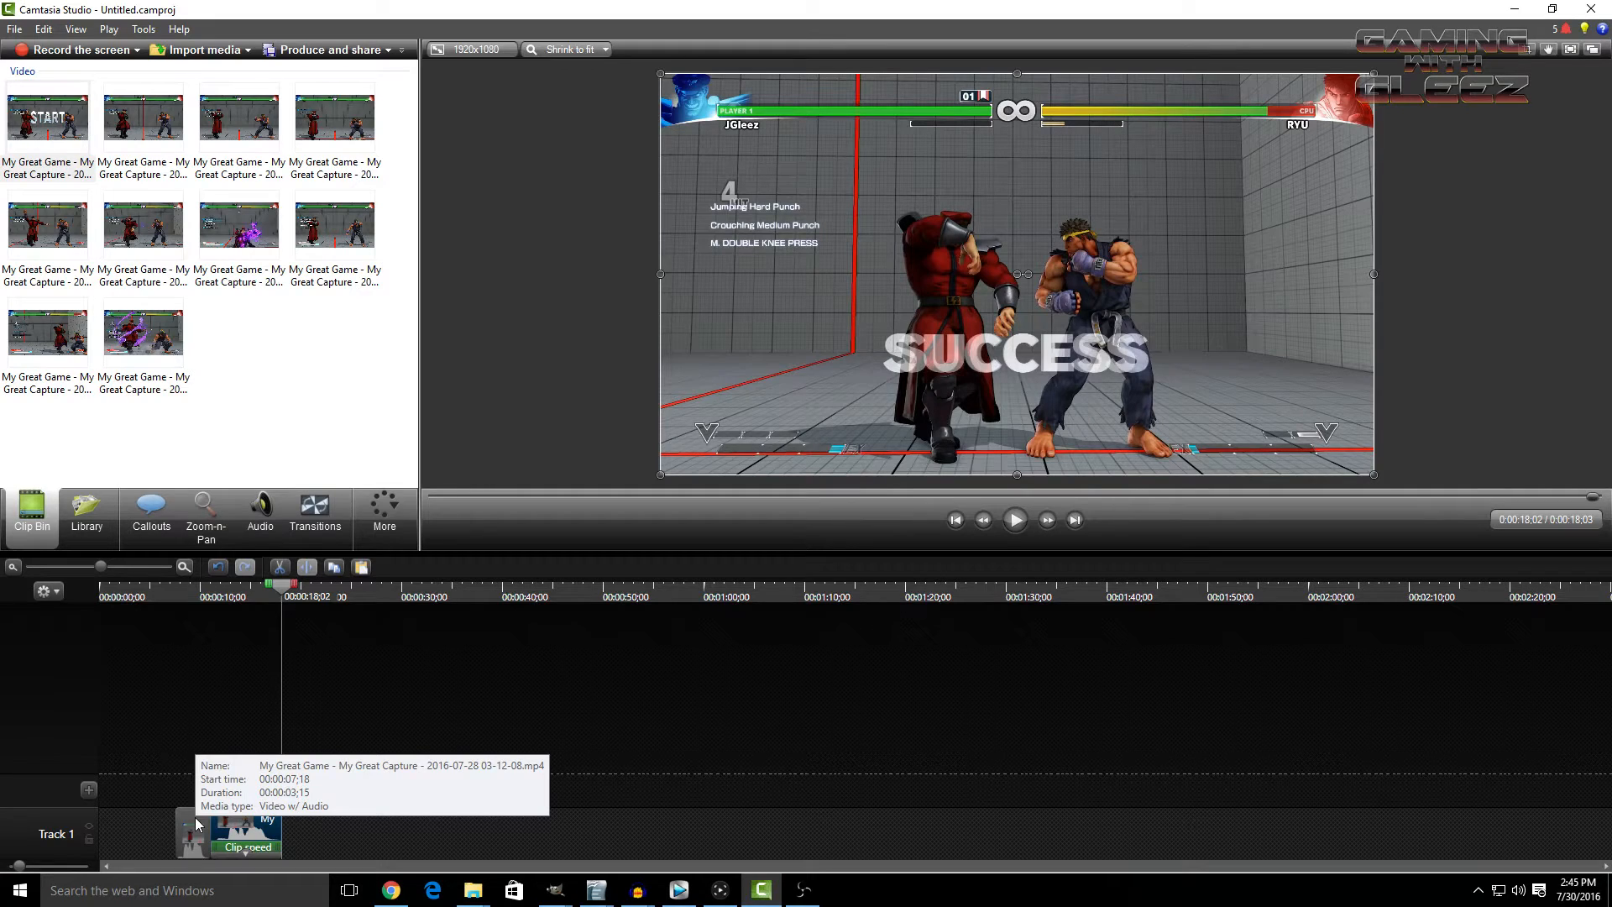
- Add a Glow transition between the original clip and its slowed copy, and preview it from about 0:00:10;10
left_click(311, 521)
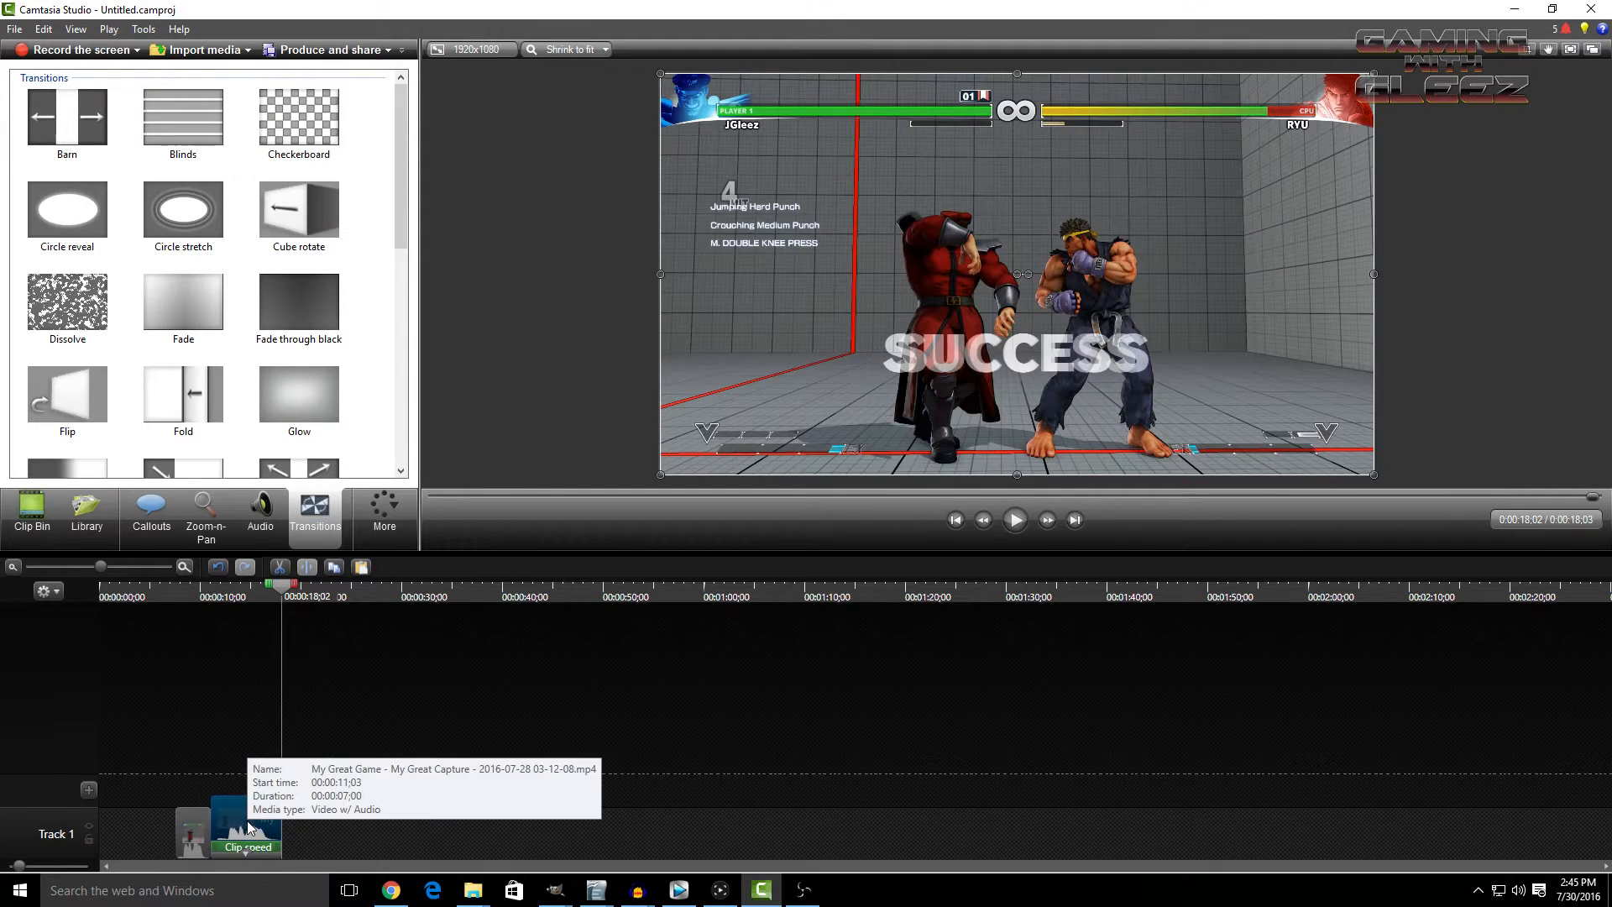
left_click_drag(299, 394, 217, 836)
left_click(204, 588)
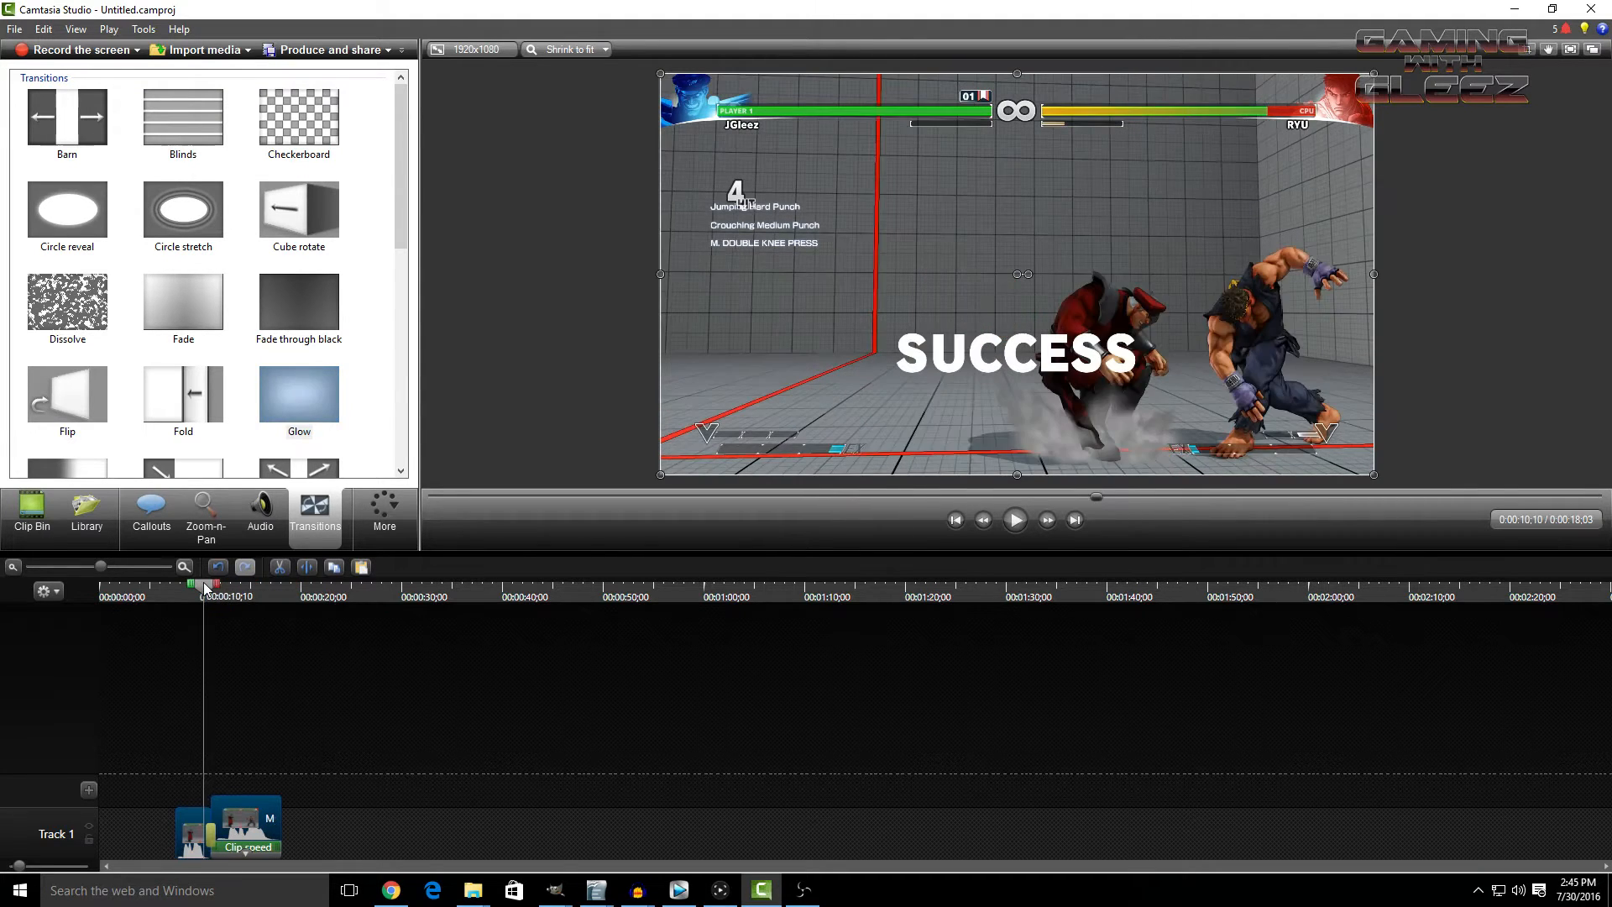
left_click(1007, 522)
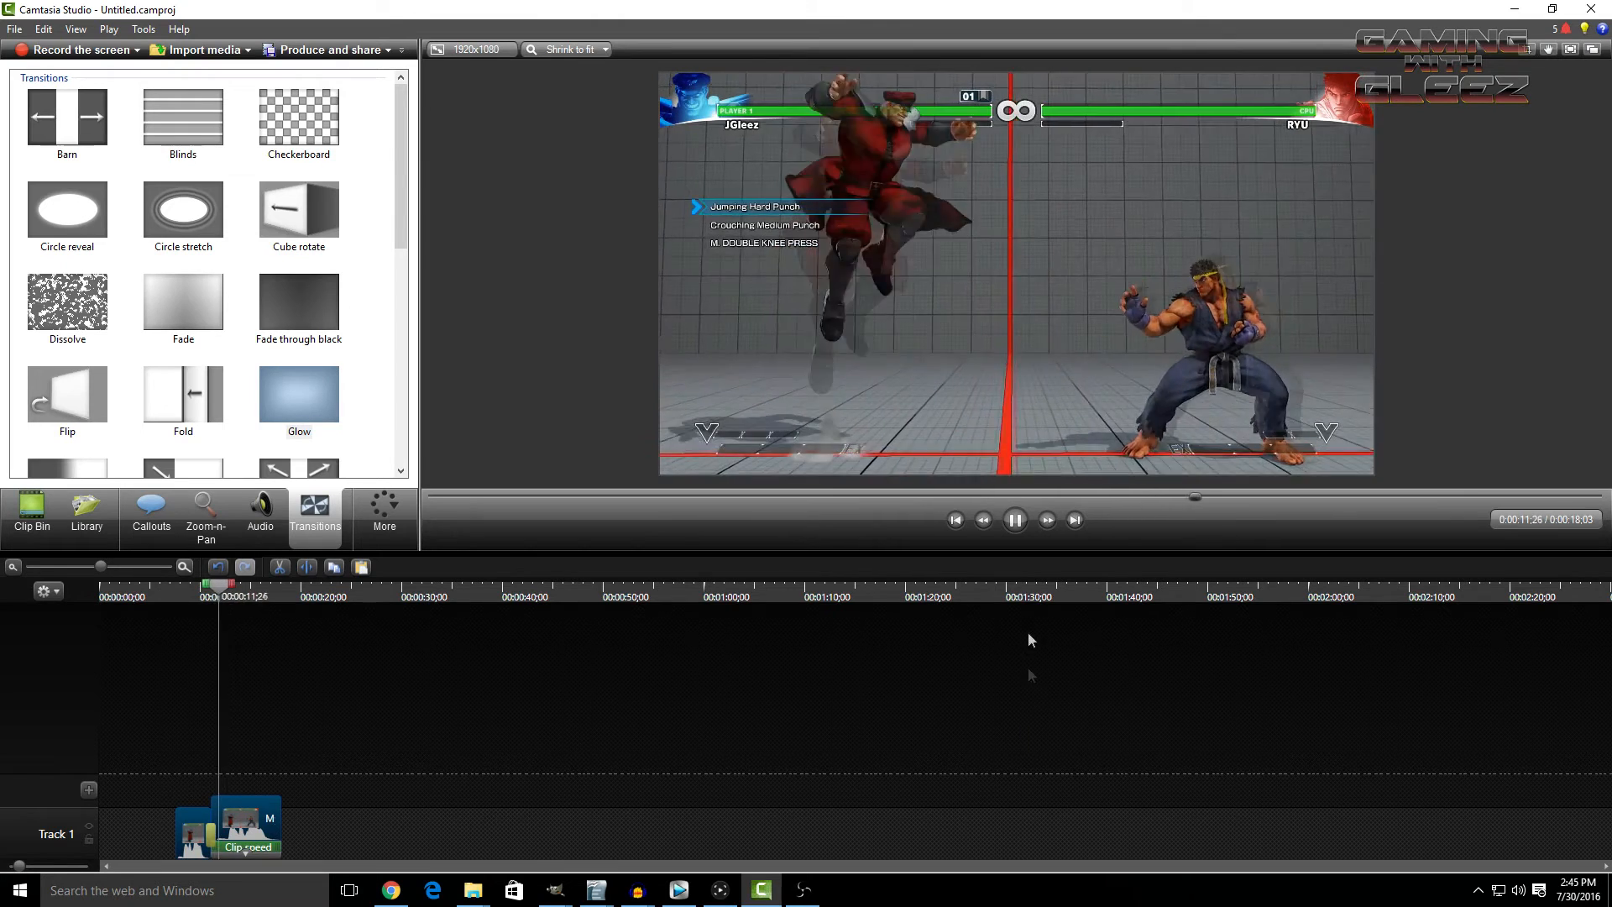
left_click(1015, 520)
- Add the second gameplay clip to Track 1 and trim it to the combo between 0:00:23;02 and 0:00:26;29
left_click(31, 512)
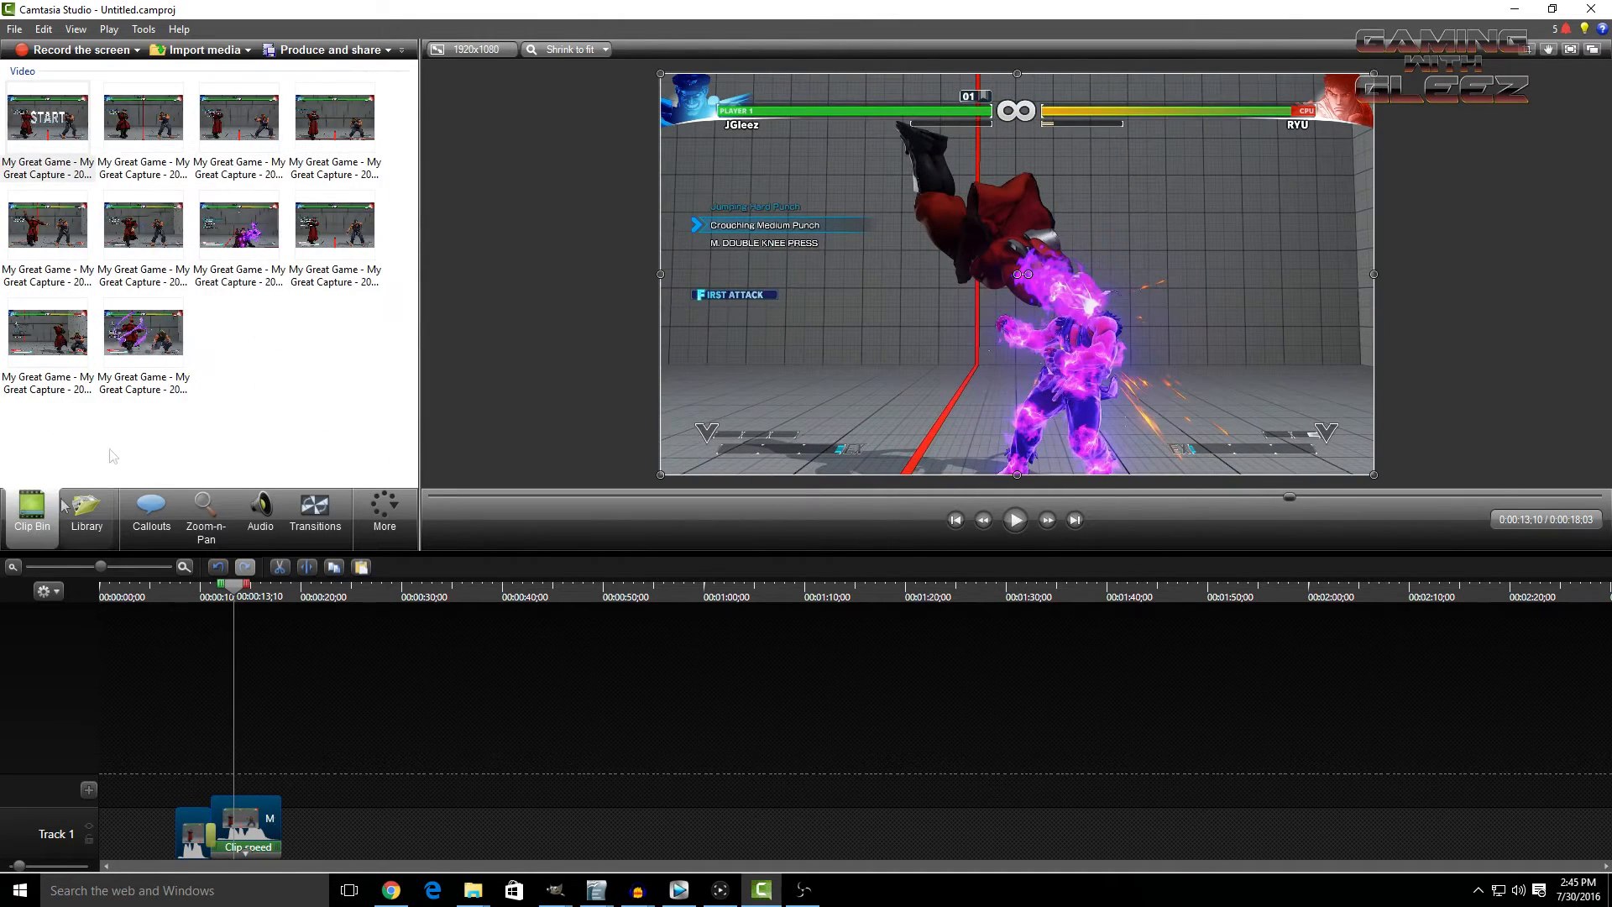
left_click_drag(142, 134, 338, 838)
left_click_drag(345, 588, 323, 587)
left_click(1015, 520)
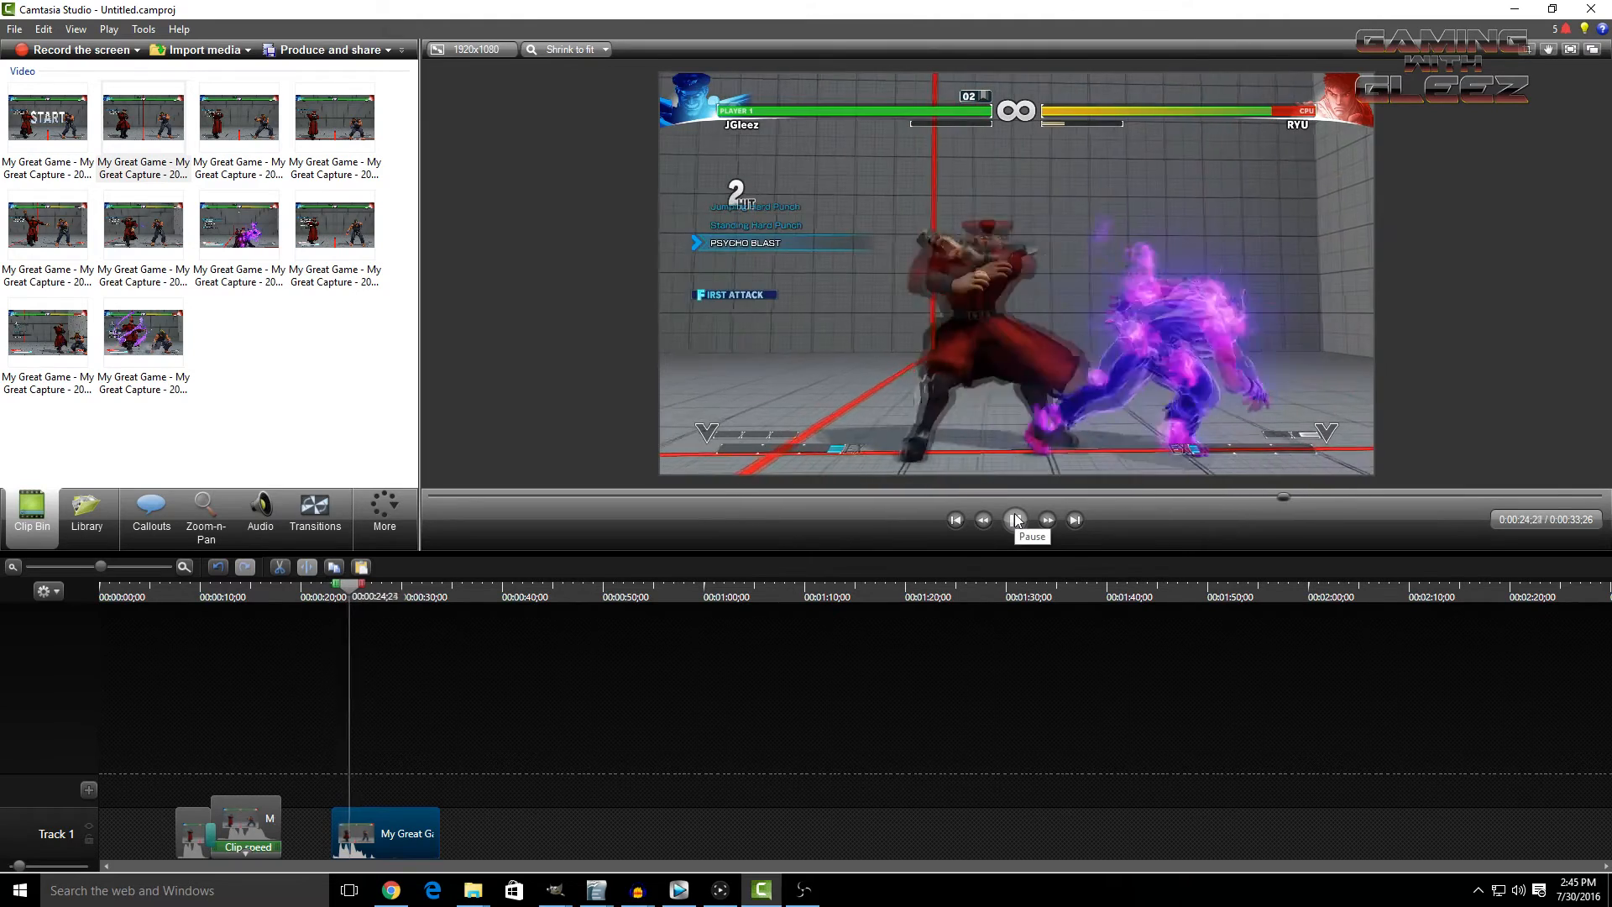
left_click(1014, 519)
left_click_drag(438, 826, 372, 827)
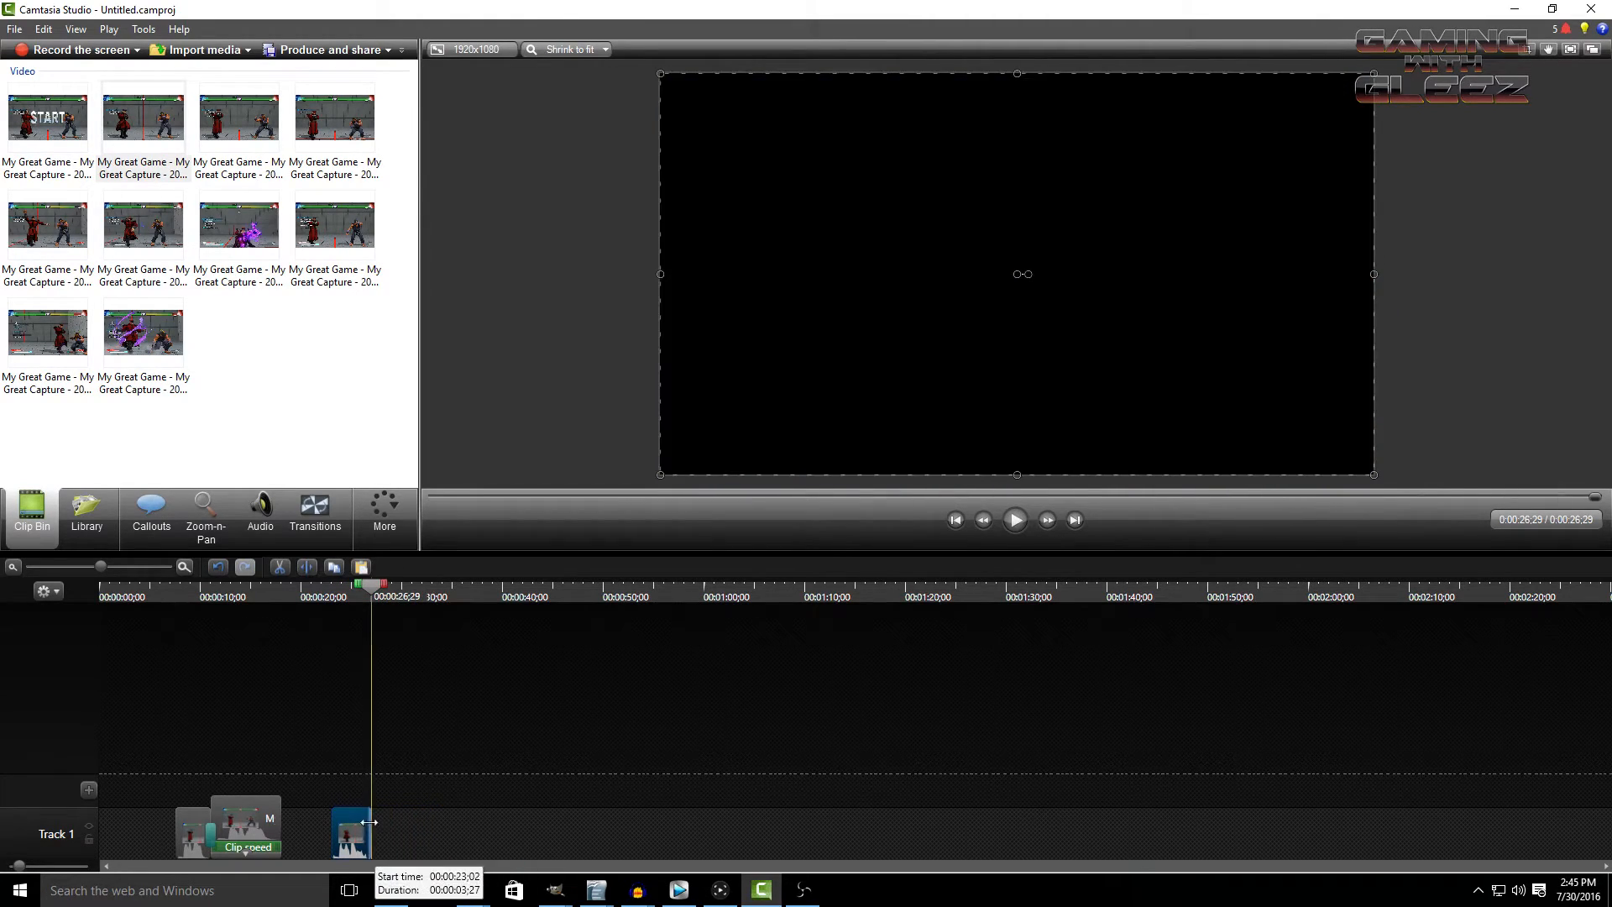
- Duplicate the trimmed second clip at 0:00:26;29 and move the original directly behind the slowed first clip
right_click(346, 827)
left_click(404, 561)
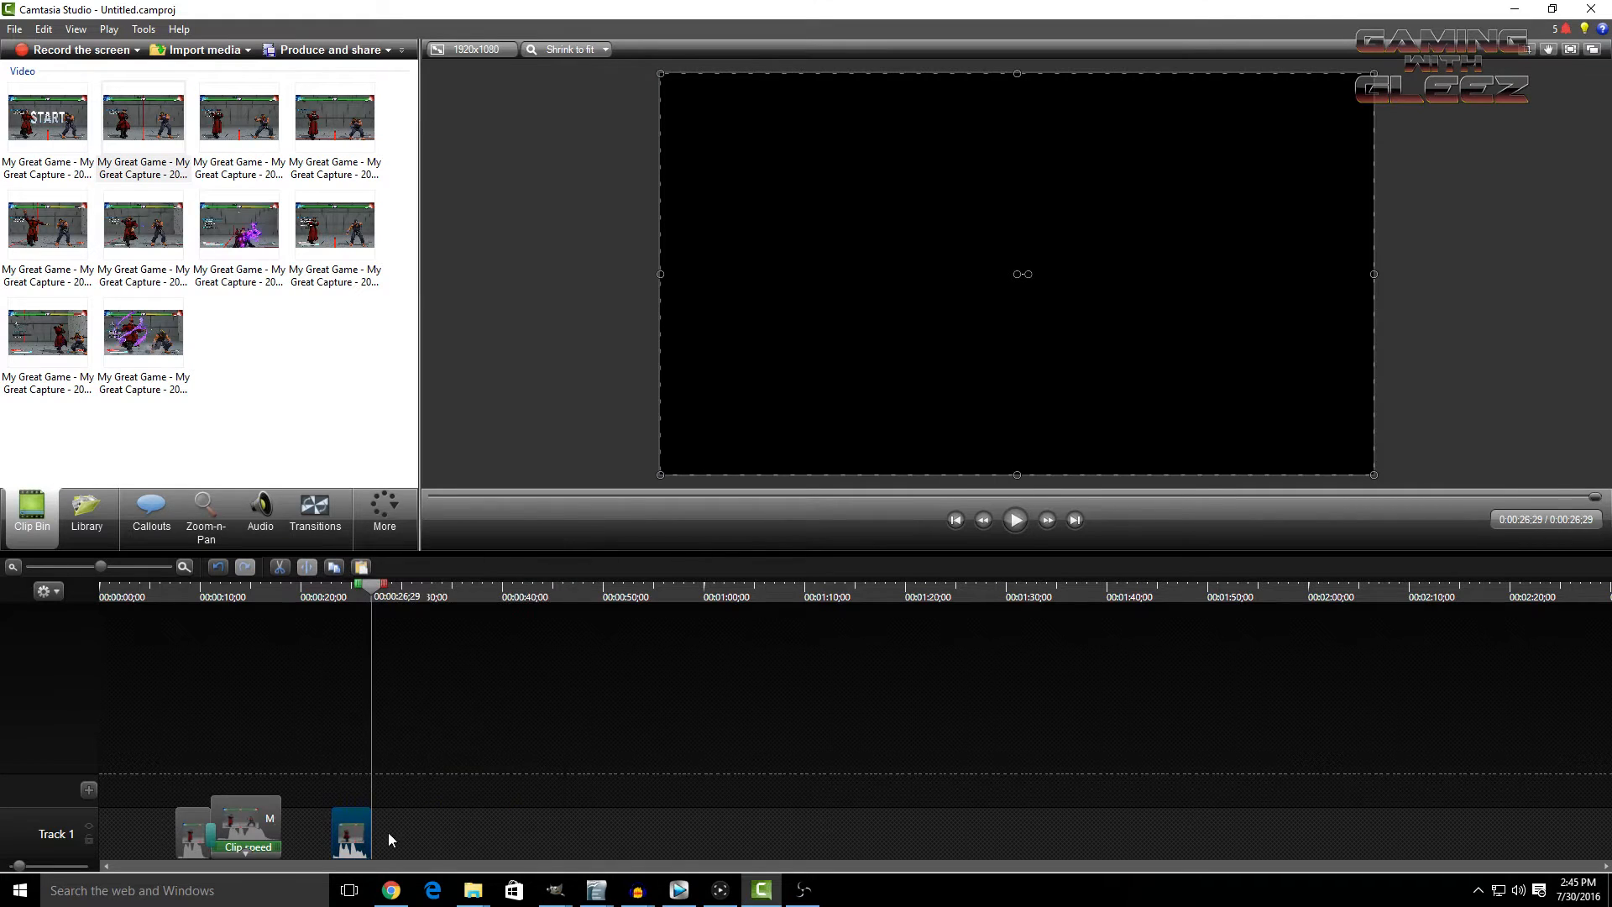
right_click(388, 838)
left_click(445, 603)
left_click_drag(363, 851, 257, 843)
- Add a Fade transition between the slowed first clip and the second clip, and move the second clip's copy directly behind its original
left_click(315, 529)
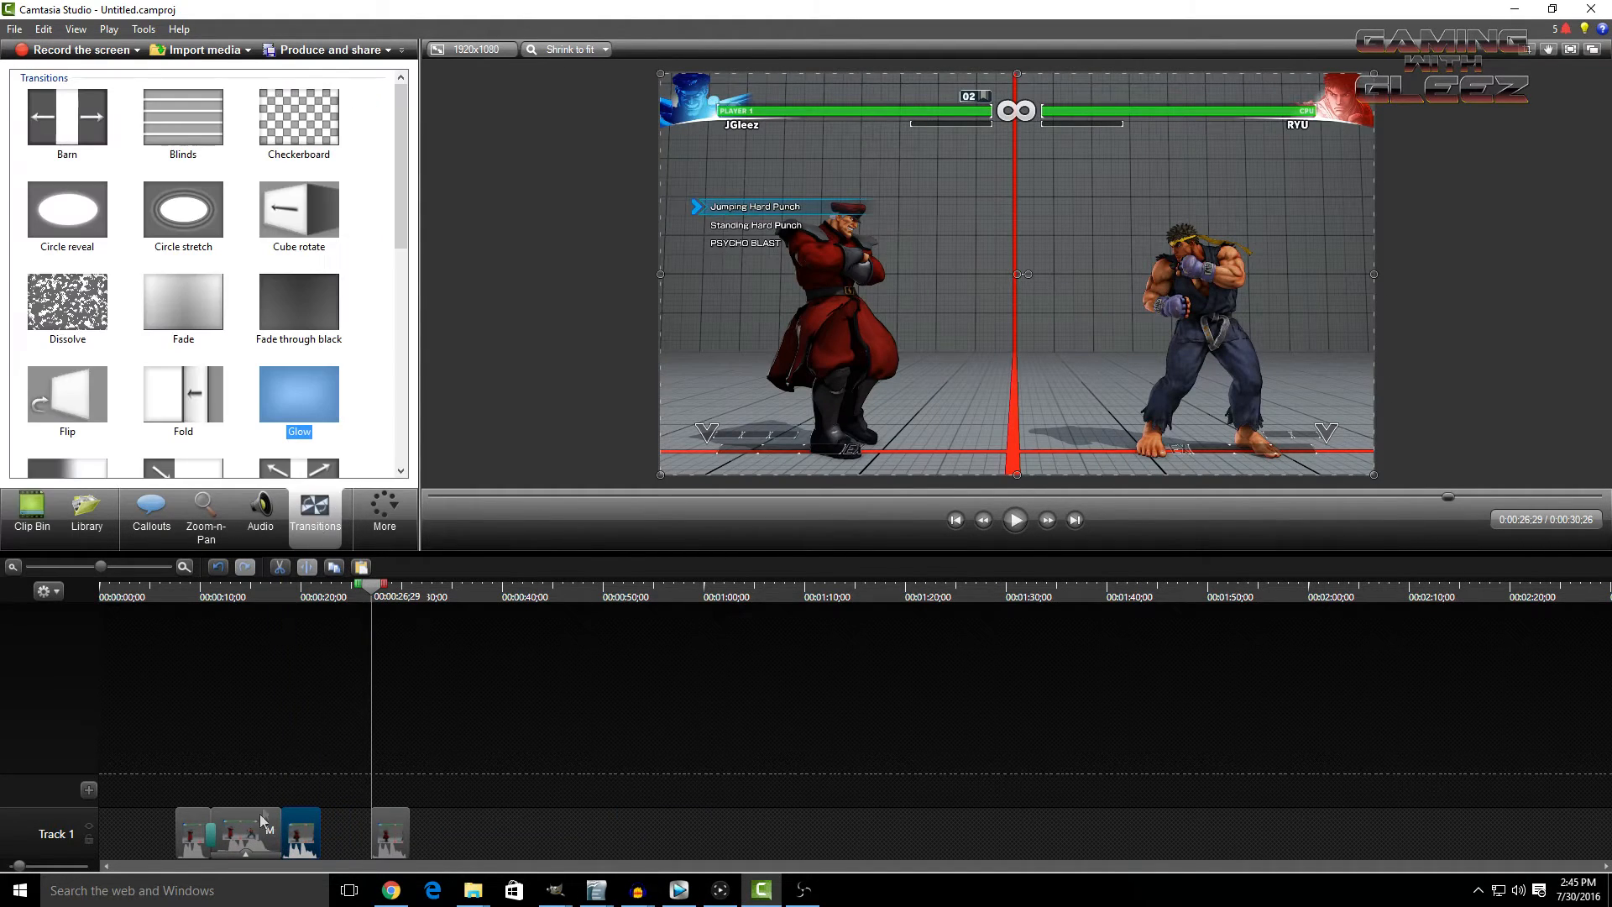
left_click_drag(206, 306, 283, 835)
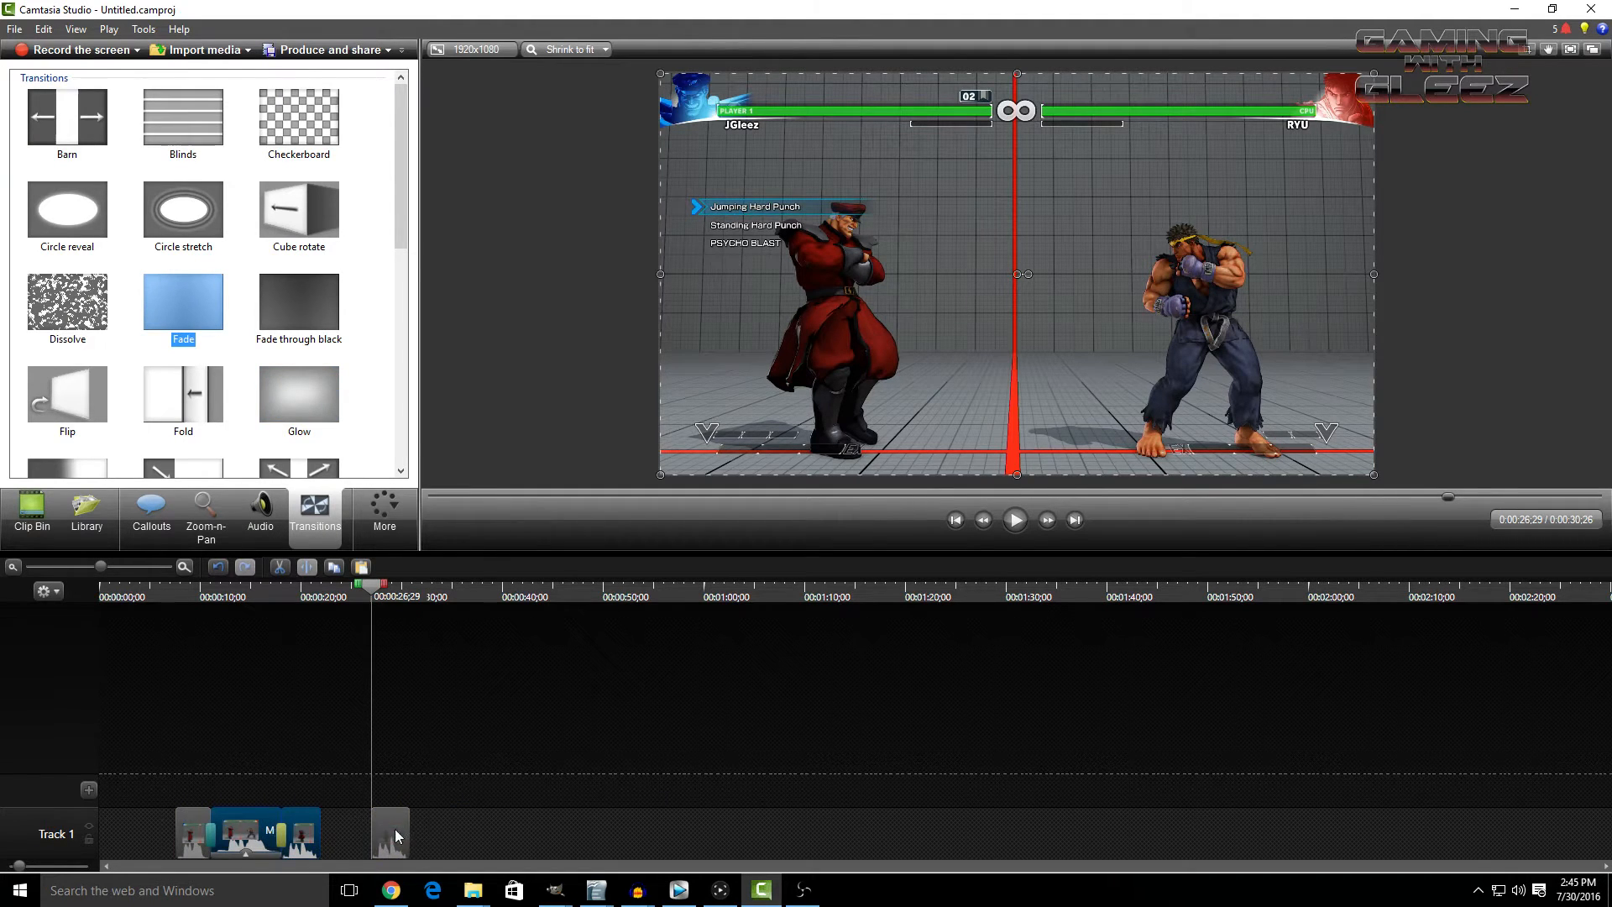
left_click_drag(398, 835, 347, 835)
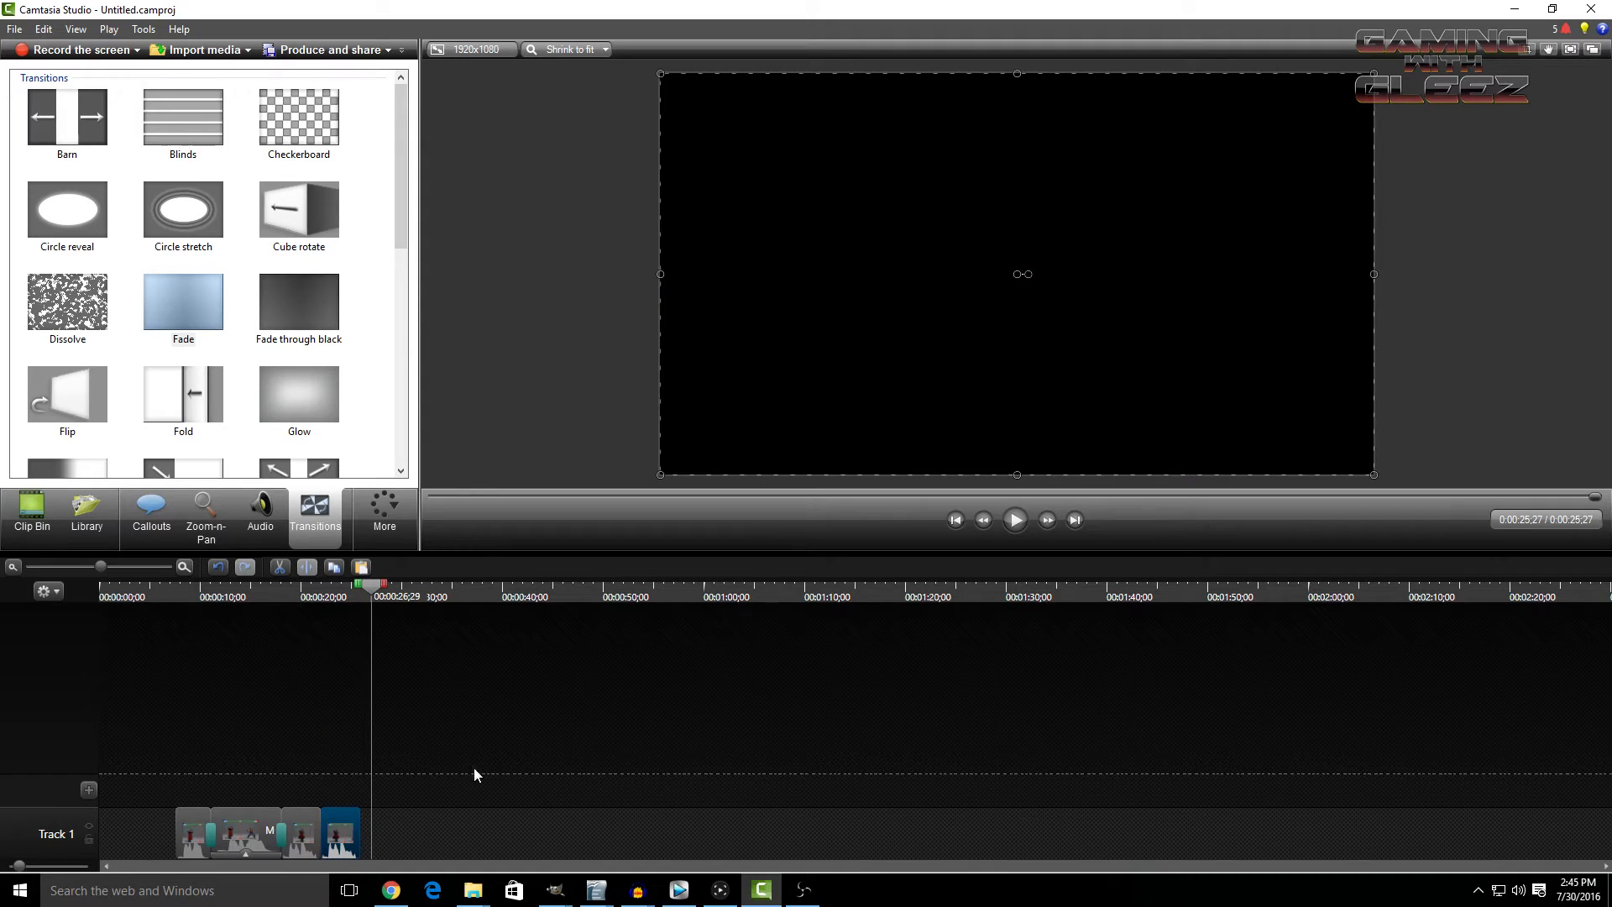
- Set the second clip's copy to 50% speed and add a Glow transition between it and its original
right_click(344, 829)
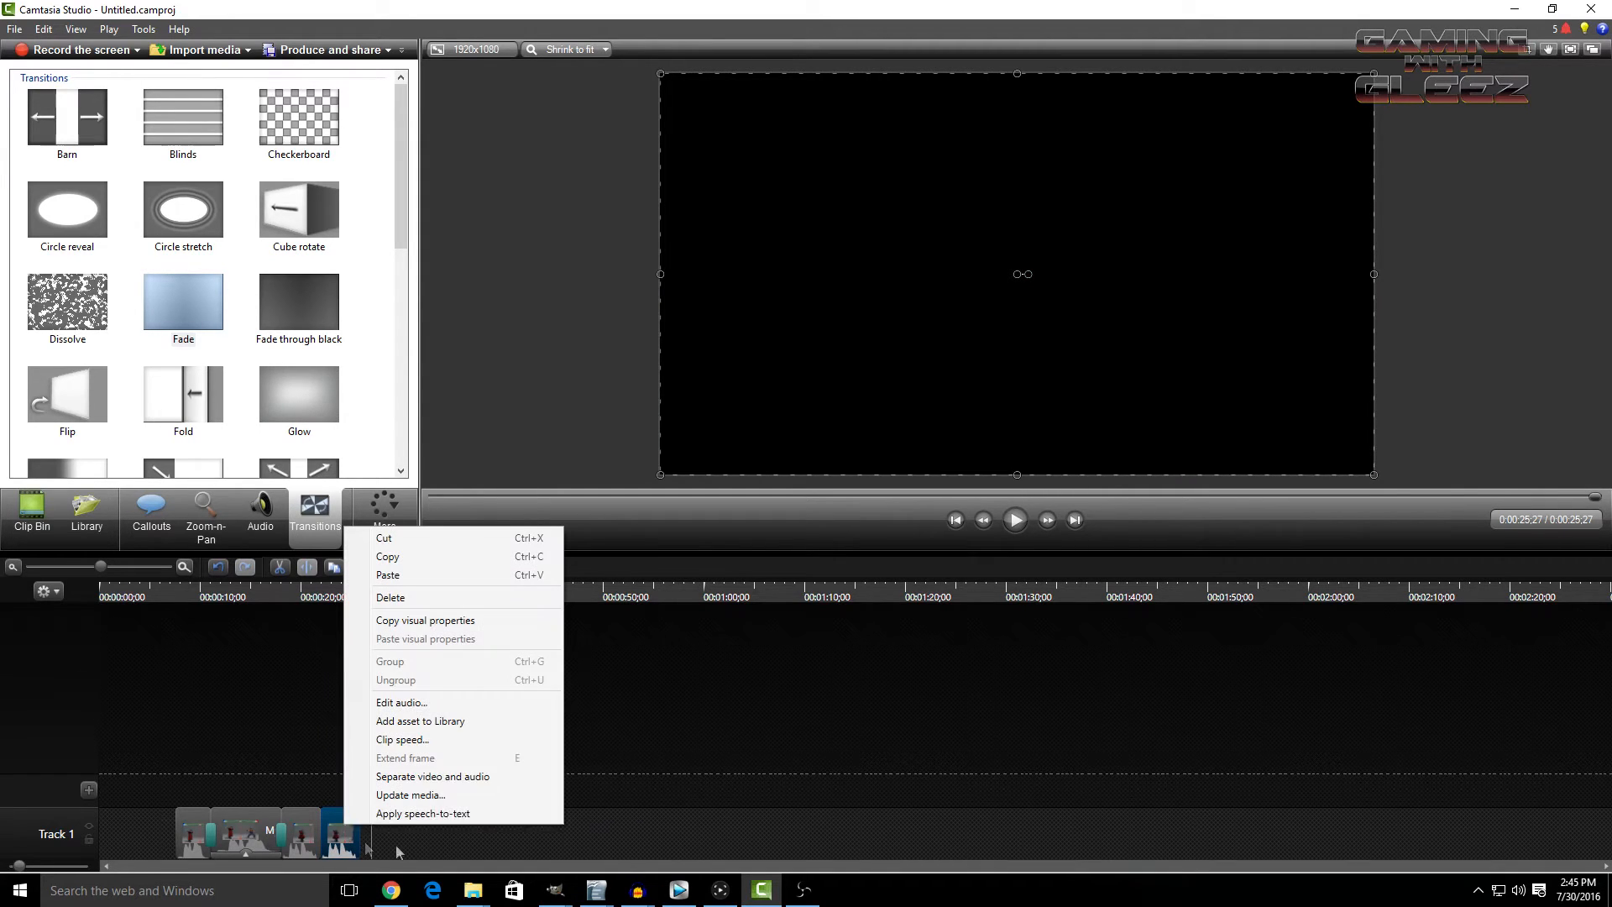
left_click(450, 741)
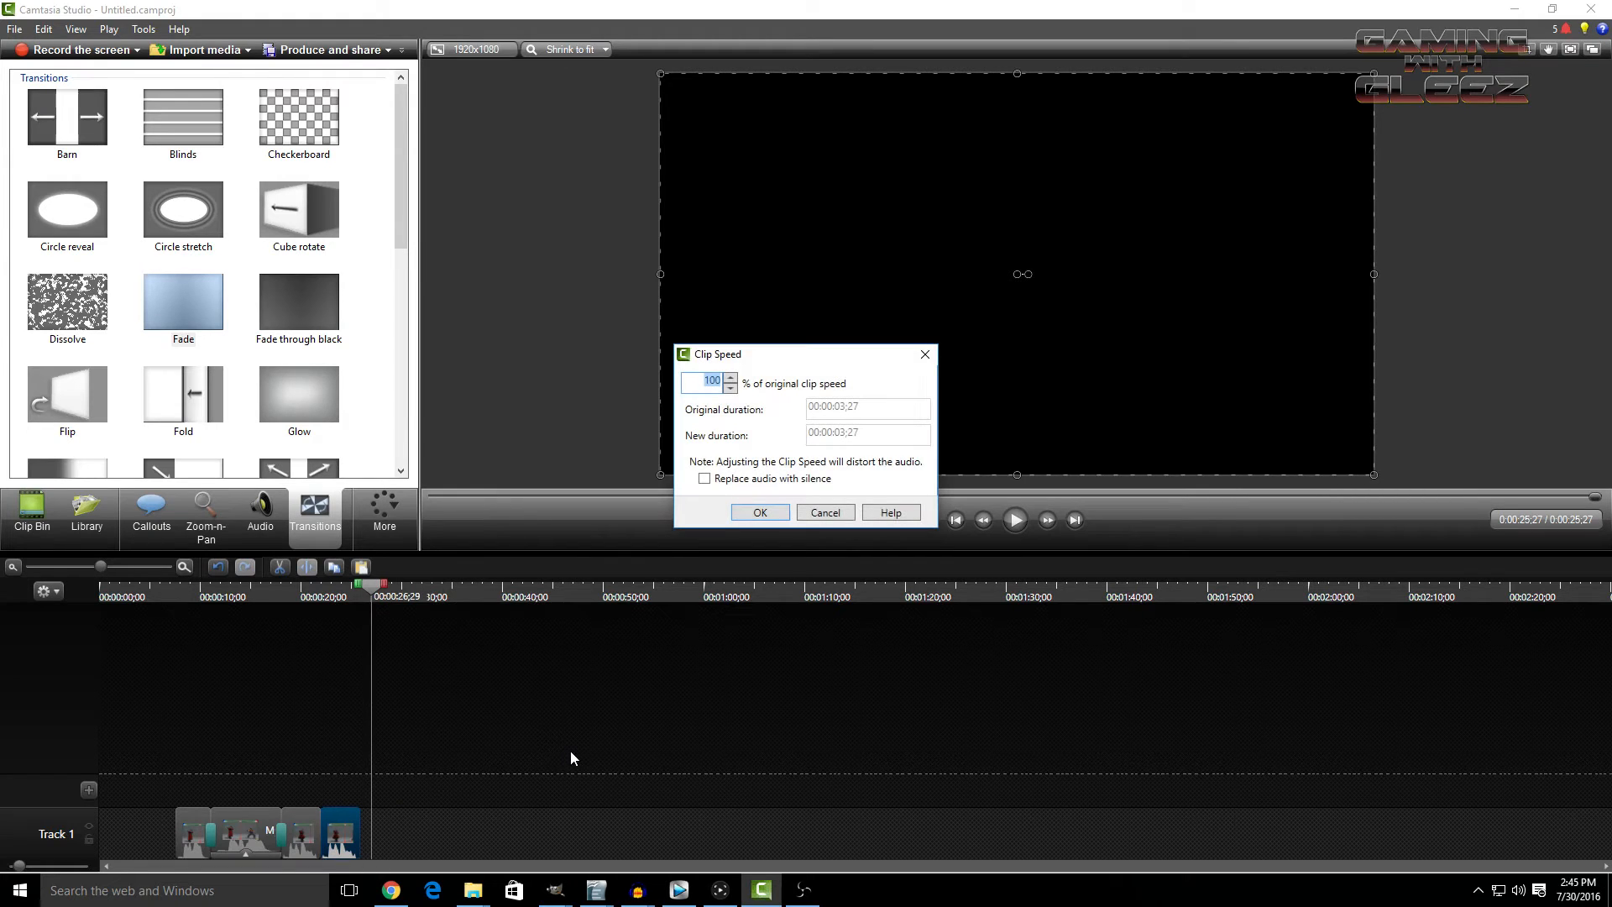
type("50")
left_click(756, 514)
left_click_drag(300, 406, 324, 833)
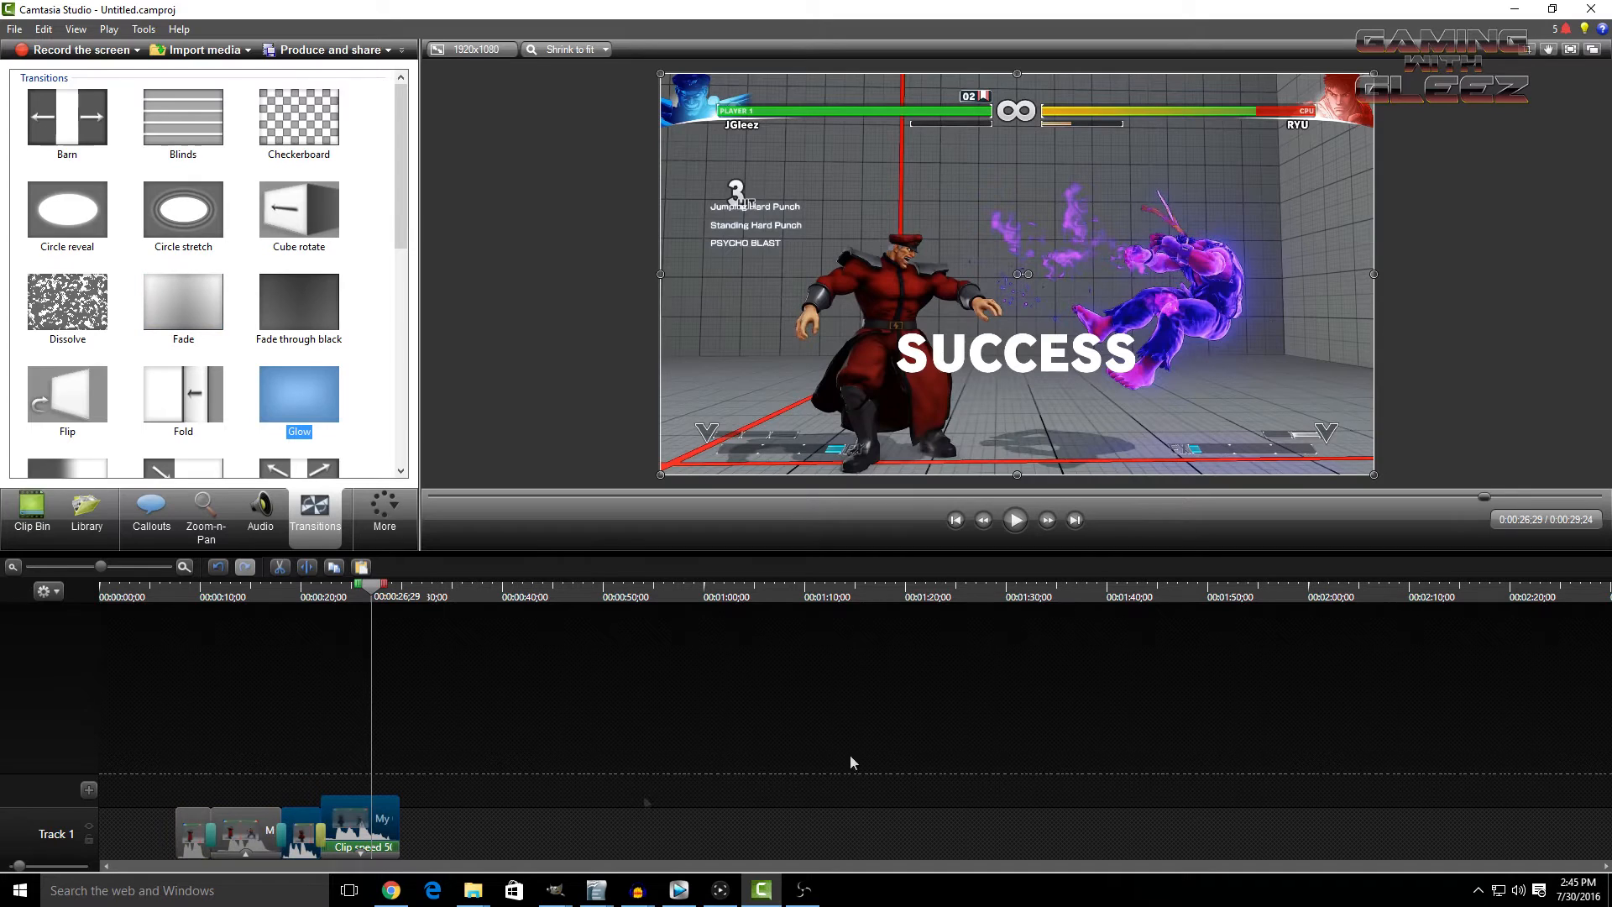
- Add the third gameplay clip to Track 1 and trim it to the combo between 0:00:39;22 and 0:00:44;23
left_click(17, 496)
left_click_drag(234, 147, 463, 832)
left_click(497, 593)
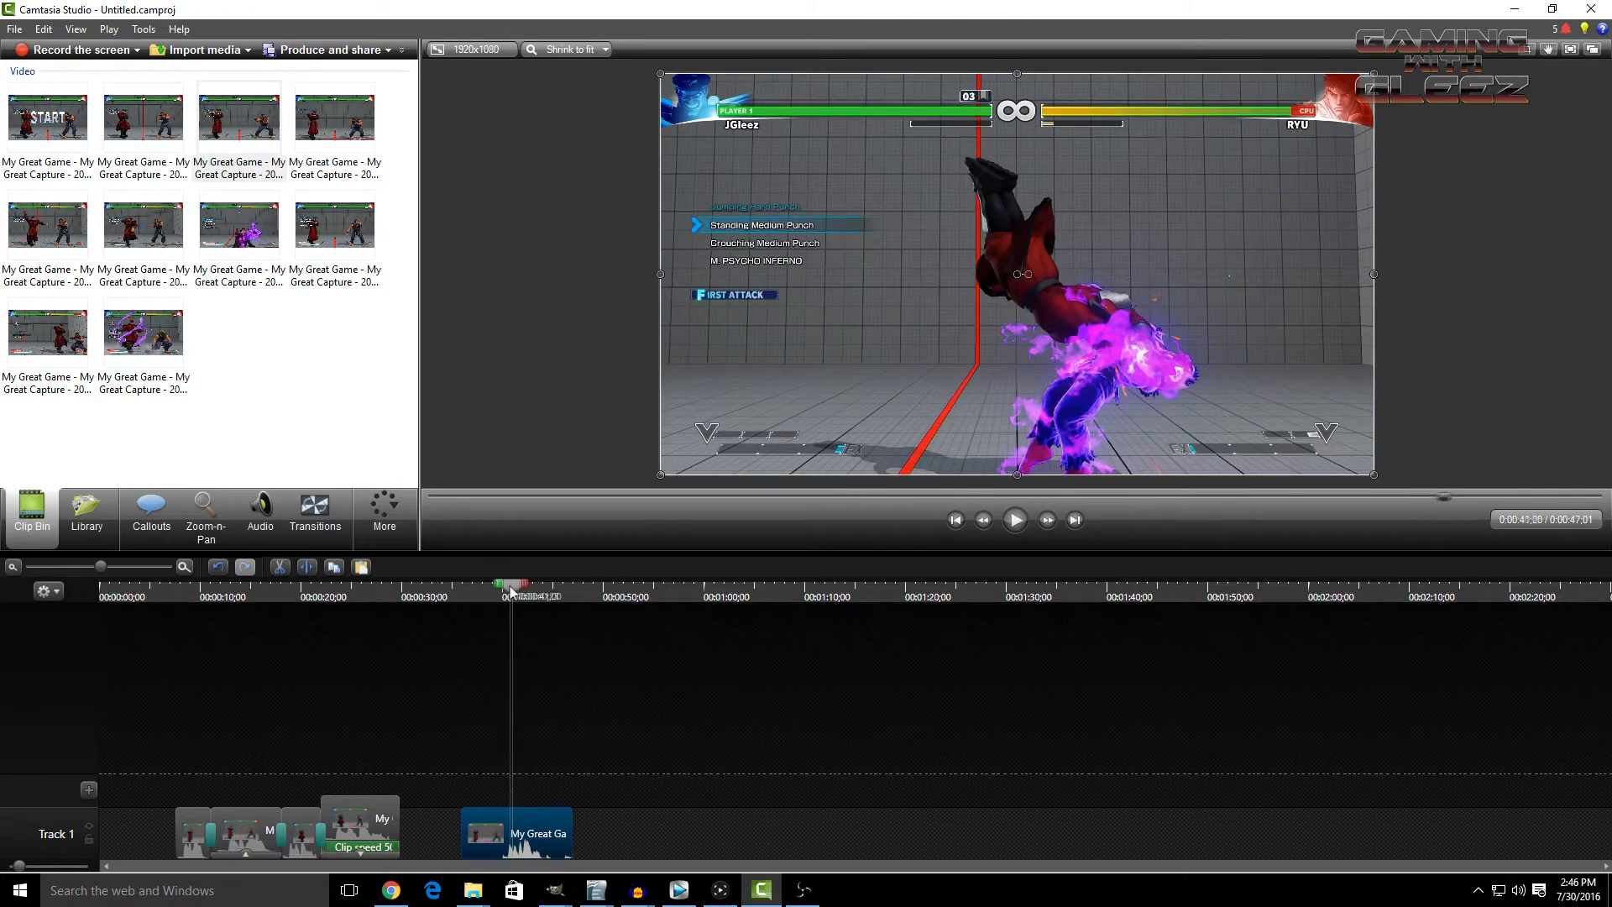
left_click_drag(497, 593, 501, 595)
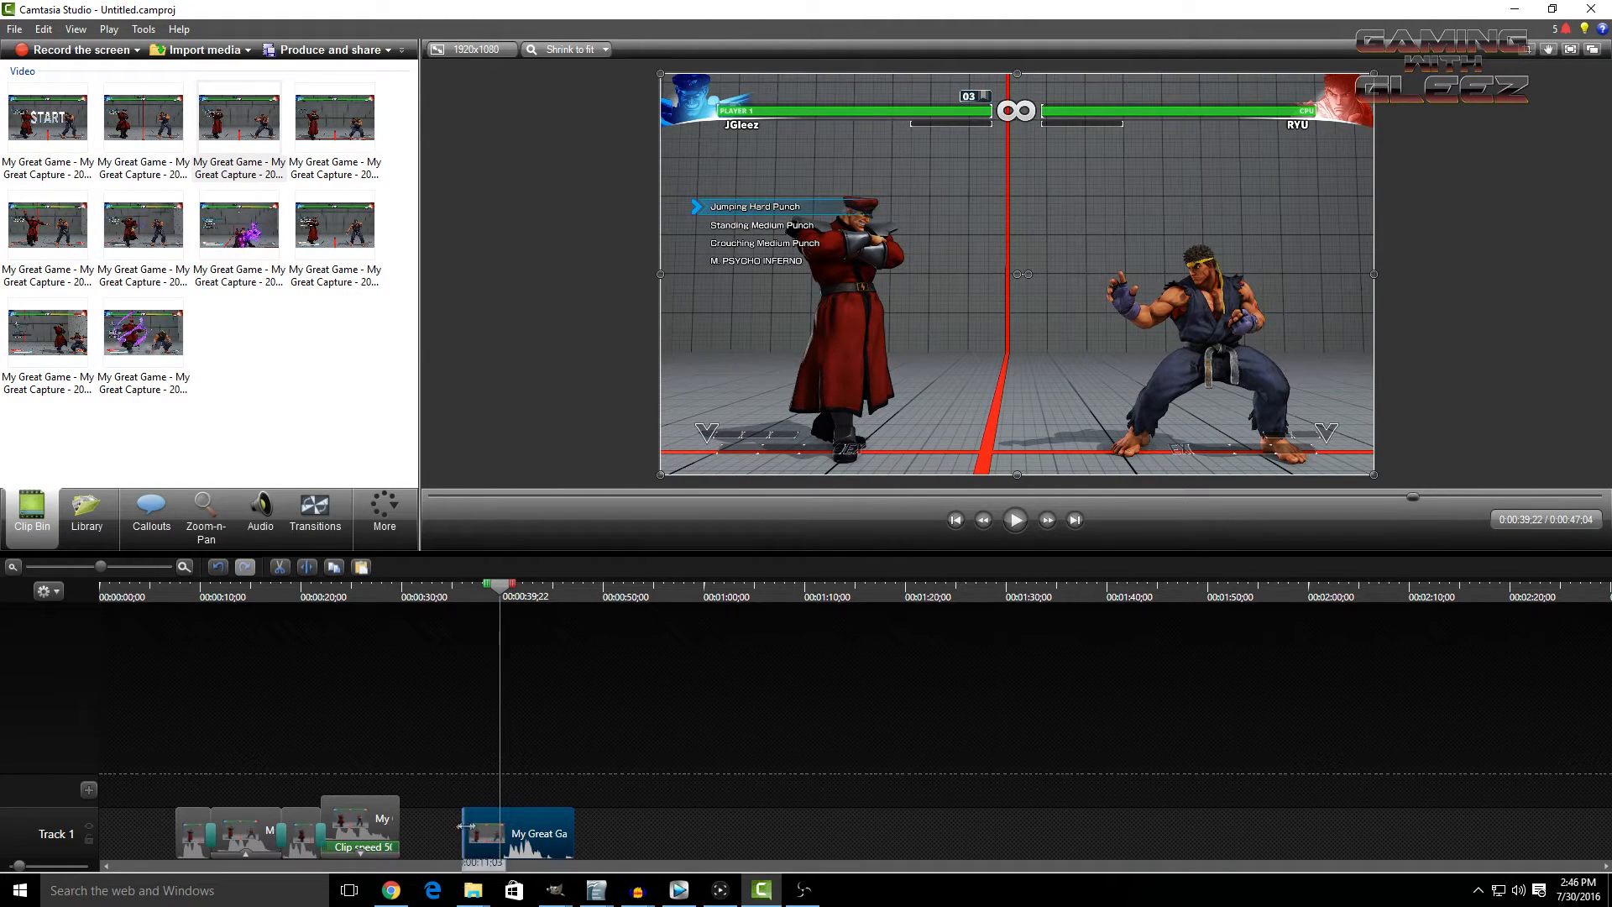
left_click_drag(467, 827, 508, 822)
left_click(1016, 519)
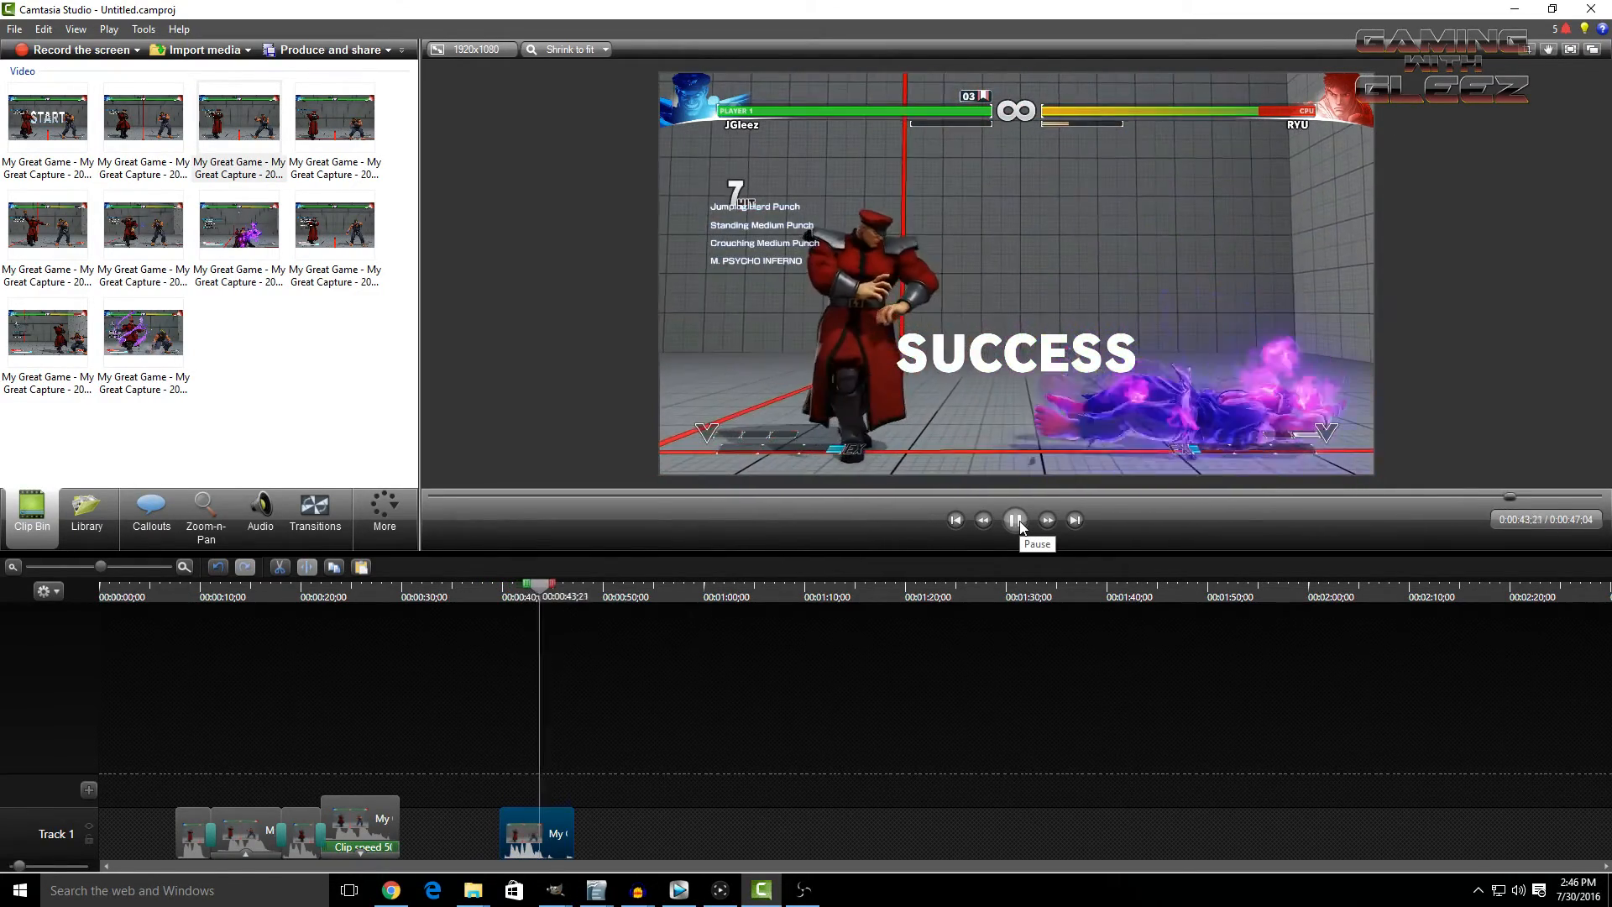
left_click(1018, 522)
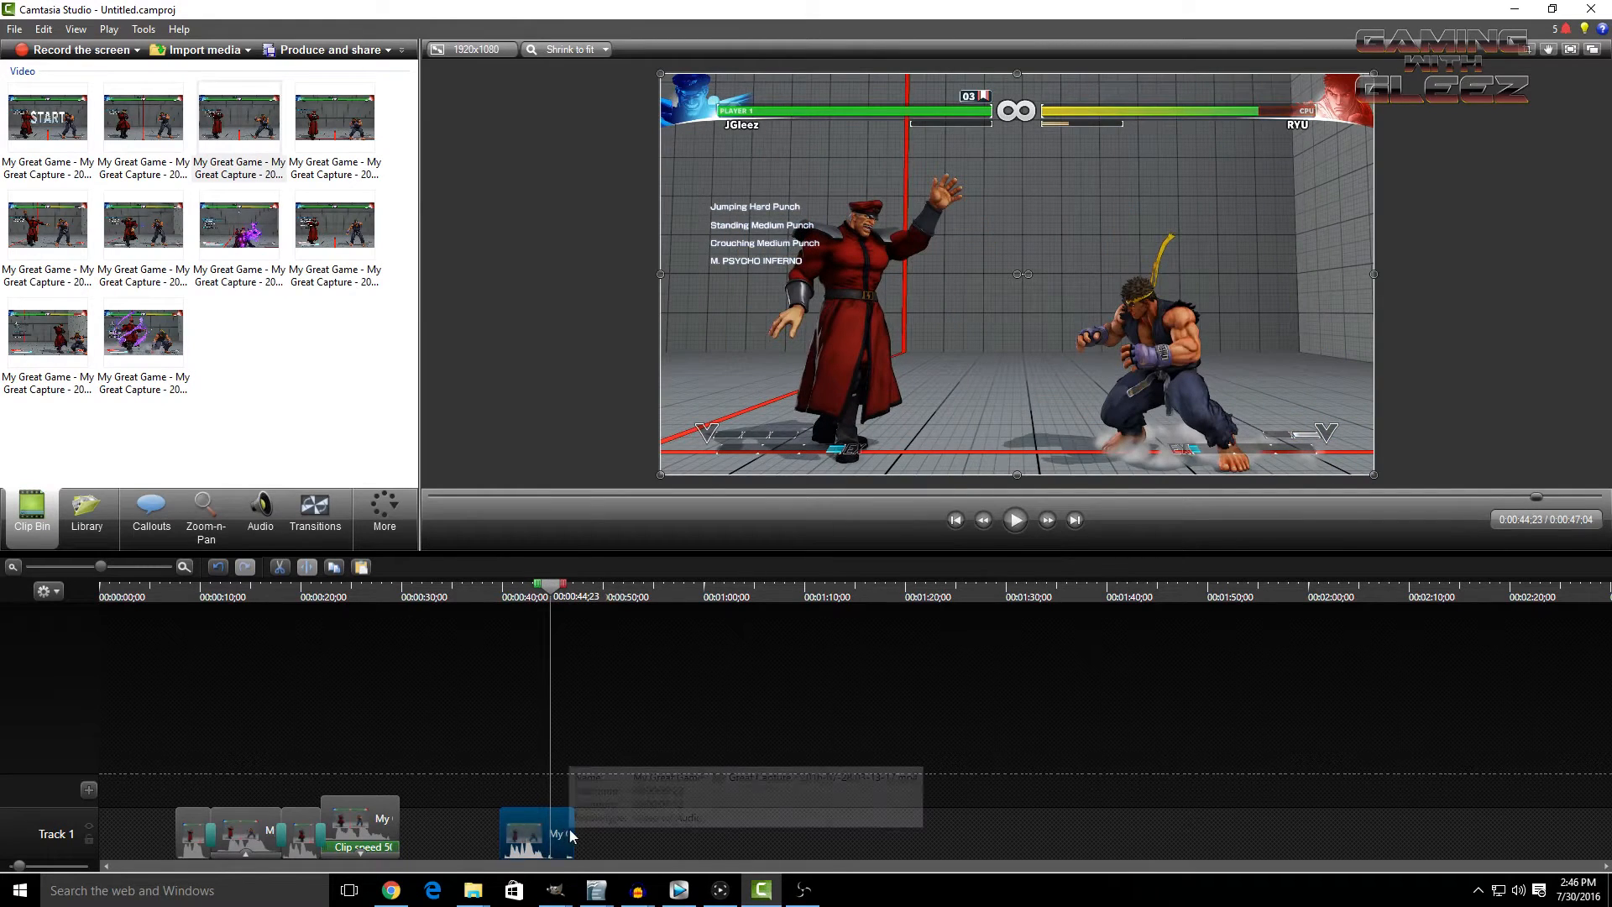
left_click_drag(573, 829, 550, 831)
- Duplicate the trimmed third clip at 0:00:44;23 and move the original directly behind the slowed second clip
right_click(541, 827)
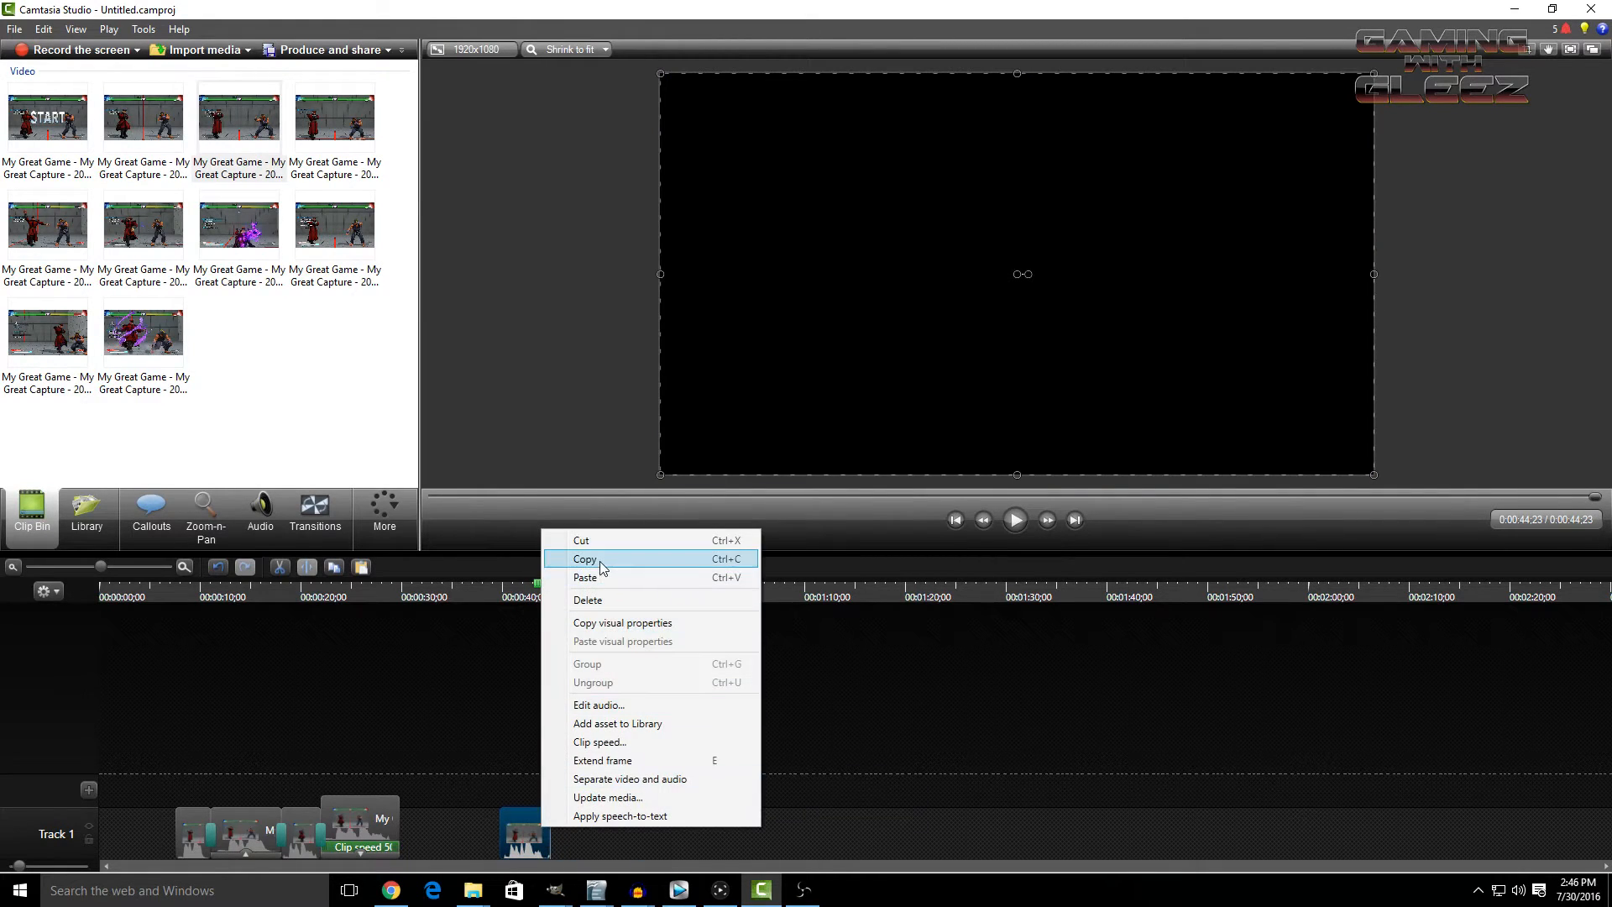
left_click(604, 561)
right_click(591, 800)
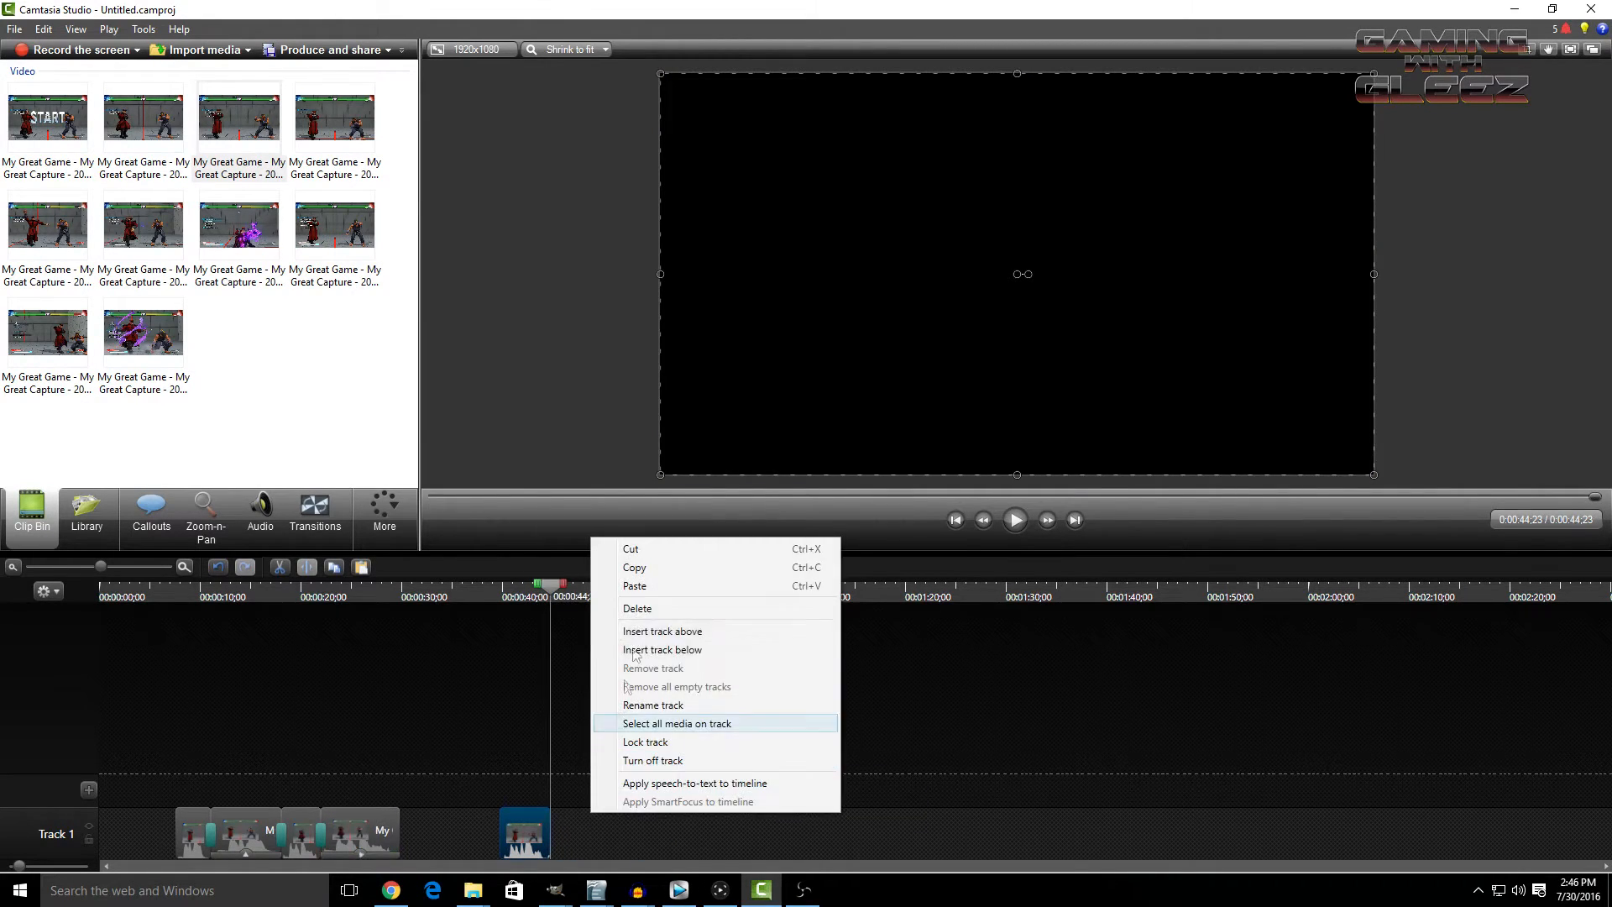
left_click(613, 583)
left_click_drag(525, 832, 426, 831)
- Add a Fade transition between the slowed second clip and the third clip, and move the third clip's copy directly behind its original
left_click(316, 512)
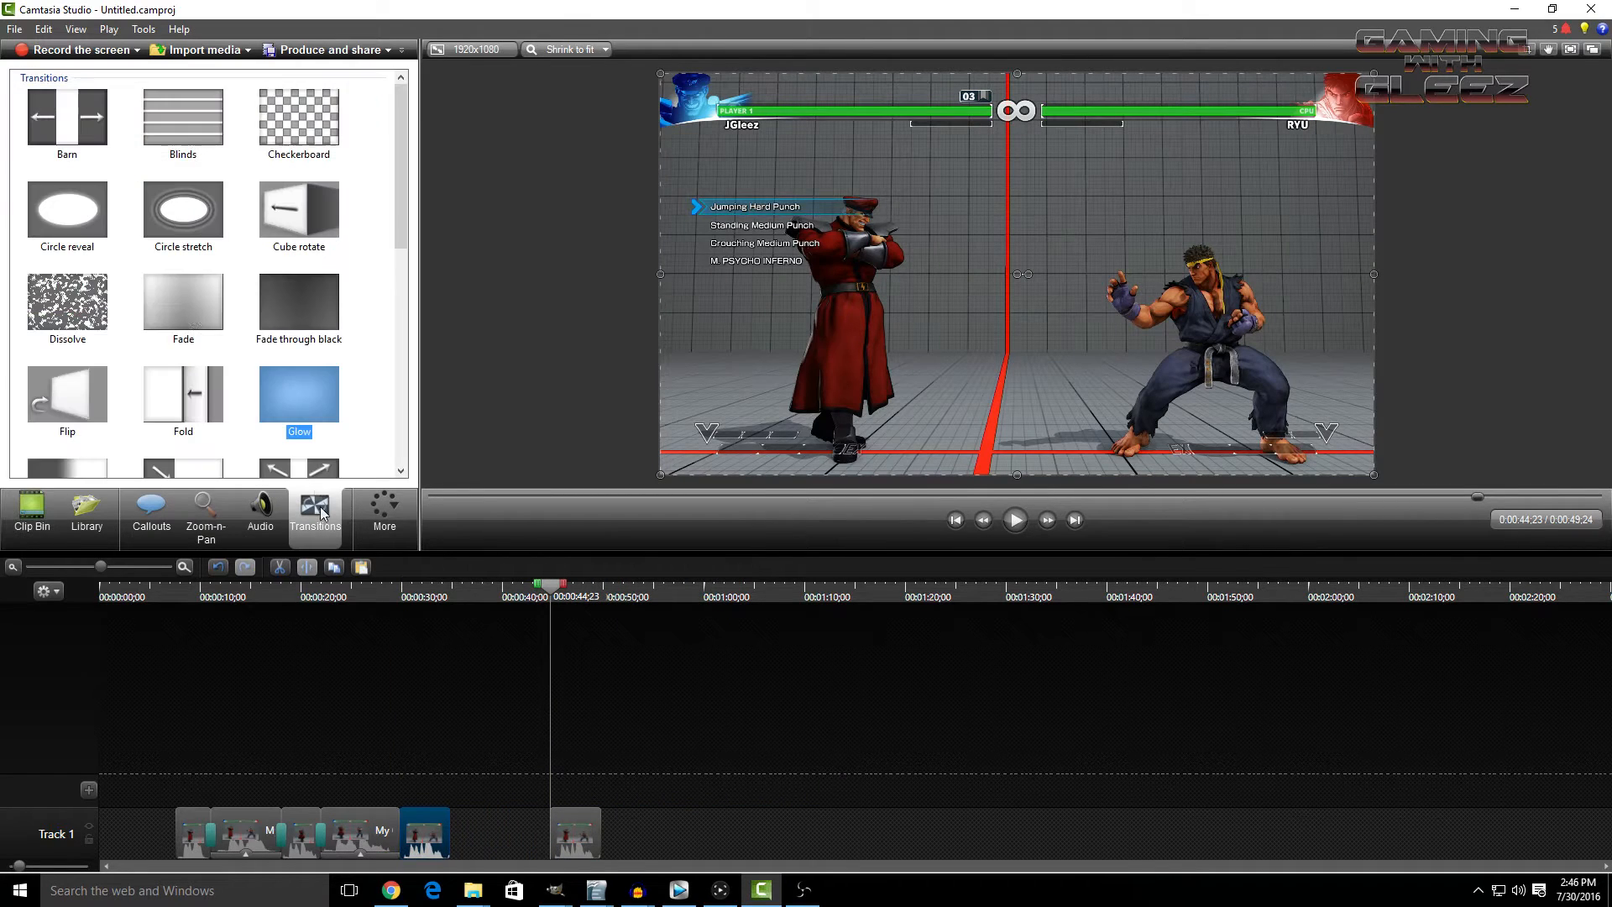
left_click_drag(187, 313, 422, 837)
left_click_drag(571, 837, 468, 837)
- Set the third clip's copy to 50% speed and add a Glow transition between it and its original
right_click(468, 838)
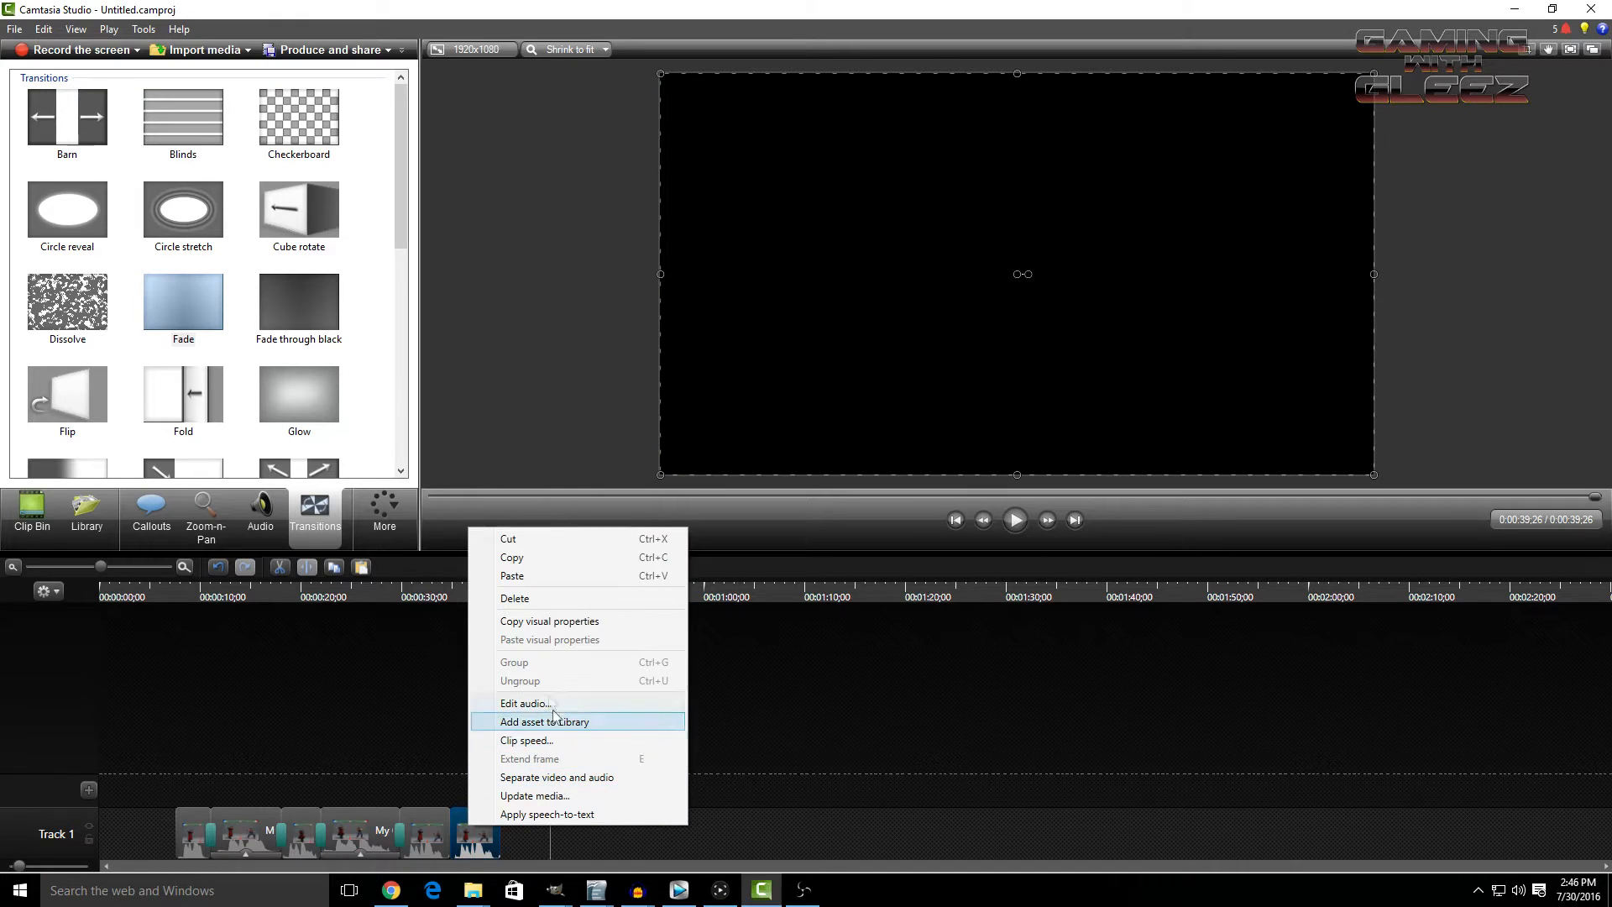
left_click(534, 739)
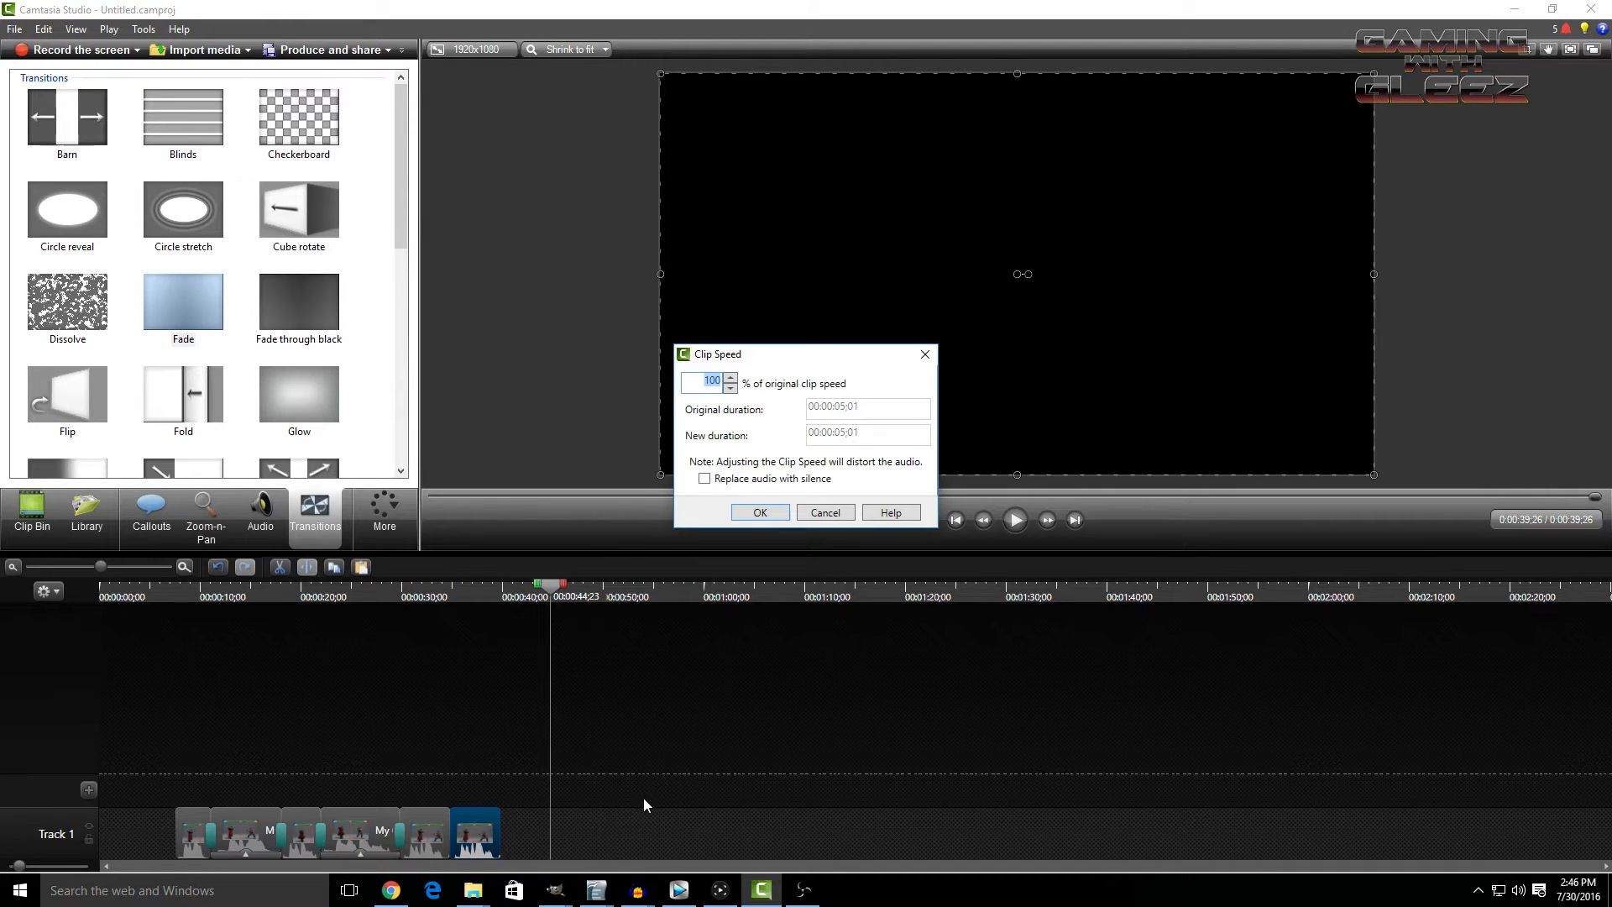
type("50")
key("Return")
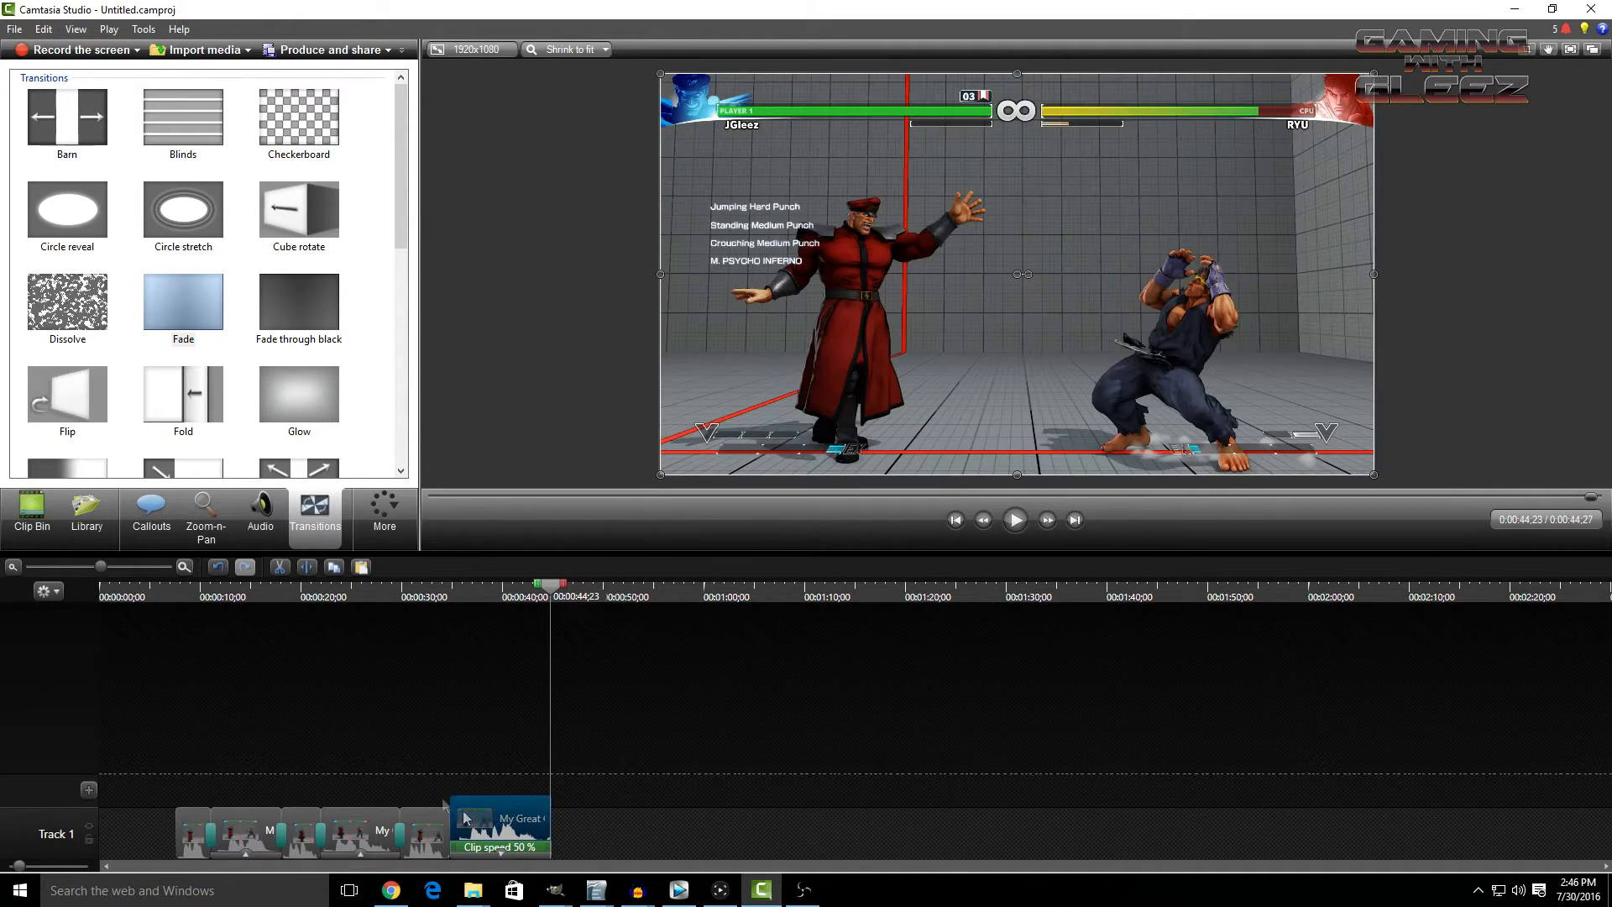
left_click_drag(292, 407, 454, 832)
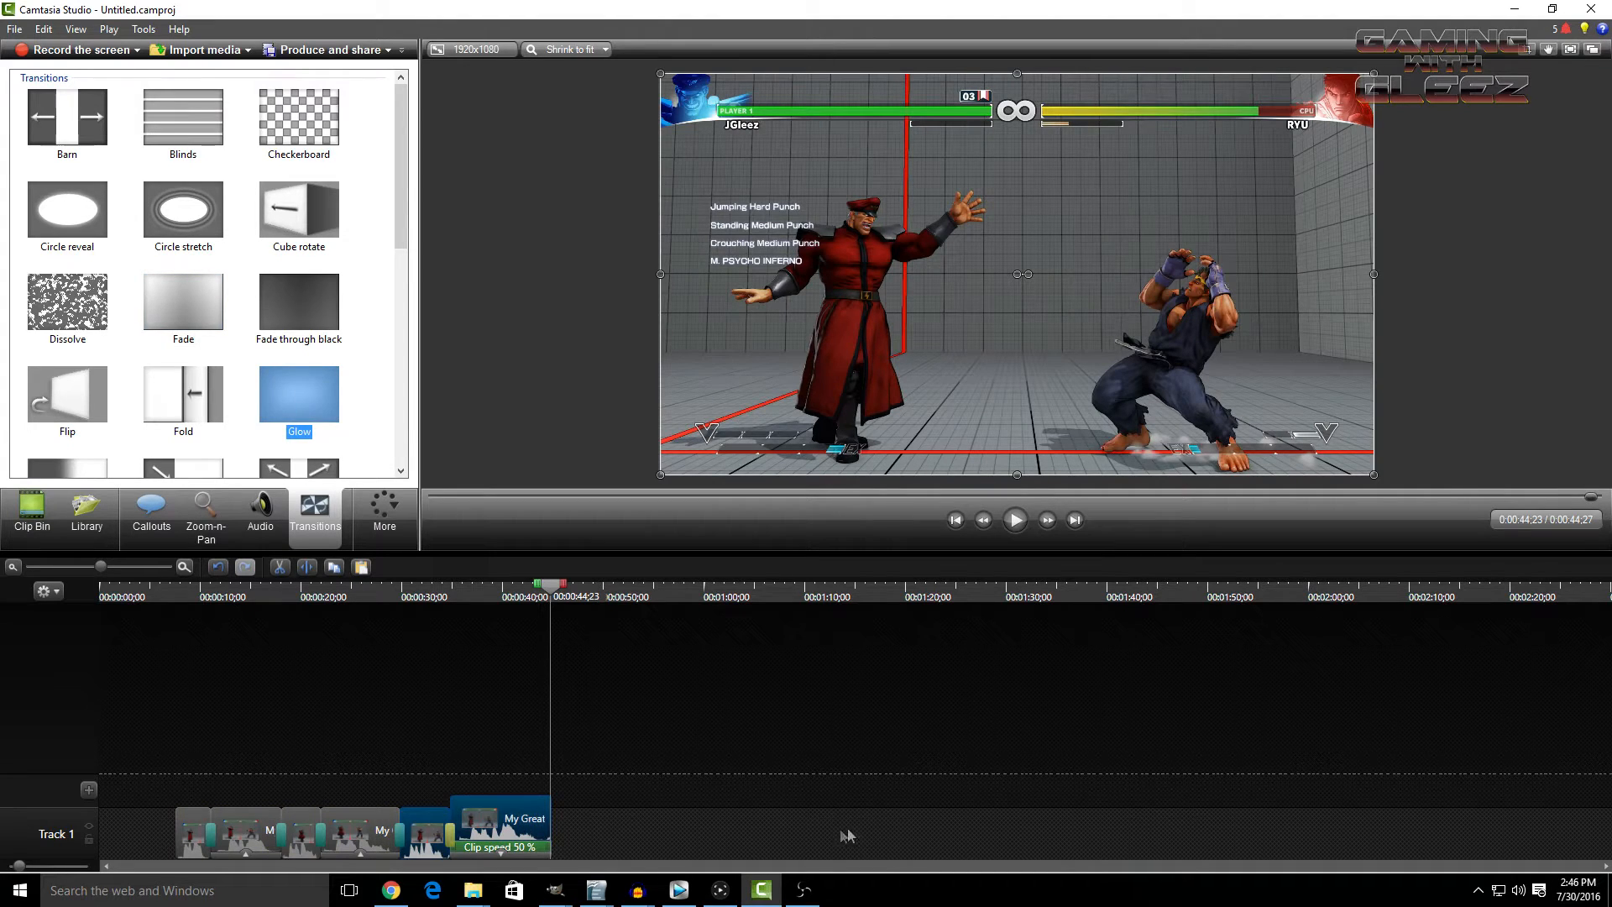
left_click(728, 824)
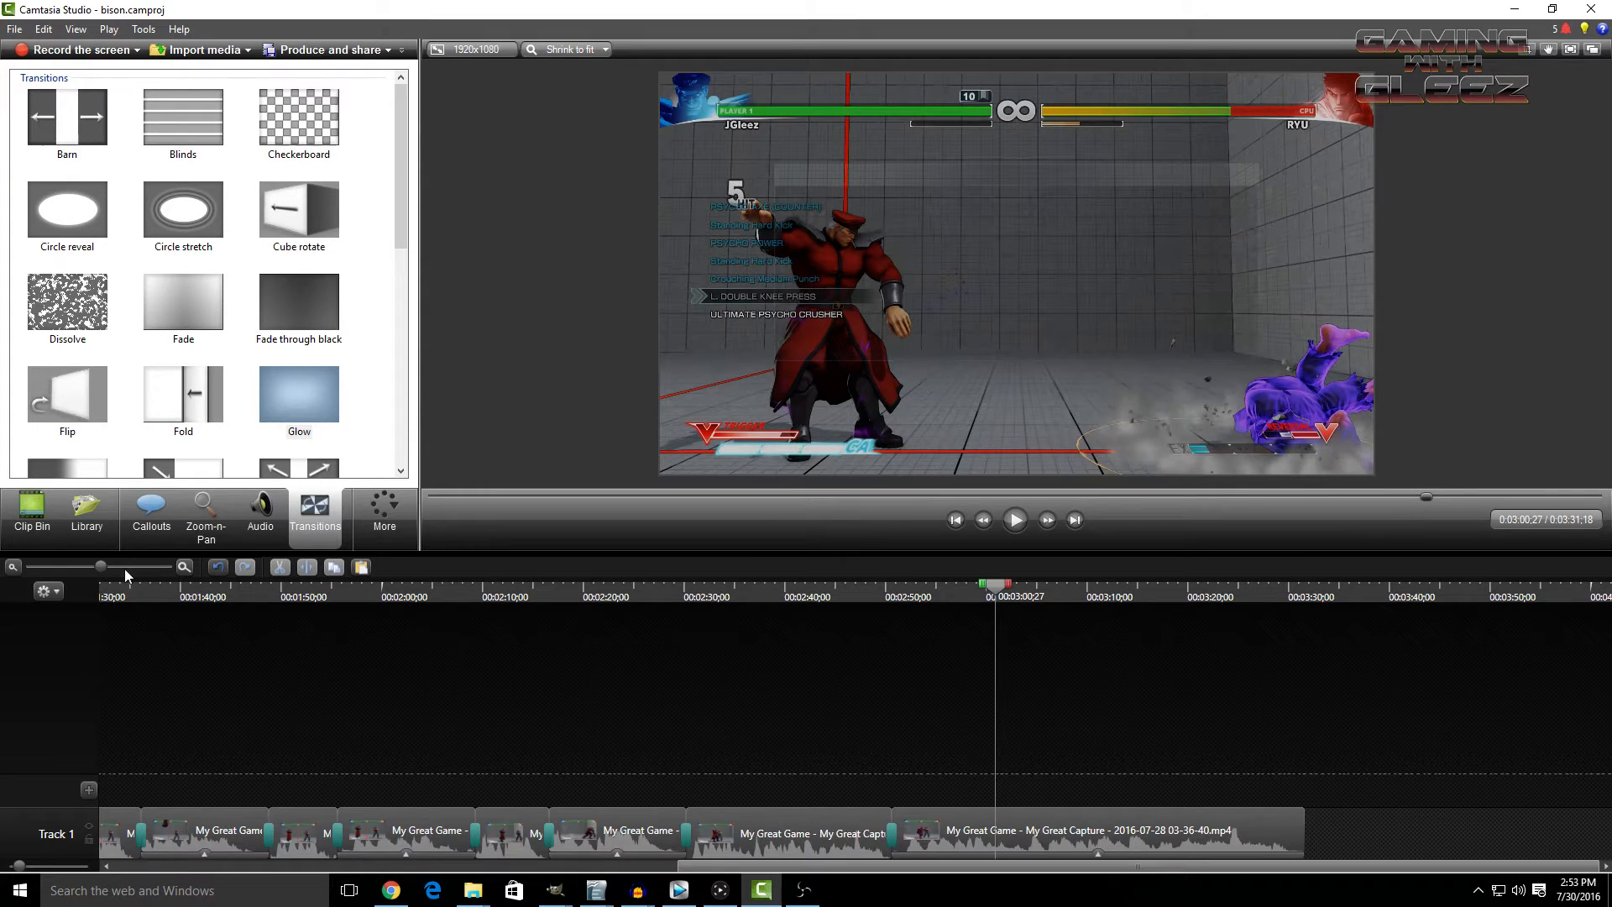
- Move all clips on Track 1 together to the very start of the timeline
left_click_drag(99, 568, 49, 566)
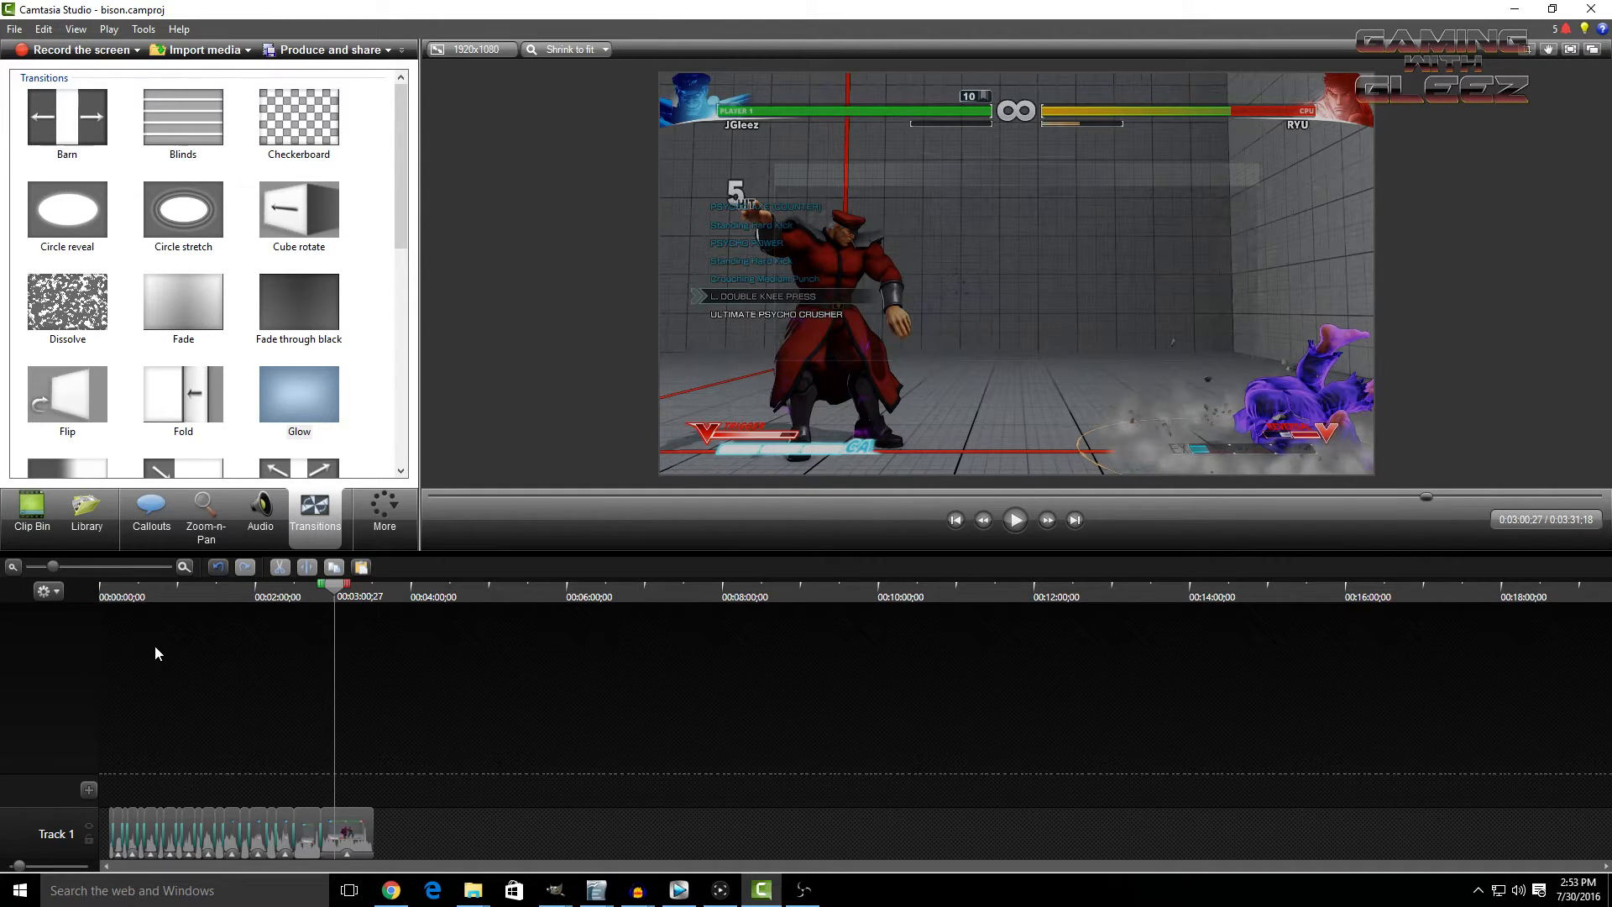
key("ctrl+a")
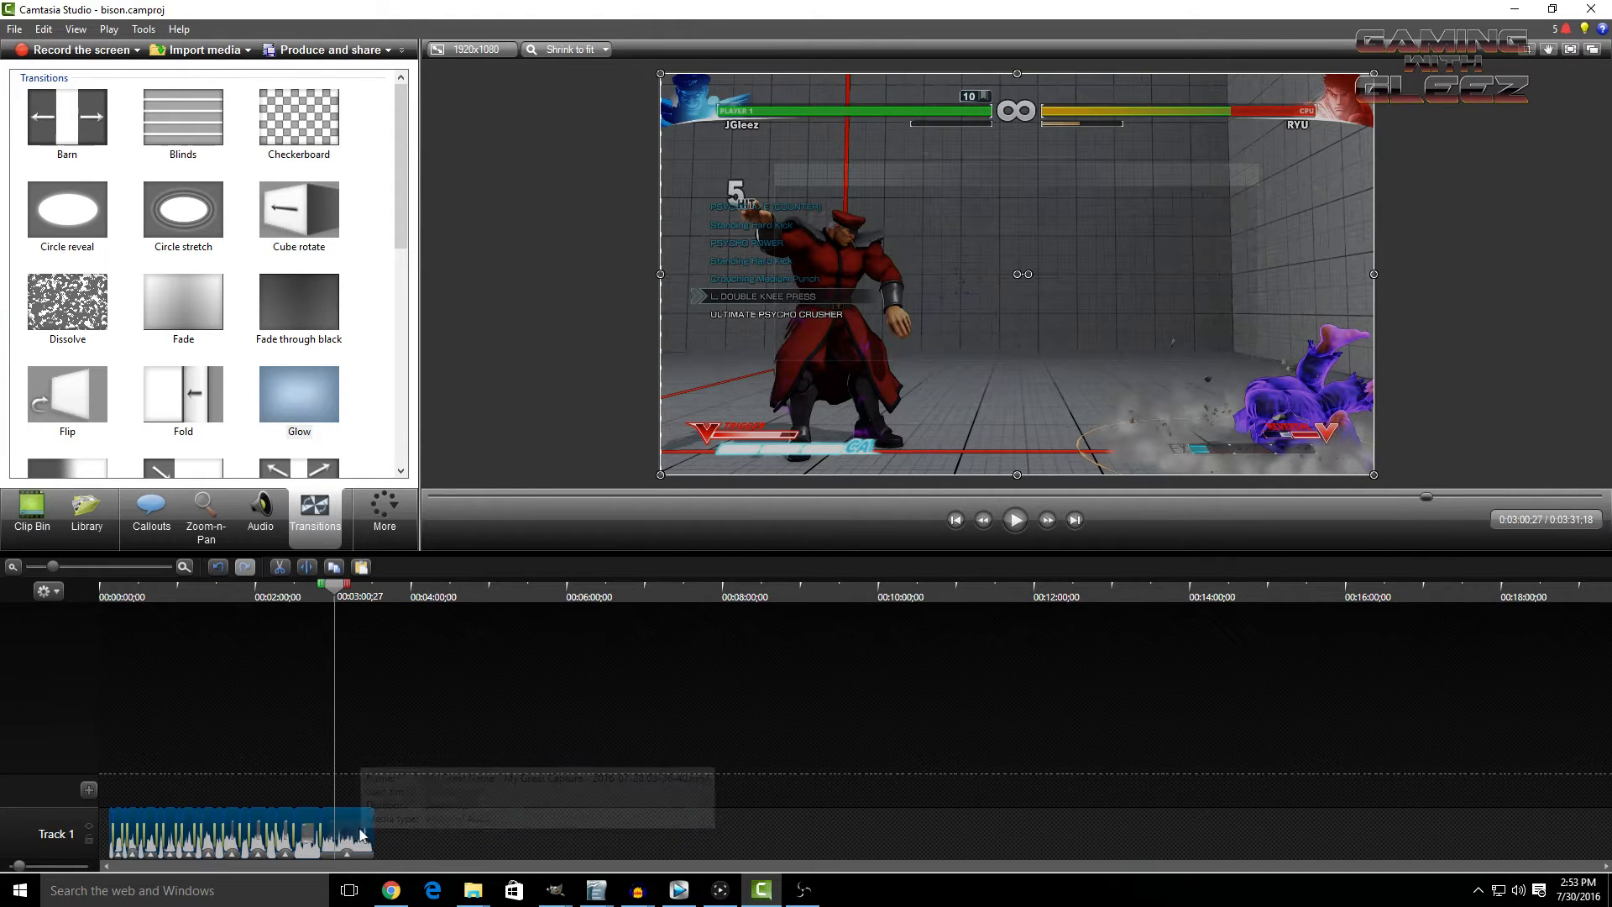
left_click_drag(359, 828, 46, 809)
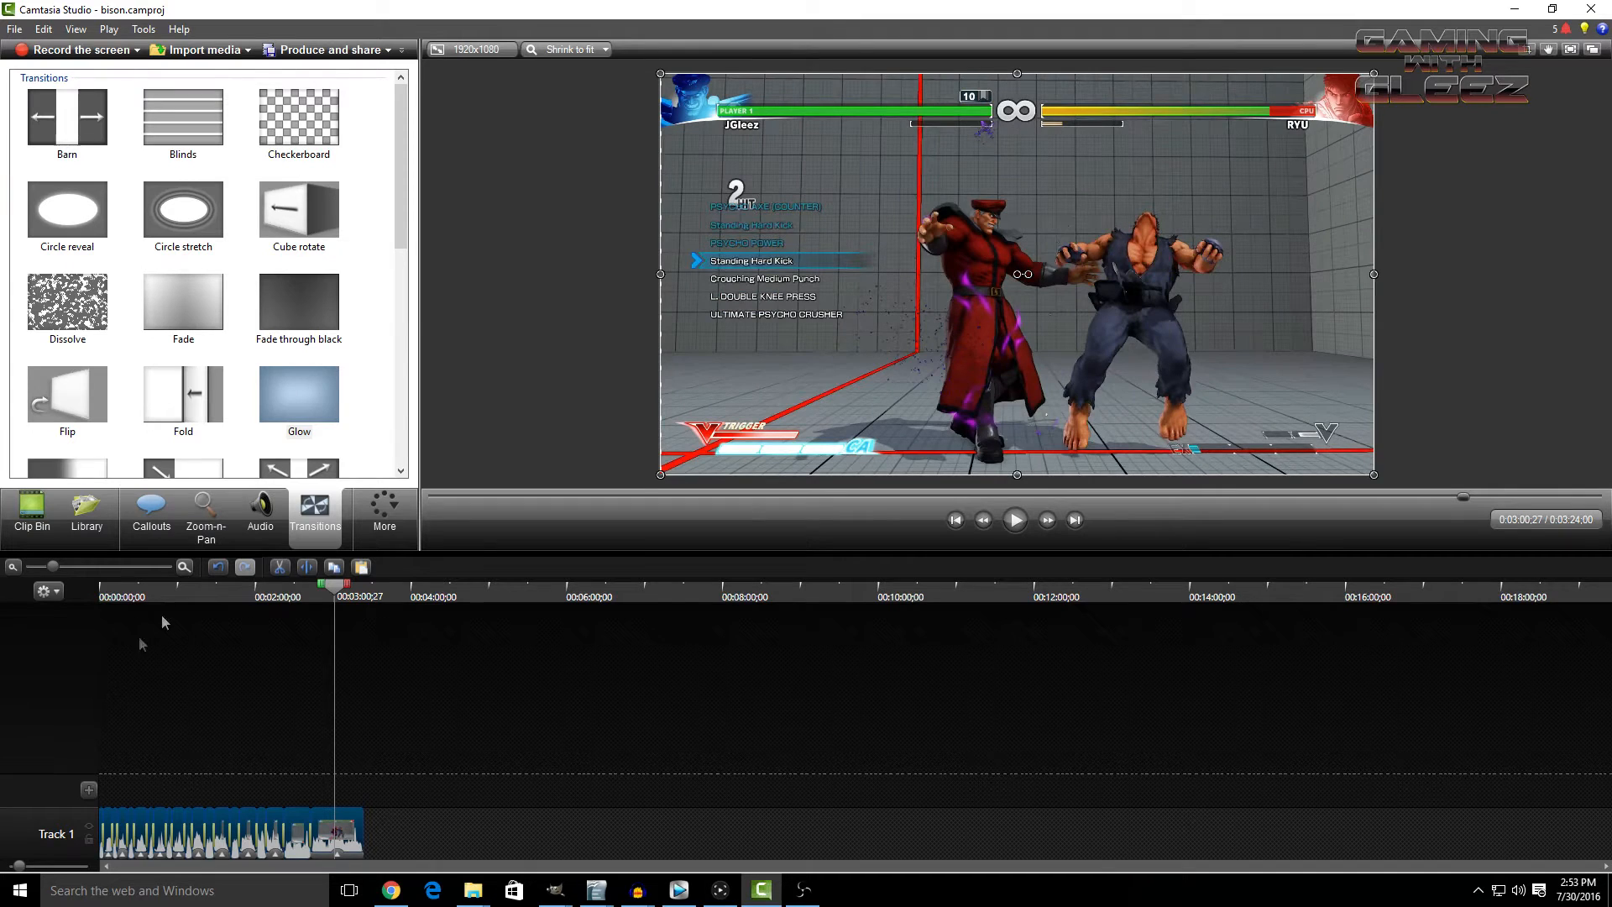
left_click(108, 569)
left_click_drag(994, 872, 264, 849)
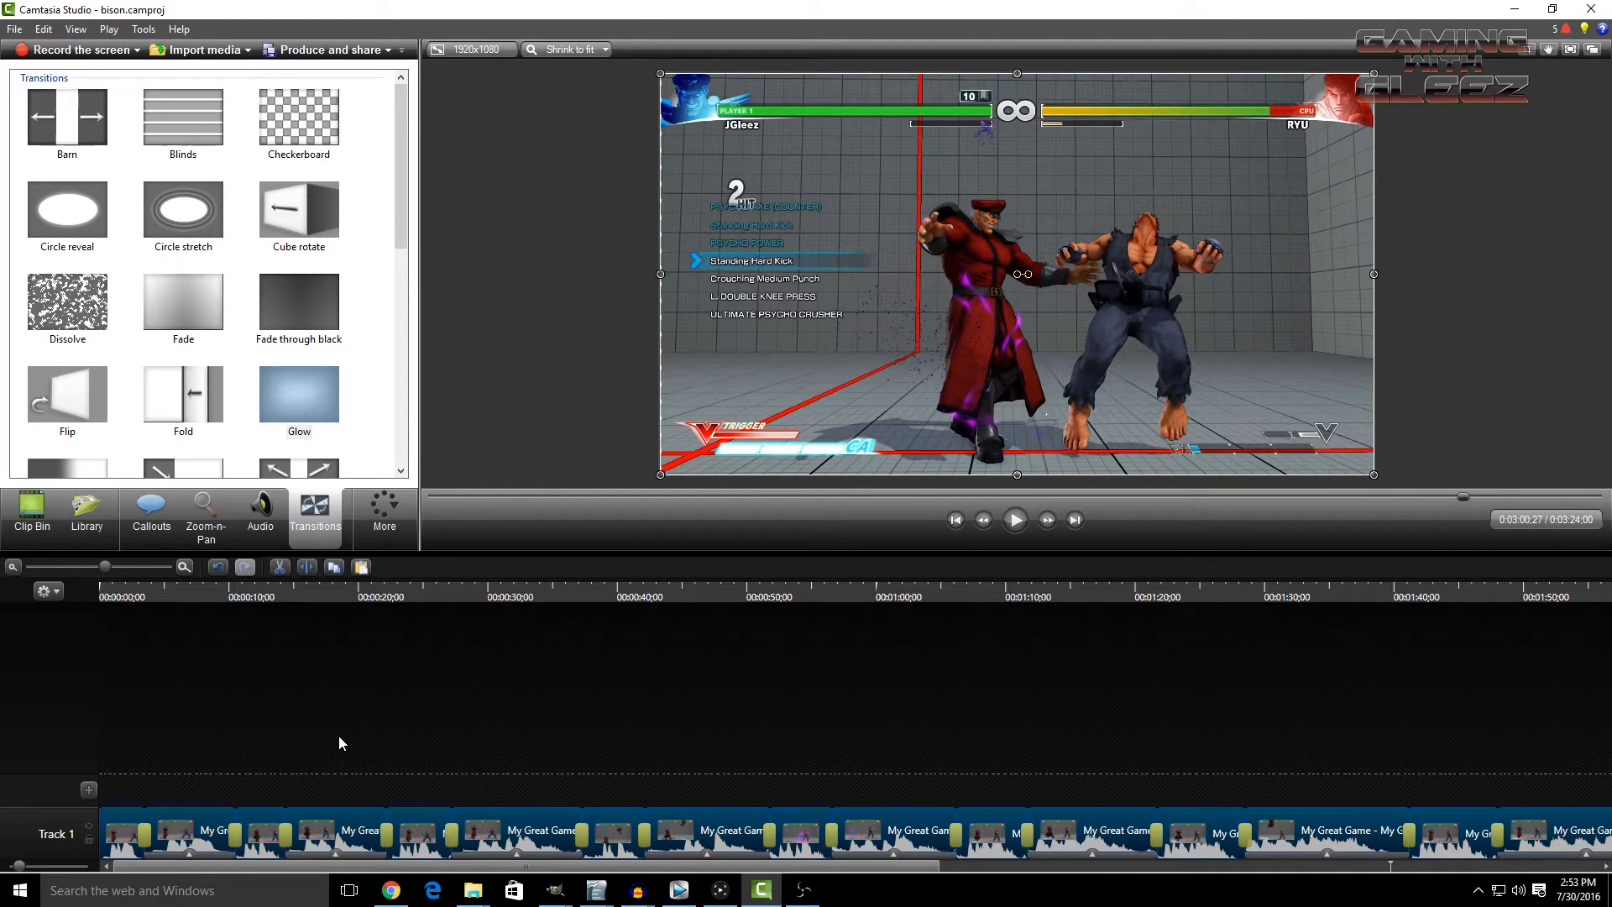
- Shift all clips on Track 1 together so that they begin at about 0:00:18, leaving a gap at the start
left_click_drag(135, 822, 525, 830)
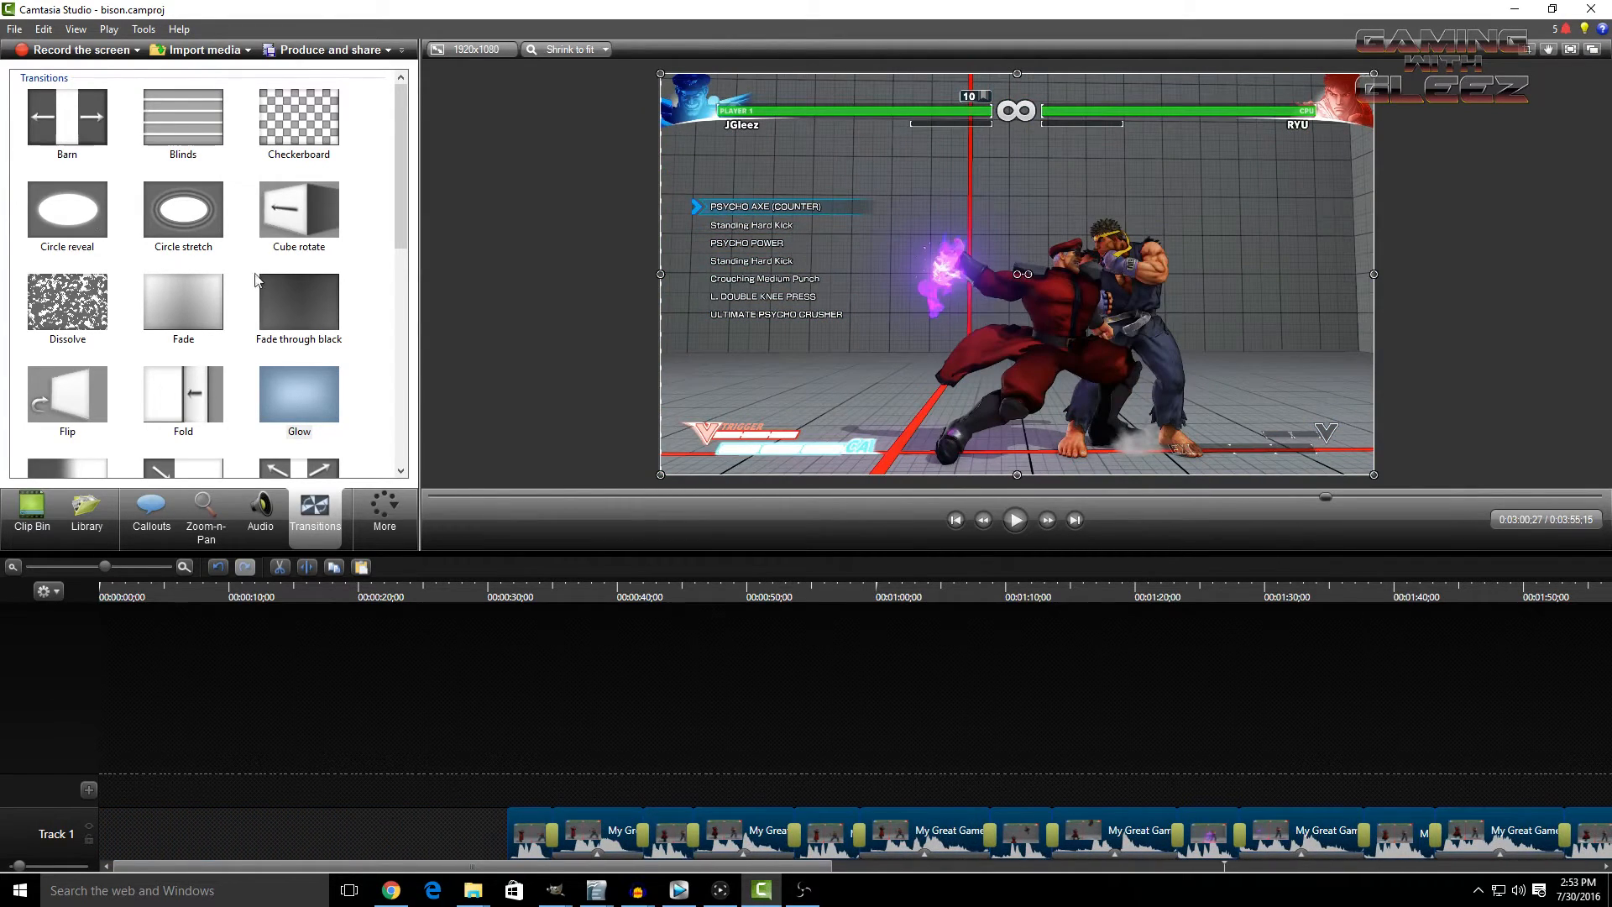
left_click(34, 508)
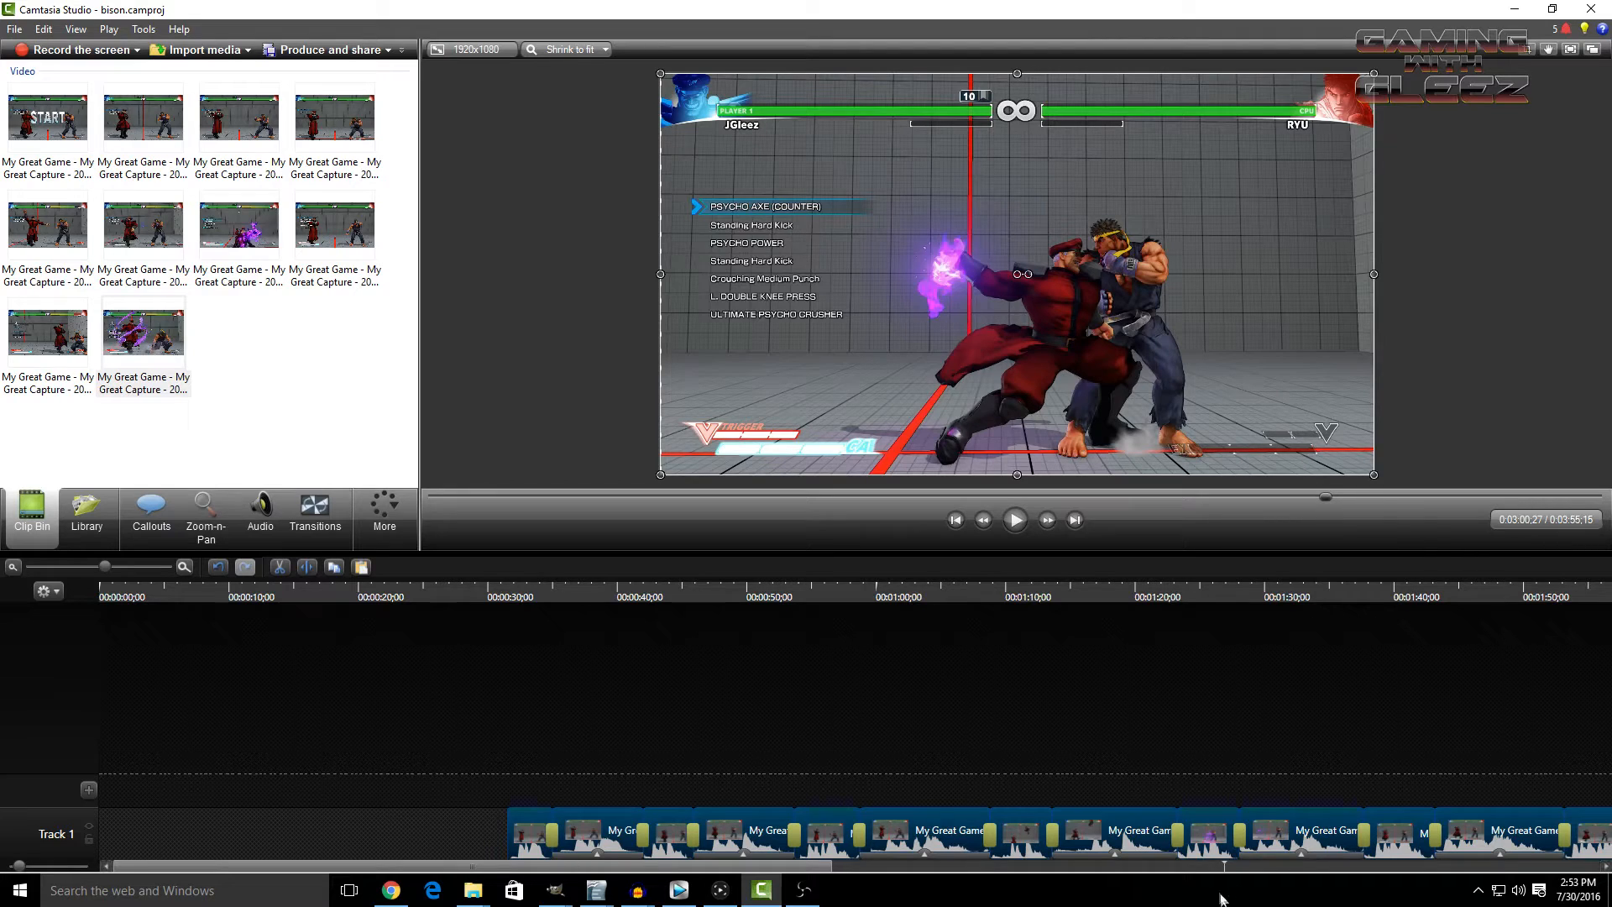
left_click(399, 814)
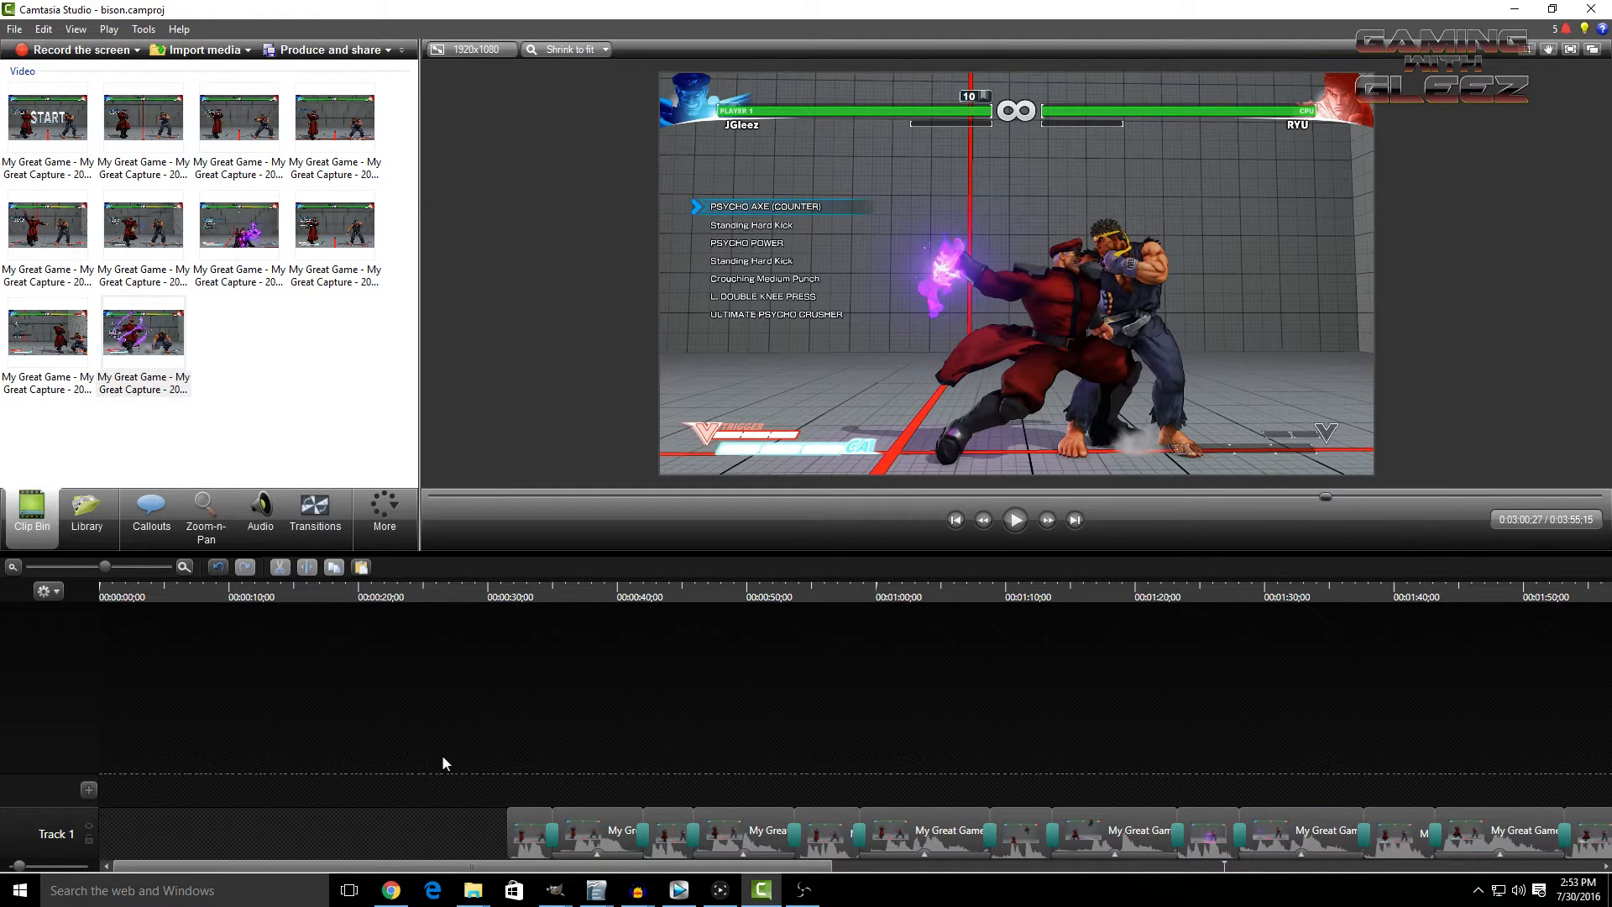
key("ctrl+a")
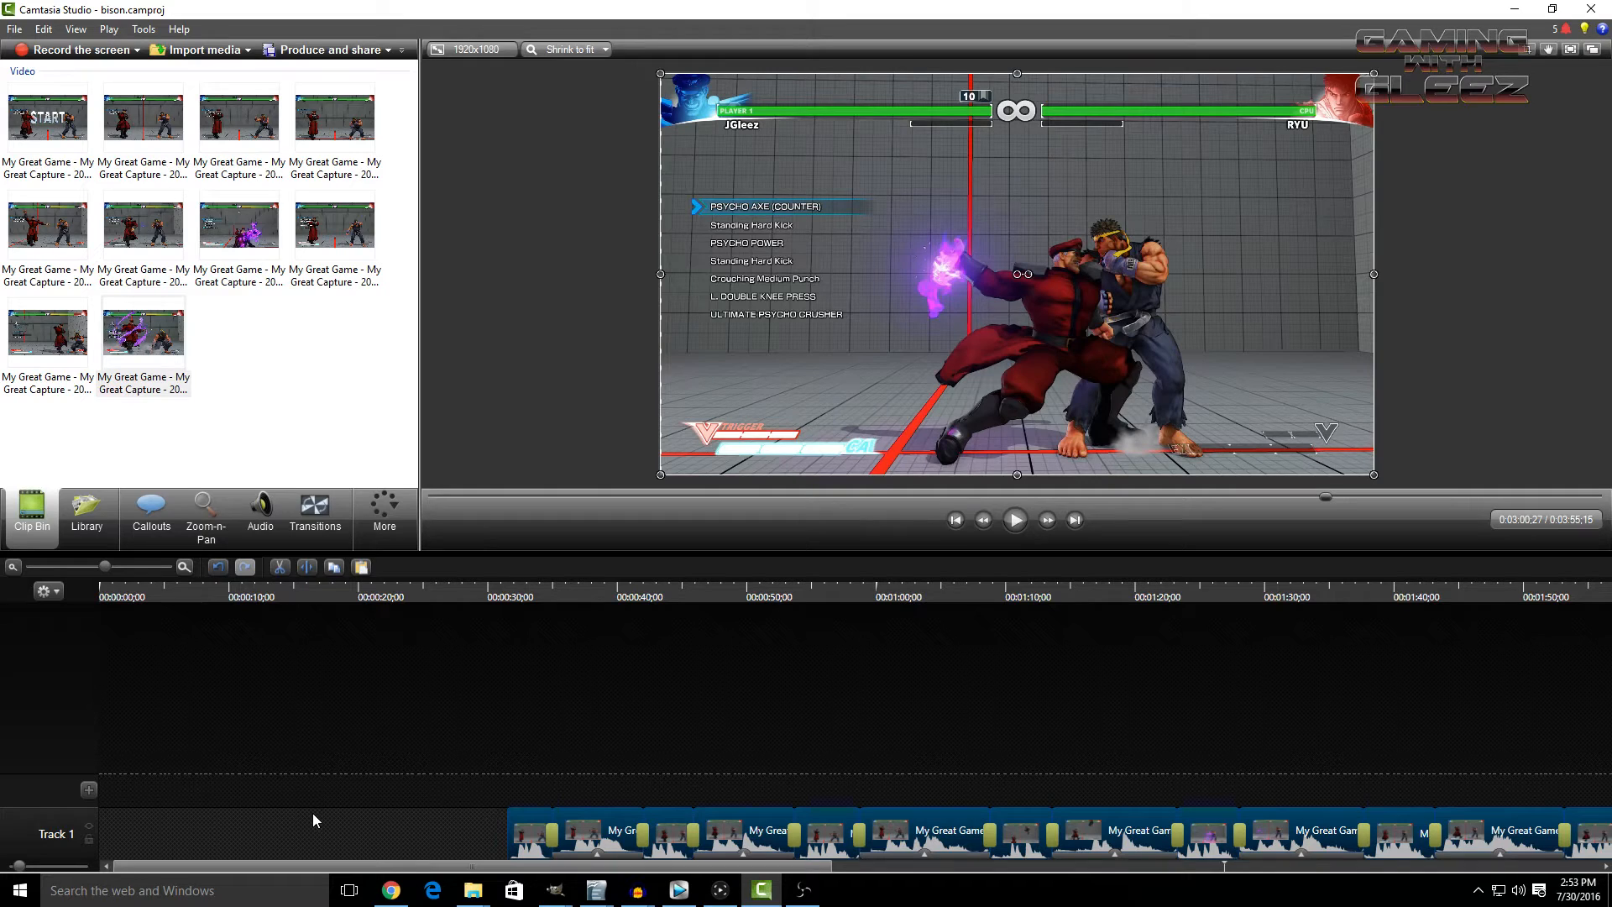
left_click_drag(509, 831, 340, 838)
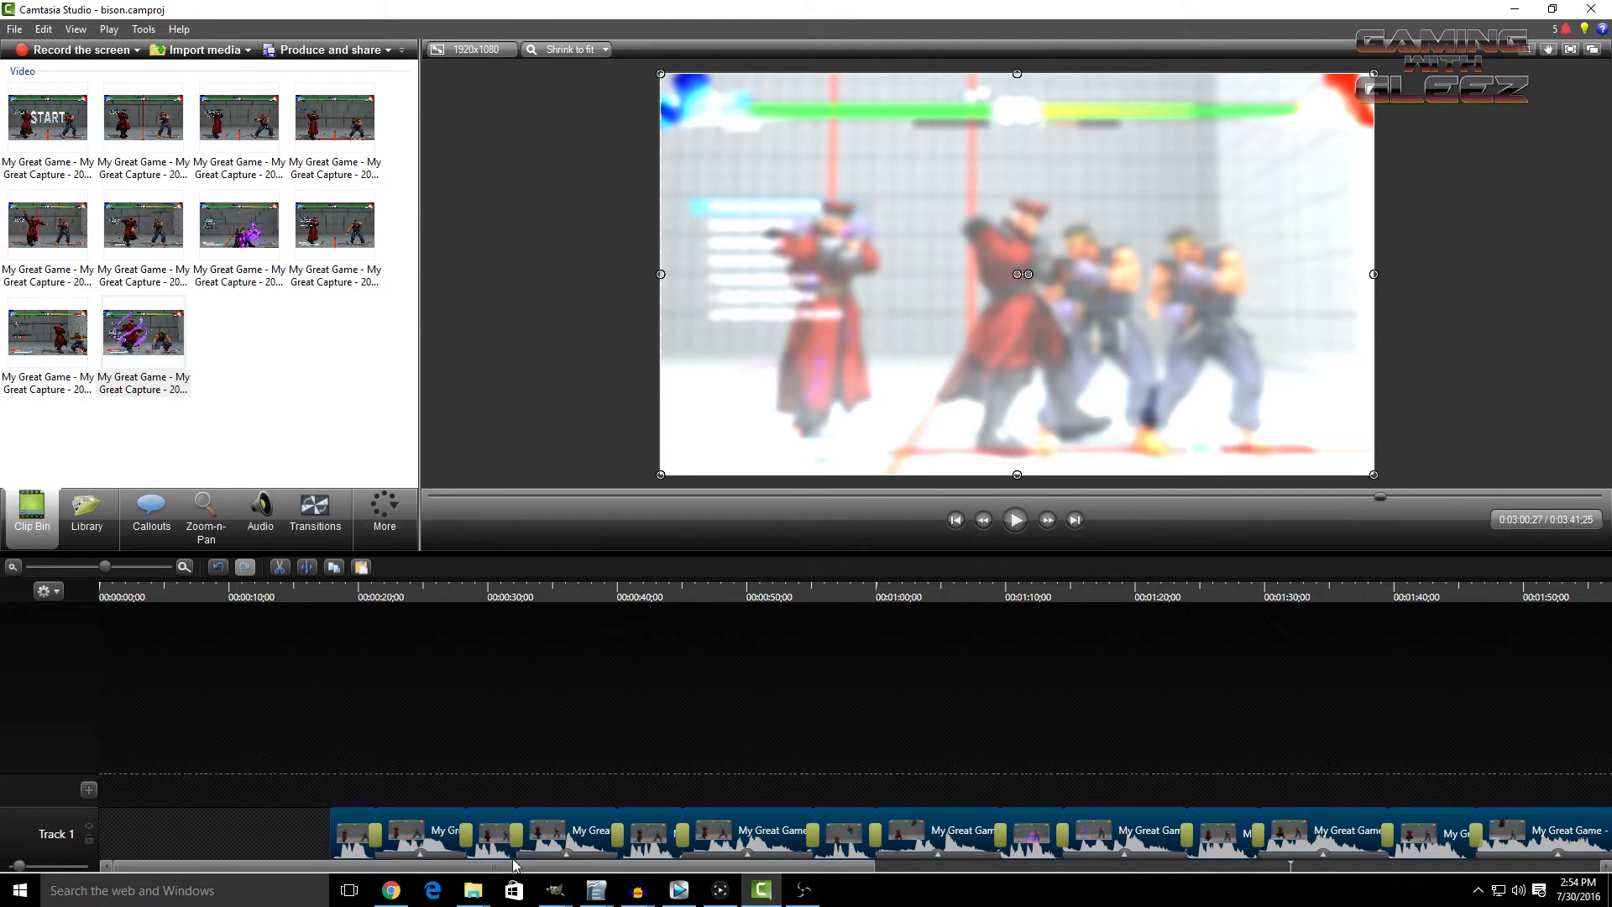
- Import the sf outro image from the outro folder in Gaming Vids on the Desktop
left_click_drag(848, 866, 1554, 865)
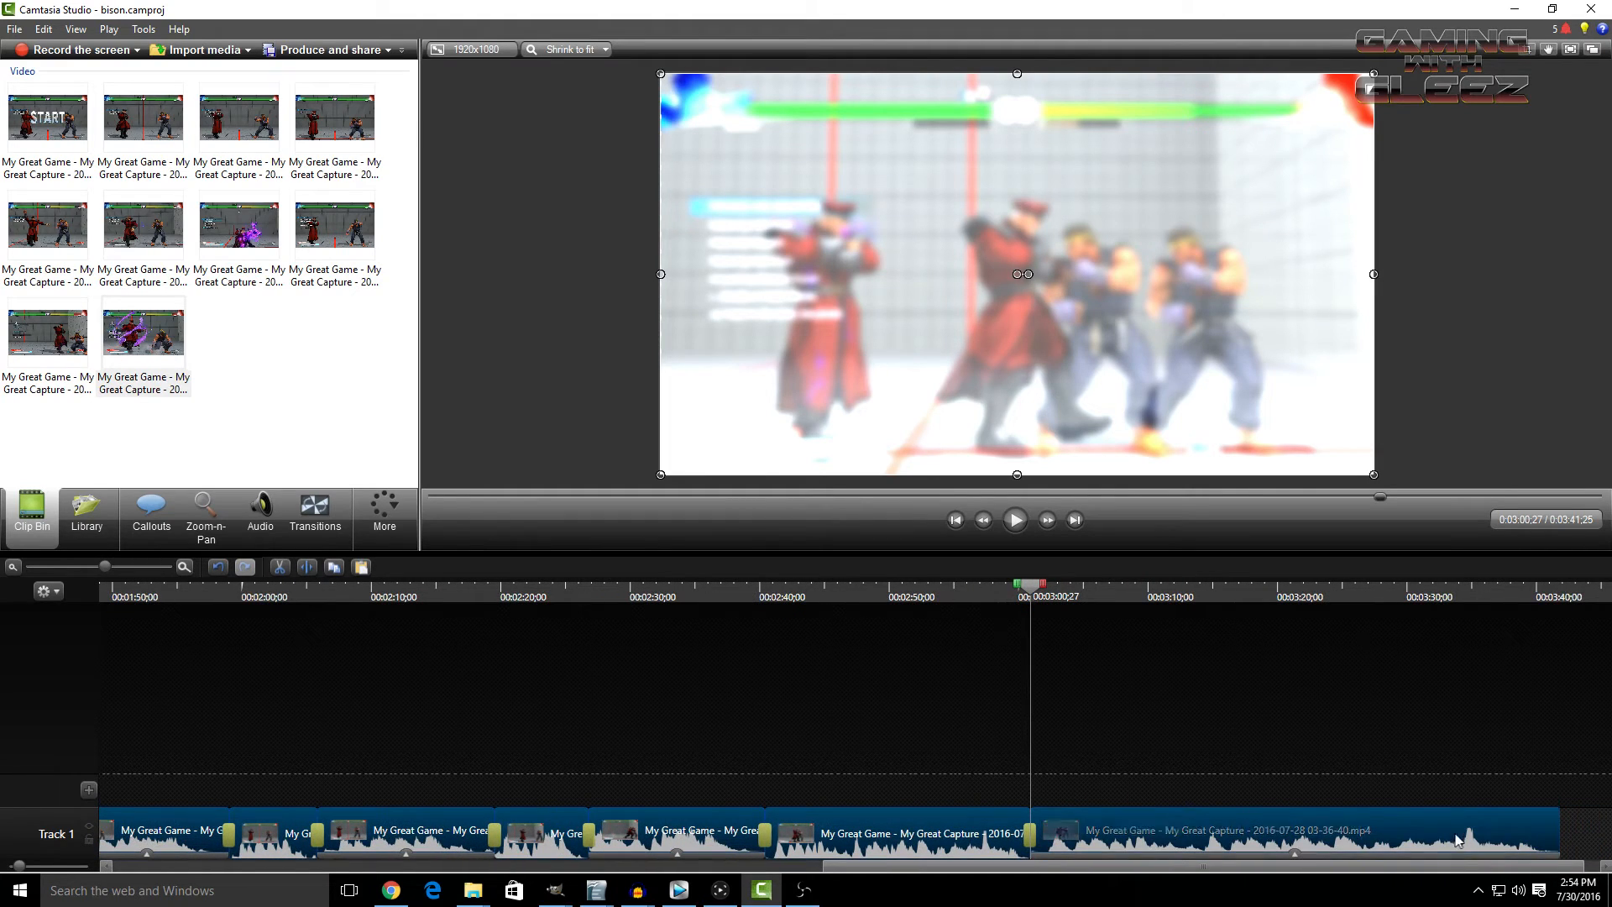
left_click_drag(1500, 870, 1515, 870)
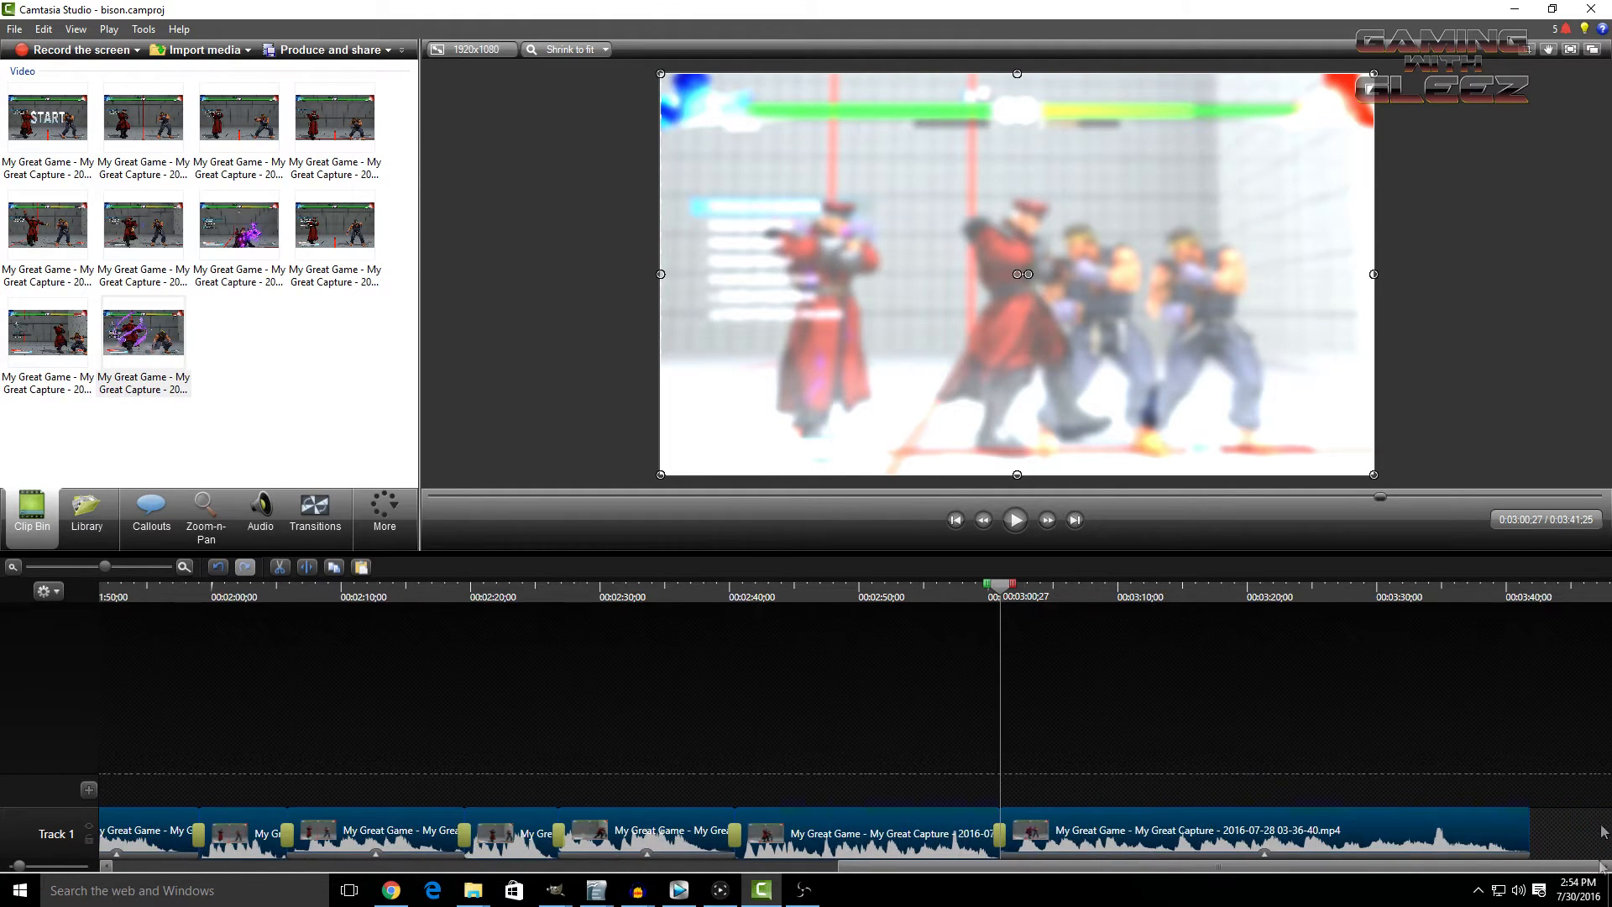
left_click(496, 126)
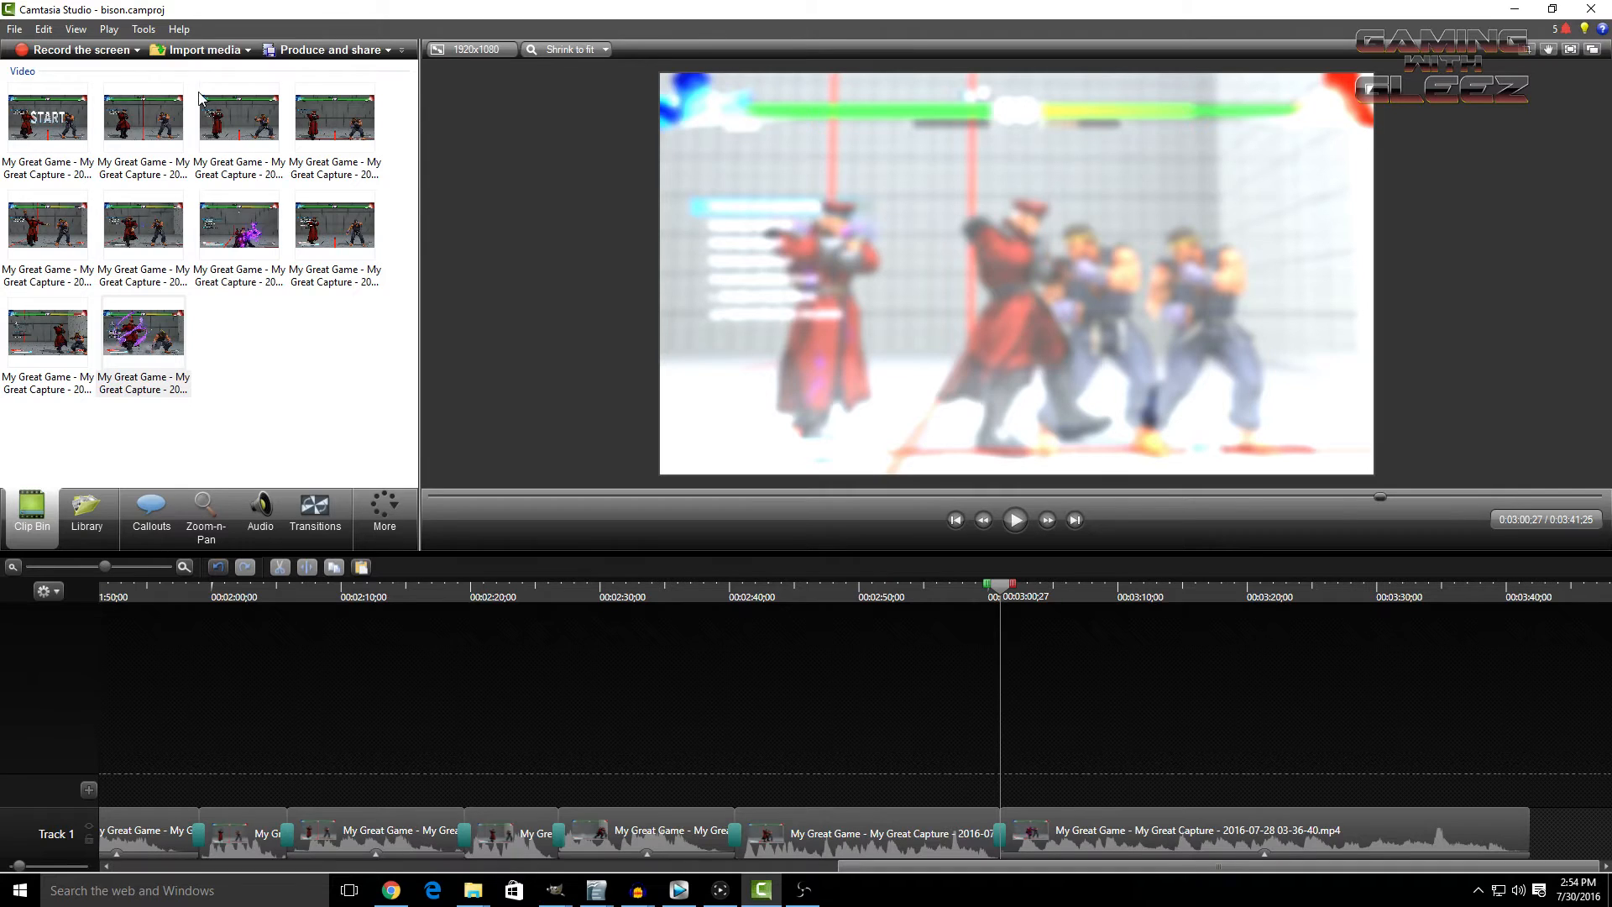
left_click(204, 49)
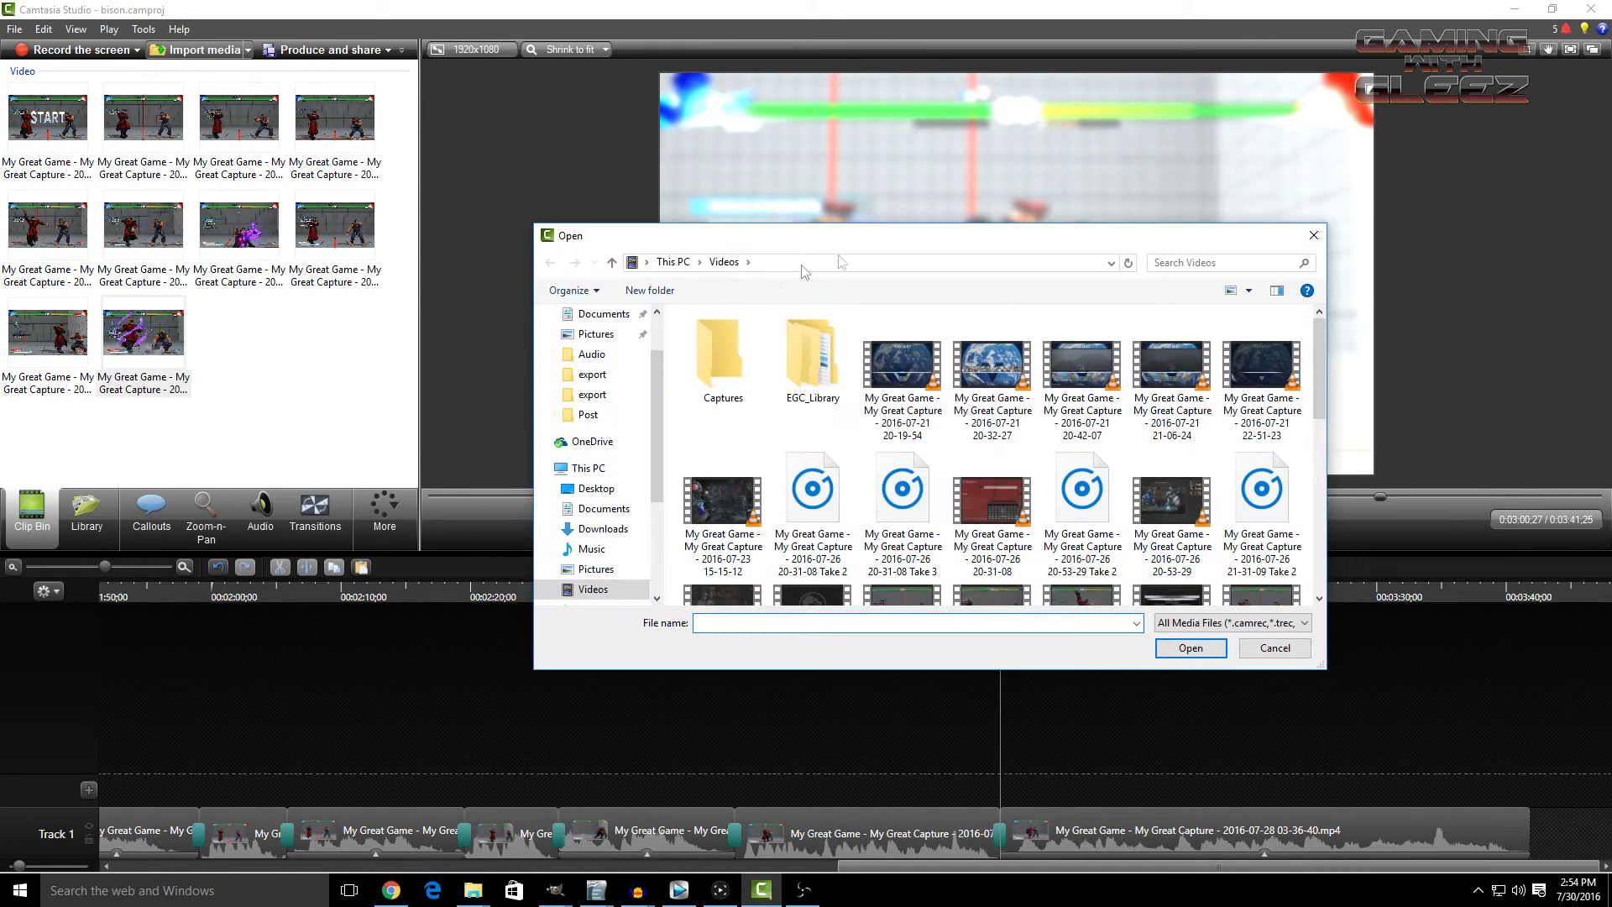
left_click(597, 340)
double_click(816, 356)
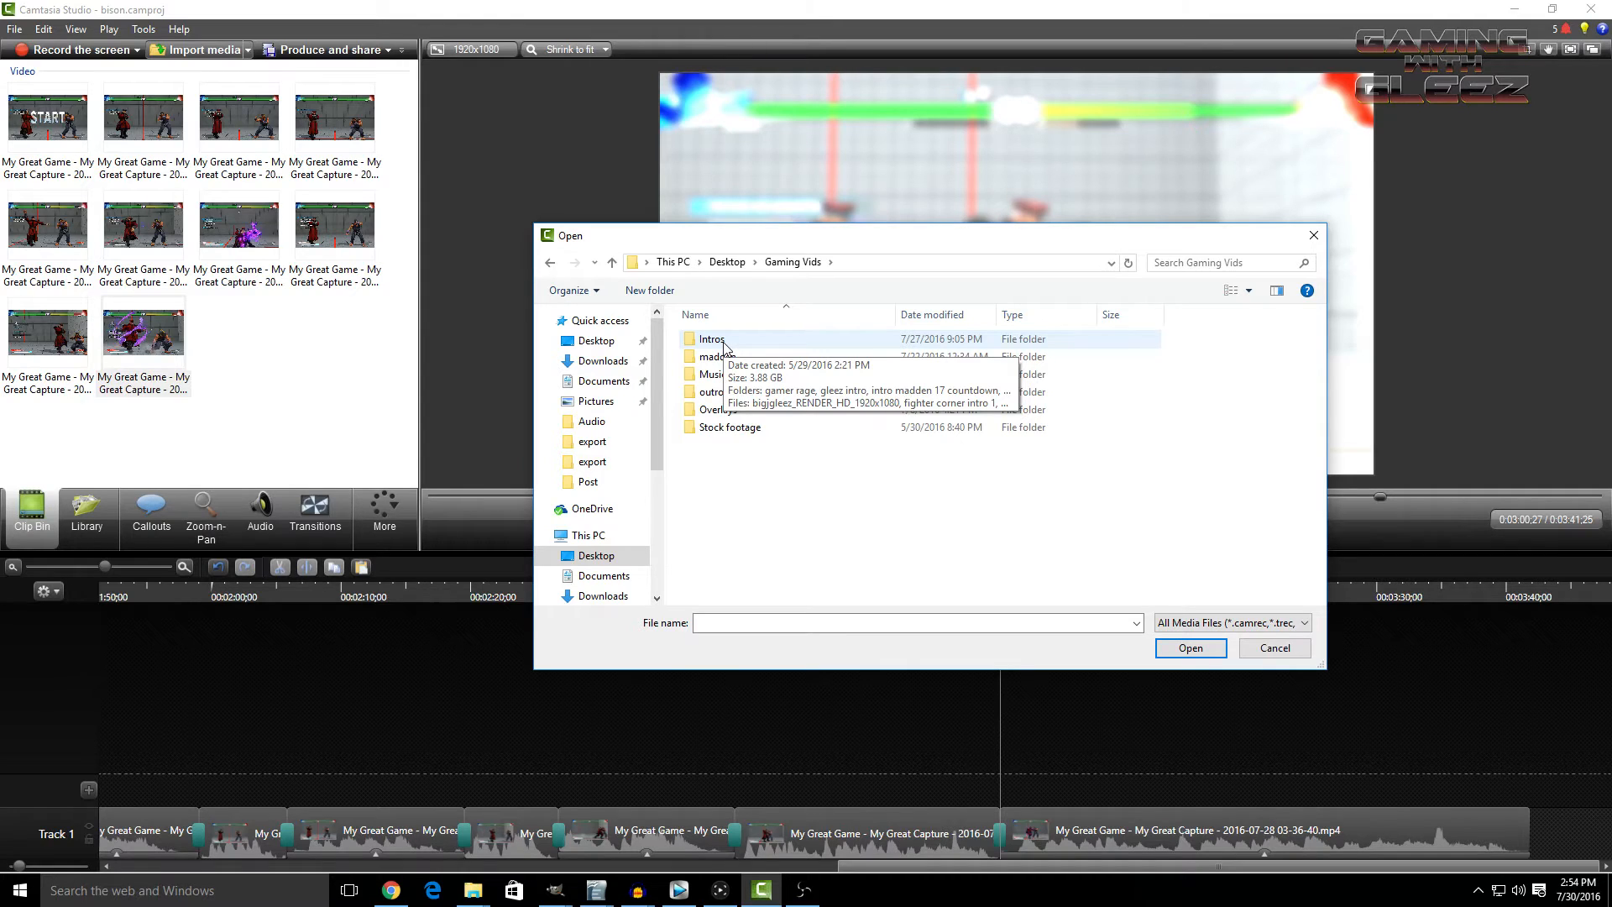
double_click(721, 392)
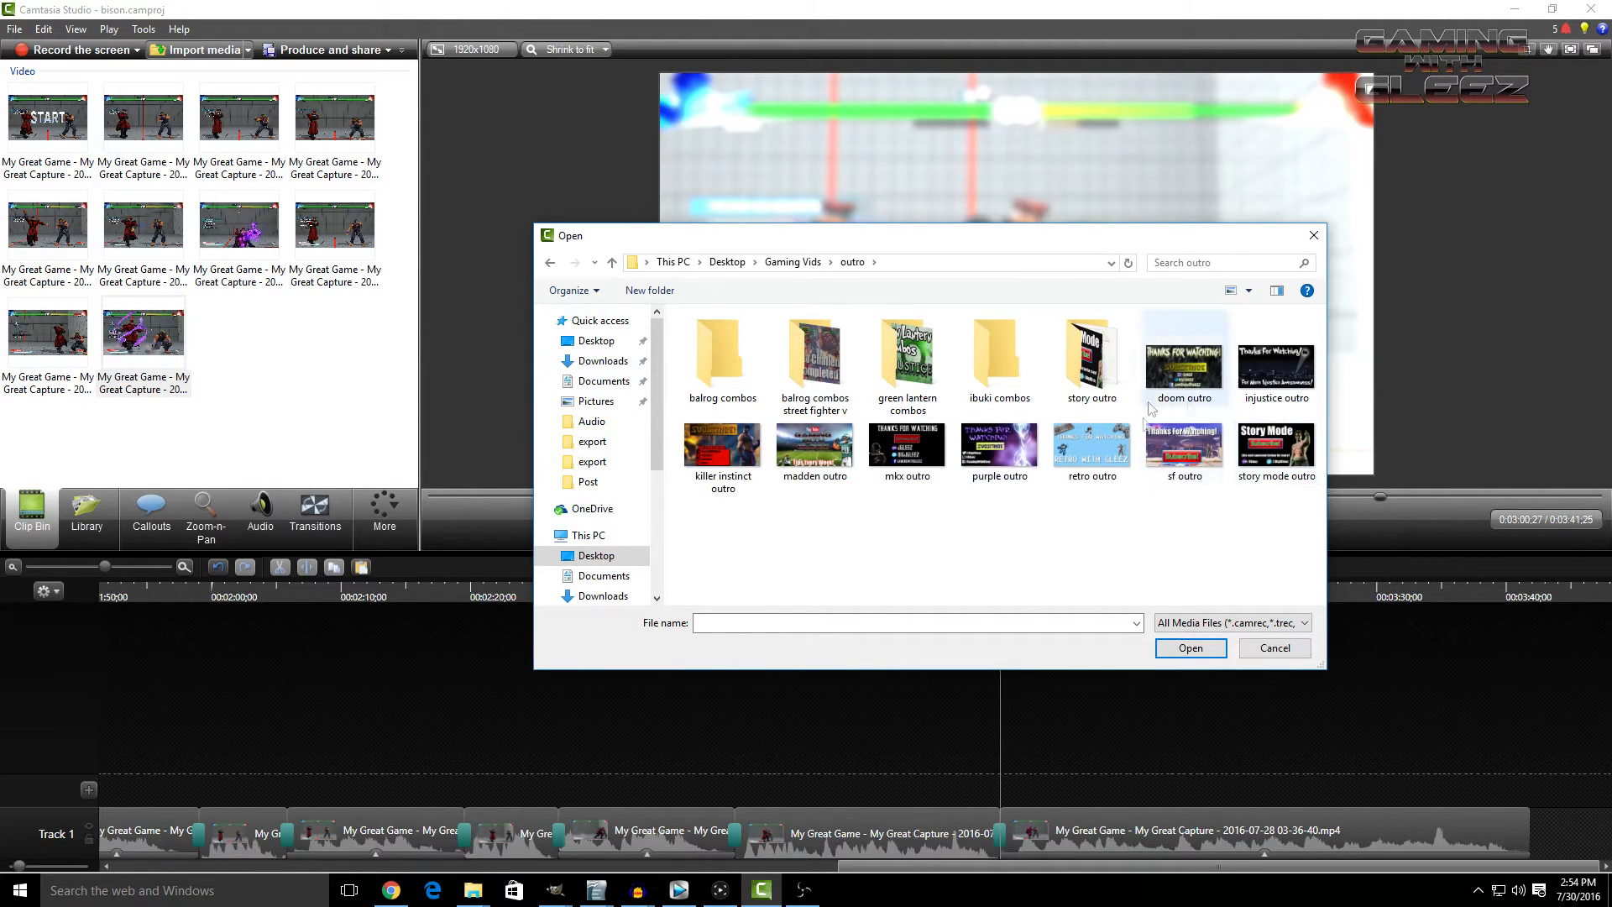
left_click(1195, 453)
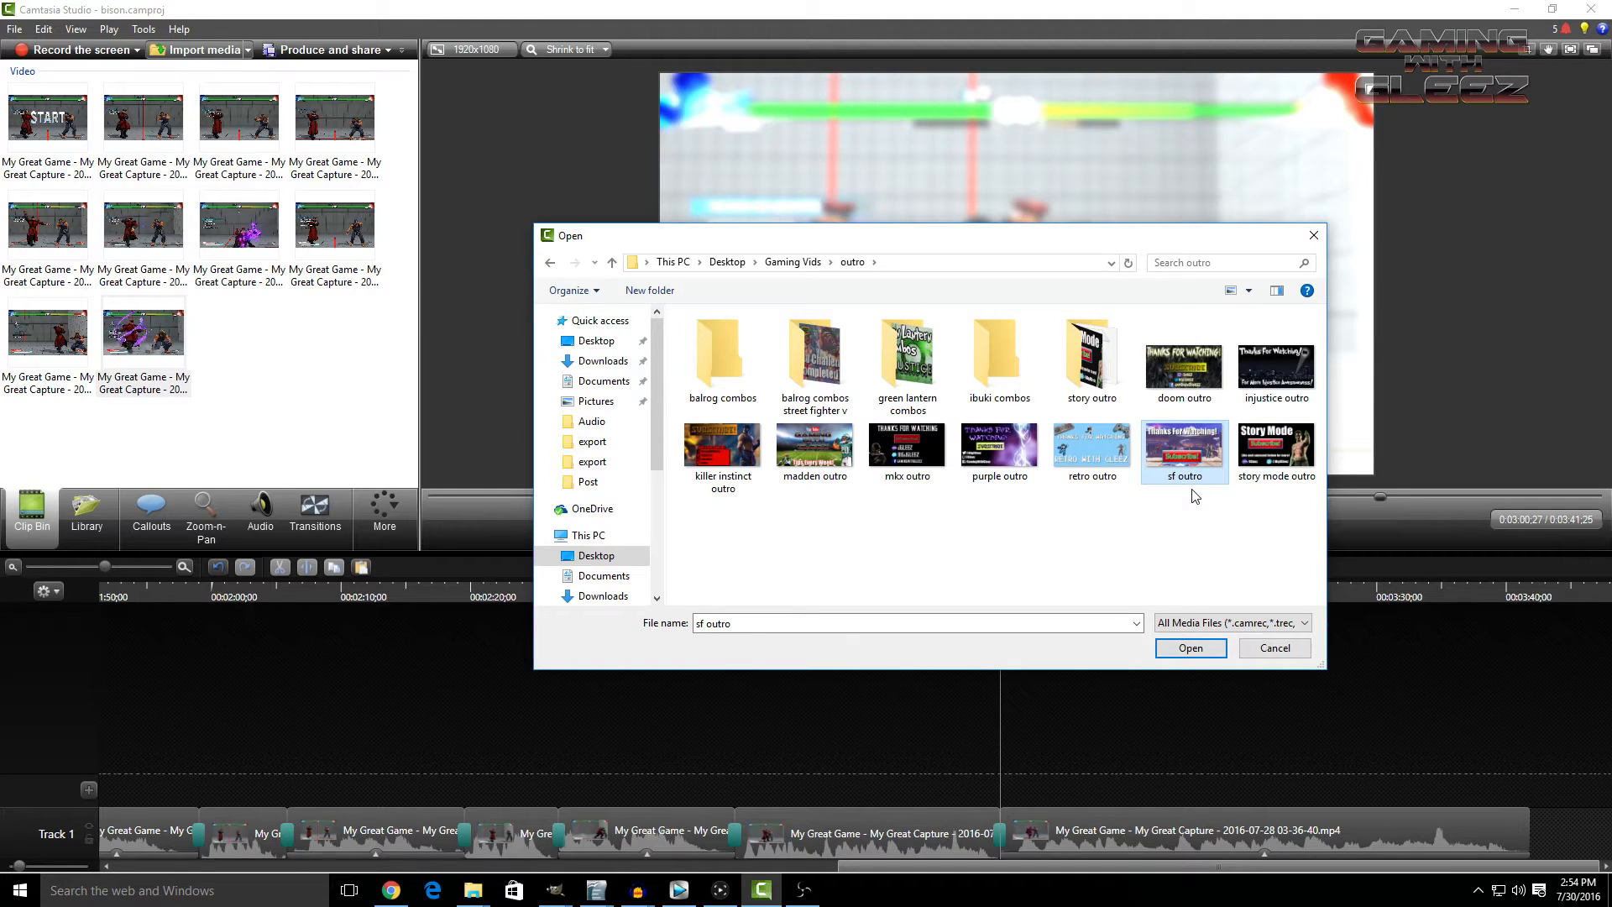
double_click(1188, 458)
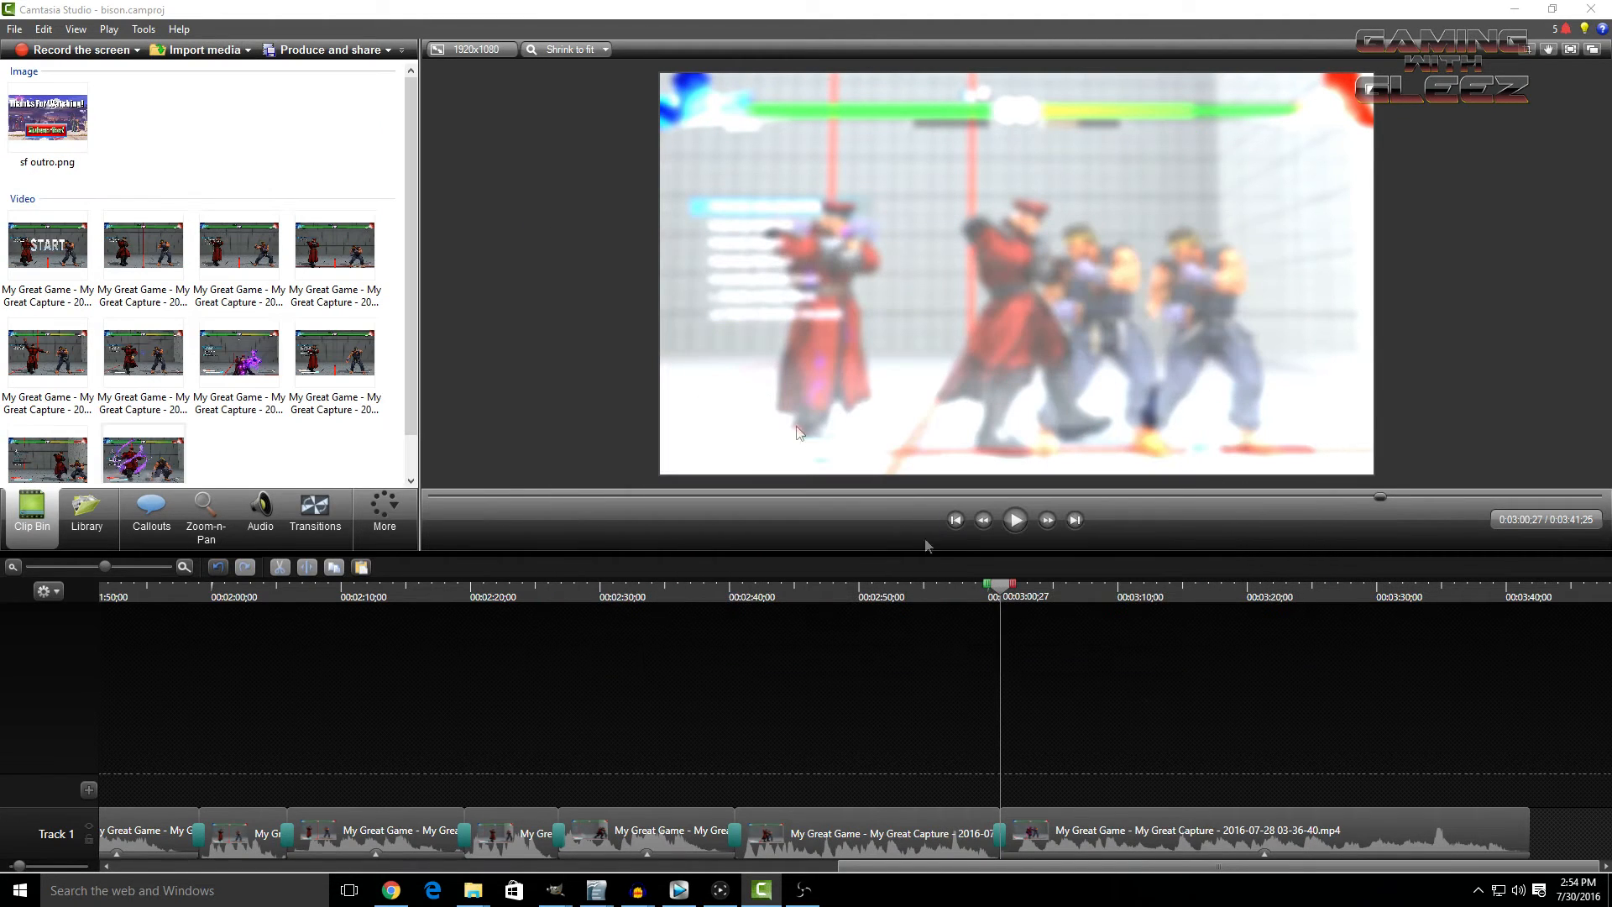
- Place sf outro.png directly behind the last clip on Track 1 and add a Glow transition between them
left_click_drag(101, 126, 1514, 837)
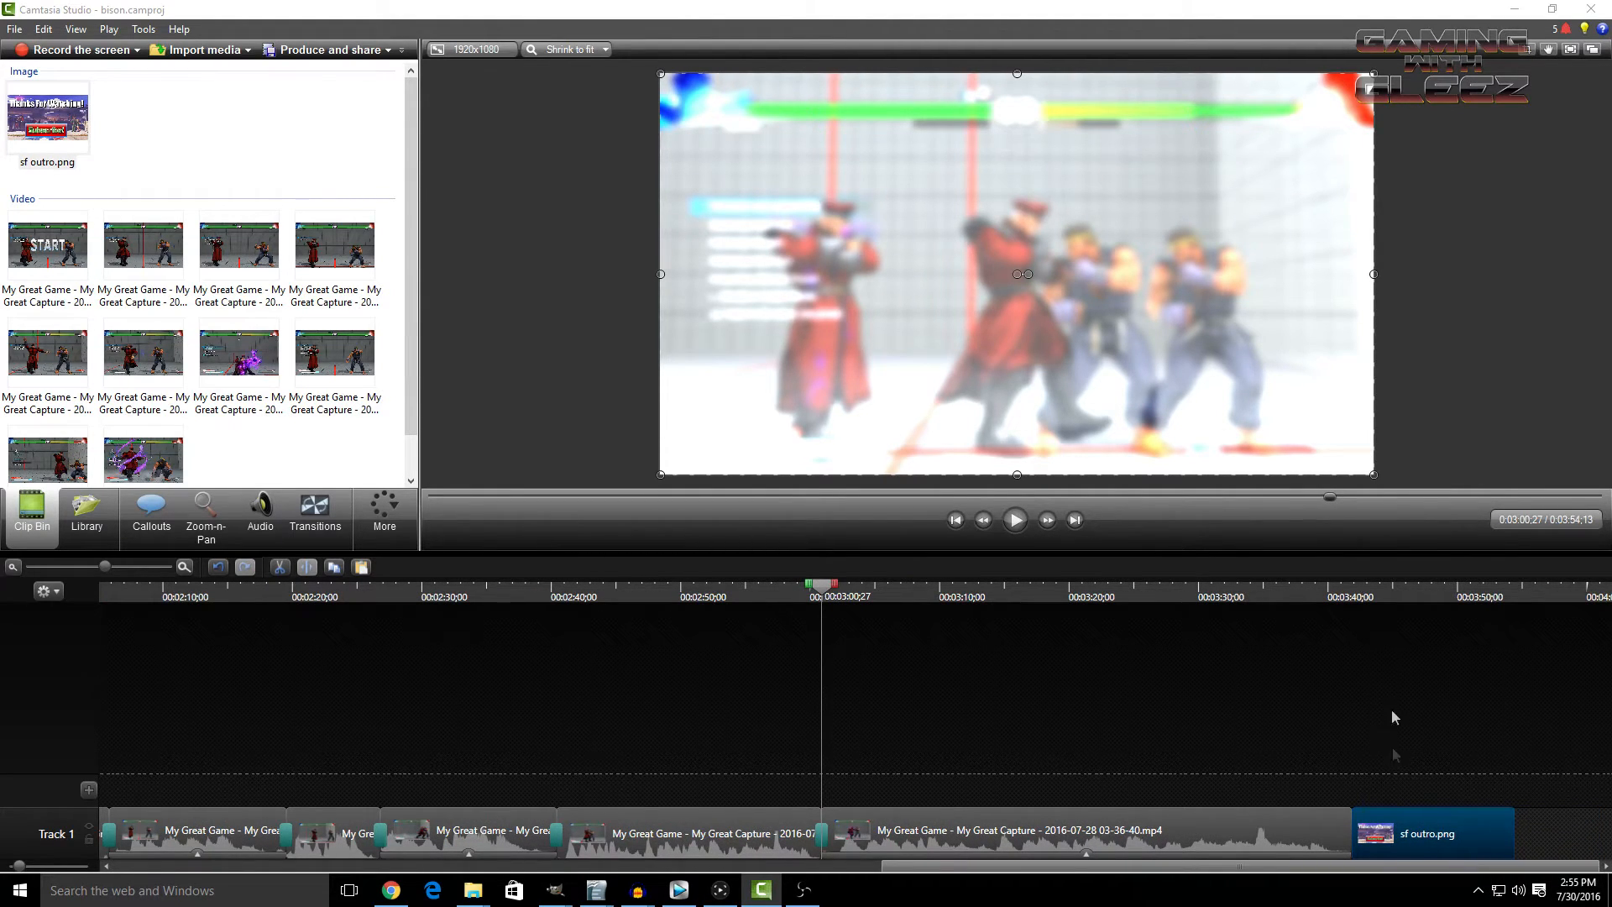
left_click(1372, 585)
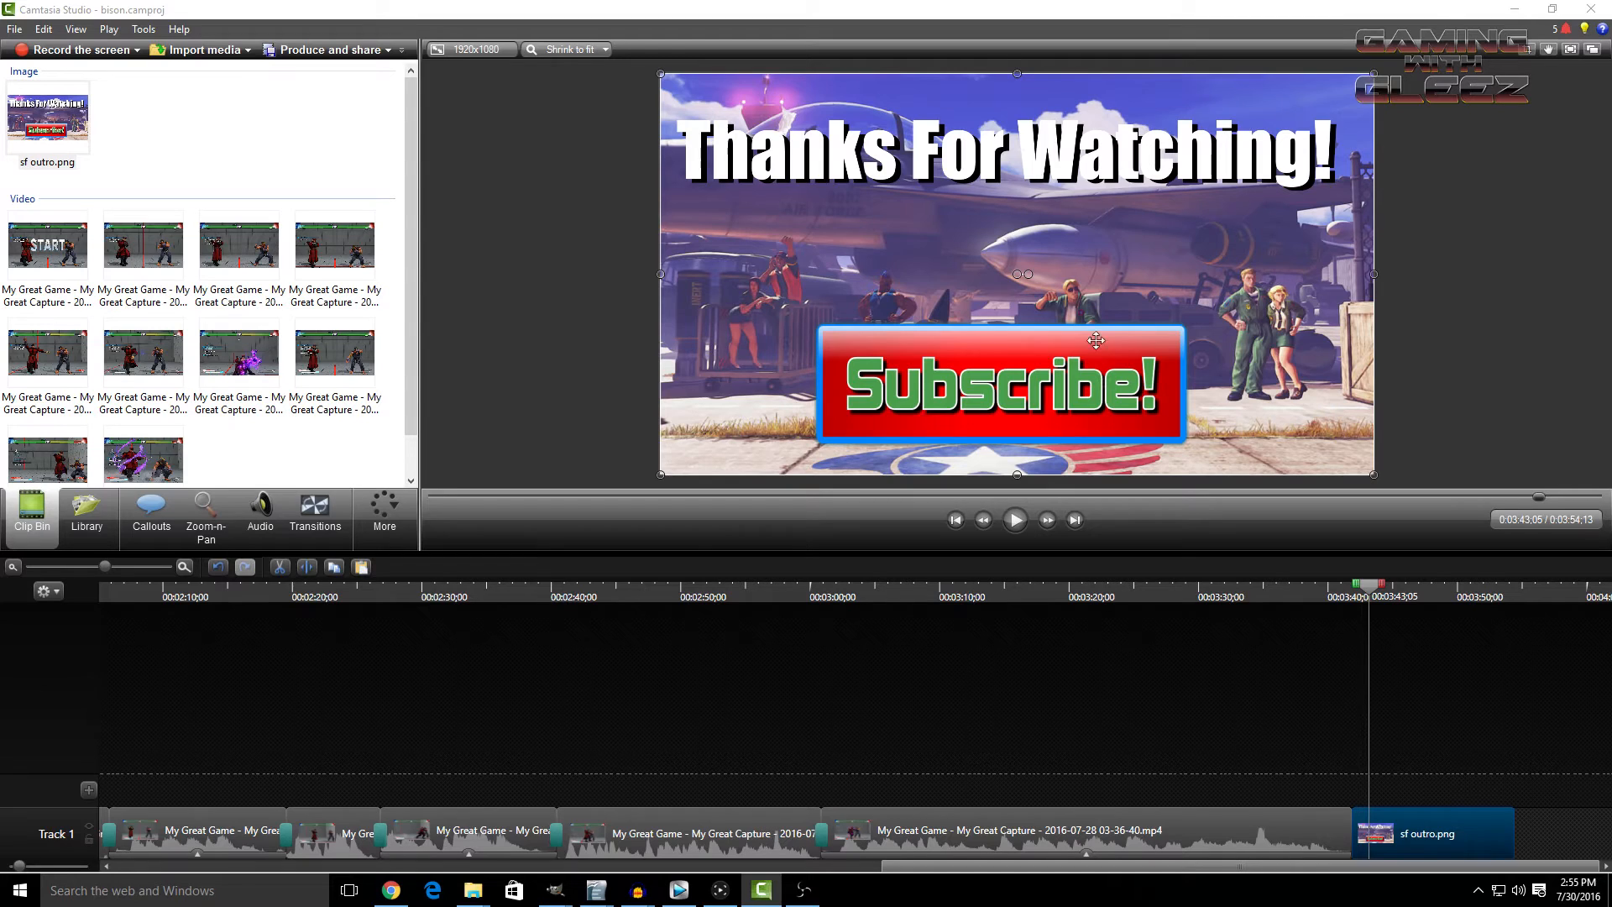
left_click(315, 513)
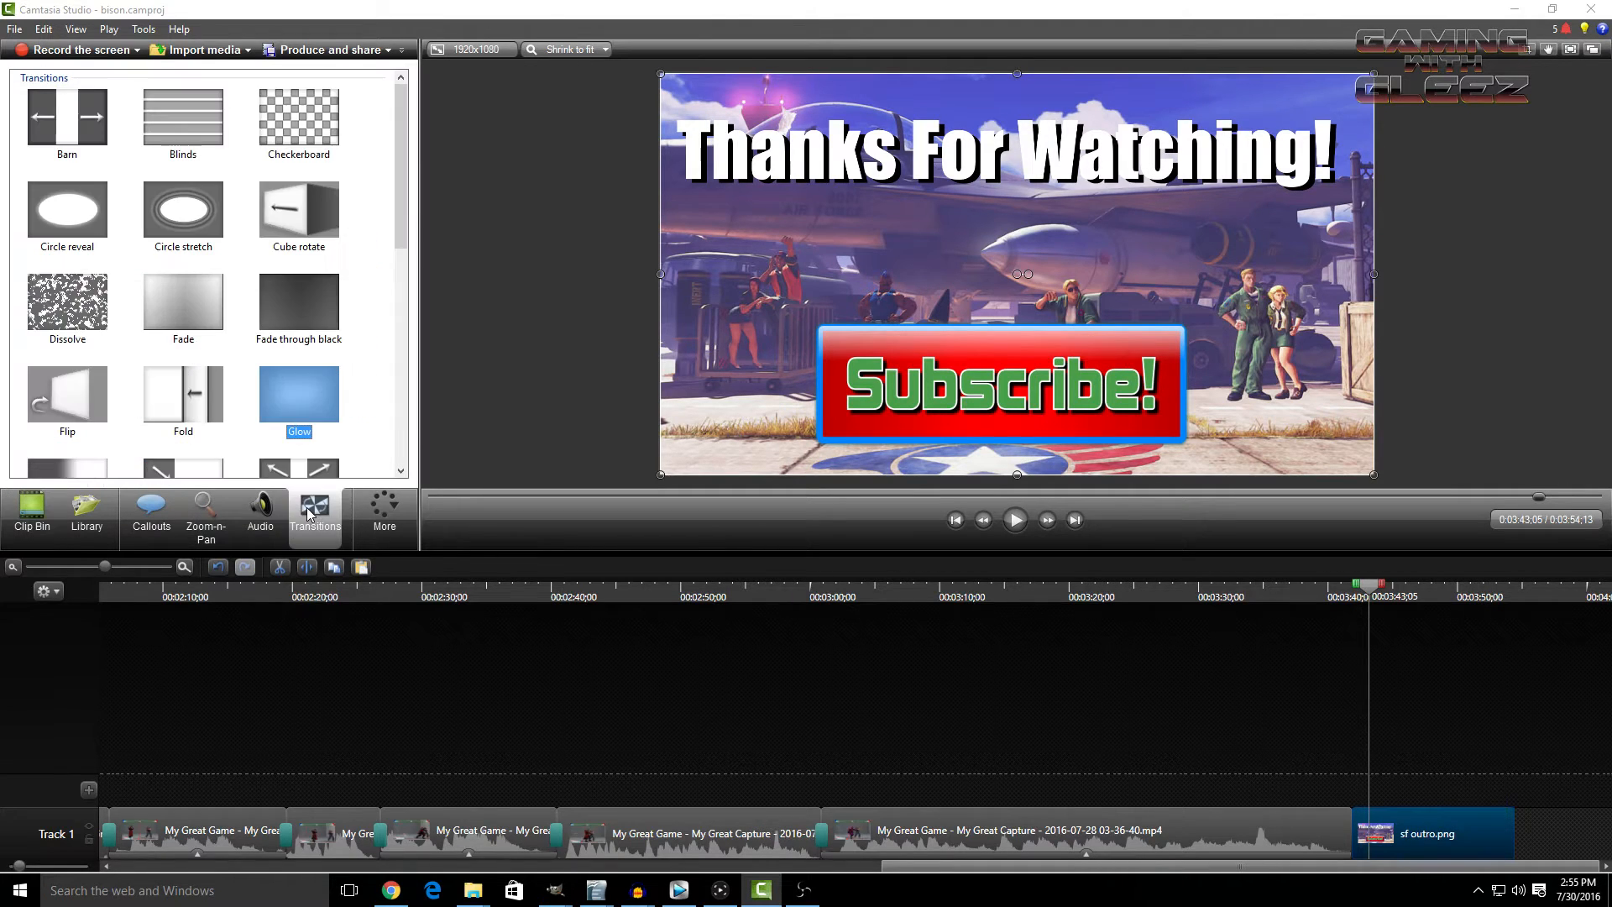
mouse_move(299, 393)
left_mouse_down()
mouse_move(1176, 729)
mouse_move(1369, 831)
left_mouse_up()
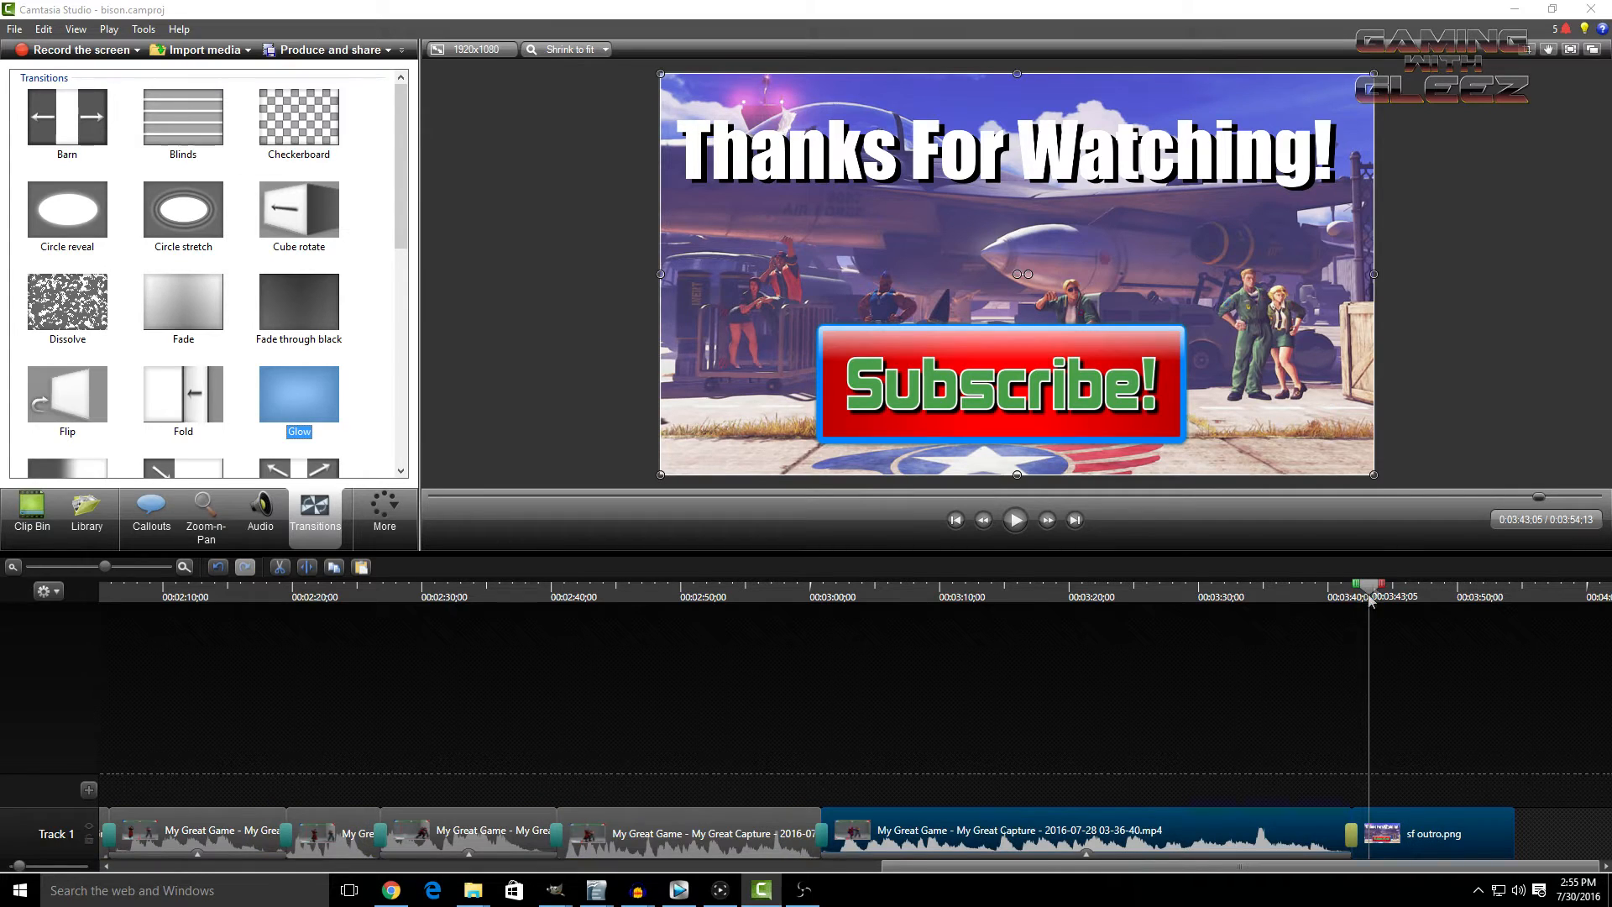
- Move the playhead to 0:03:42;10 and add a Glow transition at the end of sf outro.png
left_click_drag(1375, 585, 1358, 586)
left_click(1214, 683)
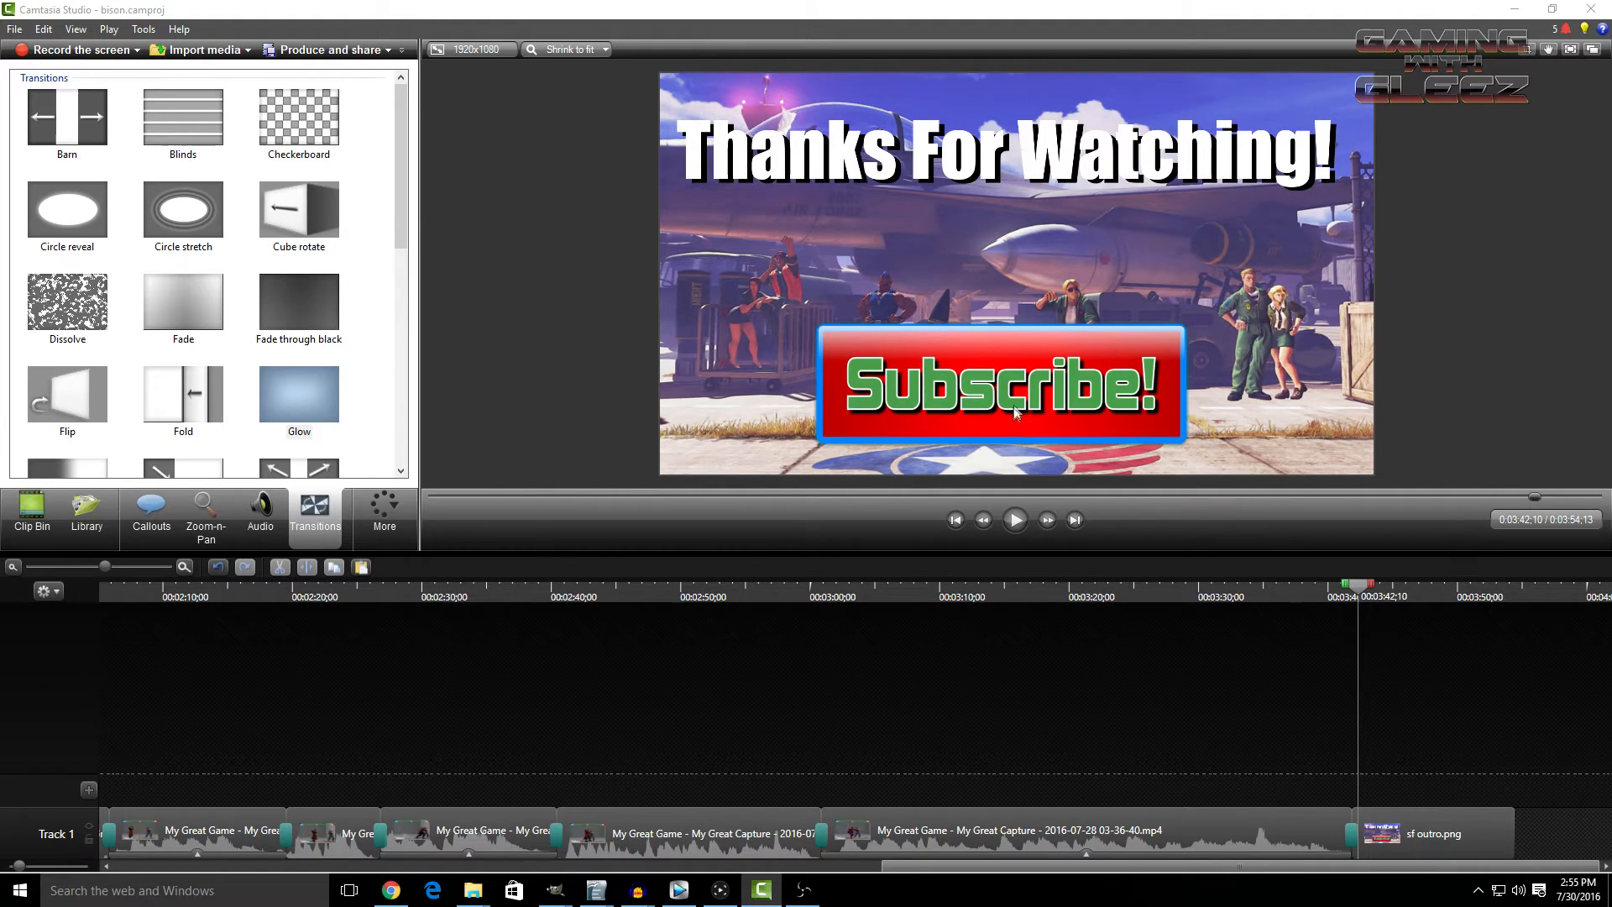
mouse_move(298, 395)
left_mouse_down()
mouse_move(1373, 741)
mouse_move(1511, 829)
left_mouse_up()
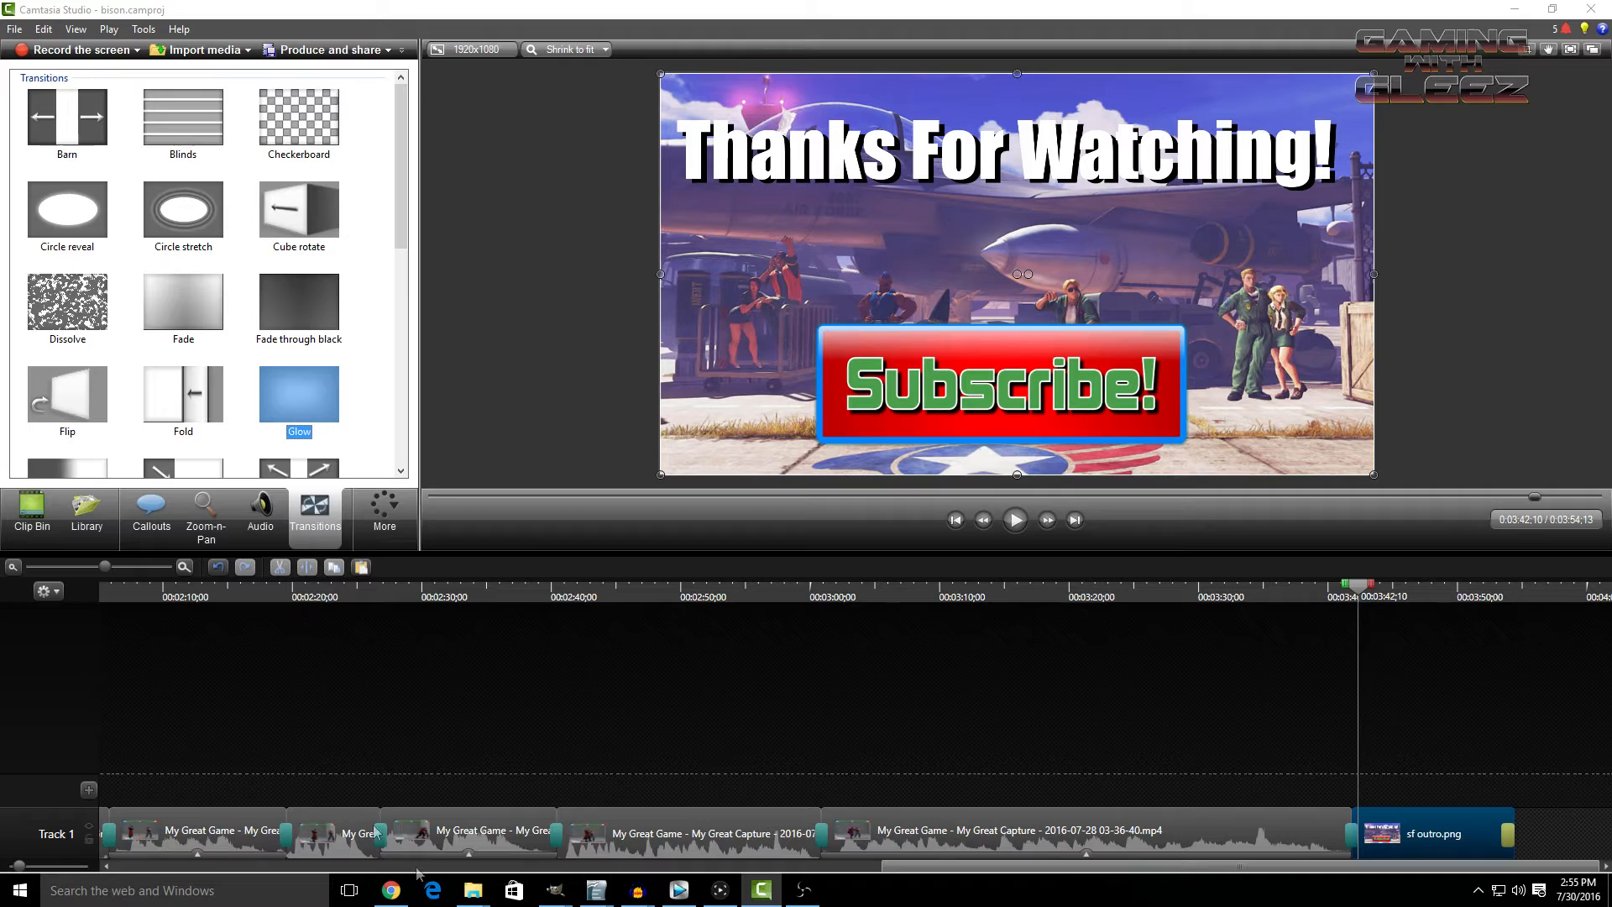
left_click_drag(1382, 873, 996, 873)
left_click(843, 581)
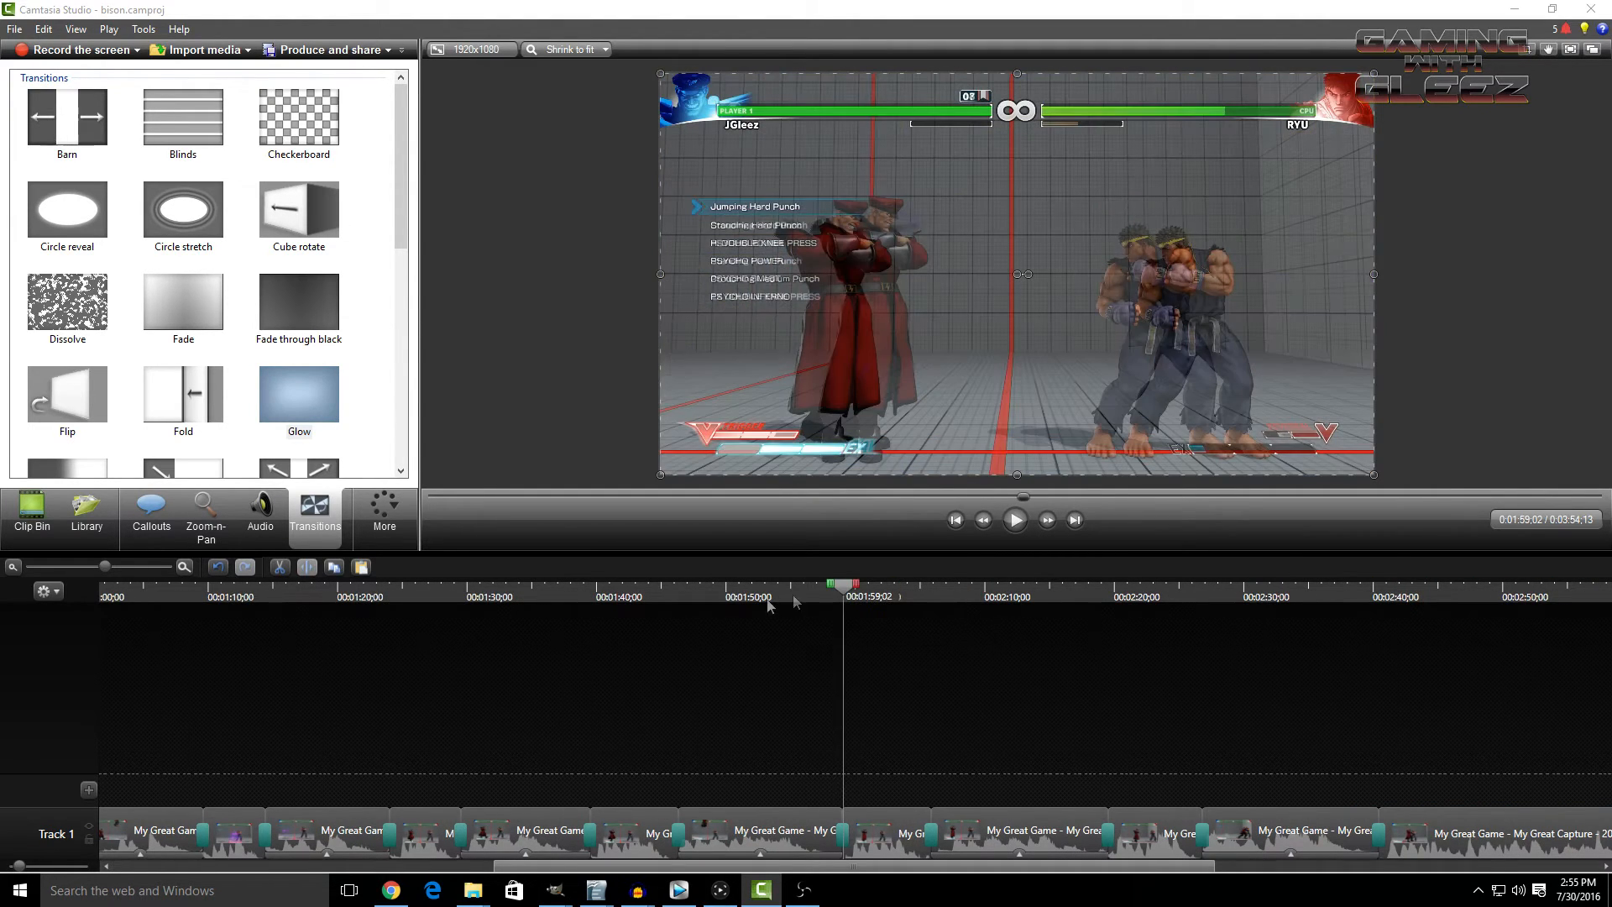
left_click(757, 590)
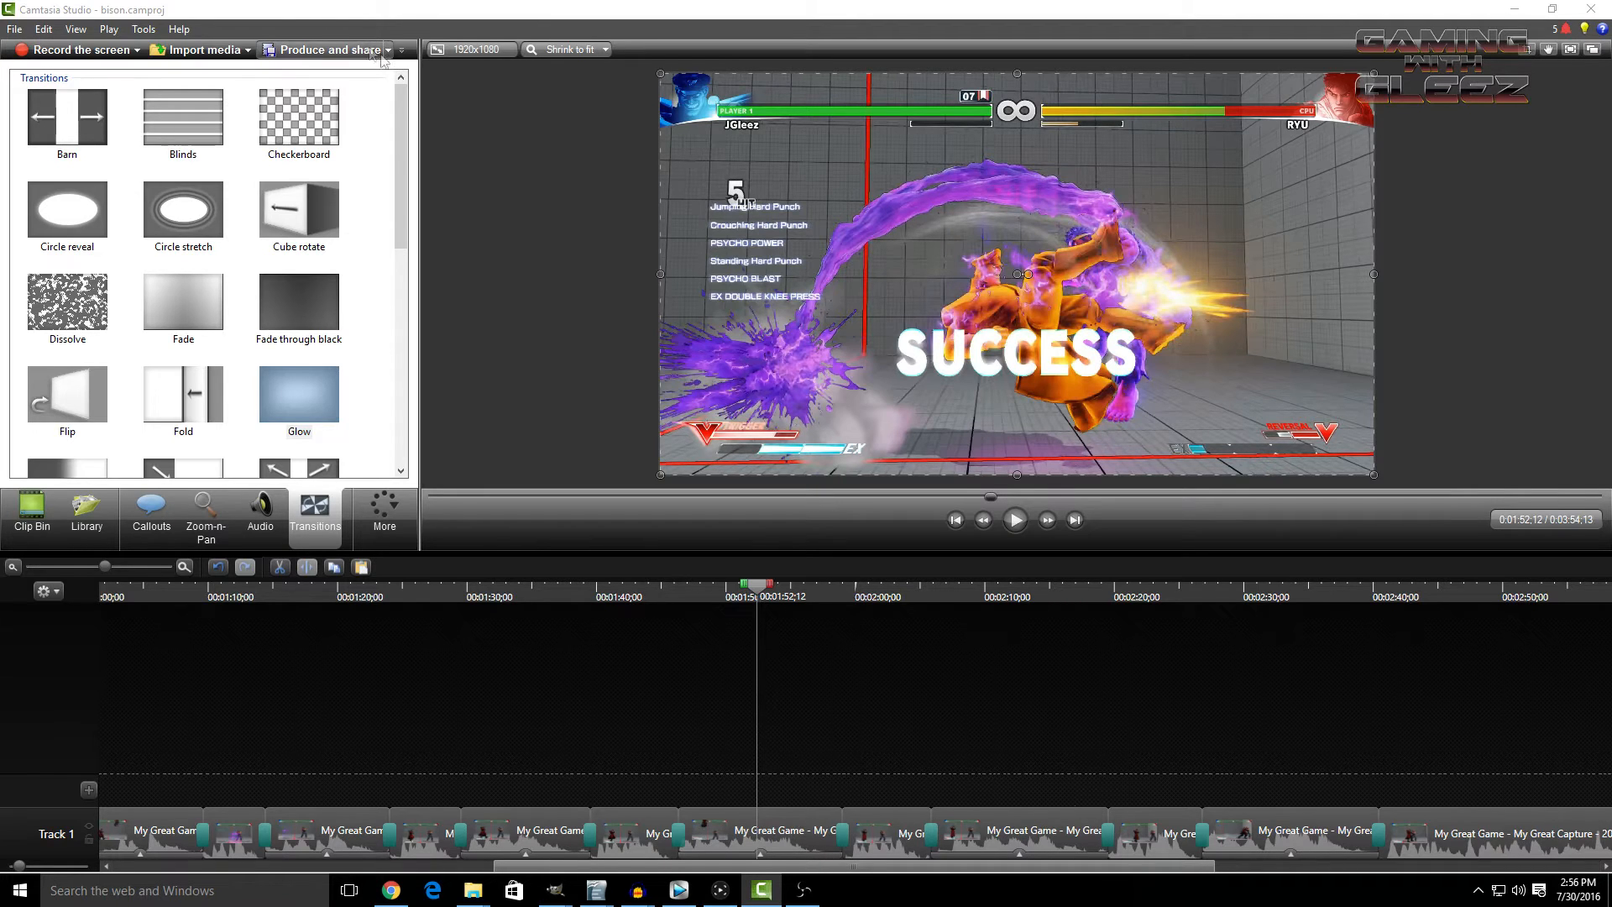
- Import the youtube white image from the social media folder in Graphics on the Desktop
left_click(206, 50)
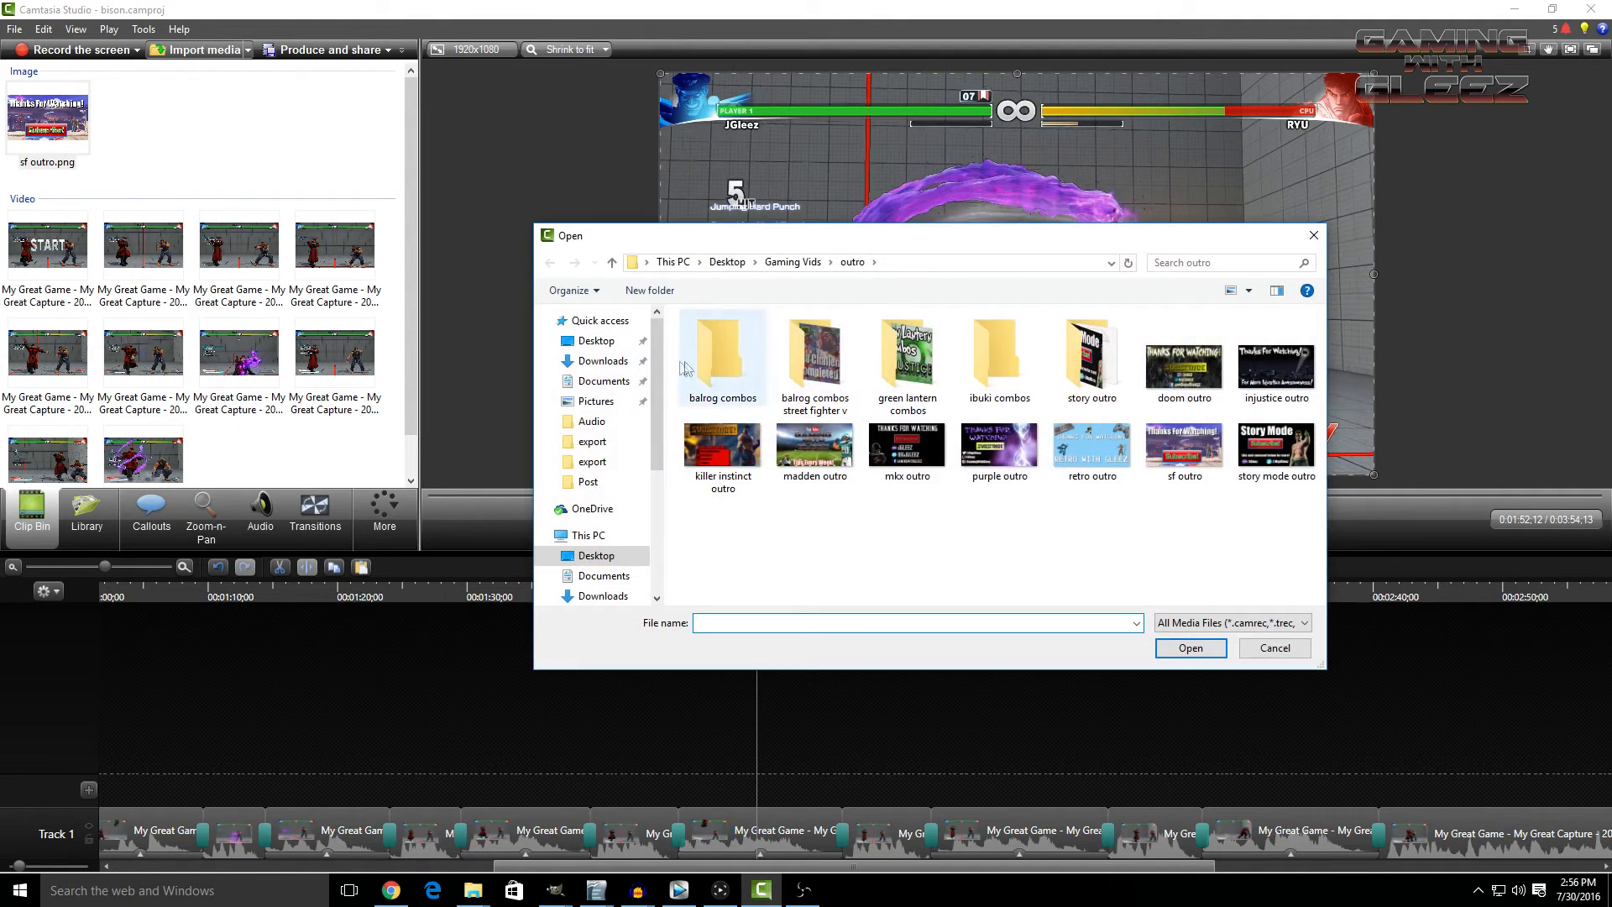
left_click(793, 262)
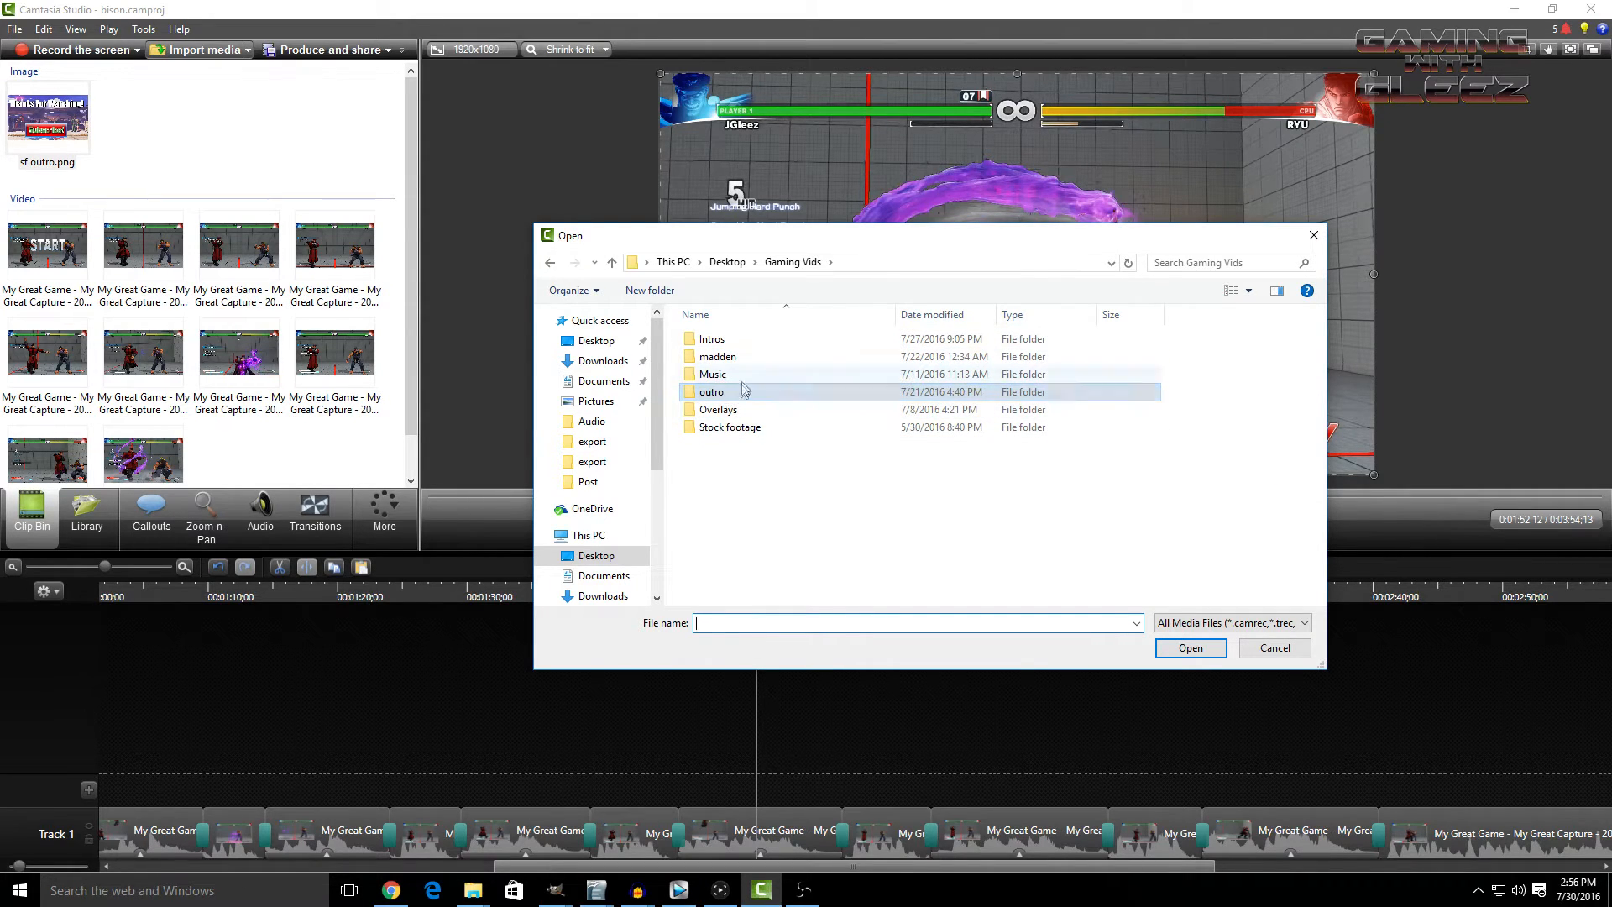
left_click(724, 262)
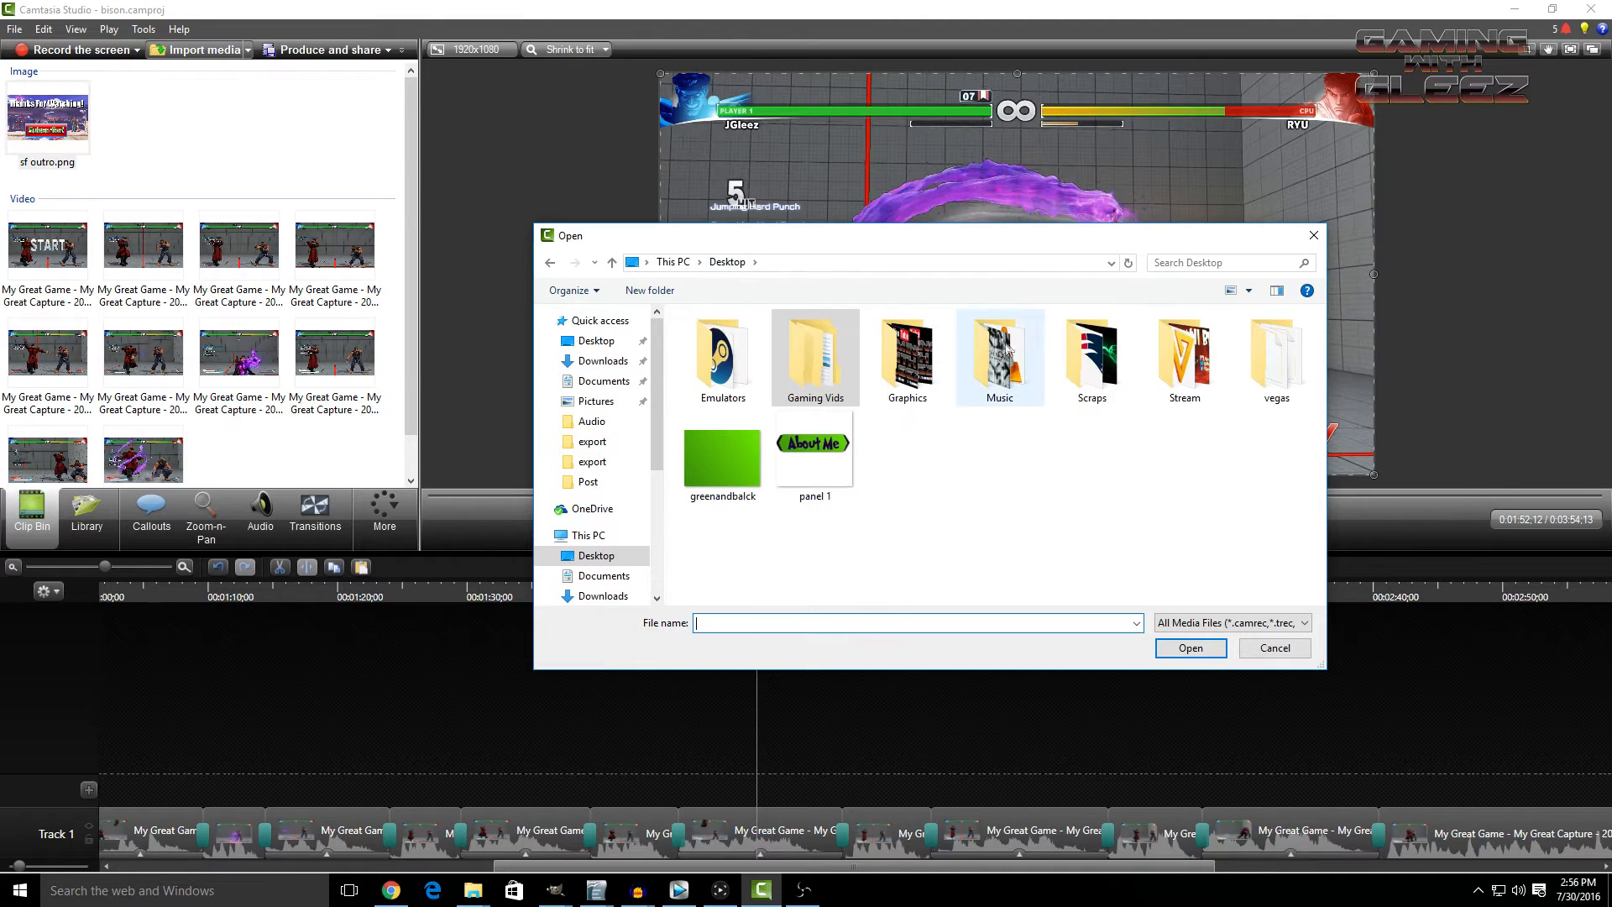
double_click(907, 357)
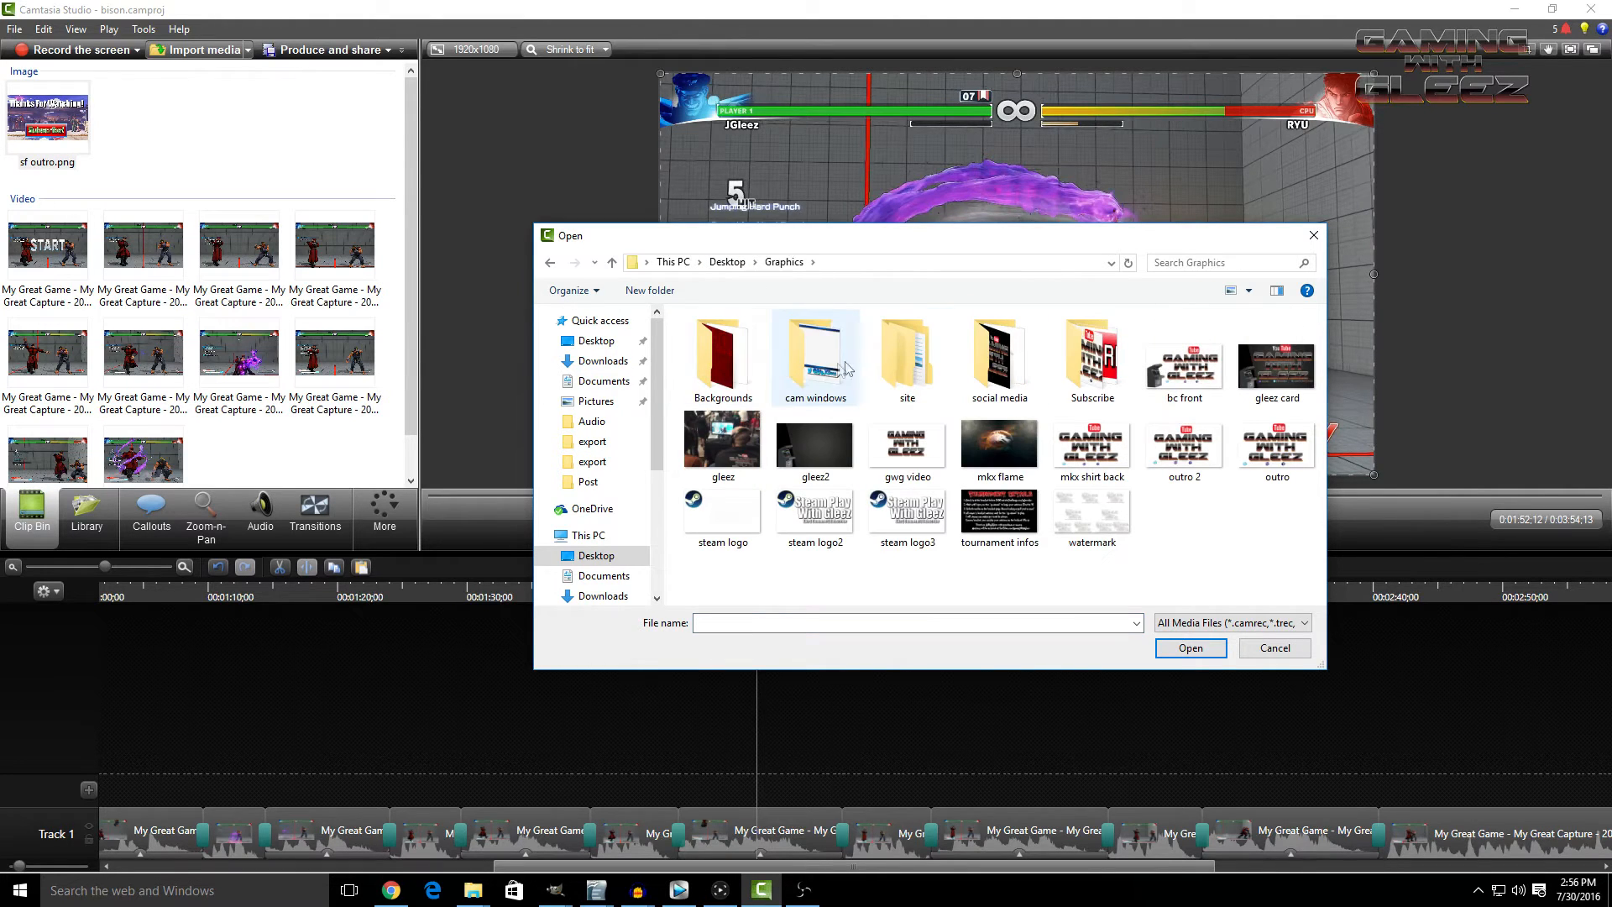
double_click(1003, 363)
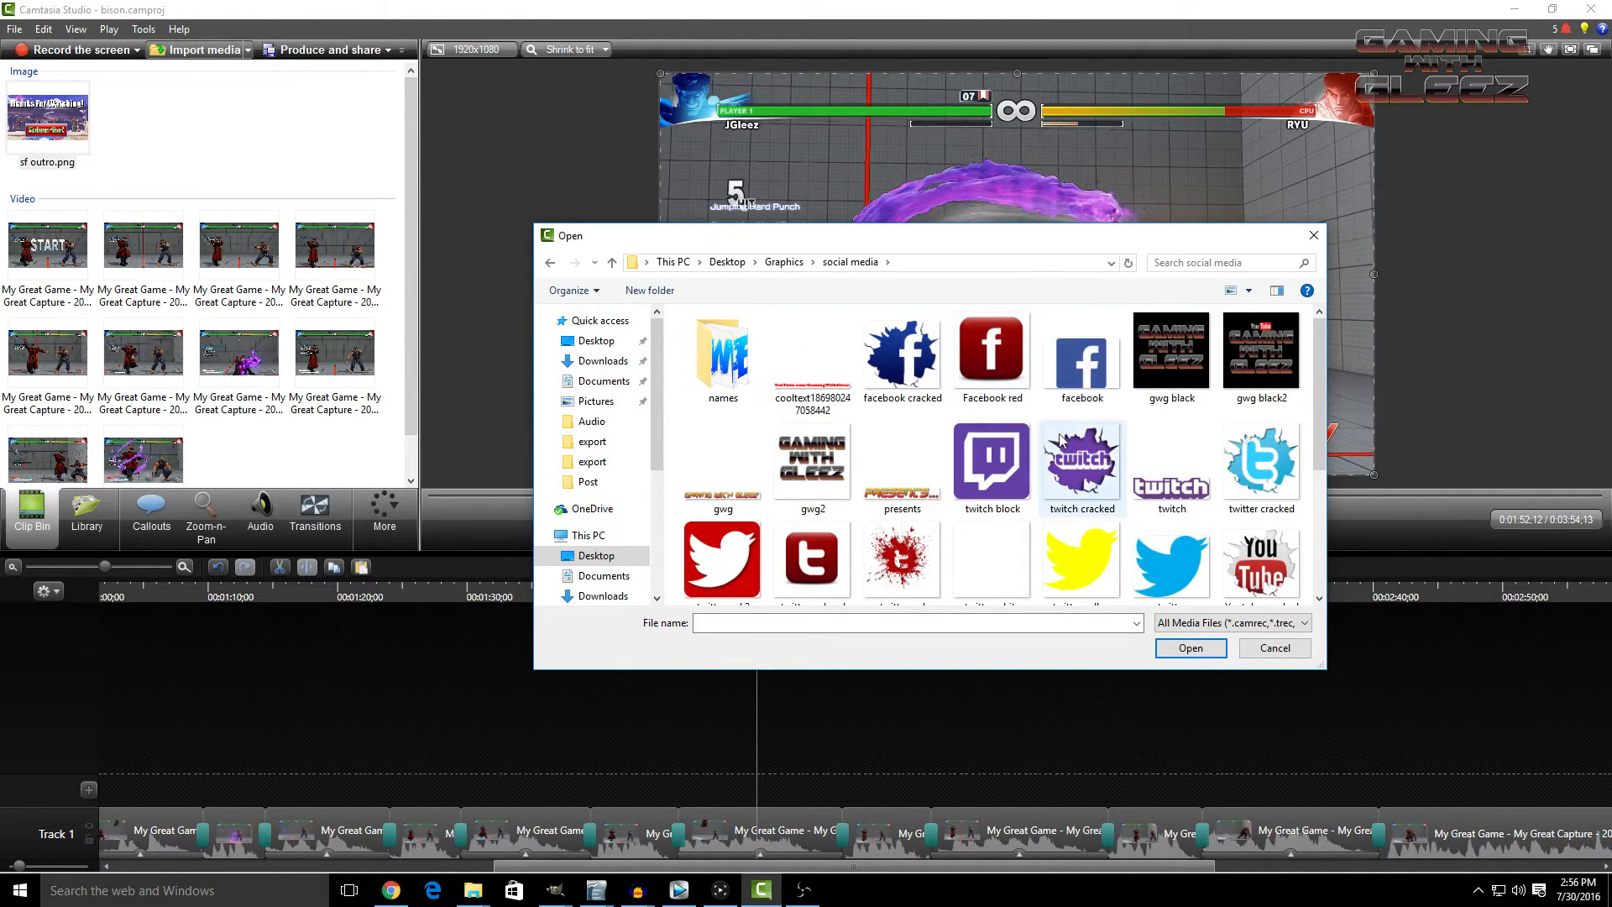
scroll(1060, 435, "down", 3)
scroll(969, 492, "up", 1)
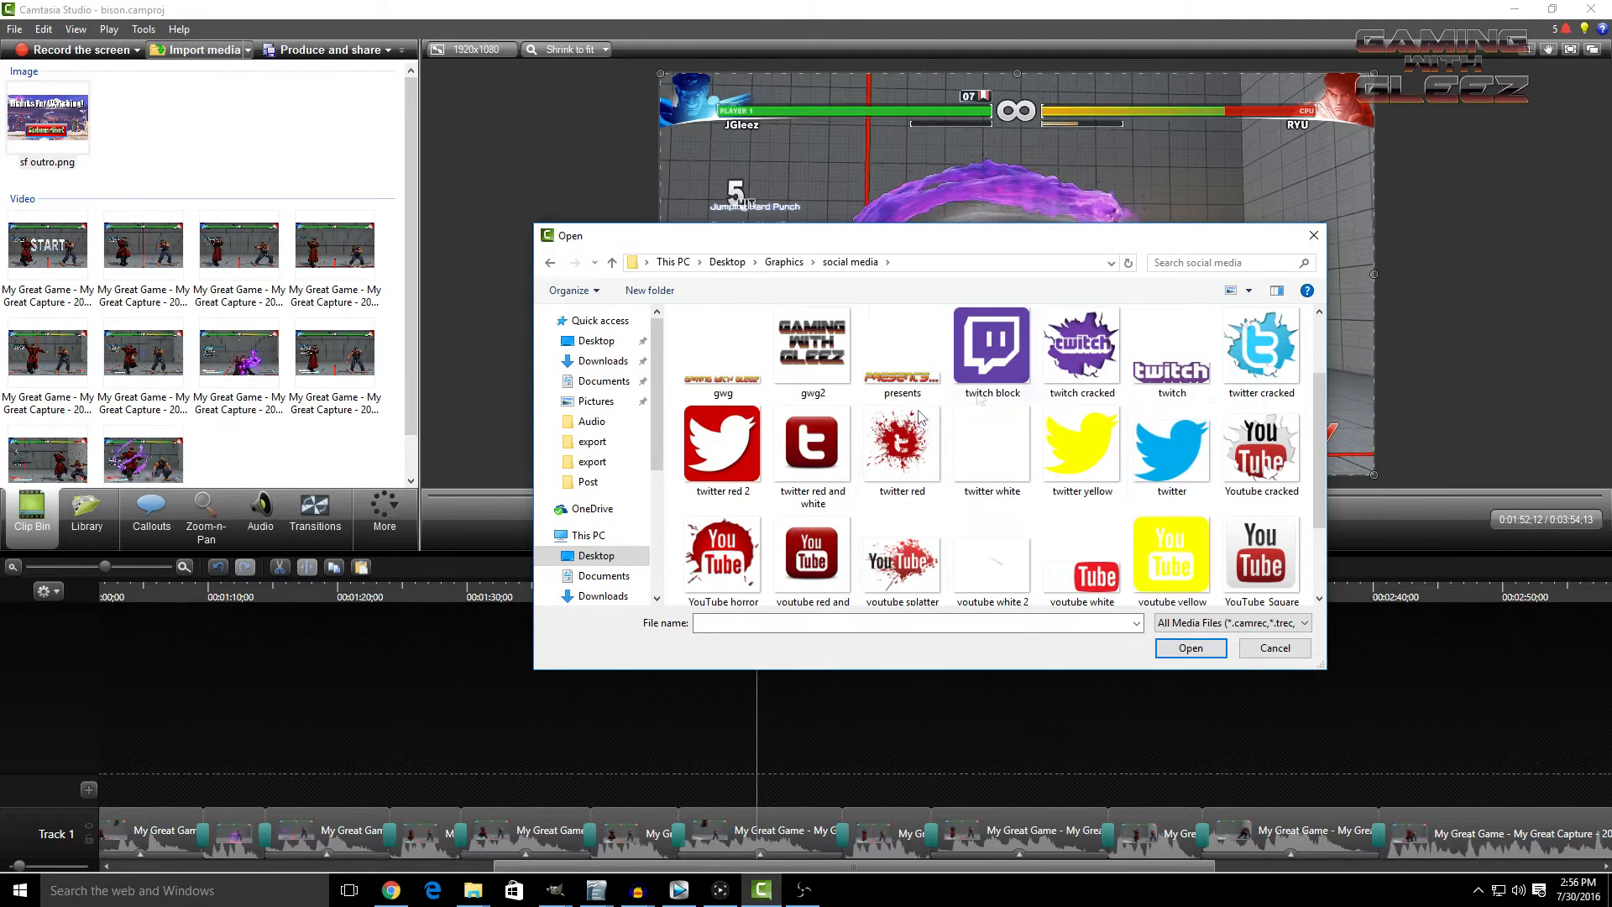
scroll(1085, 444, "up", 1)
scroll(1087, 444, "down", 2)
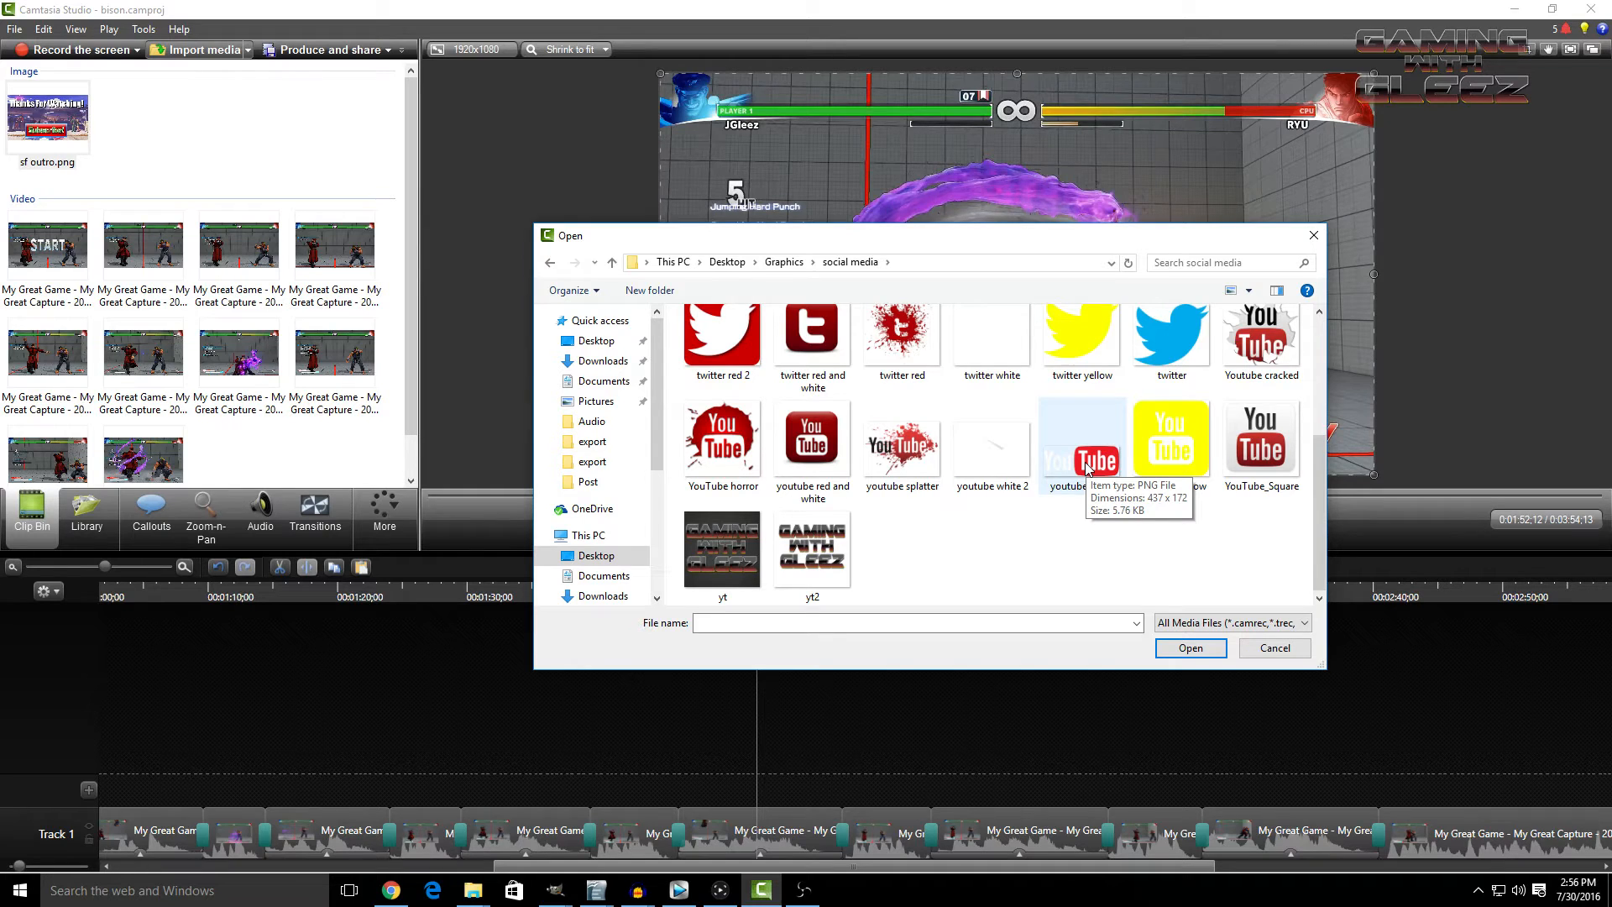
double_click(1085, 468)
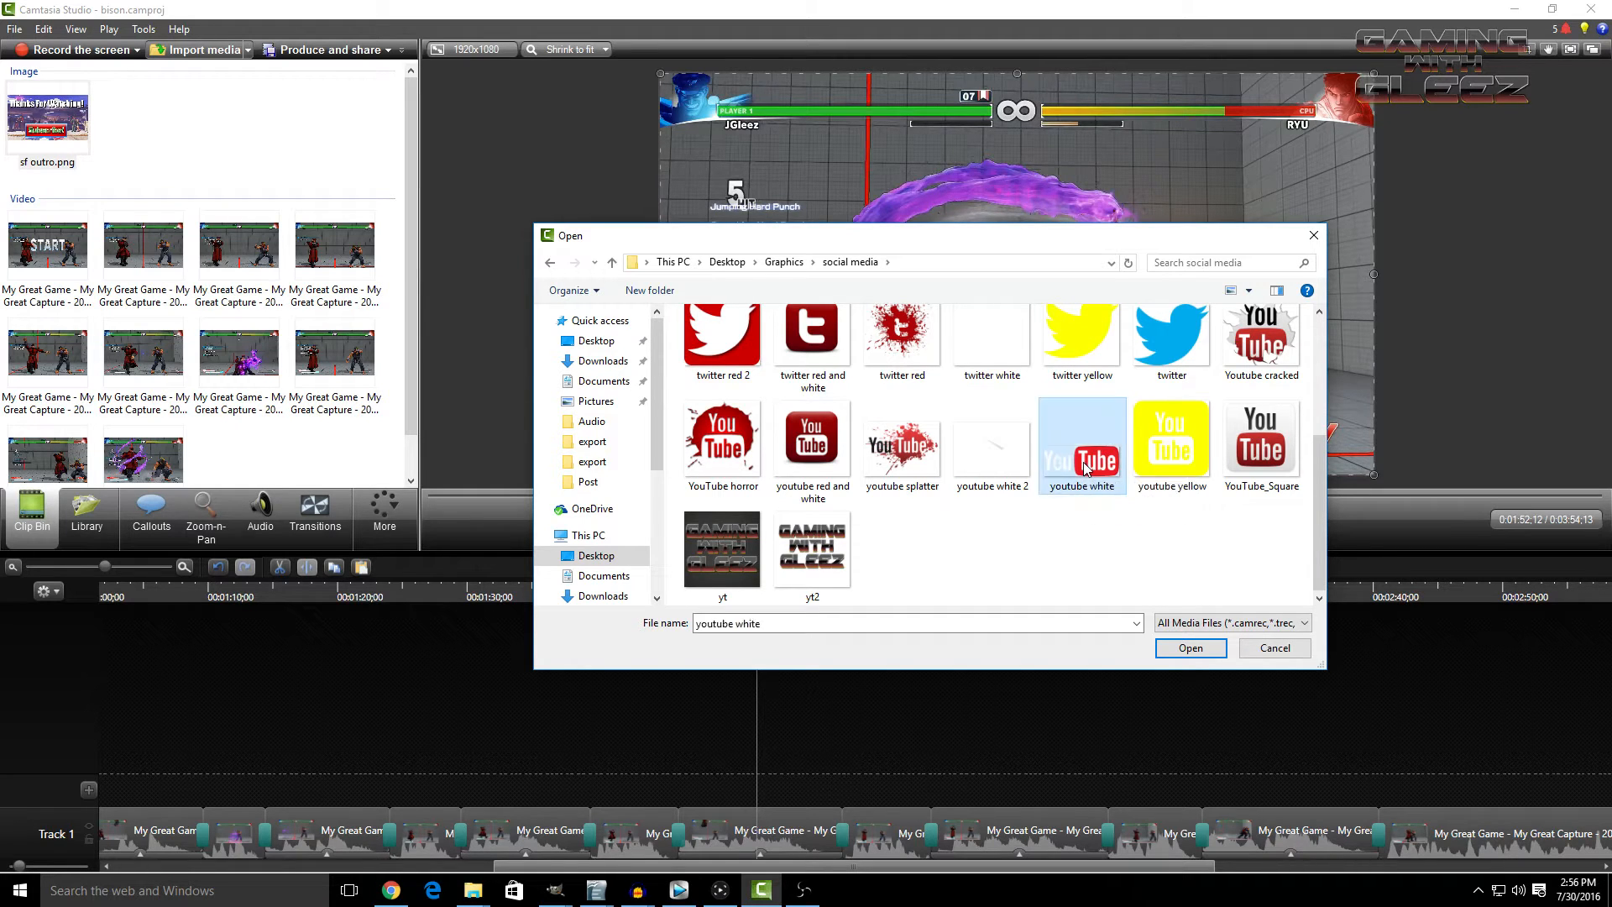
- Place youtube white.png on a new track above the clips and extend it from the first clip's start to about the outro's start
left_click_drag(108, 119, 621, 793)
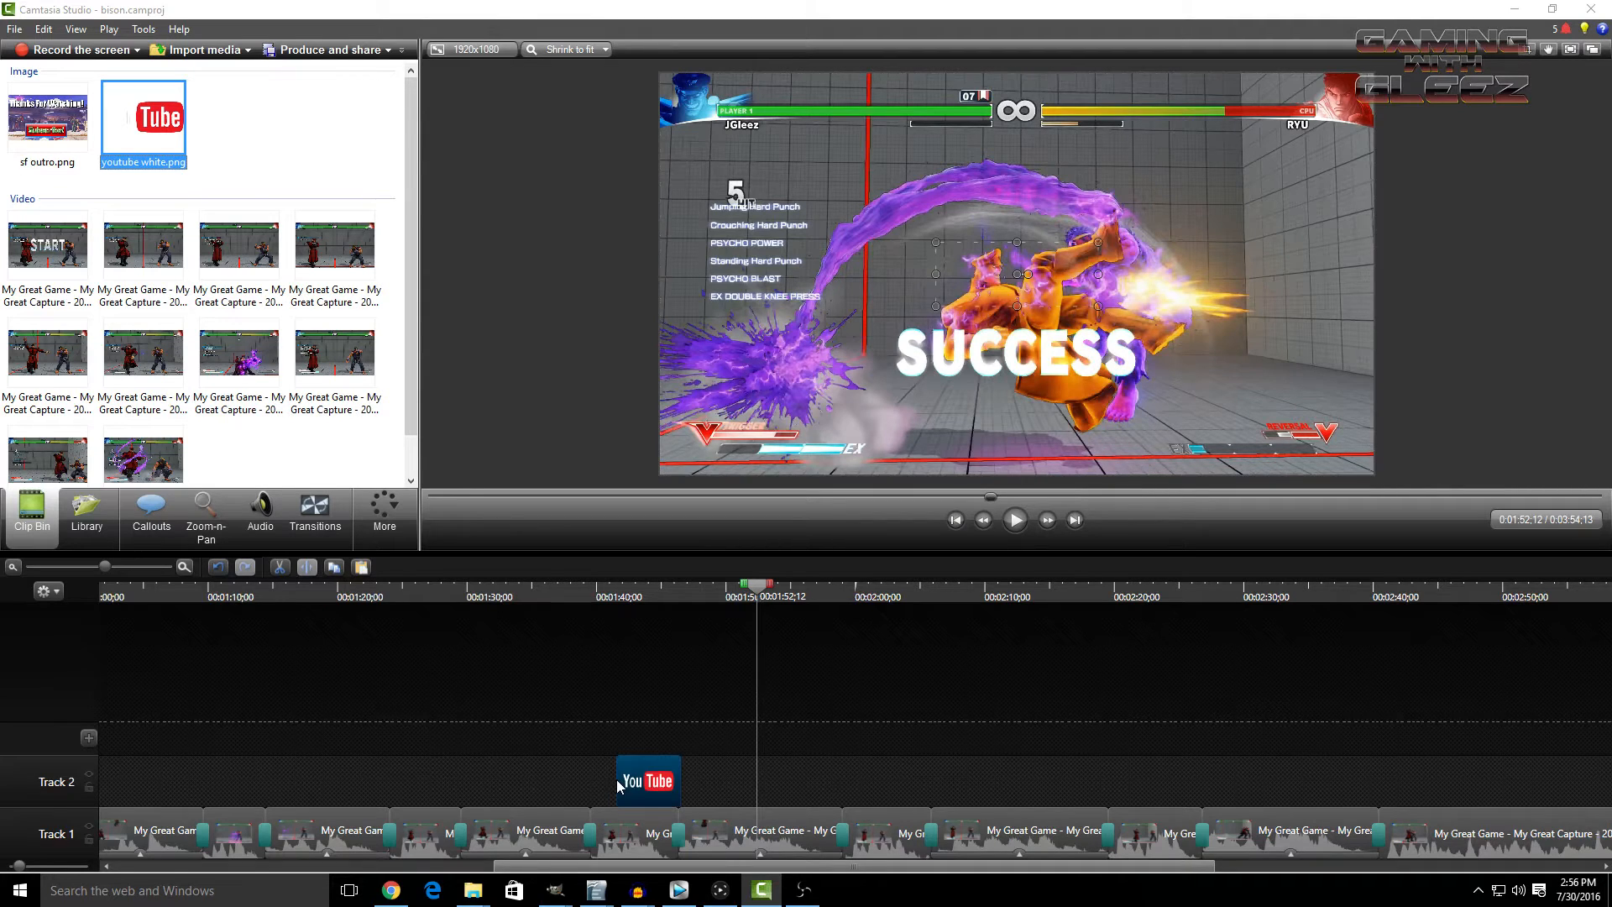
left_click(647, 785)
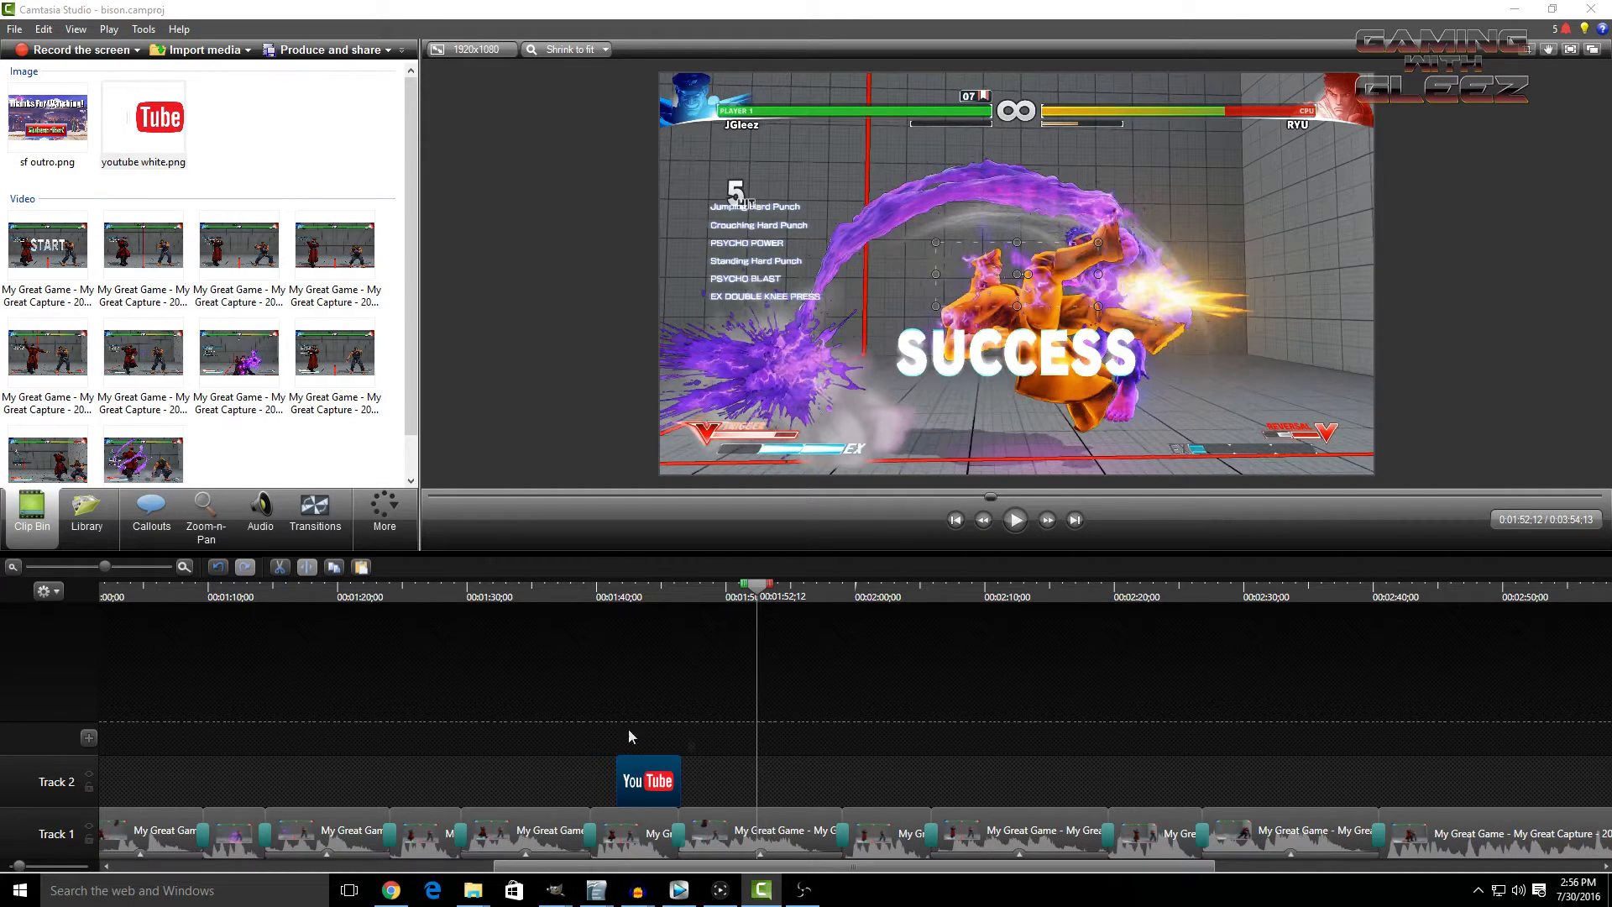
left_click(642, 598)
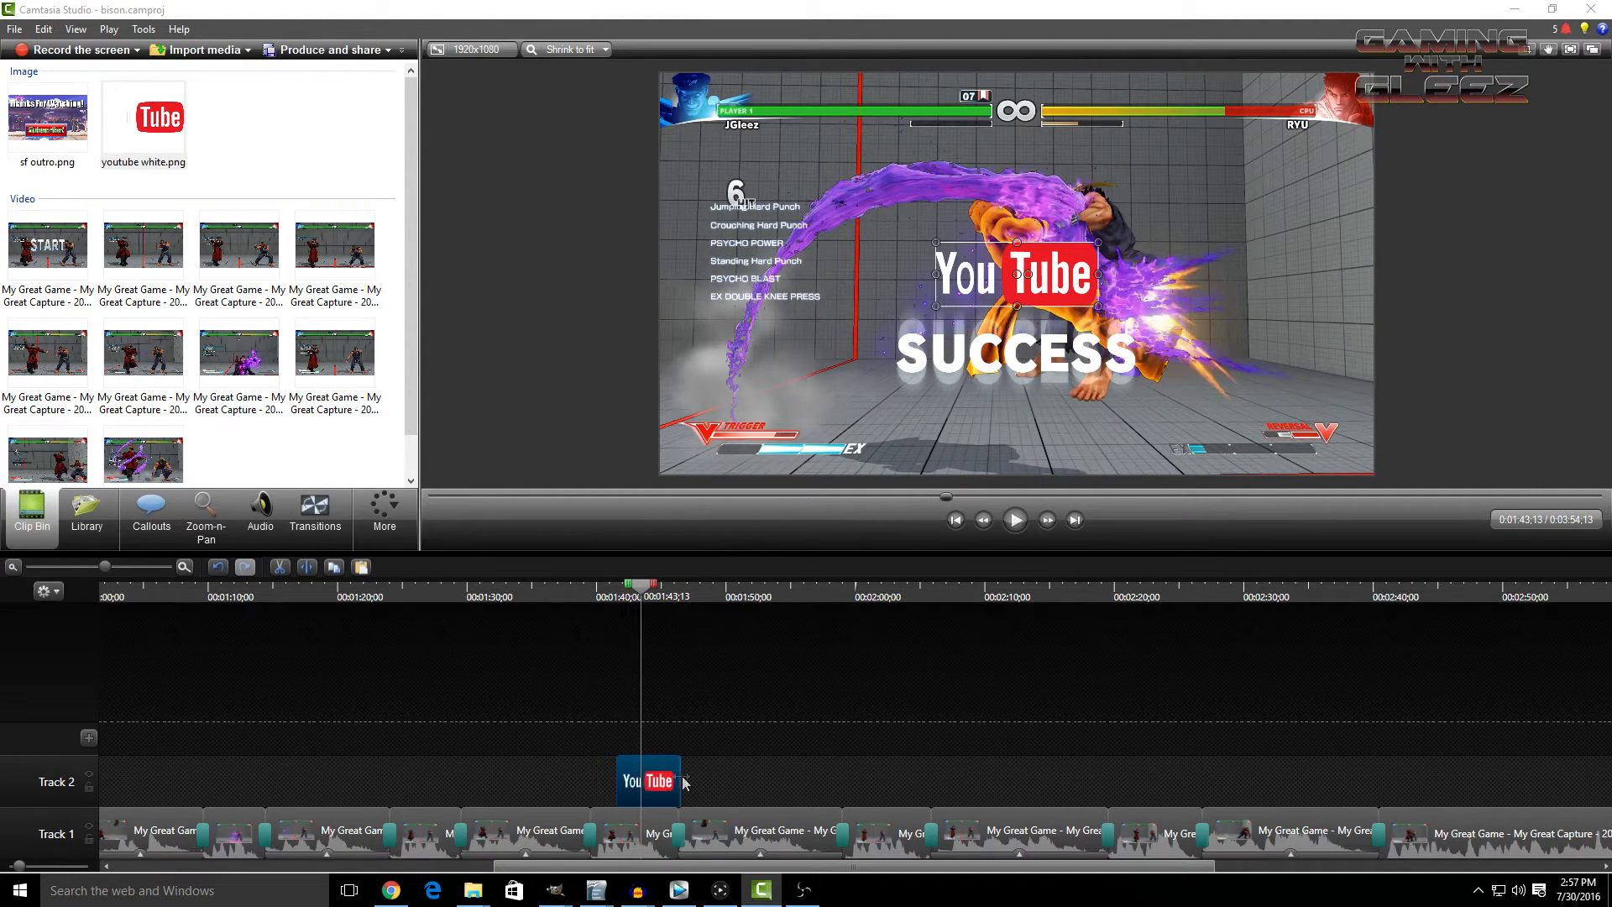
left_click(57, 566)
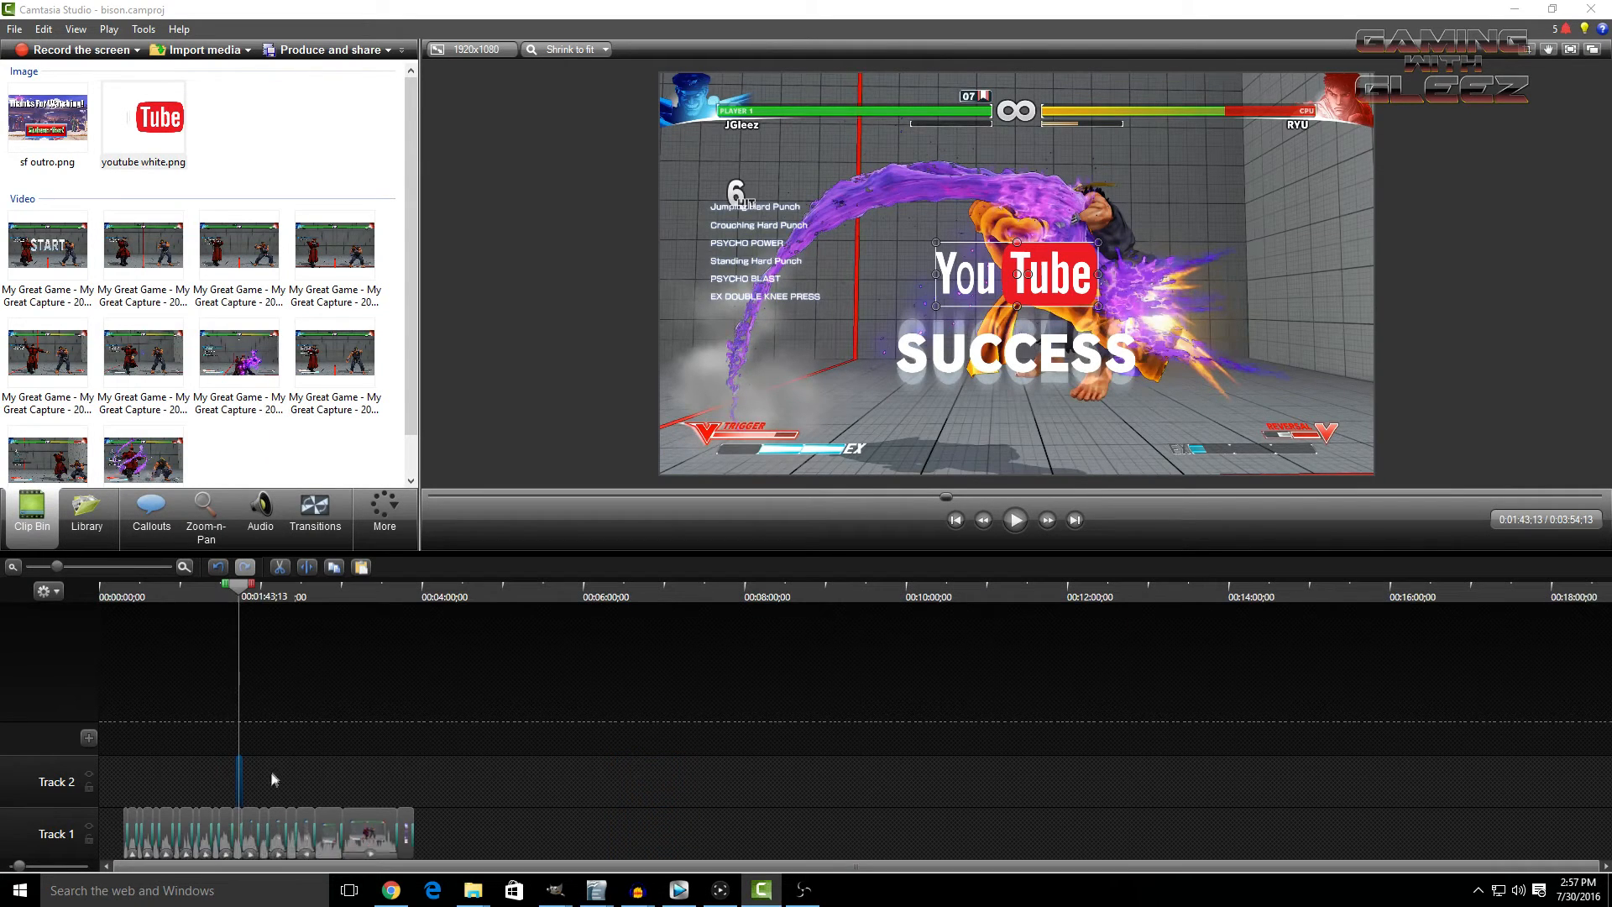
left_click_drag(244, 775, 357, 769)
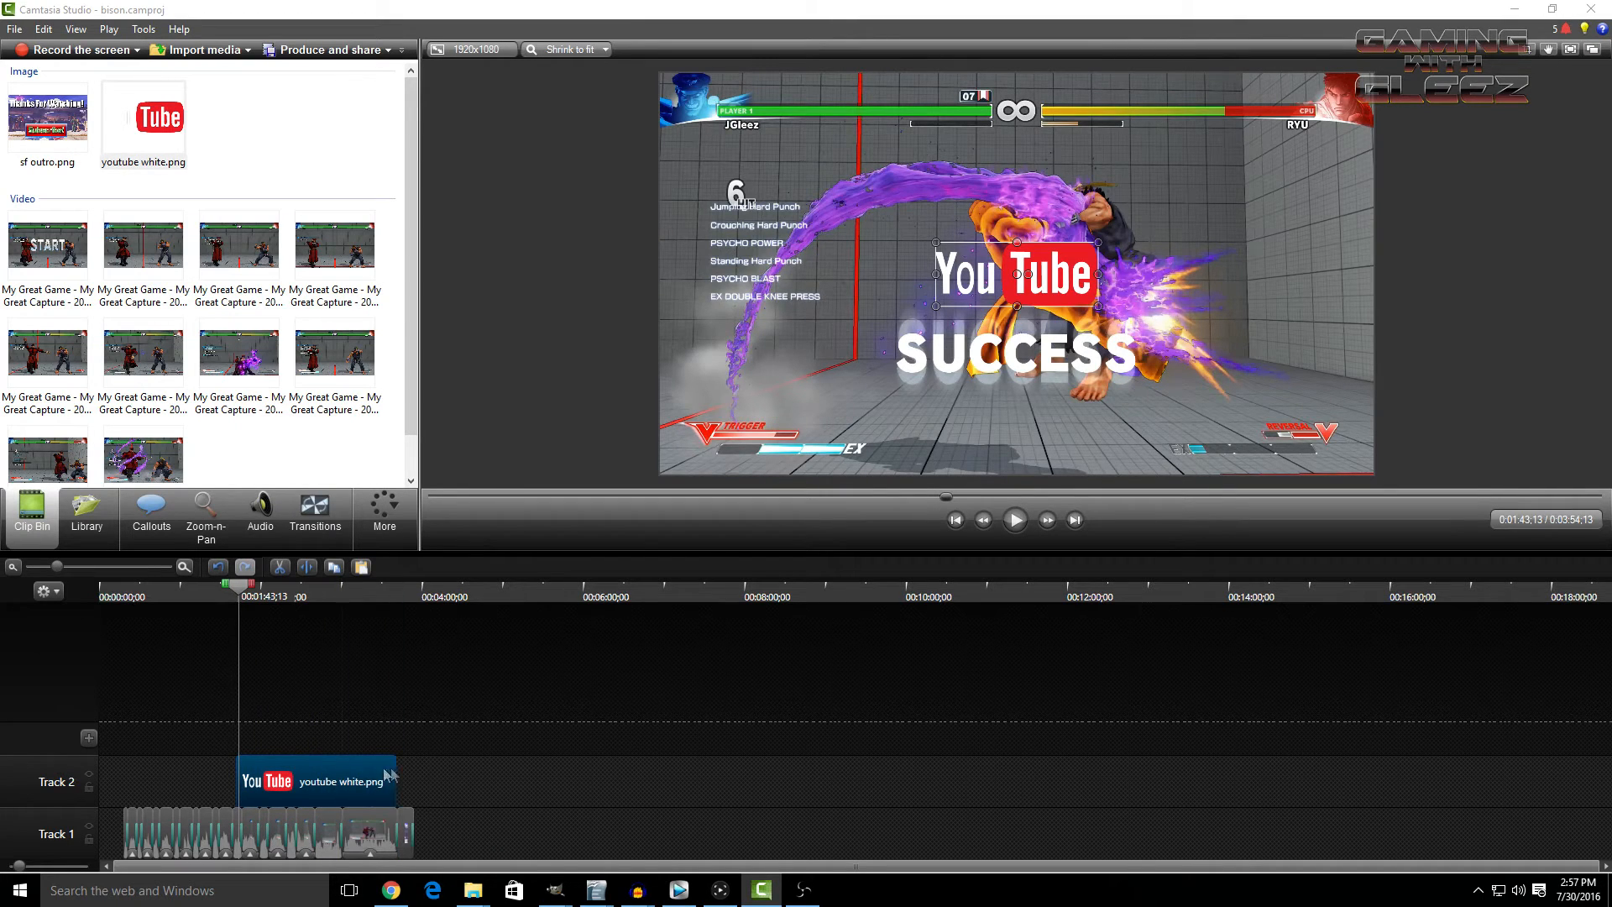
left_click_drag(239, 769, 124, 759)
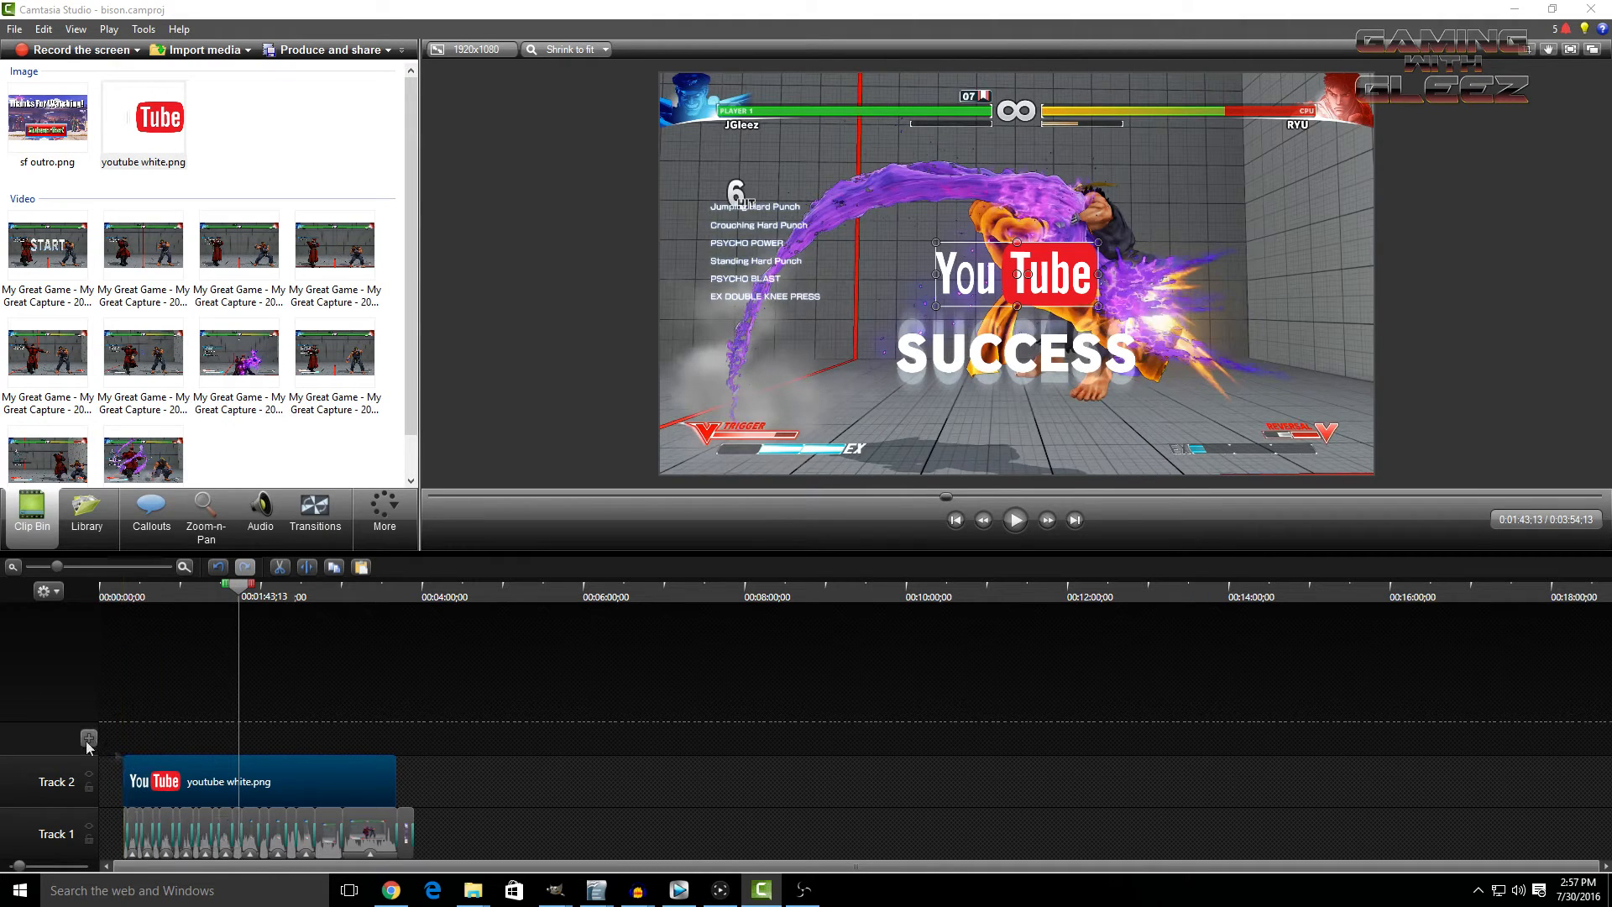
- Add a Glow transition at the start of youtube white.png on Track 2
left_click(119, 565)
left_click_drag(882, 869, 448, 865)
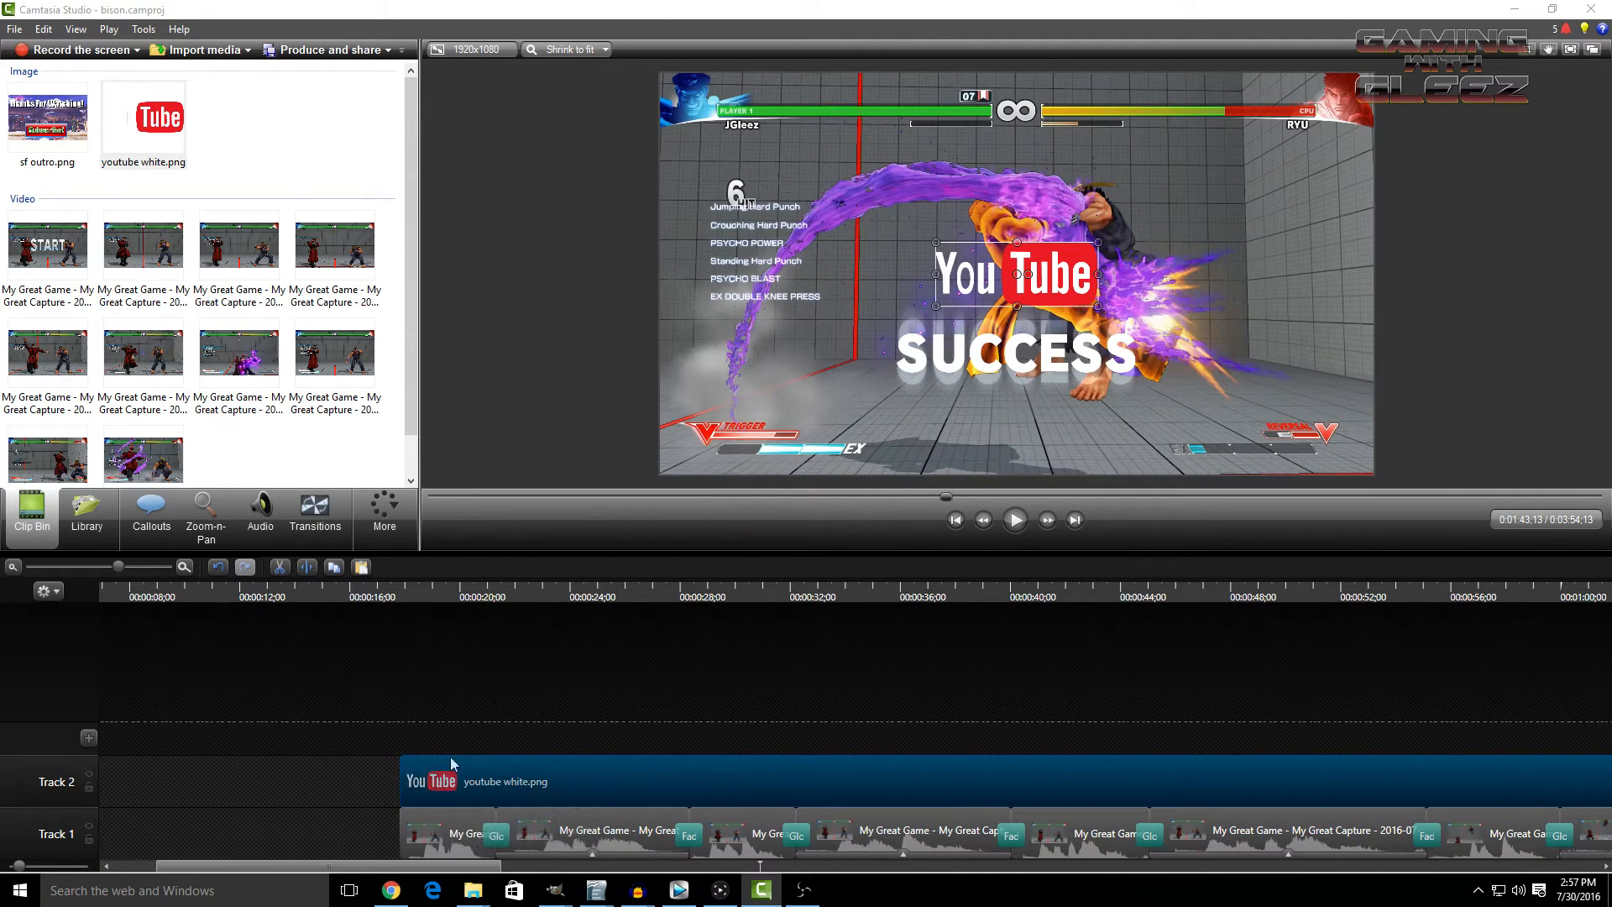
left_click(326, 519)
left_click_drag(312, 400, 458, 793)
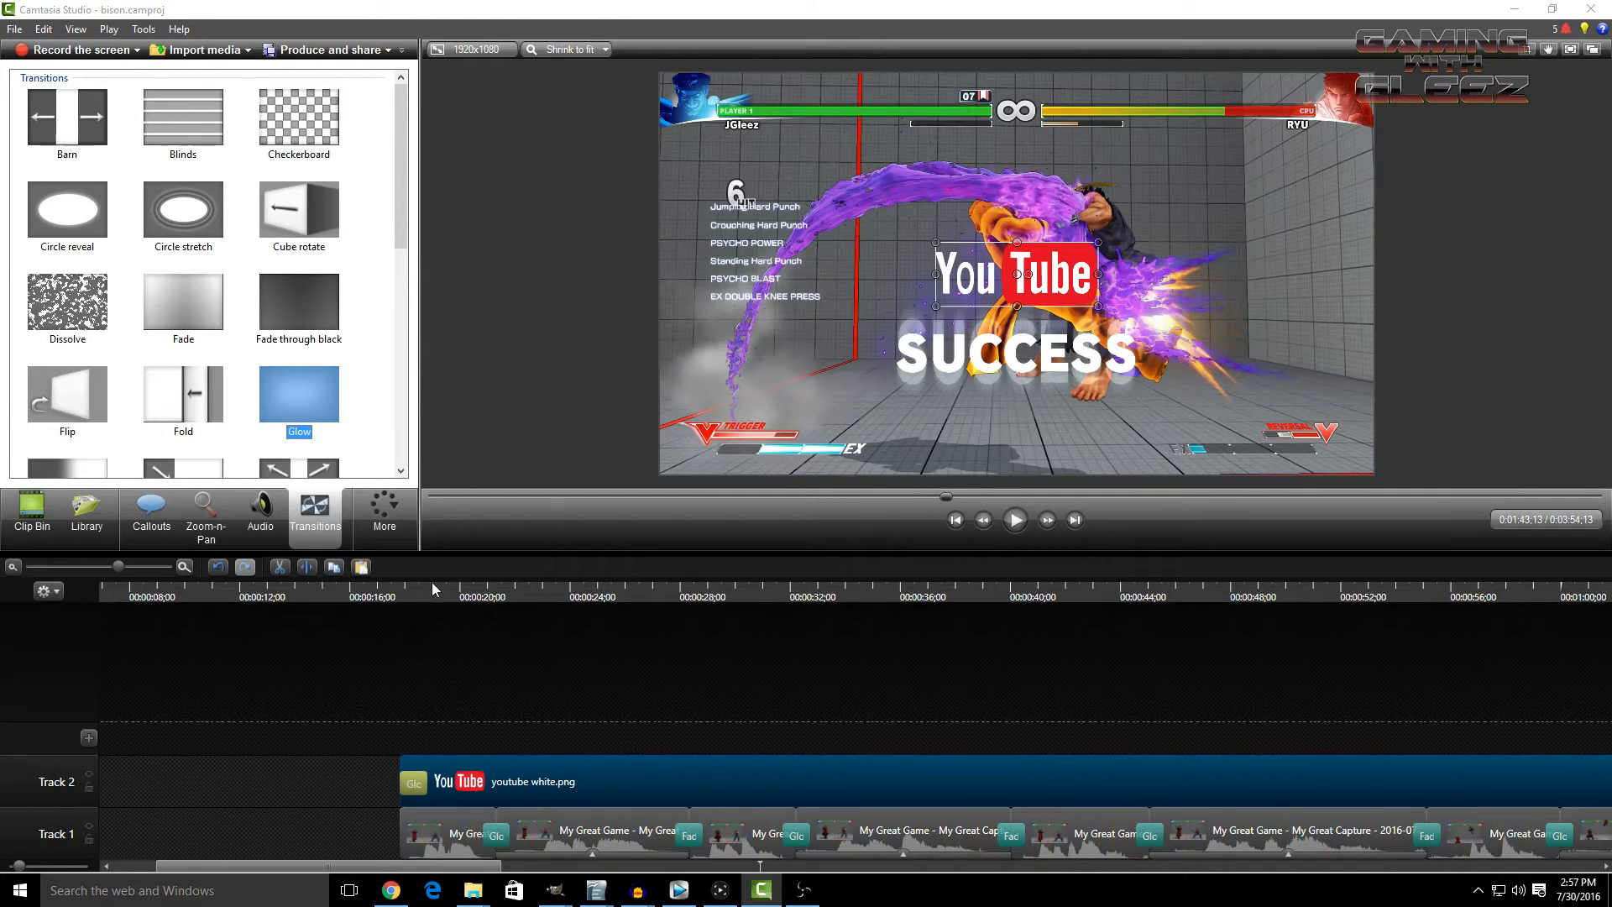
- Move the playhead to 0:00:18;29, shrink the YouTube logo and place it just above Player 1's health bar
left_click(433, 590)
left_click(951, 717)
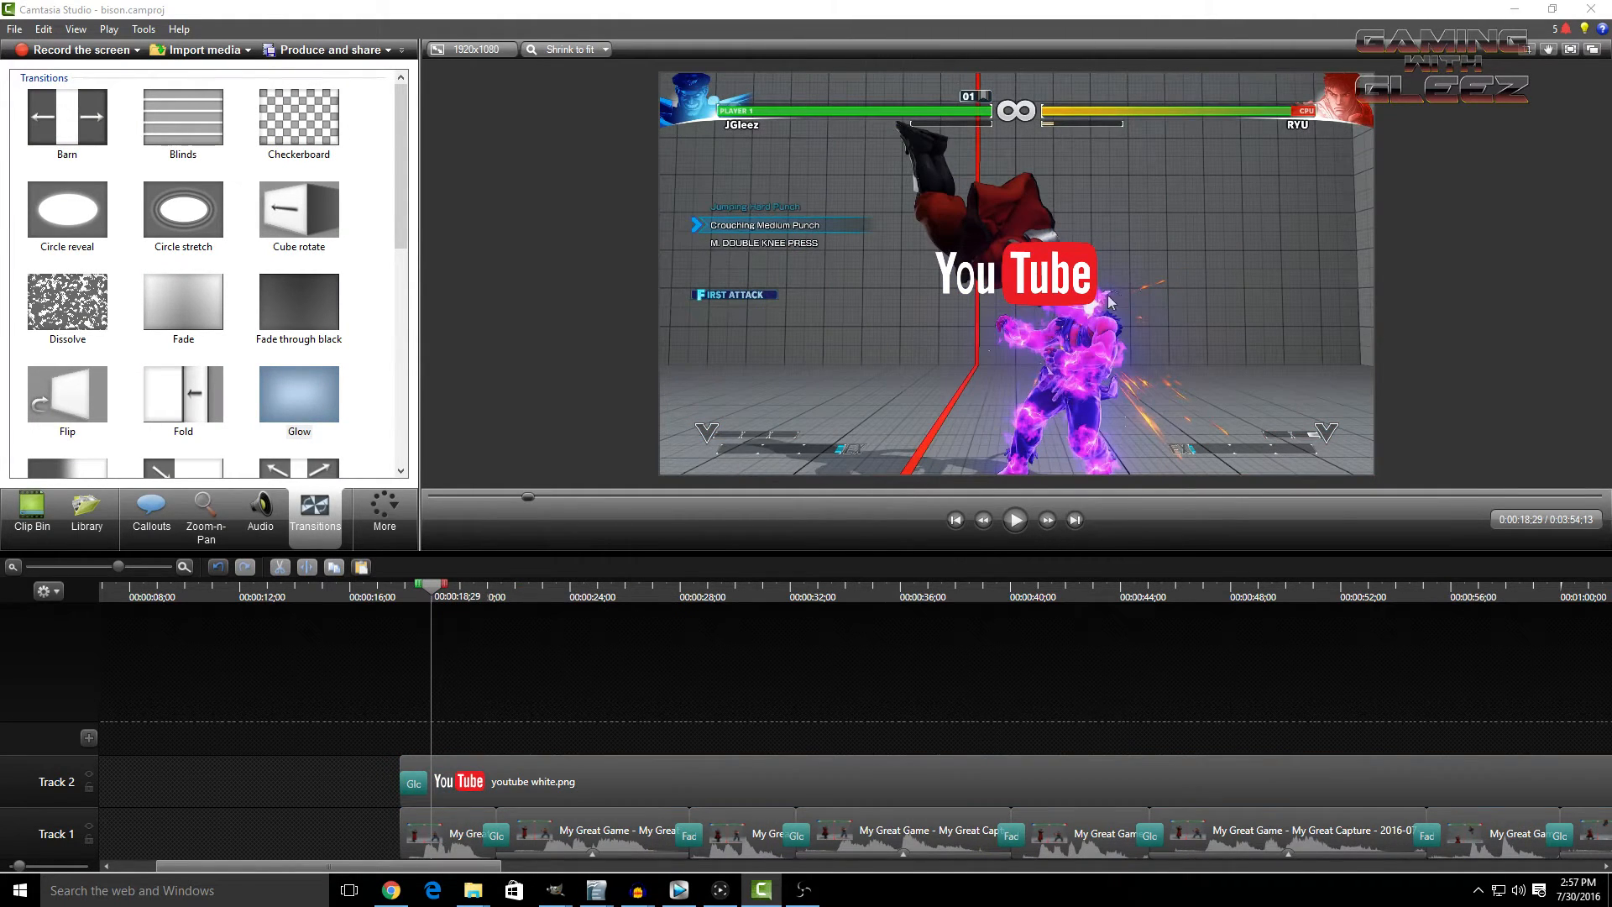
left_click(1073, 283)
left_click_drag(1098, 304, 819, 89)
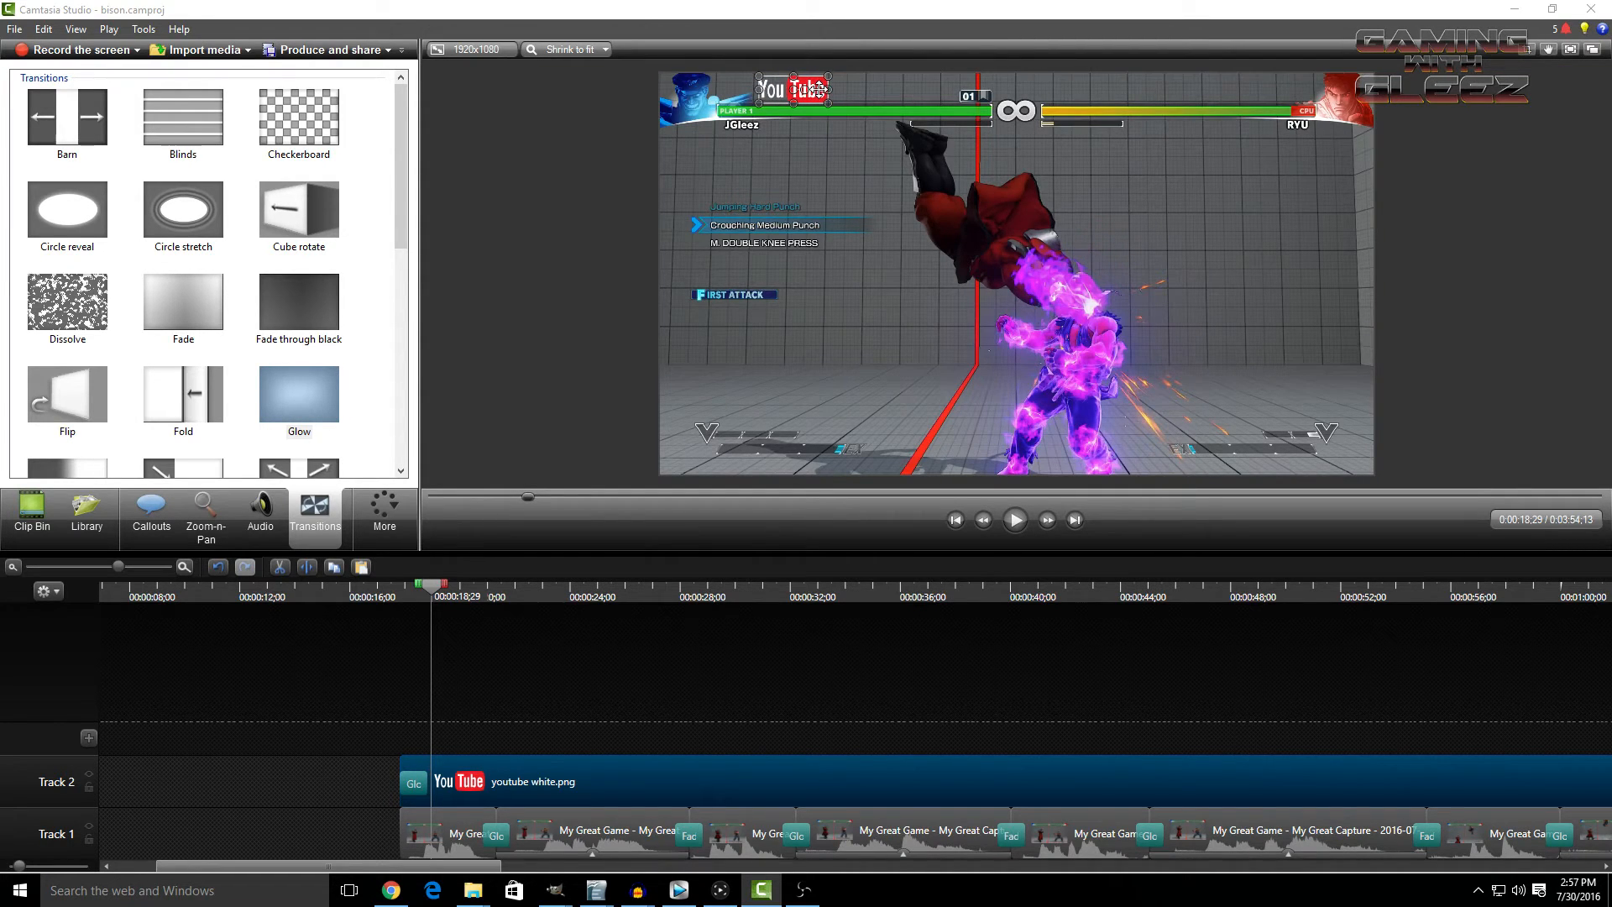
left_click(884, 745)
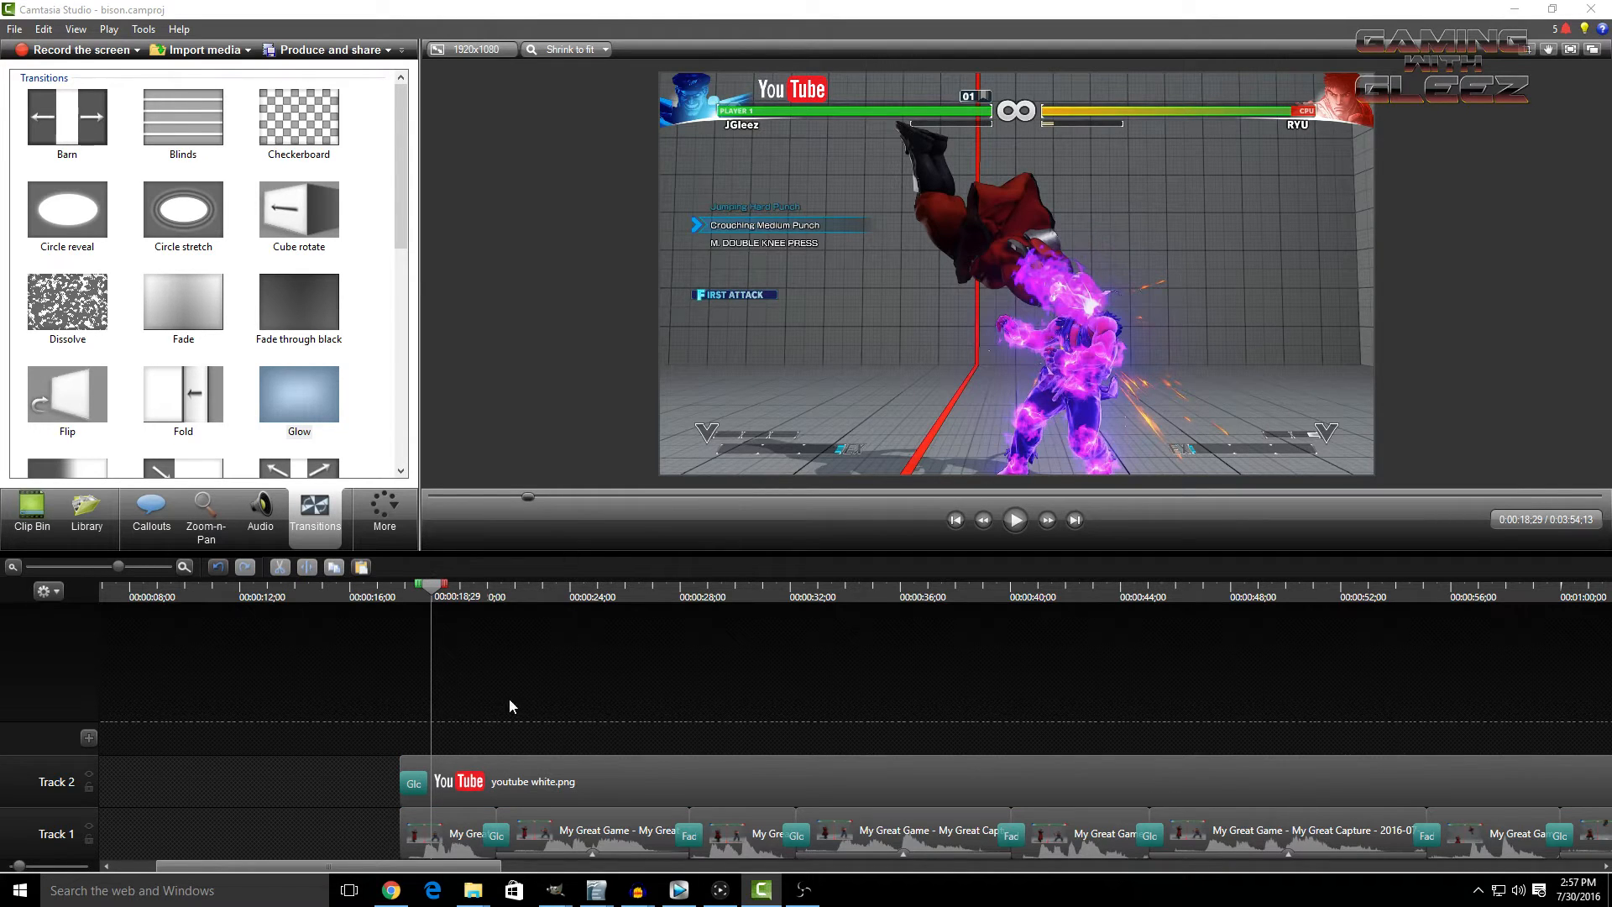
- Add a plain Text callout reading "/GamingWithGleez" at the playhead
left_click(152, 513)
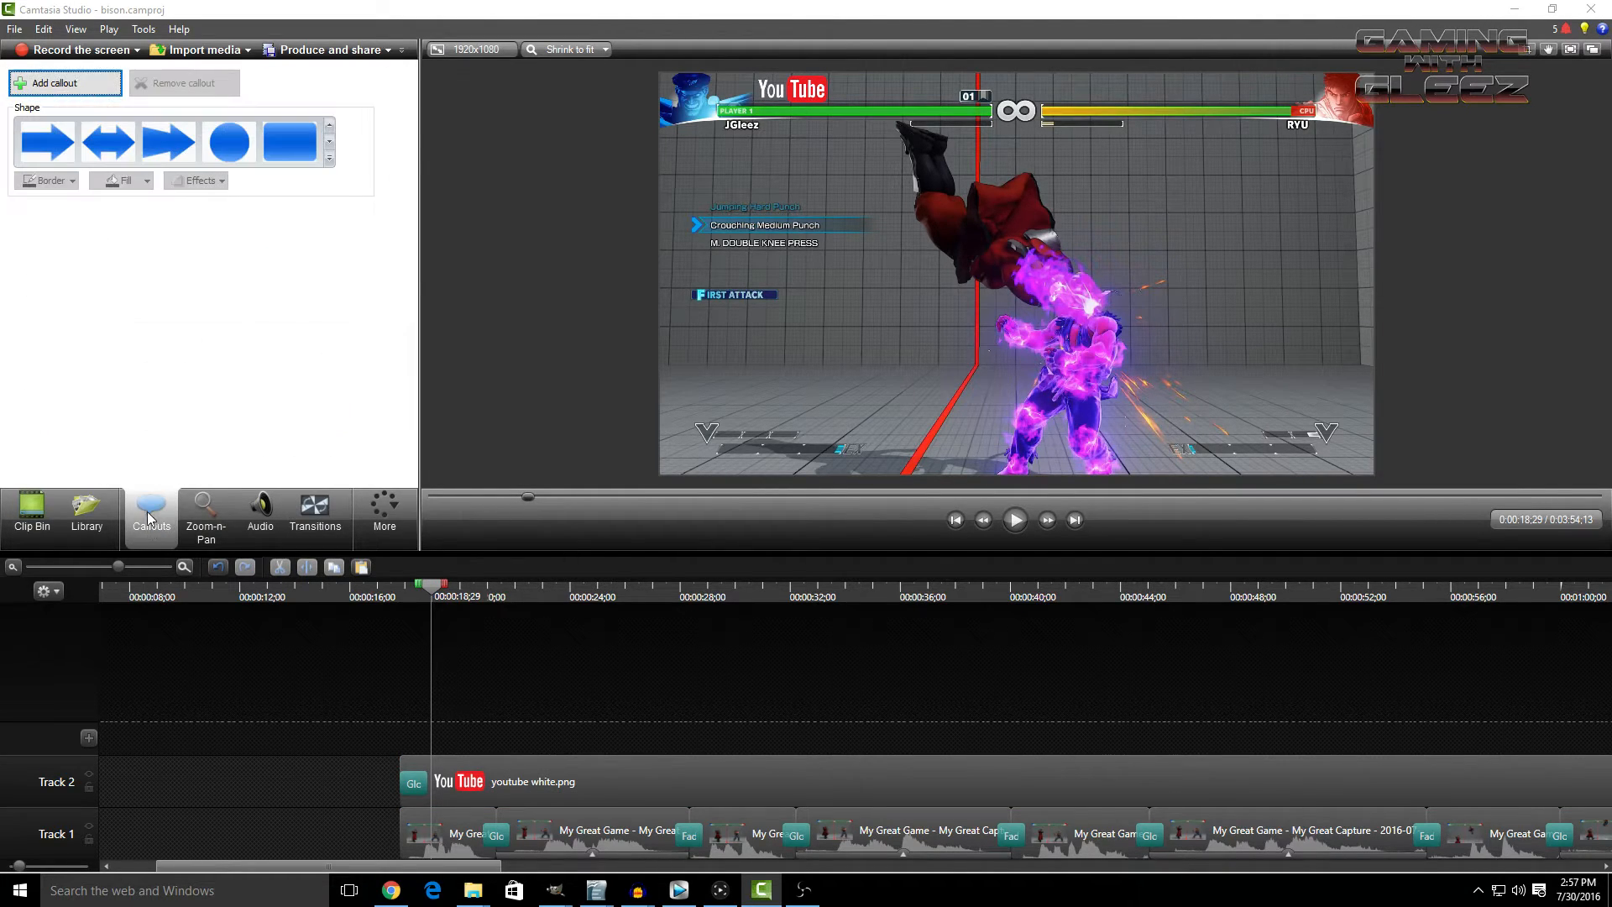
left_click(55, 83)
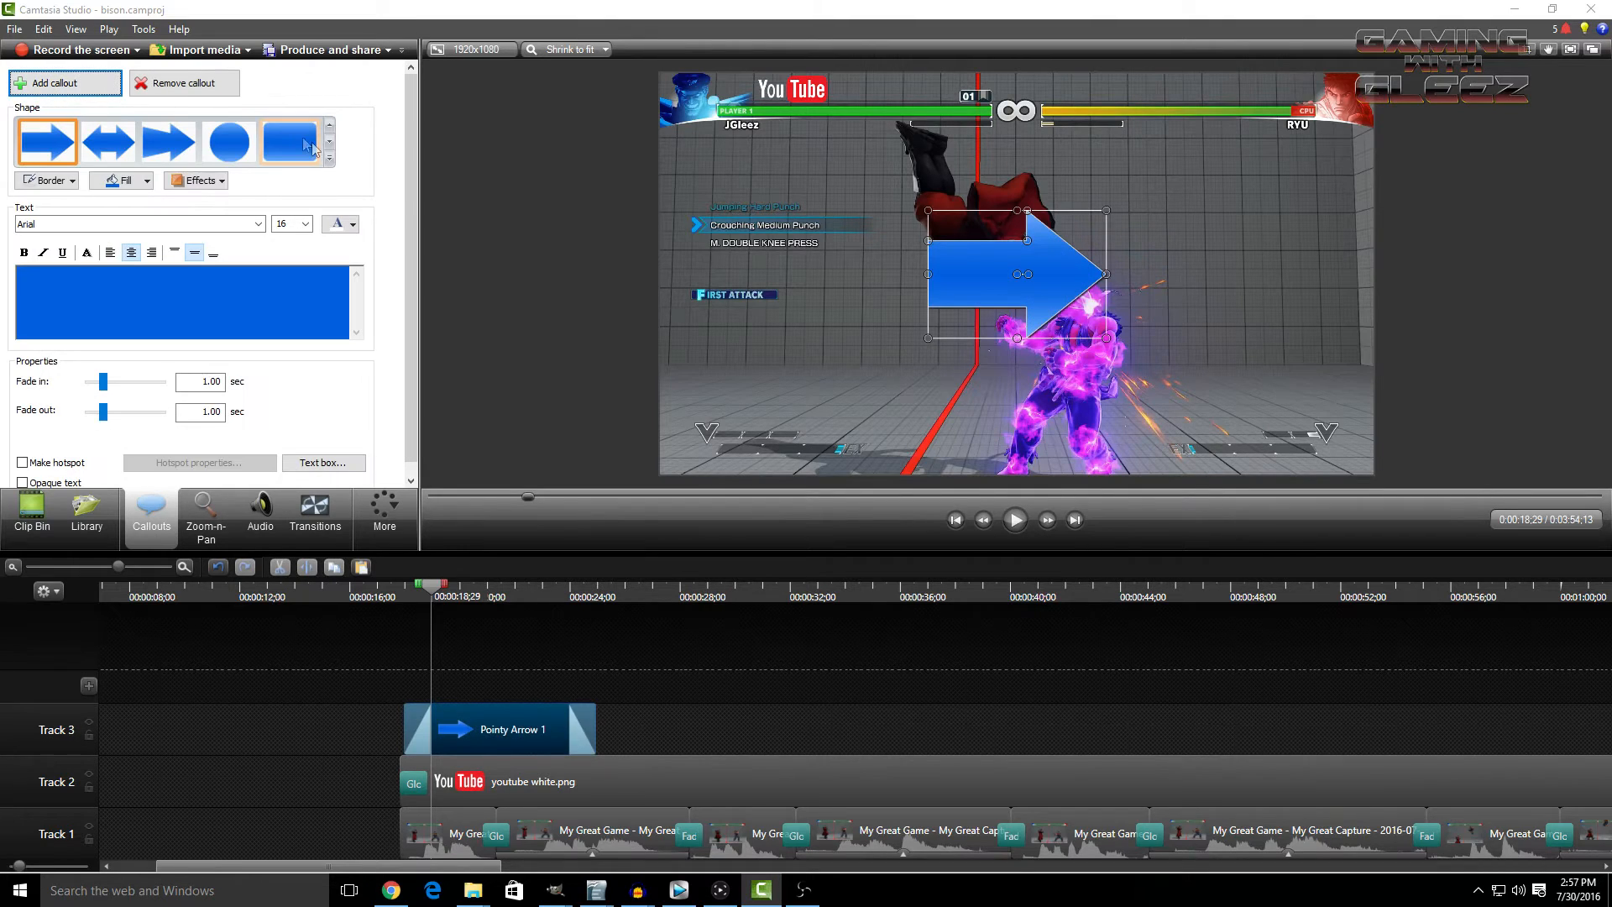
left_click(330, 158)
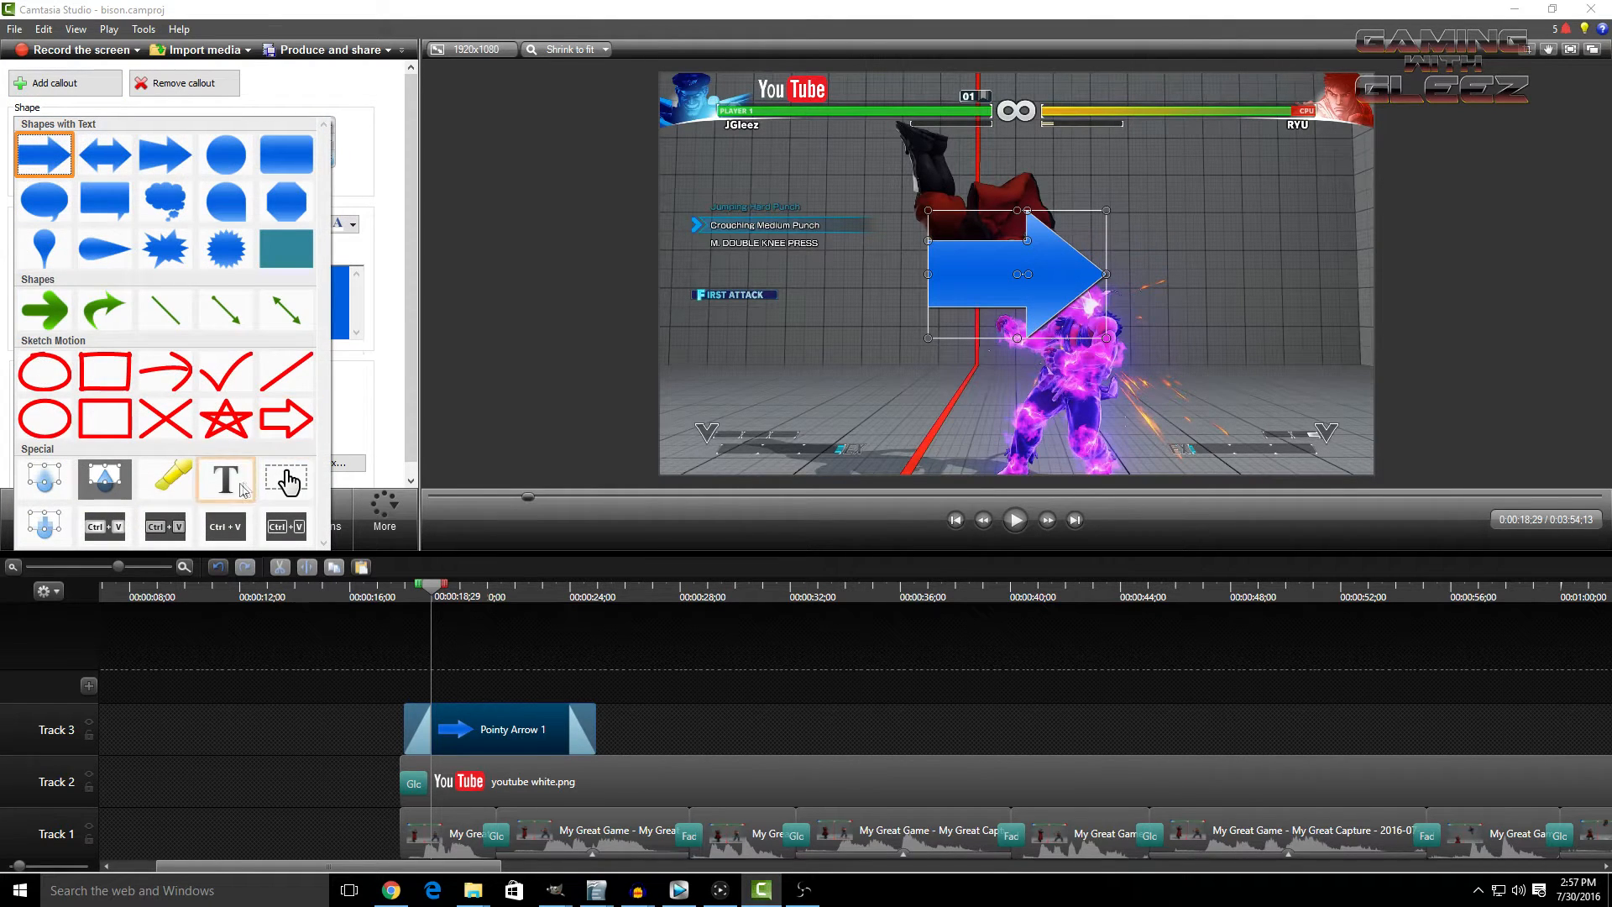
left_click(236, 487)
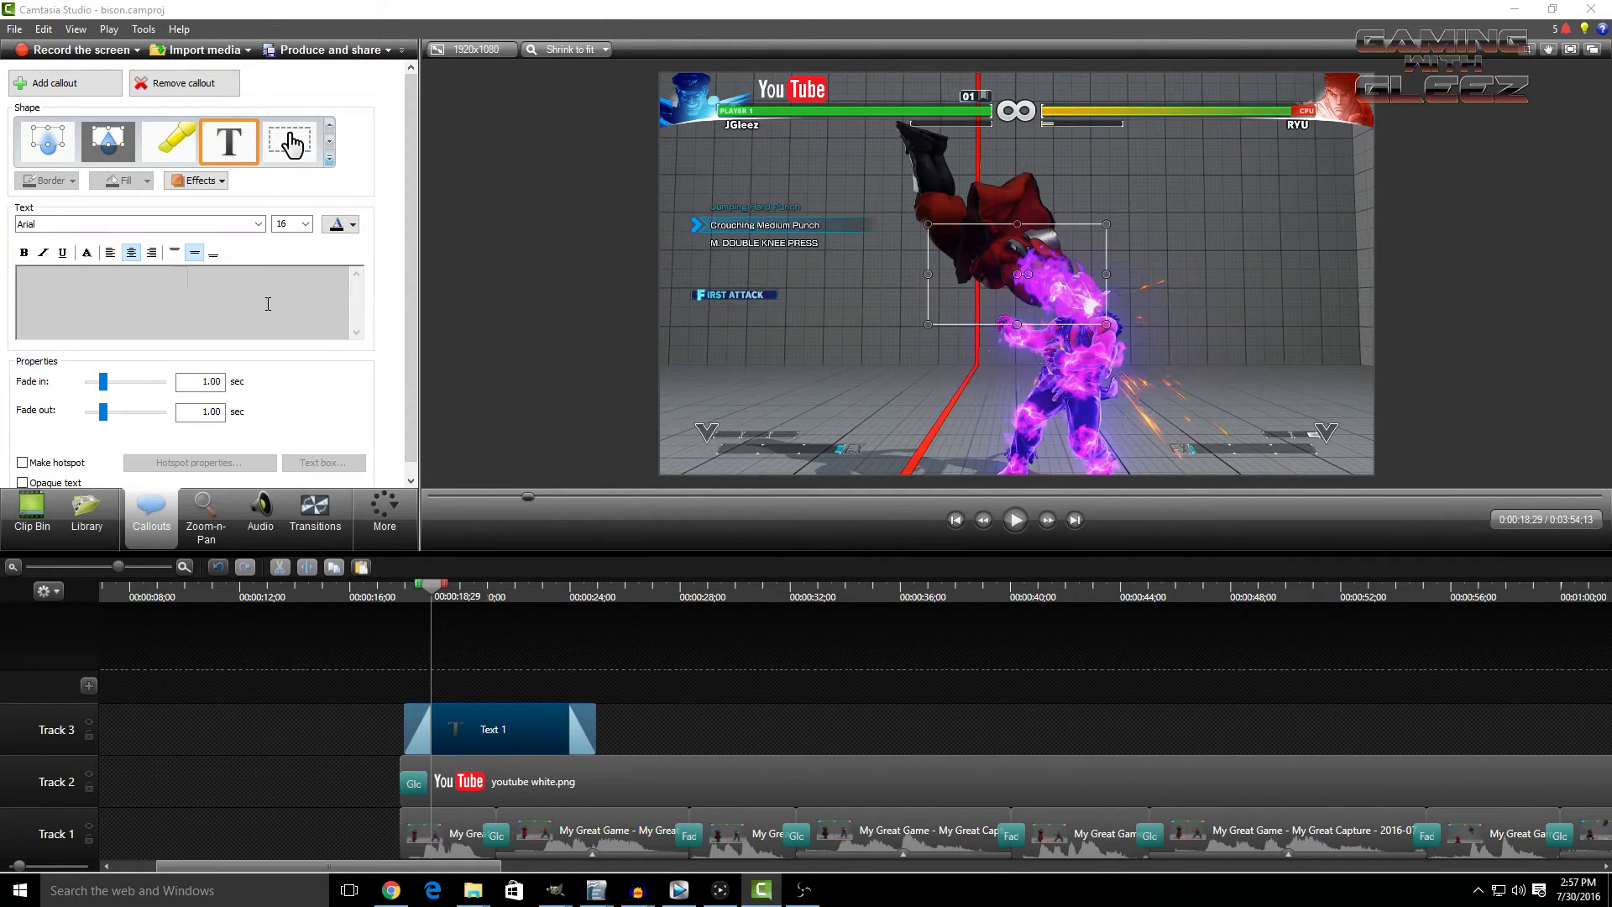
type("/GamingWithGleez")
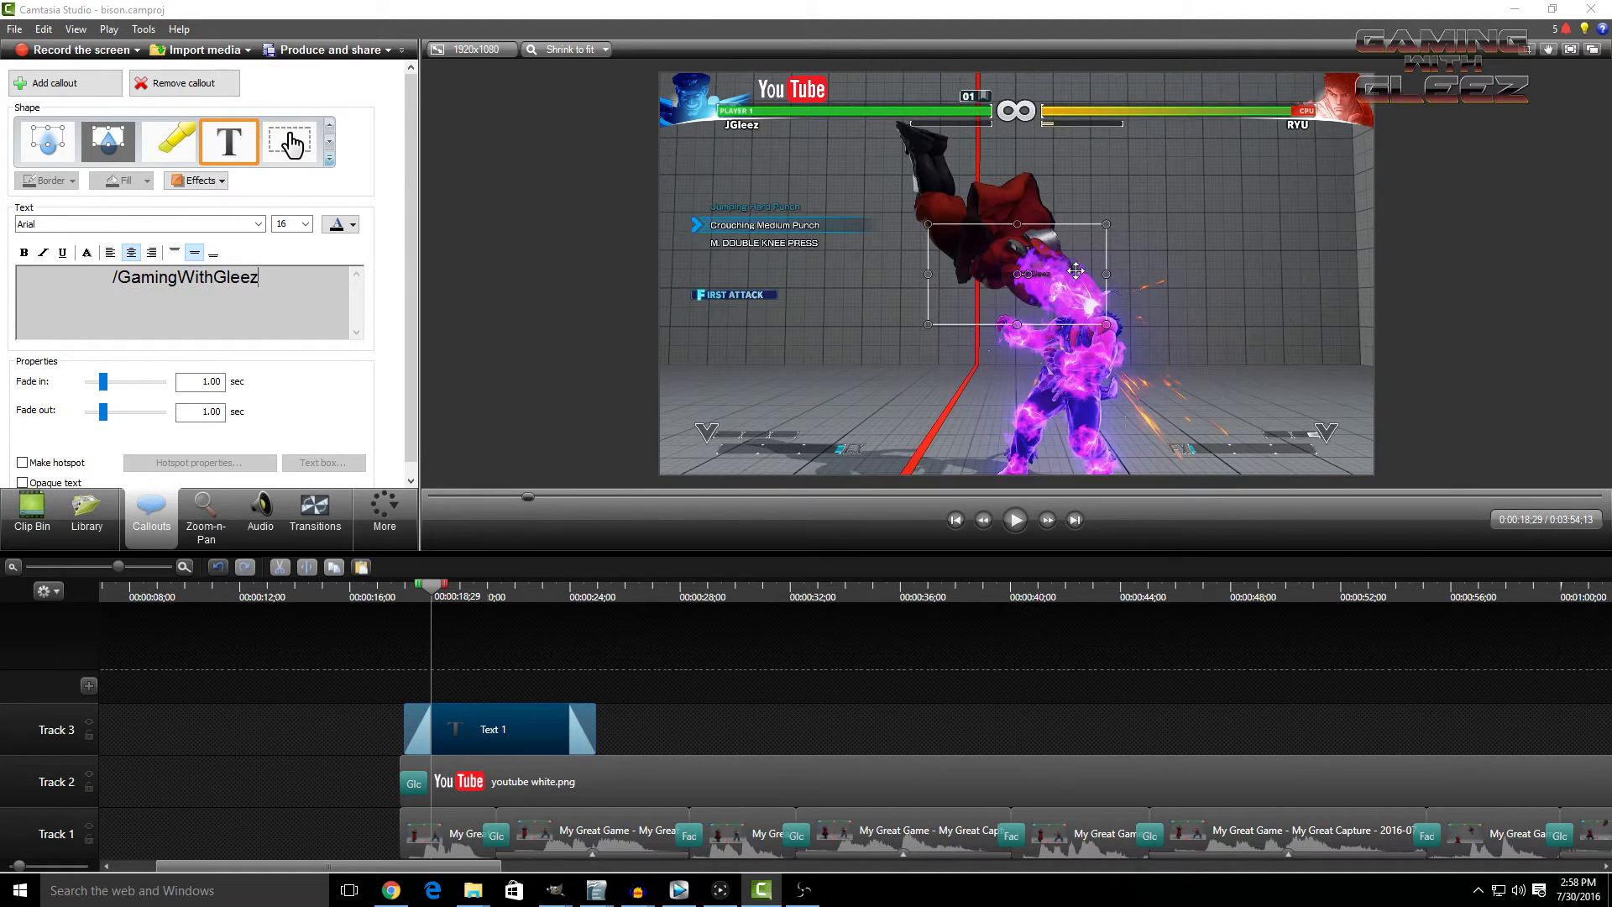
- Set the font size of the whole callout text to 50
triple_click(302, 284)
left_click(286, 224)
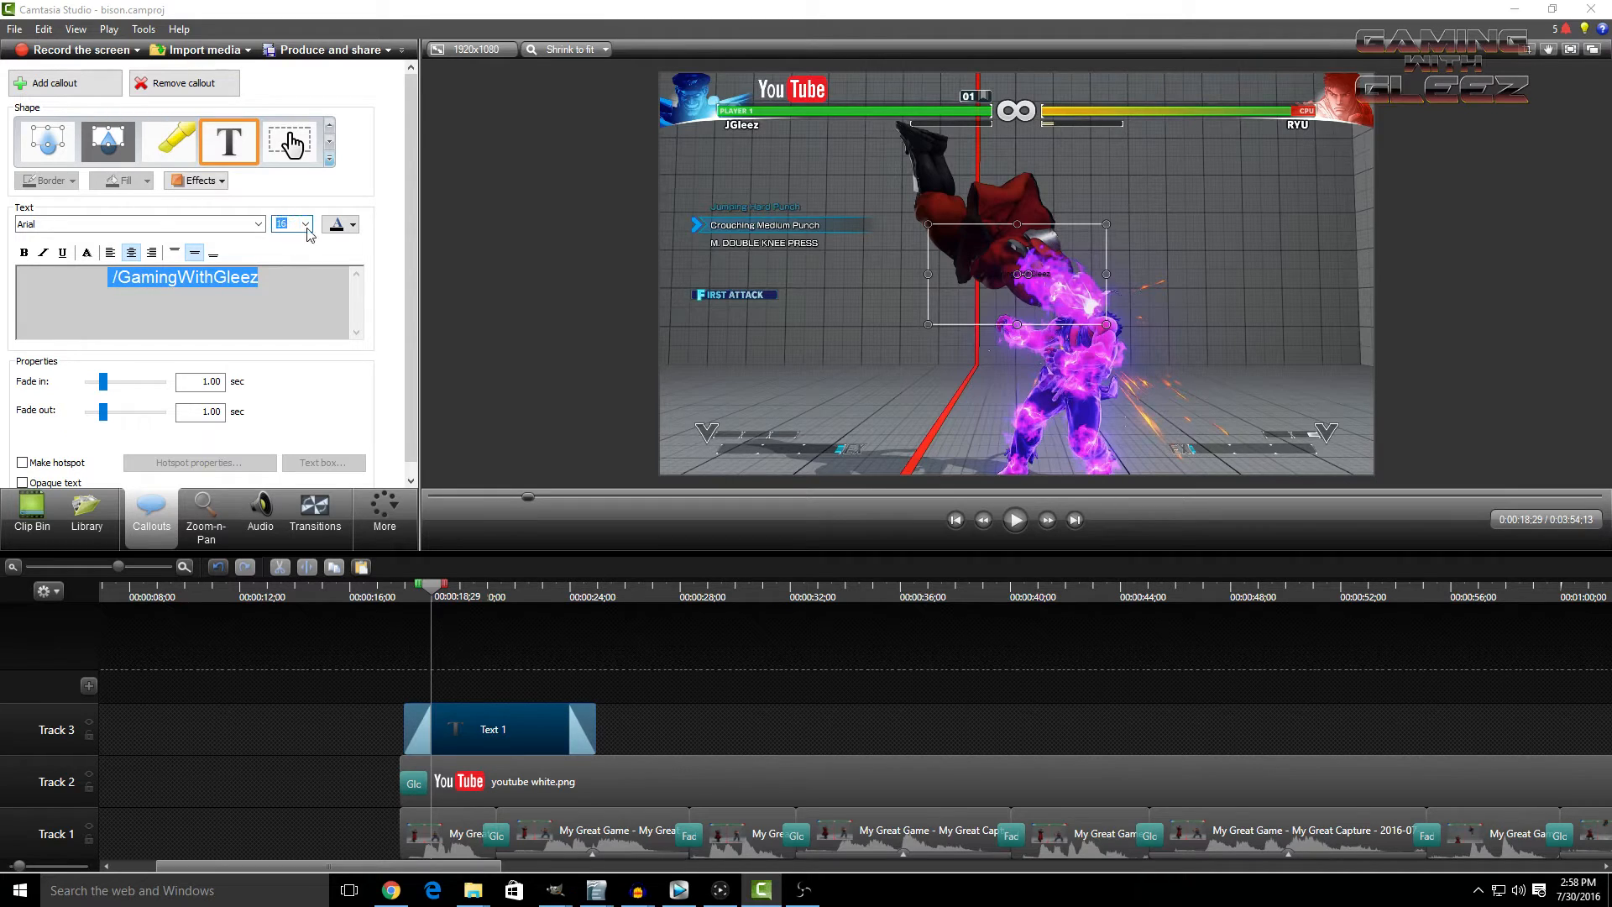
left_click(306, 224)
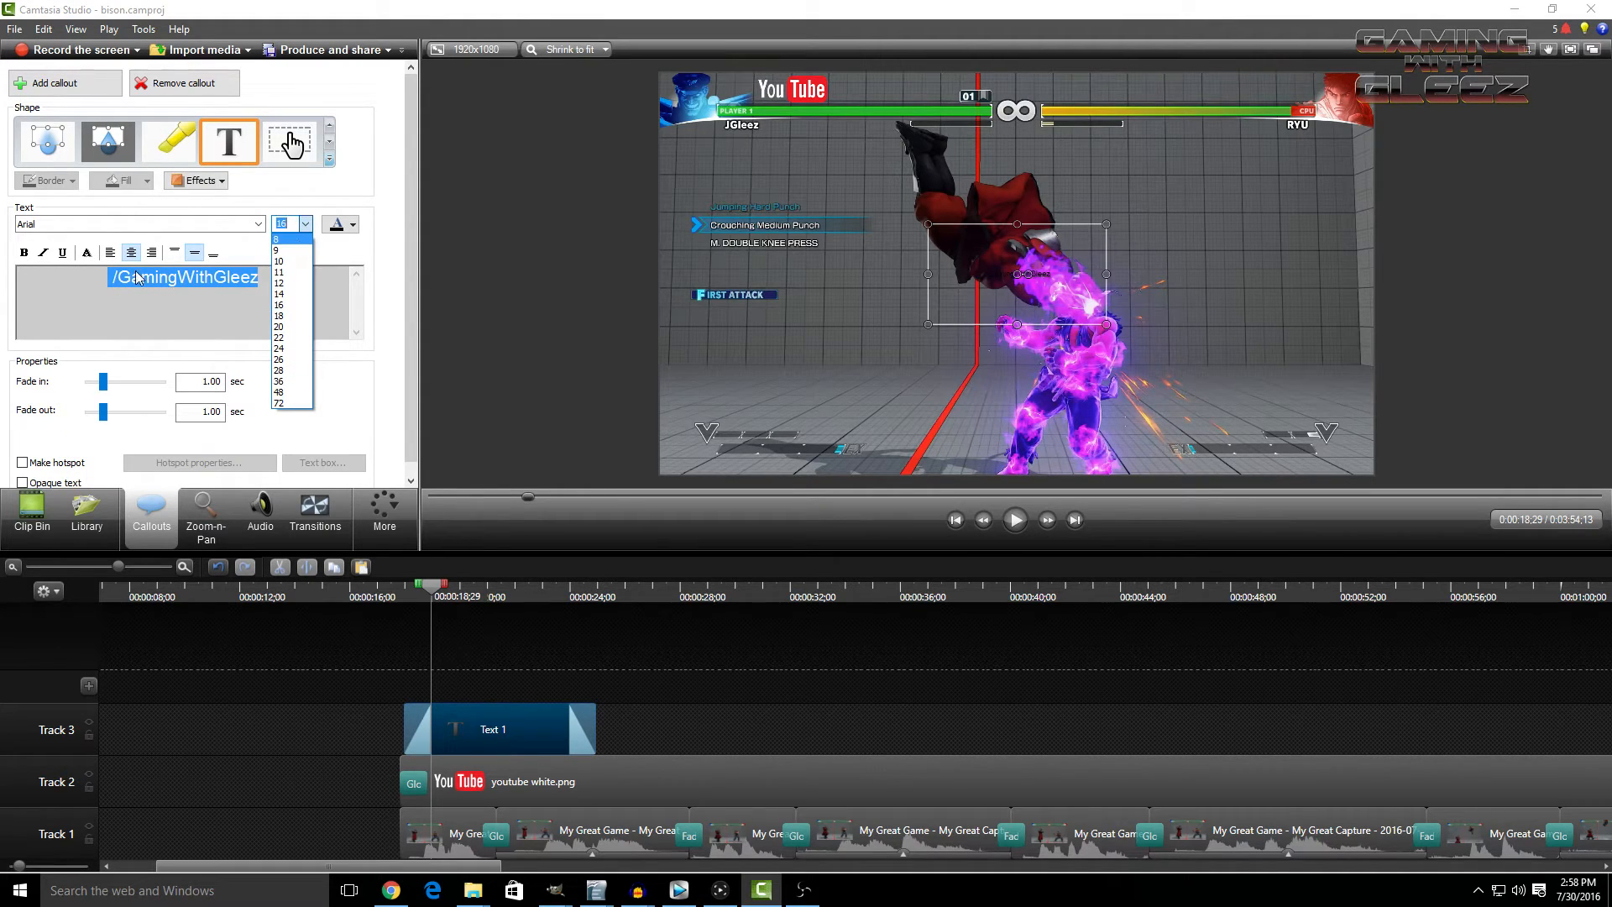
type("50")
key("Return")
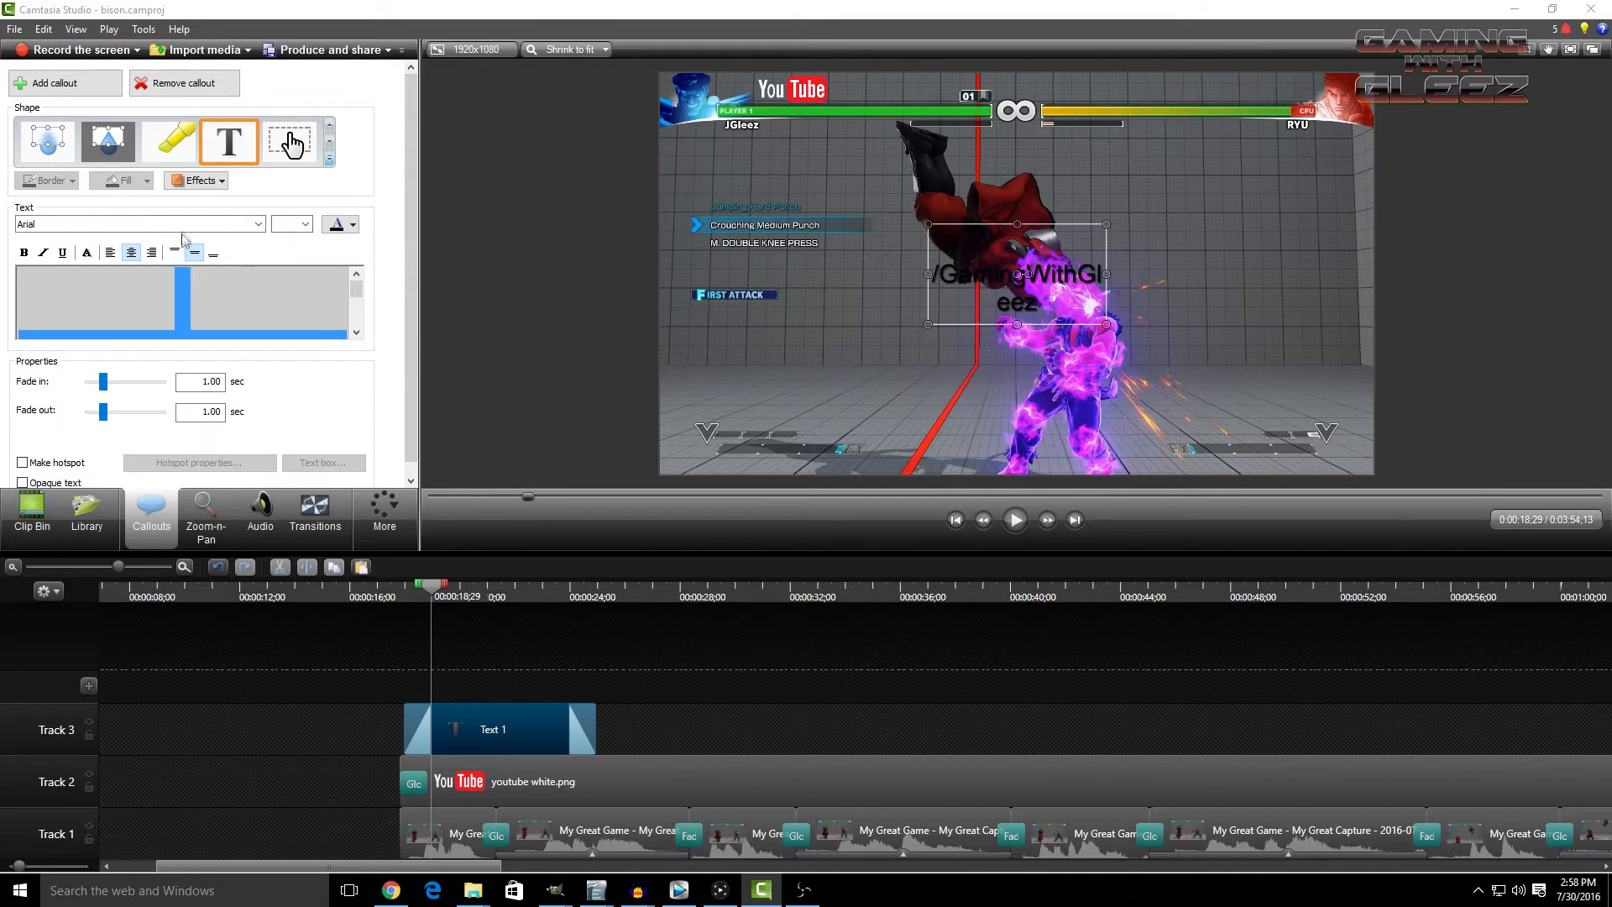
- Change the callout text's font to Grinched and its colour to white
left_click(258, 224)
left_click(216, 226)
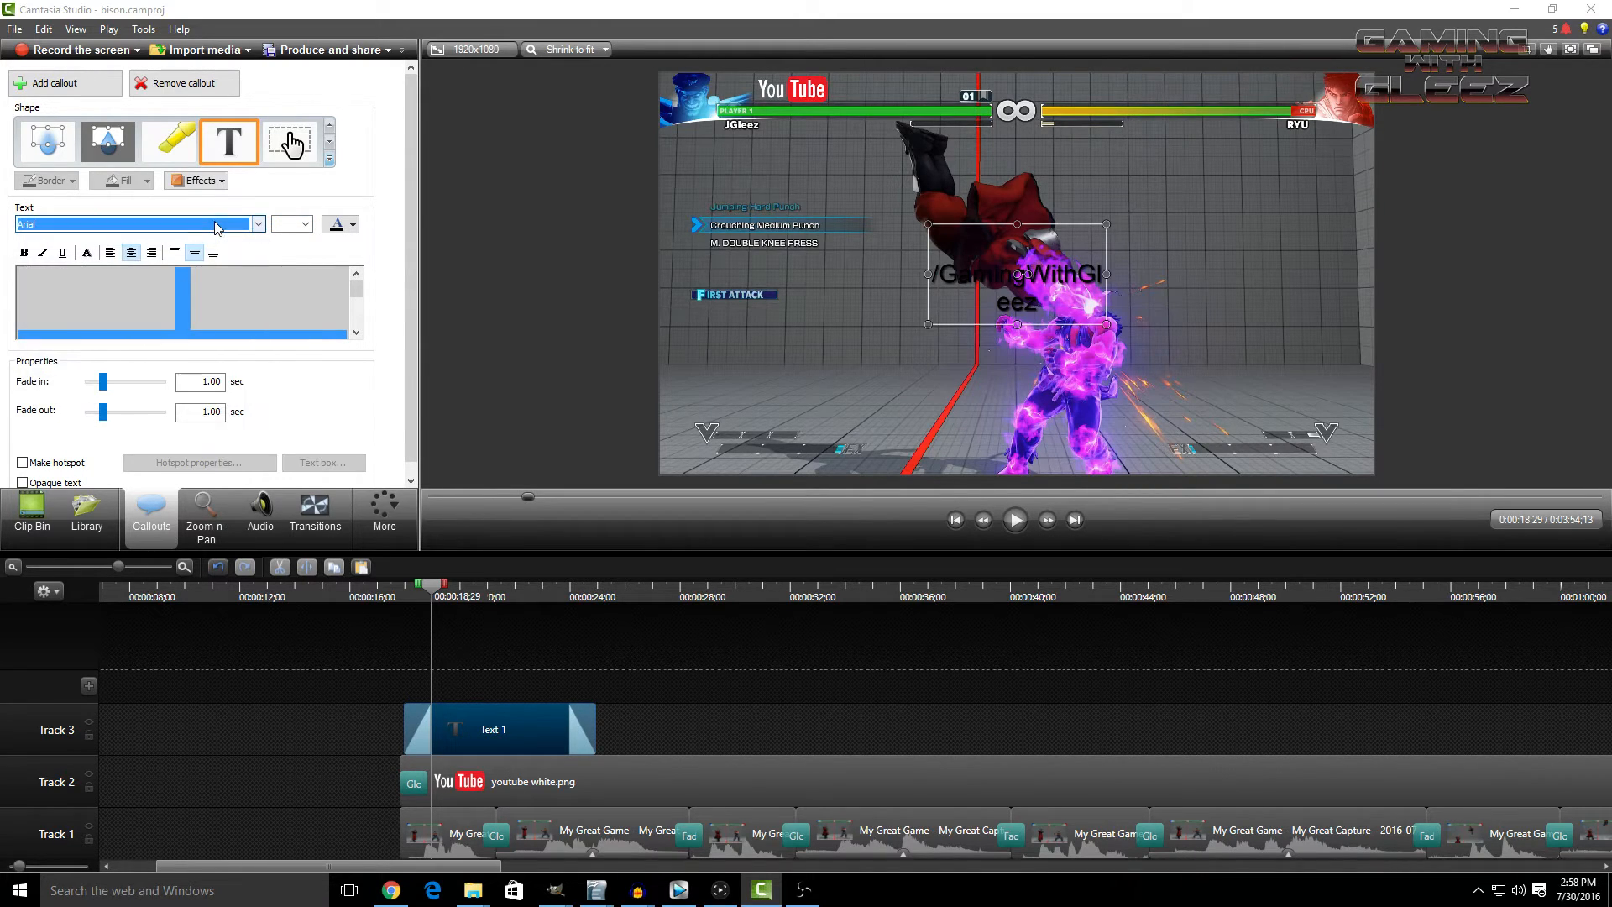
left_click(258, 224)
left_click(187, 360)
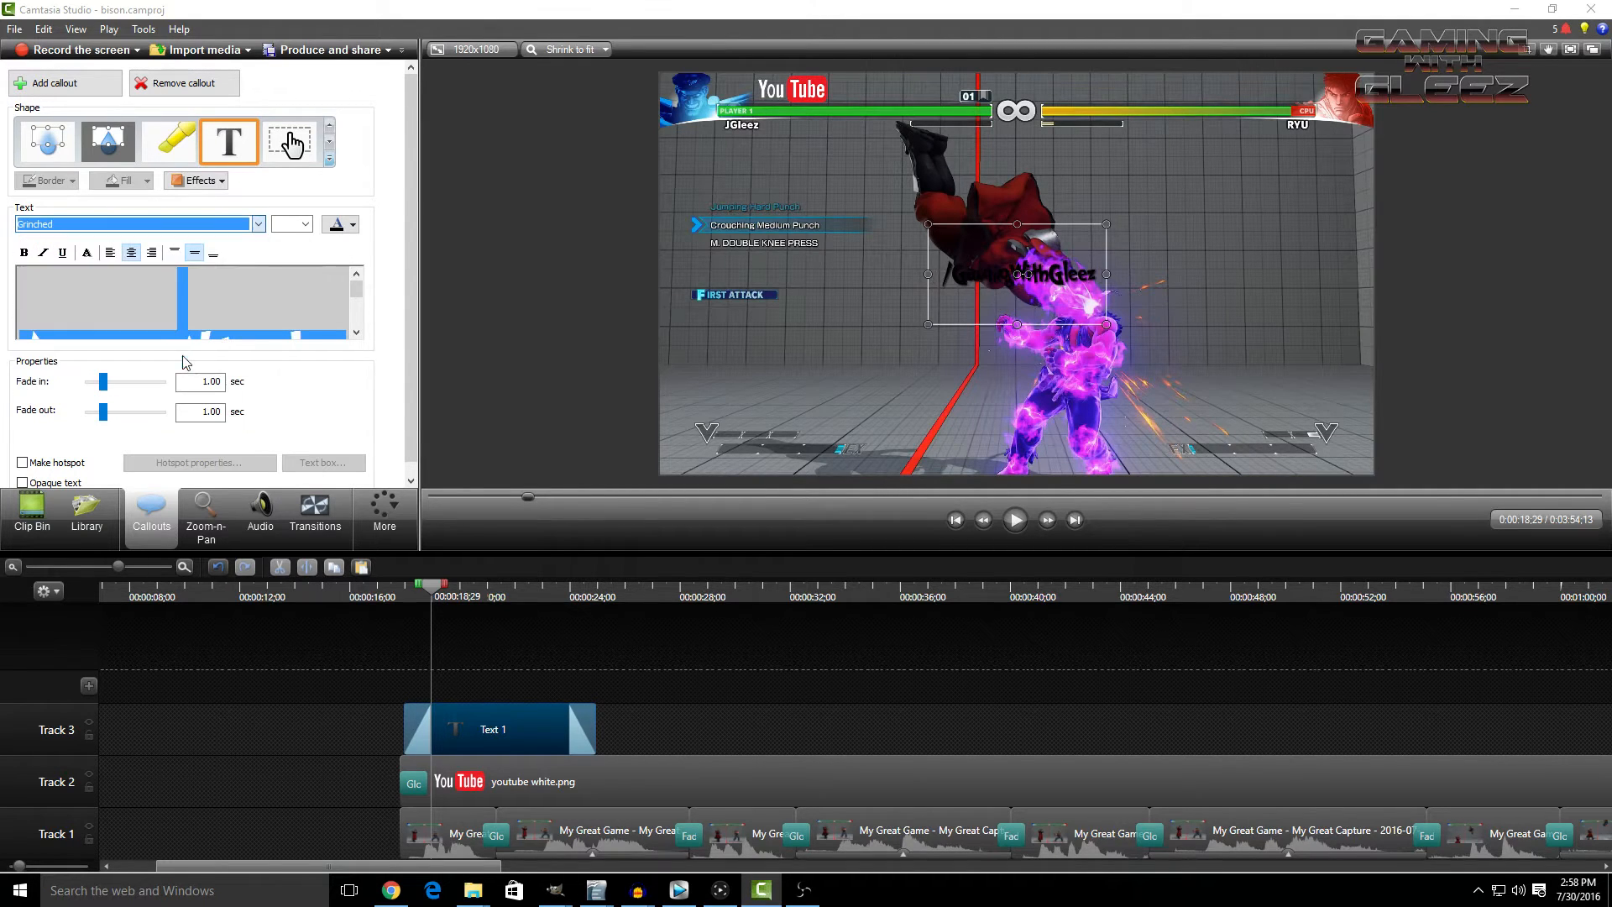
left_click(352, 224)
left_click(330, 262)
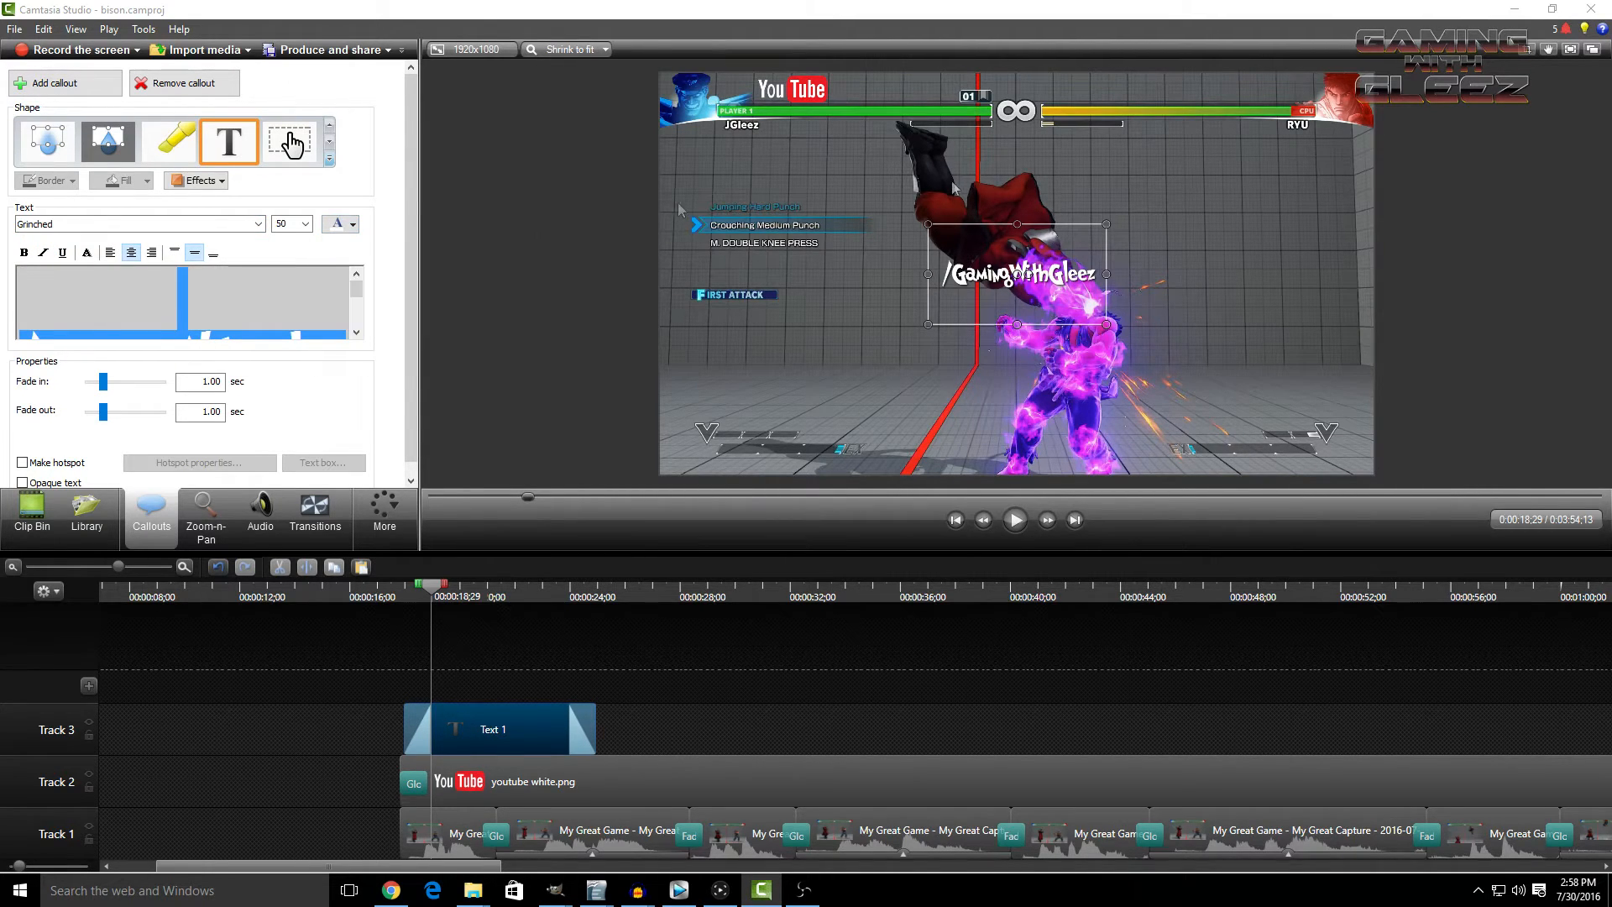
- Set the callout text's size to 40 and place it directly to the right of the YouTube logo above the health bar
left_click_drag(1081, 273, 967, 89)
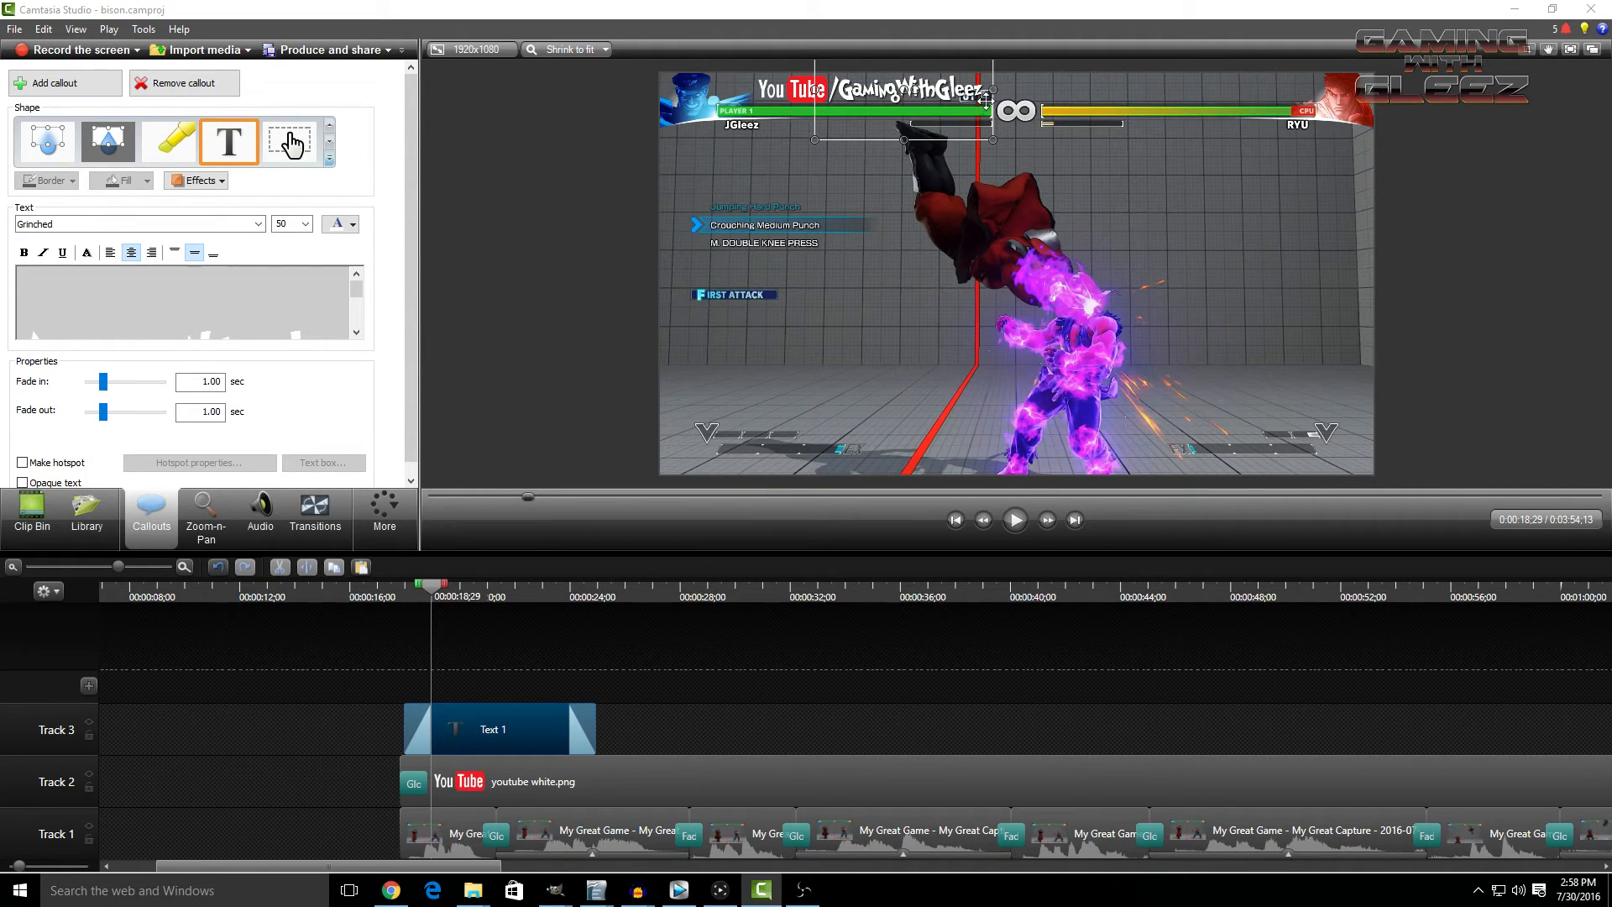
left_click_drag(359, 292, 368, 328)
left_click(292, 317)
key("ctrl+a")
left_click(291, 223)
type("40")
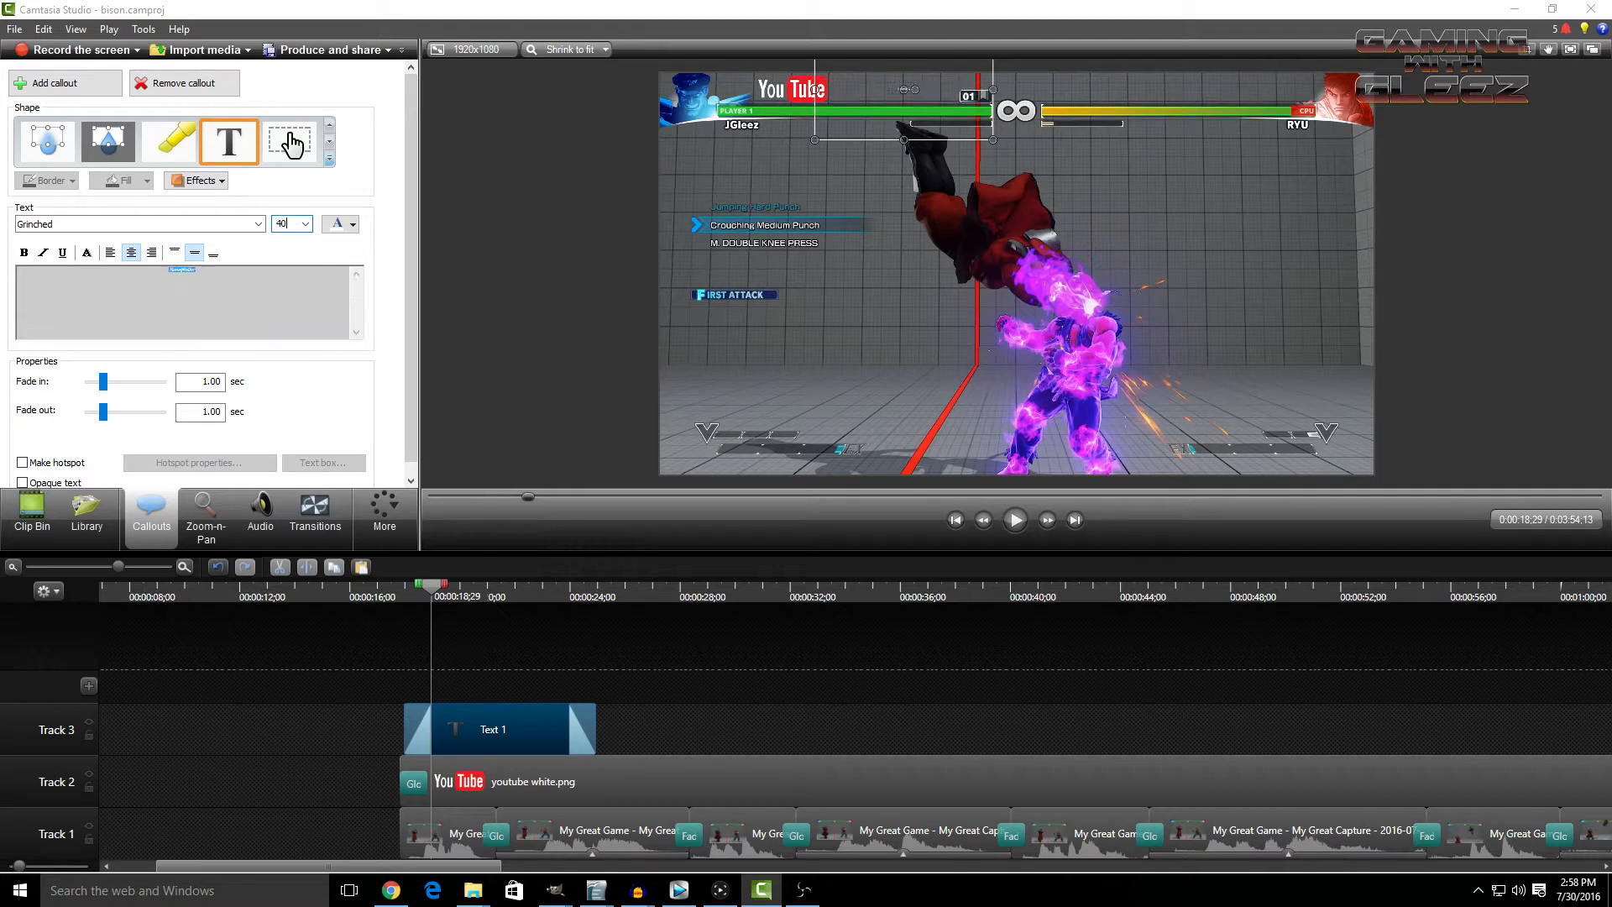
left_click_drag(874, 88, 856, 88)
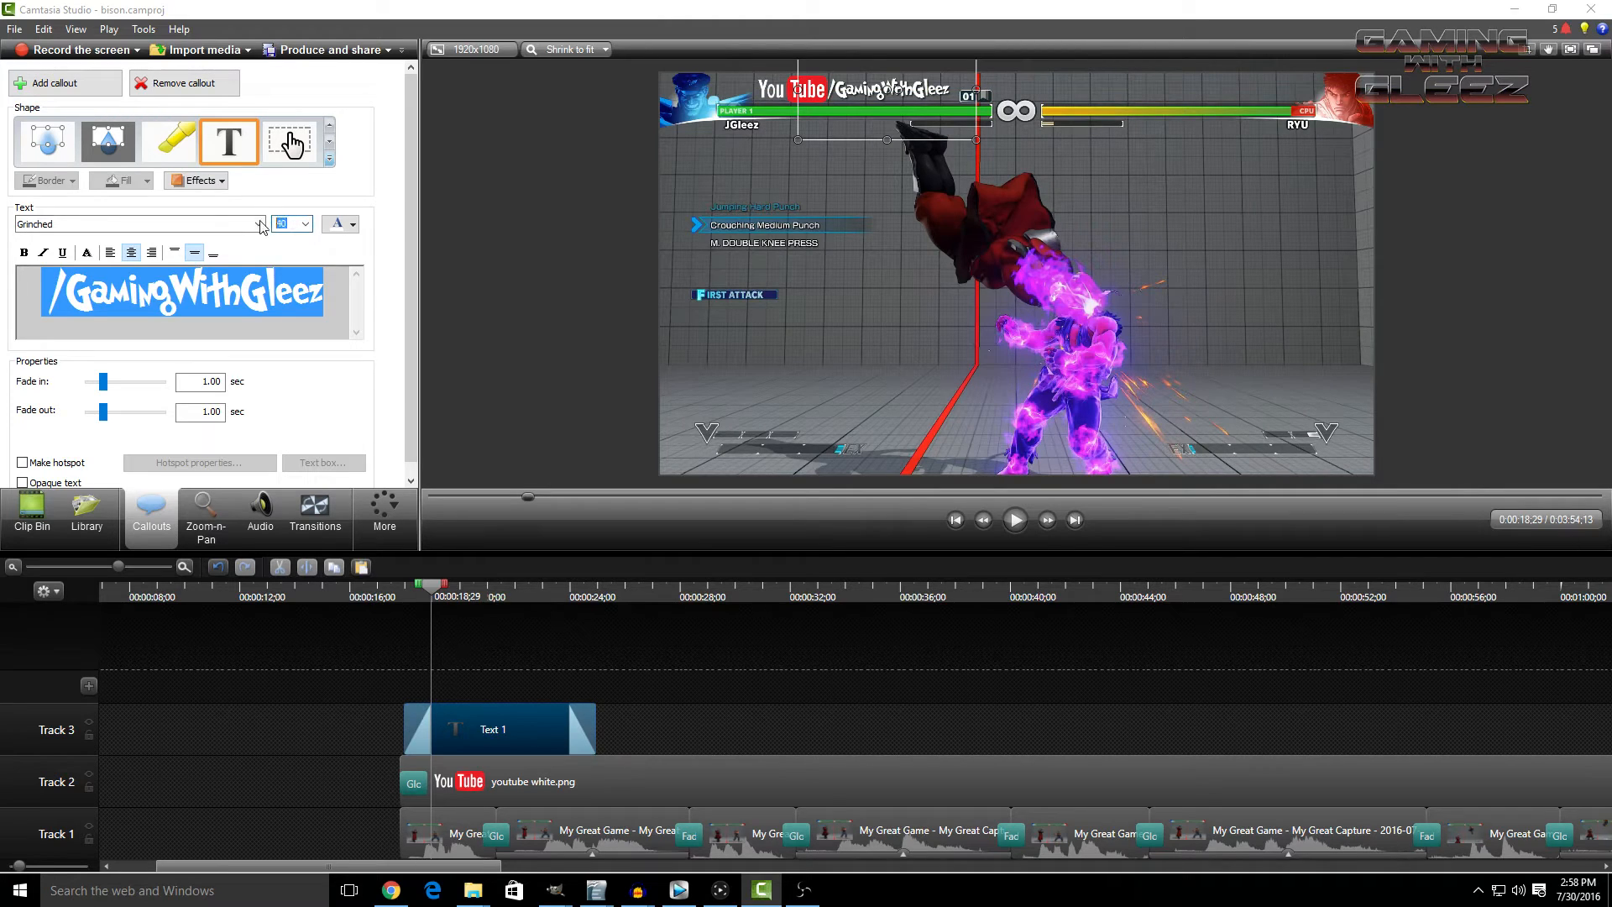
- Set the callout text's size to 42 and reposition it directly beside the YouTube logo above the health bar
type("45")
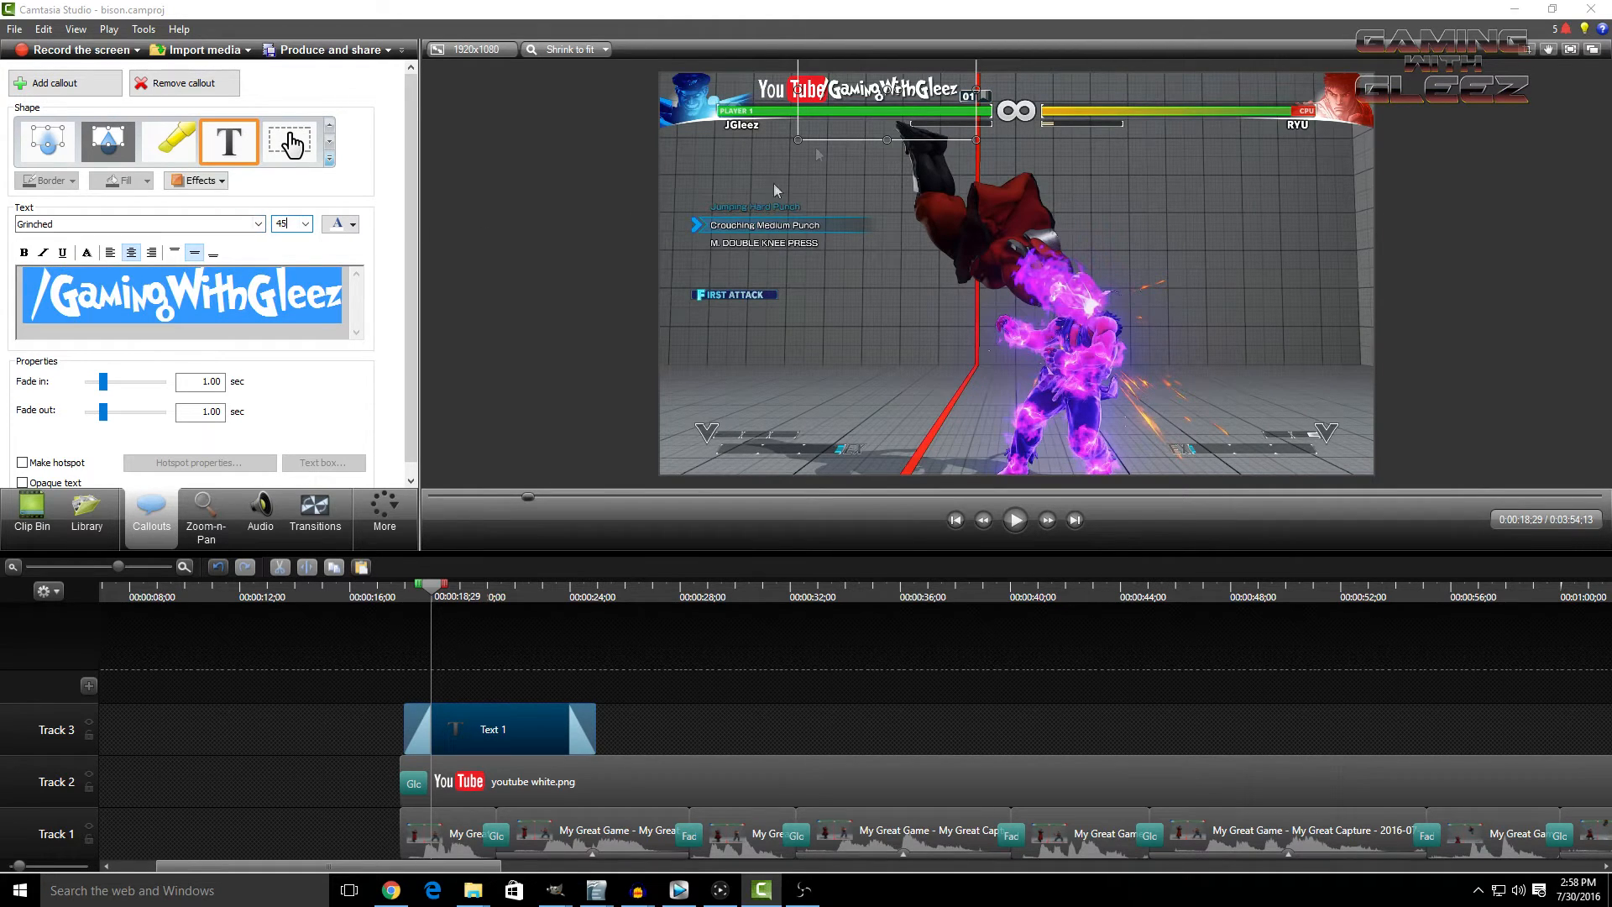
left_click_drag(900, 93, 912, 94)
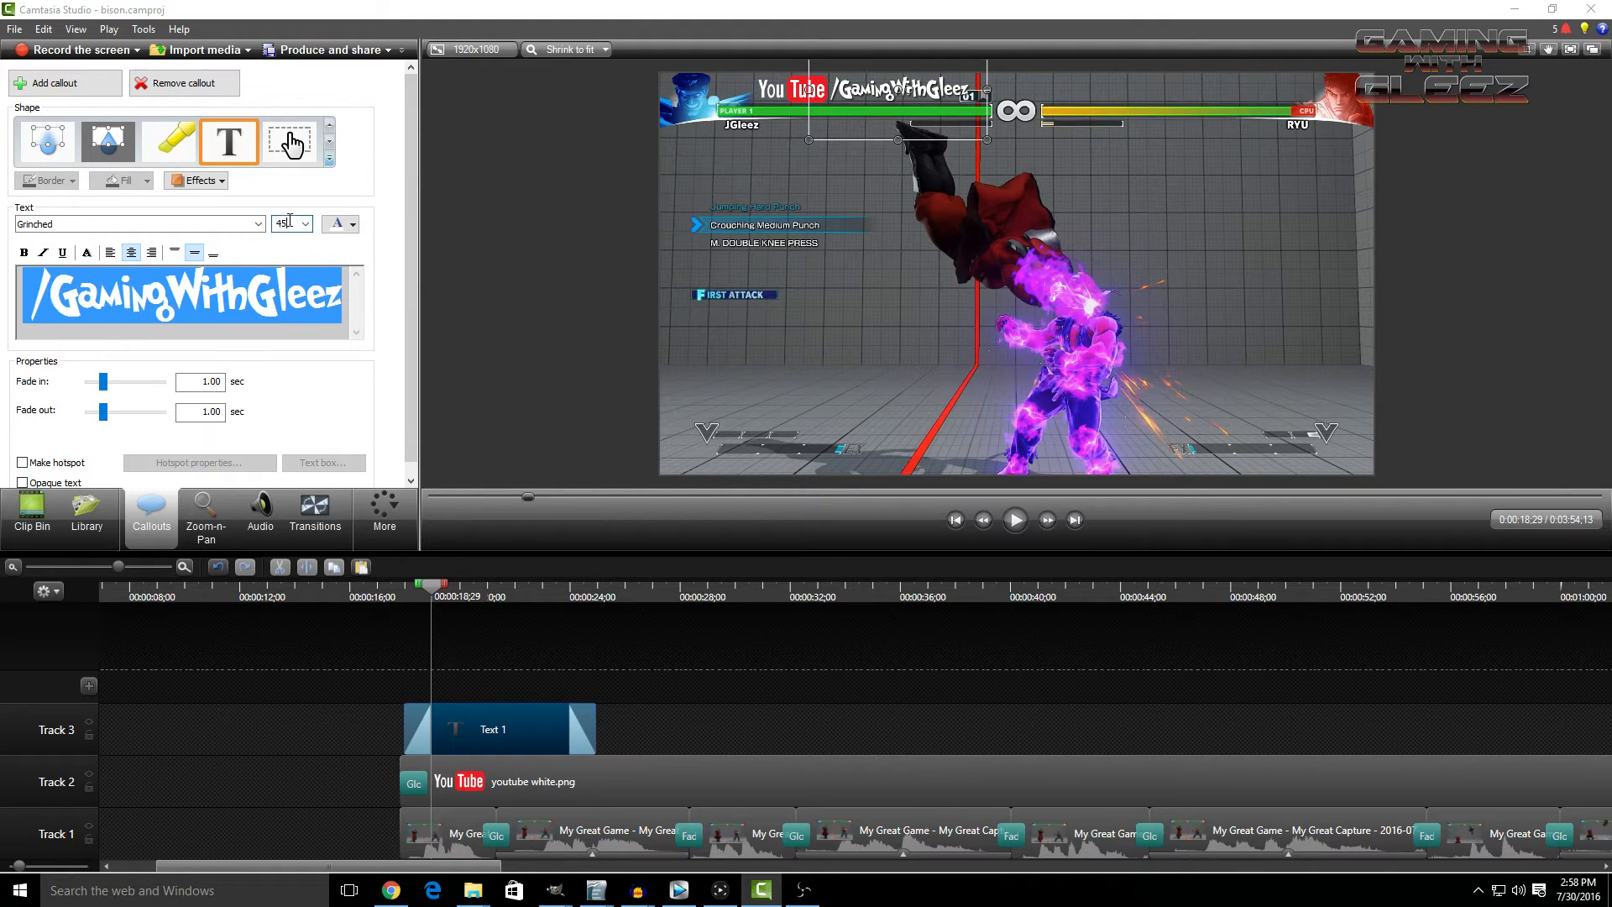
type("2")
left_click_drag(915, 93, 909, 93)
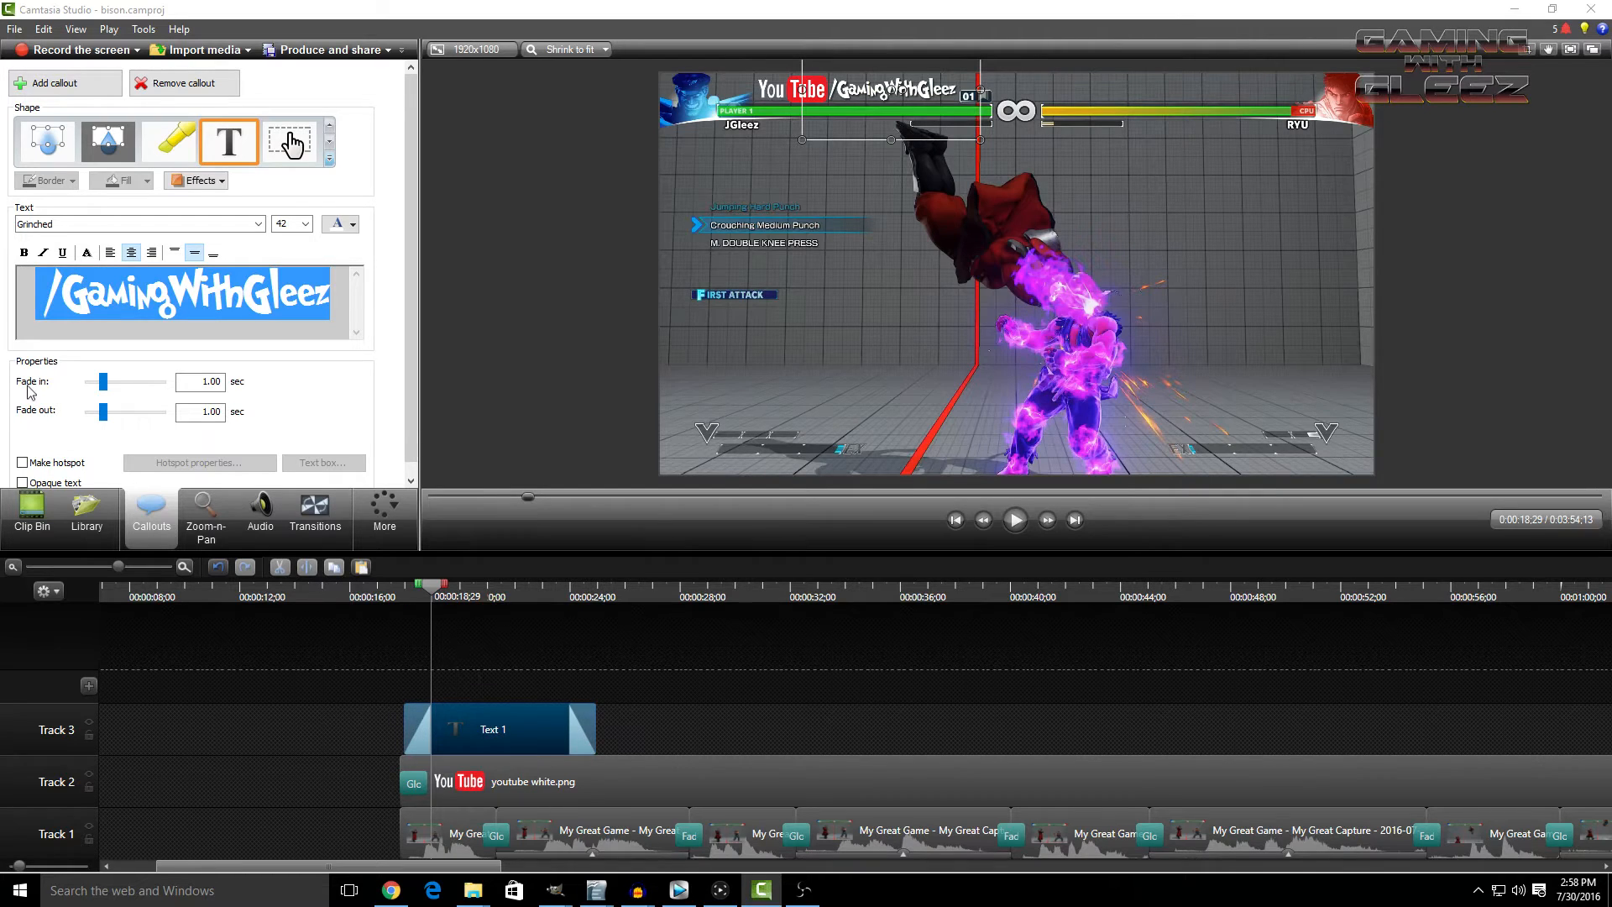
- Extend the text callout to the end of the YouTube logo clip and add a Glow transition at the logo clip's end
left_click_drag(117, 571, 85, 568)
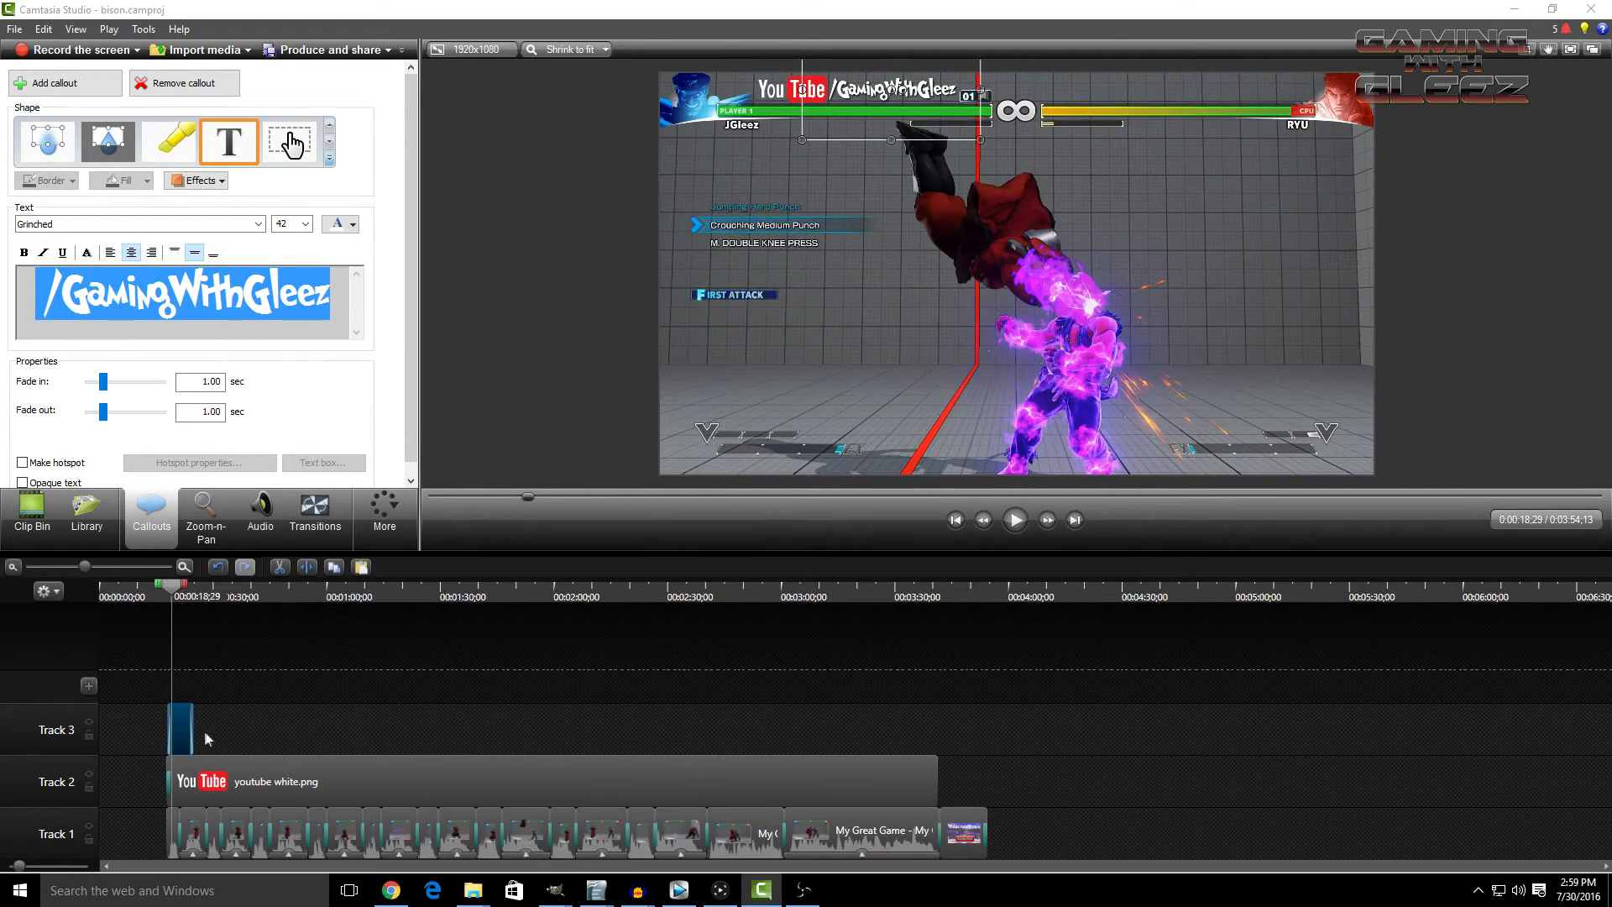
left_click_drag(194, 733, 936, 714)
left_click(315, 512)
left_click_drag(309, 418, 925, 799)
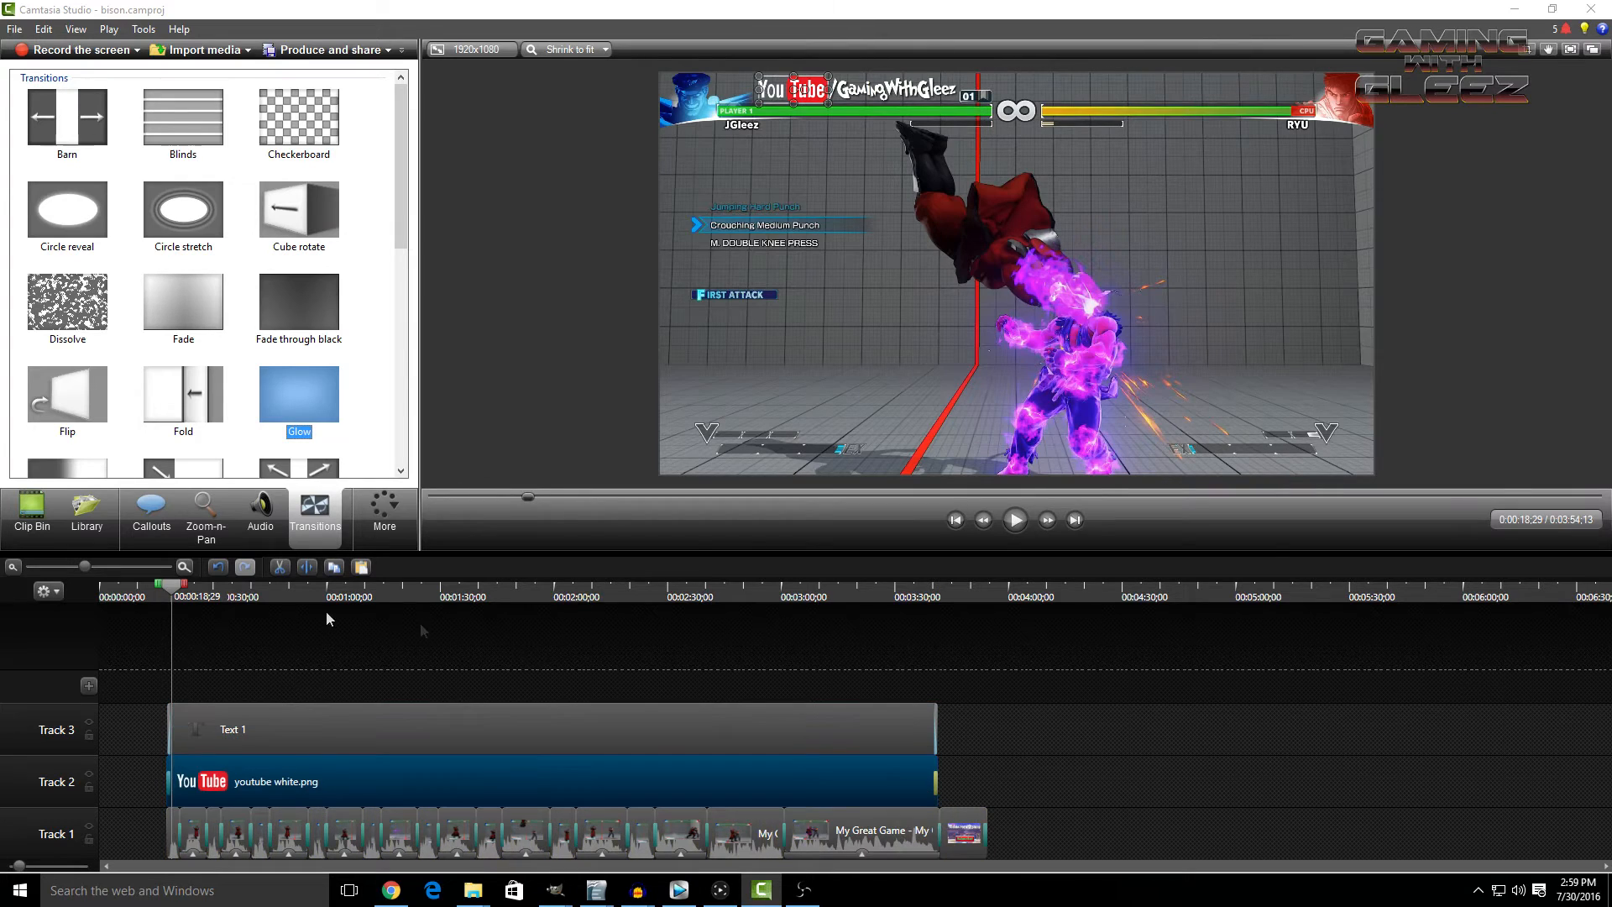
- Save the project and play back the footage from the playhead to check the channel overlay
left_click(15, 29)
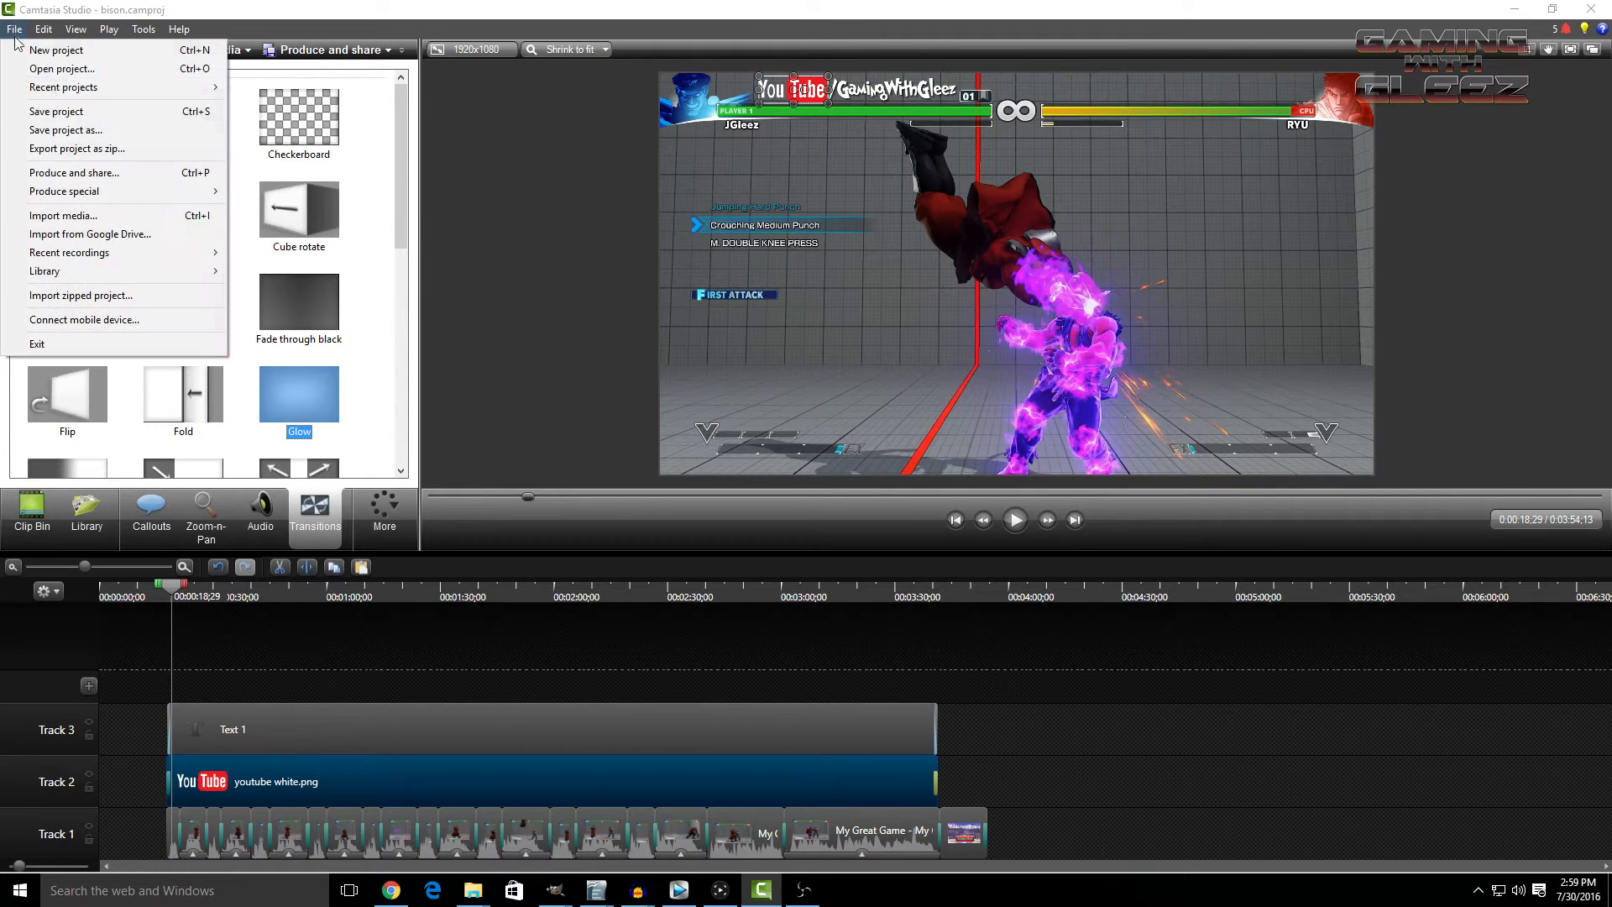
left_click(80, 117)
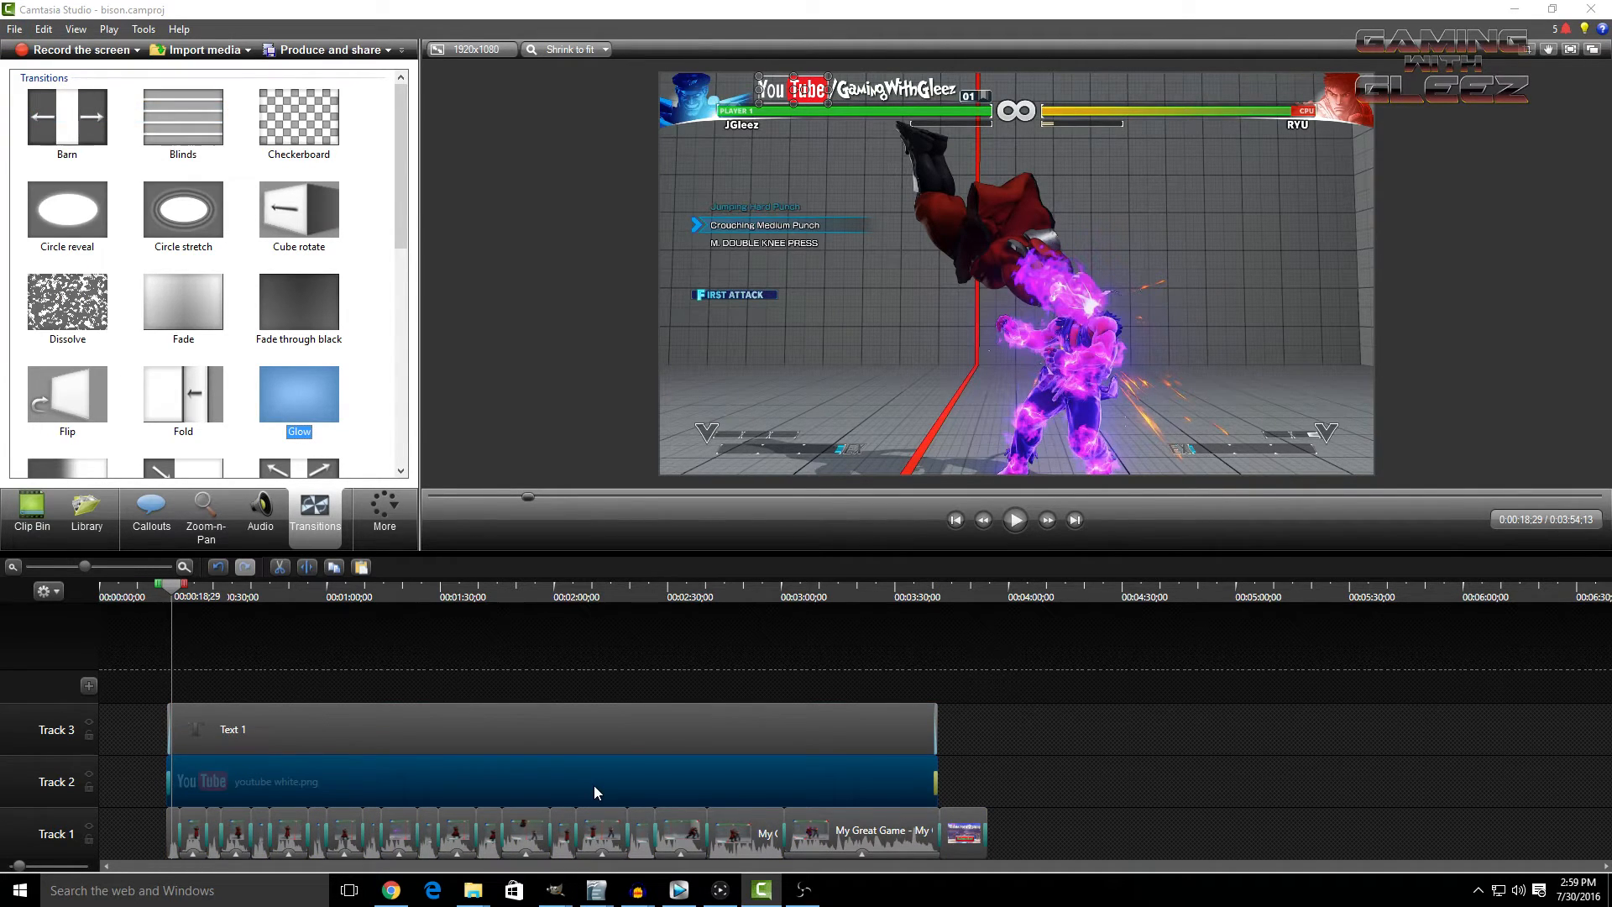
left_click(501, 678)
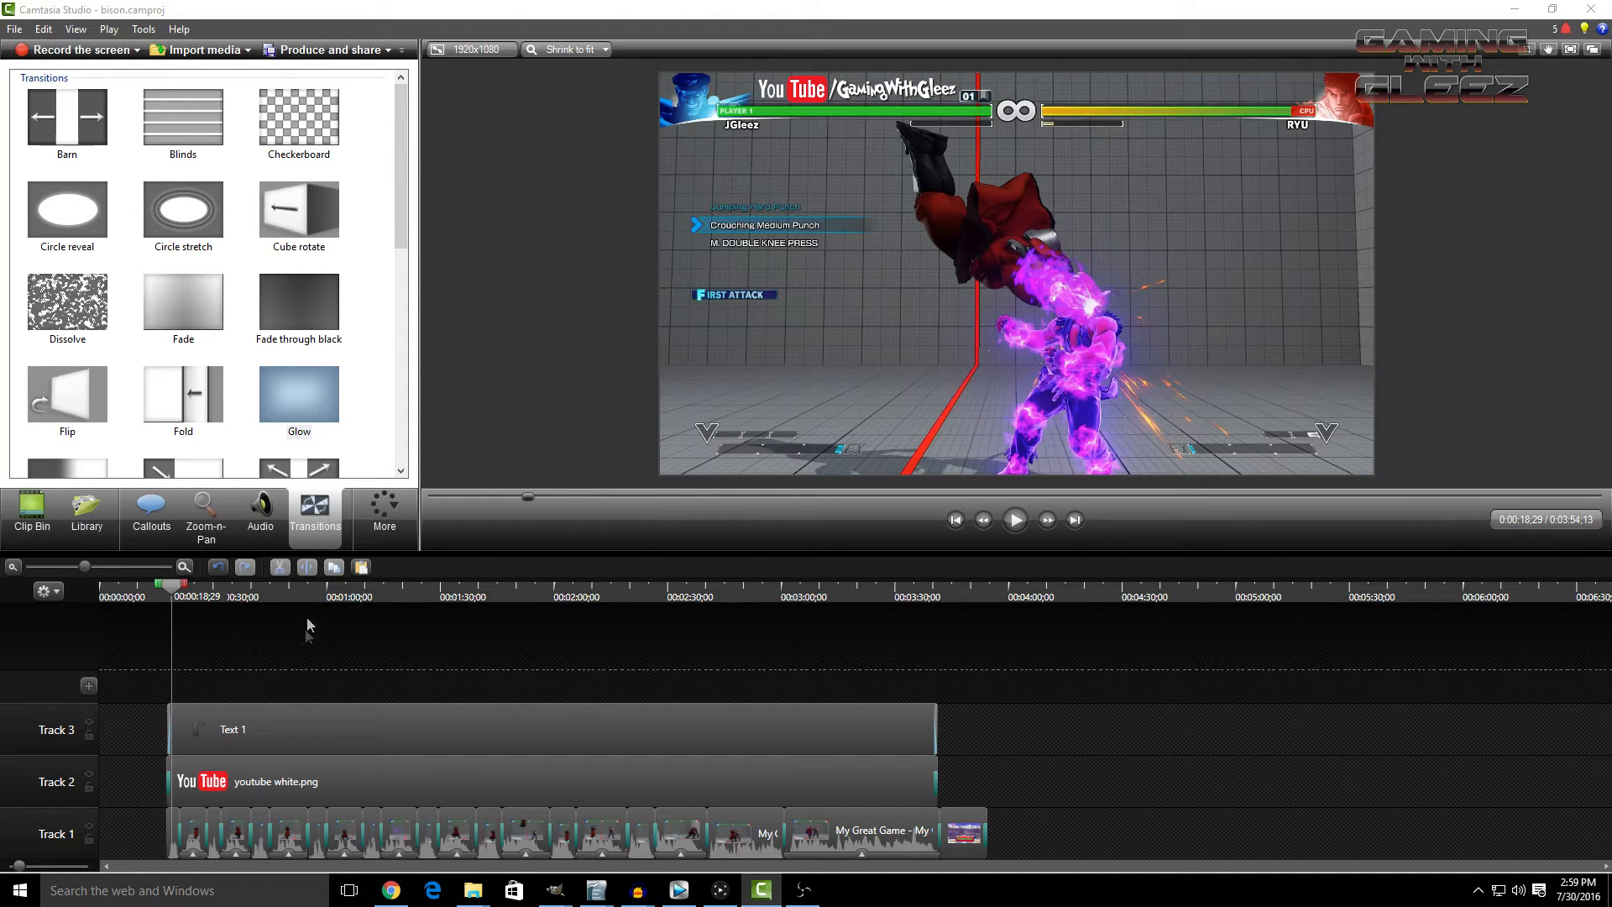
left_click(1015, 520)
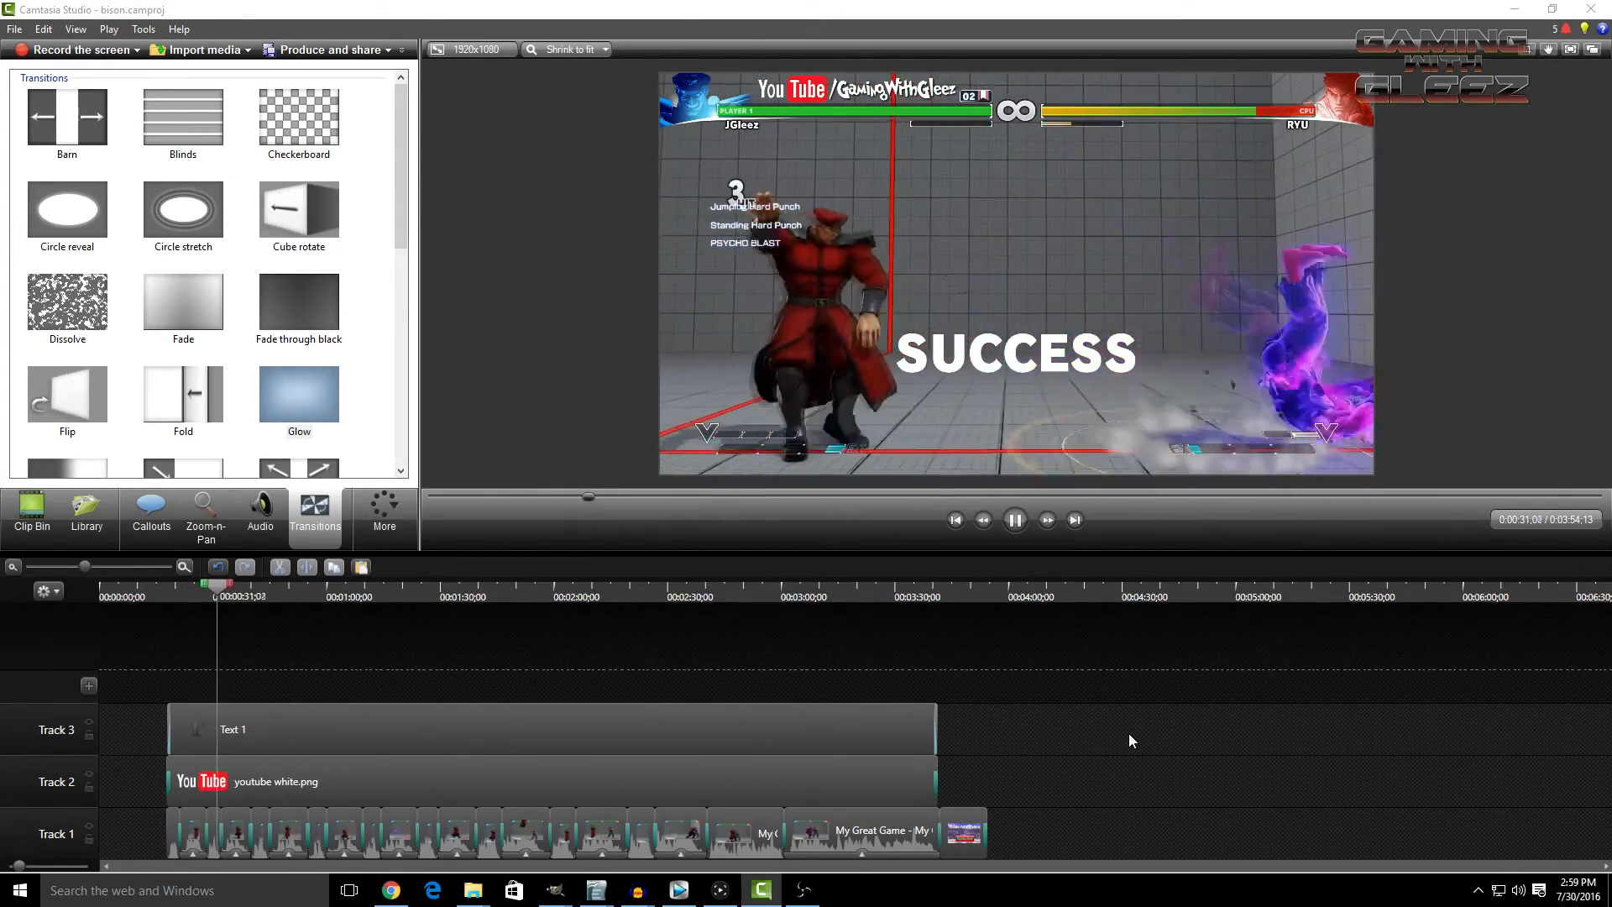
left_click(1018, 520)
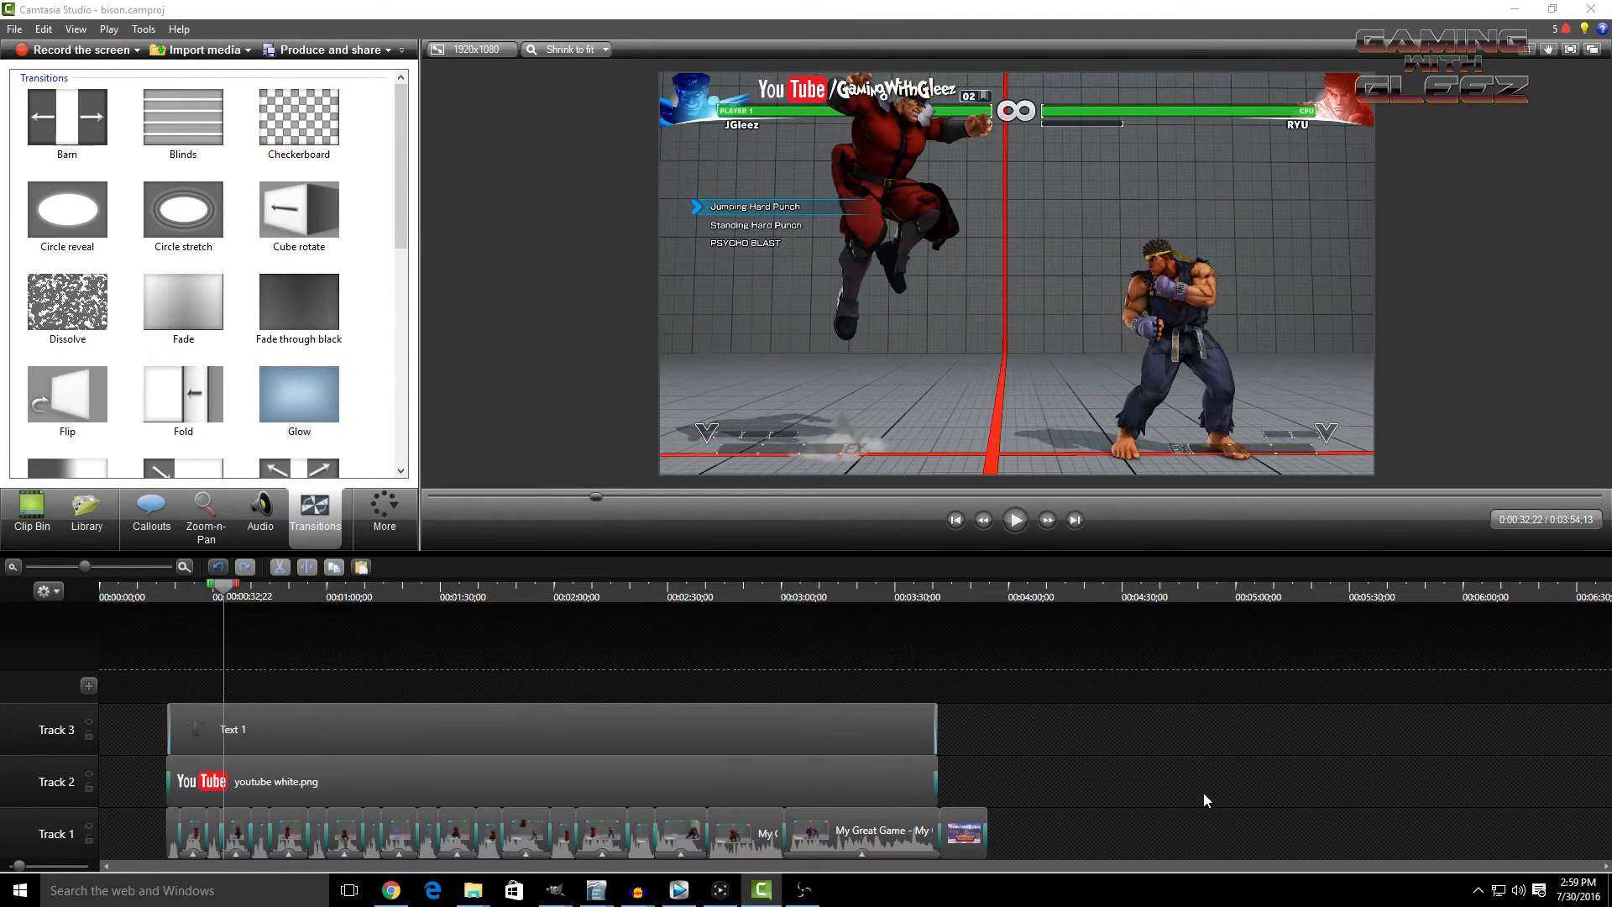
- Start a media import, browse the Downloads folder for music and audition ES_Dancefloor Mayhem Nr 11 in VLC at a higher volume
left_click(4, 507)
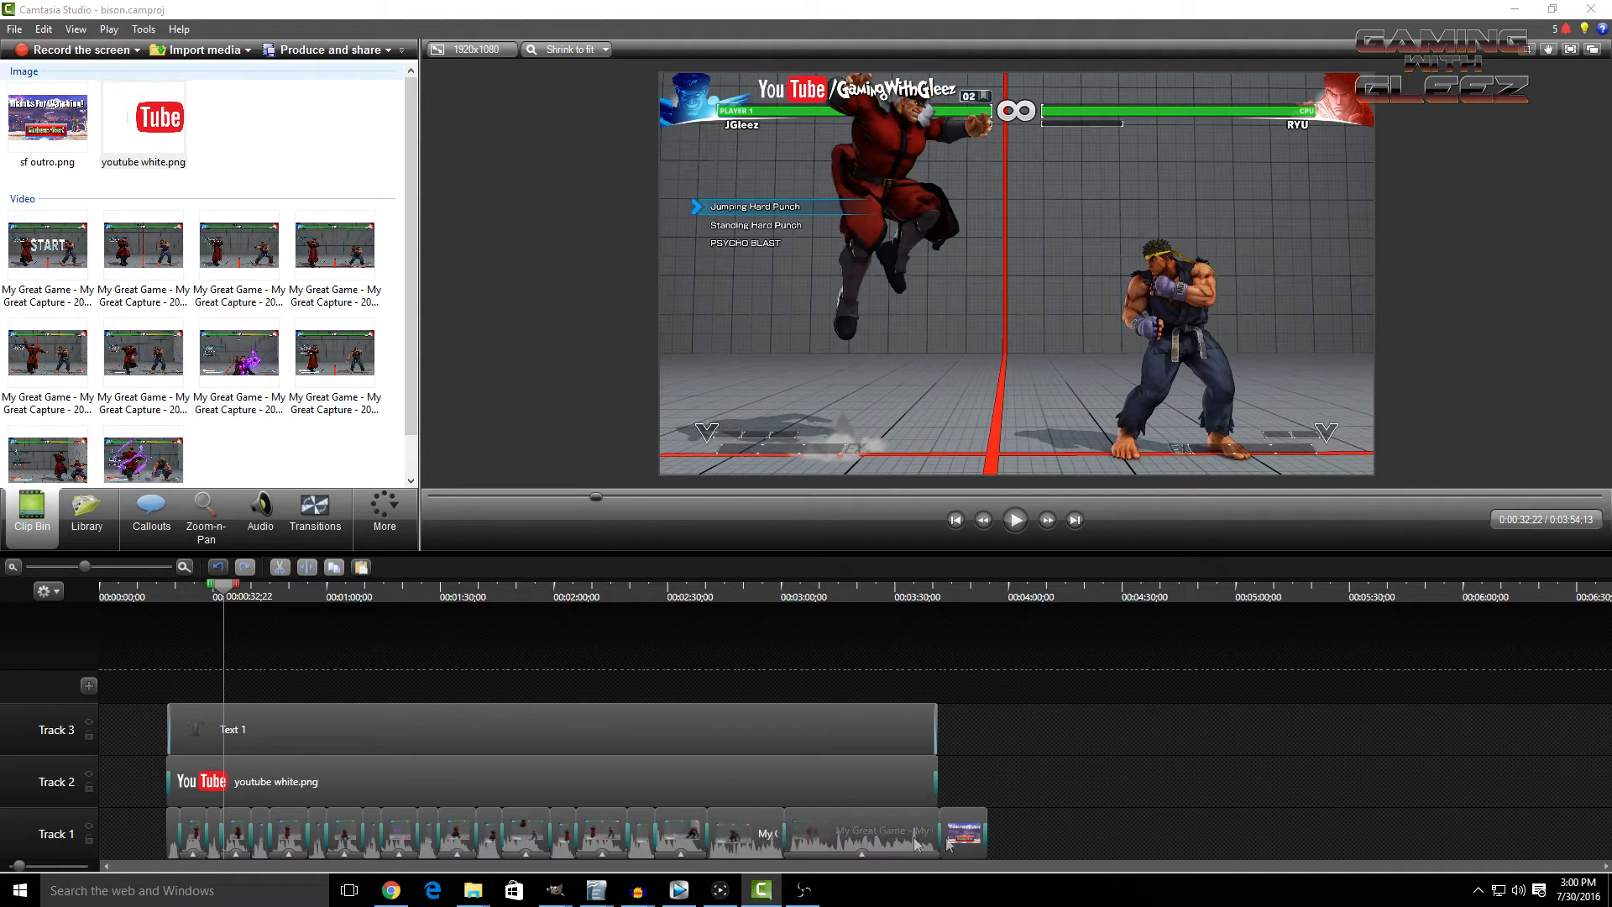
left_click(201, 49)
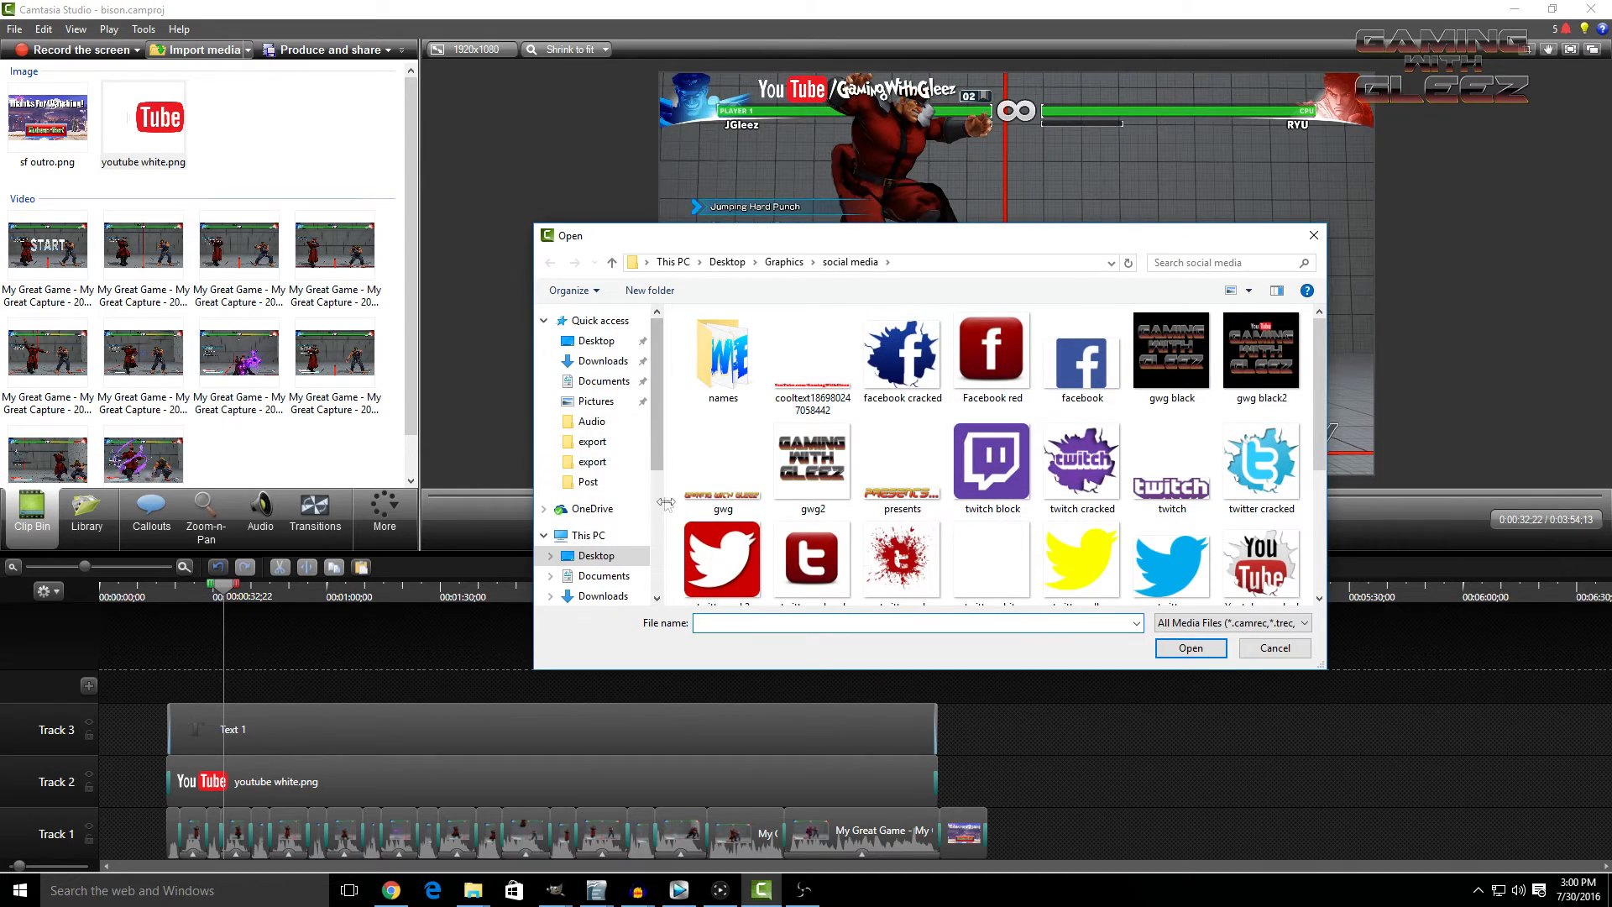
left_click(602, 596)
scroll(922, 503, "down", 5)
scroll(922, 504, "up", 10)
scroll(990, 453, "down", 3)
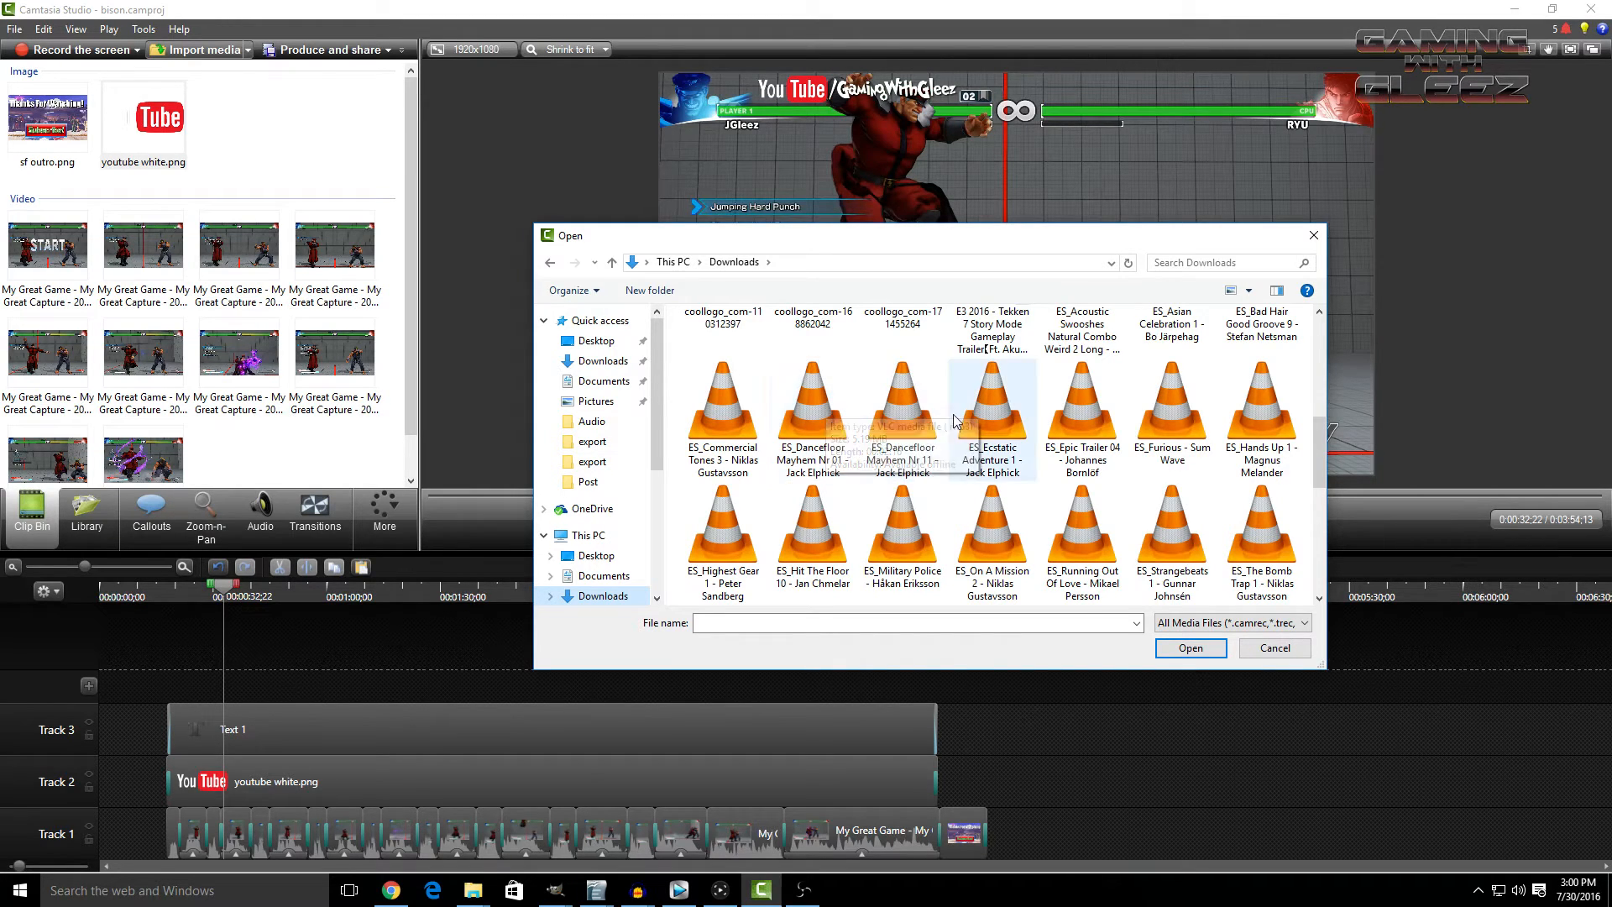
right_click(897, 416)
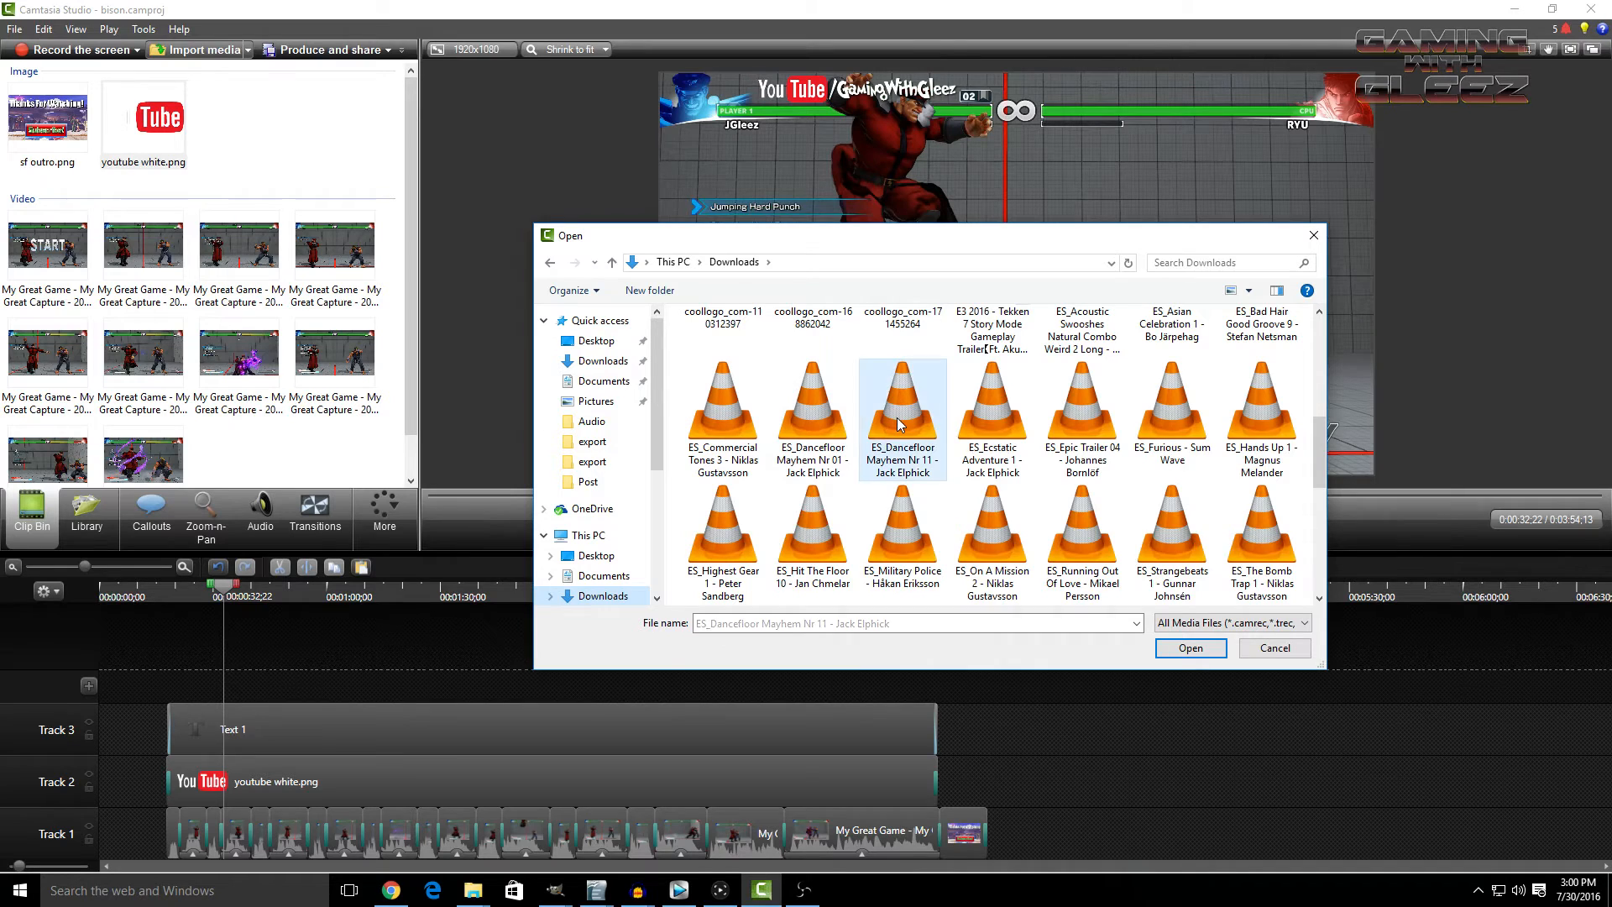
left_click(962, 454)
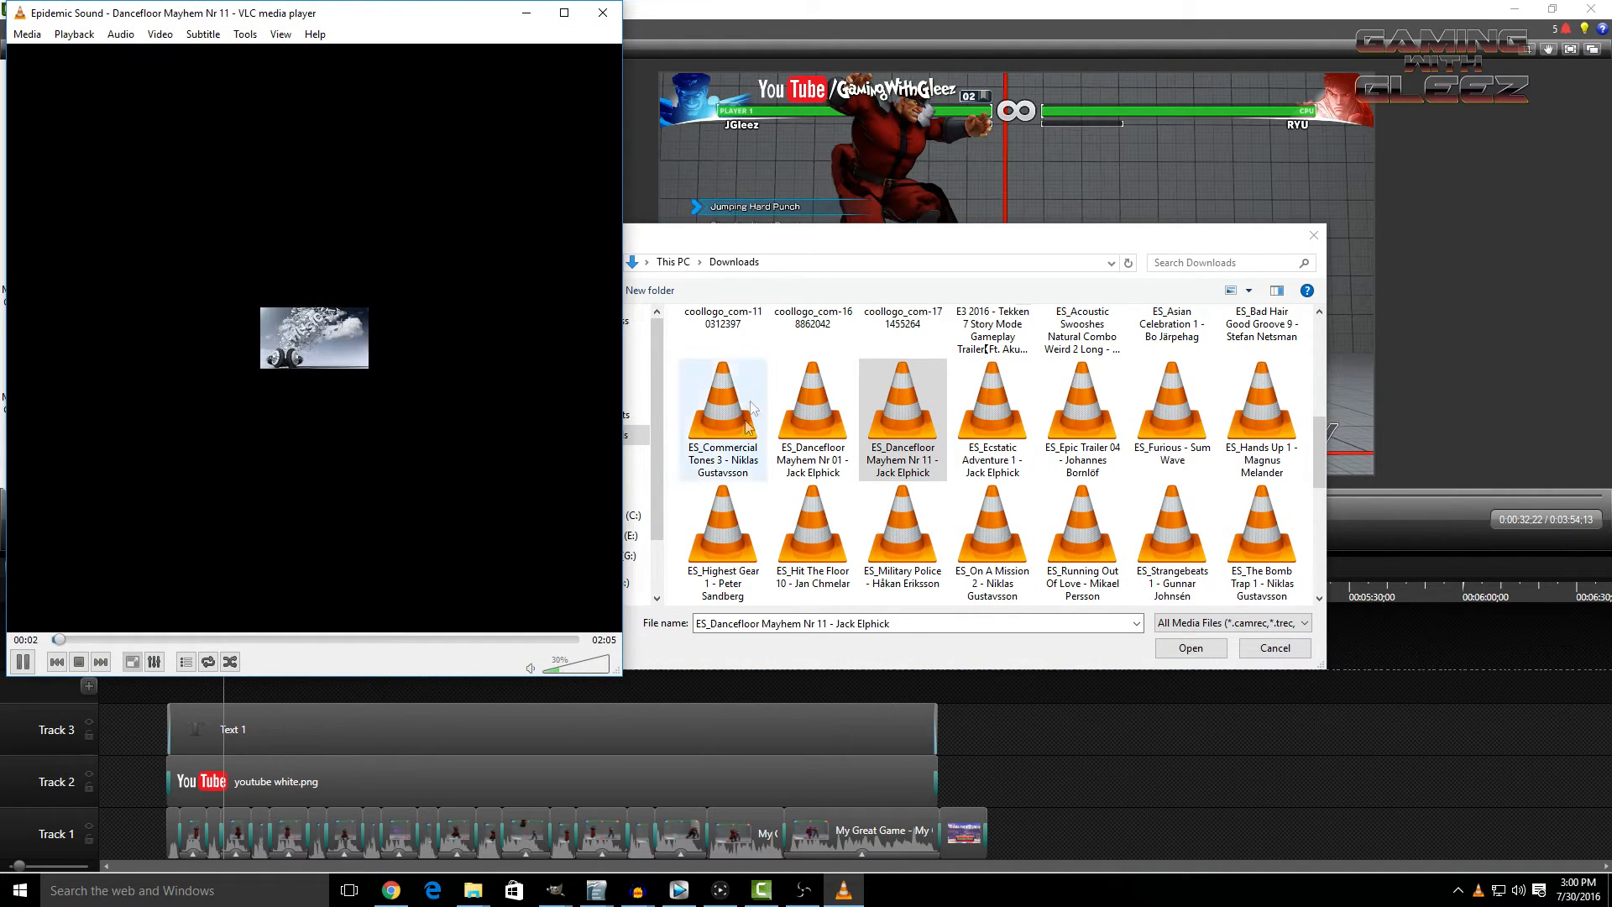
left_click(579, 669)
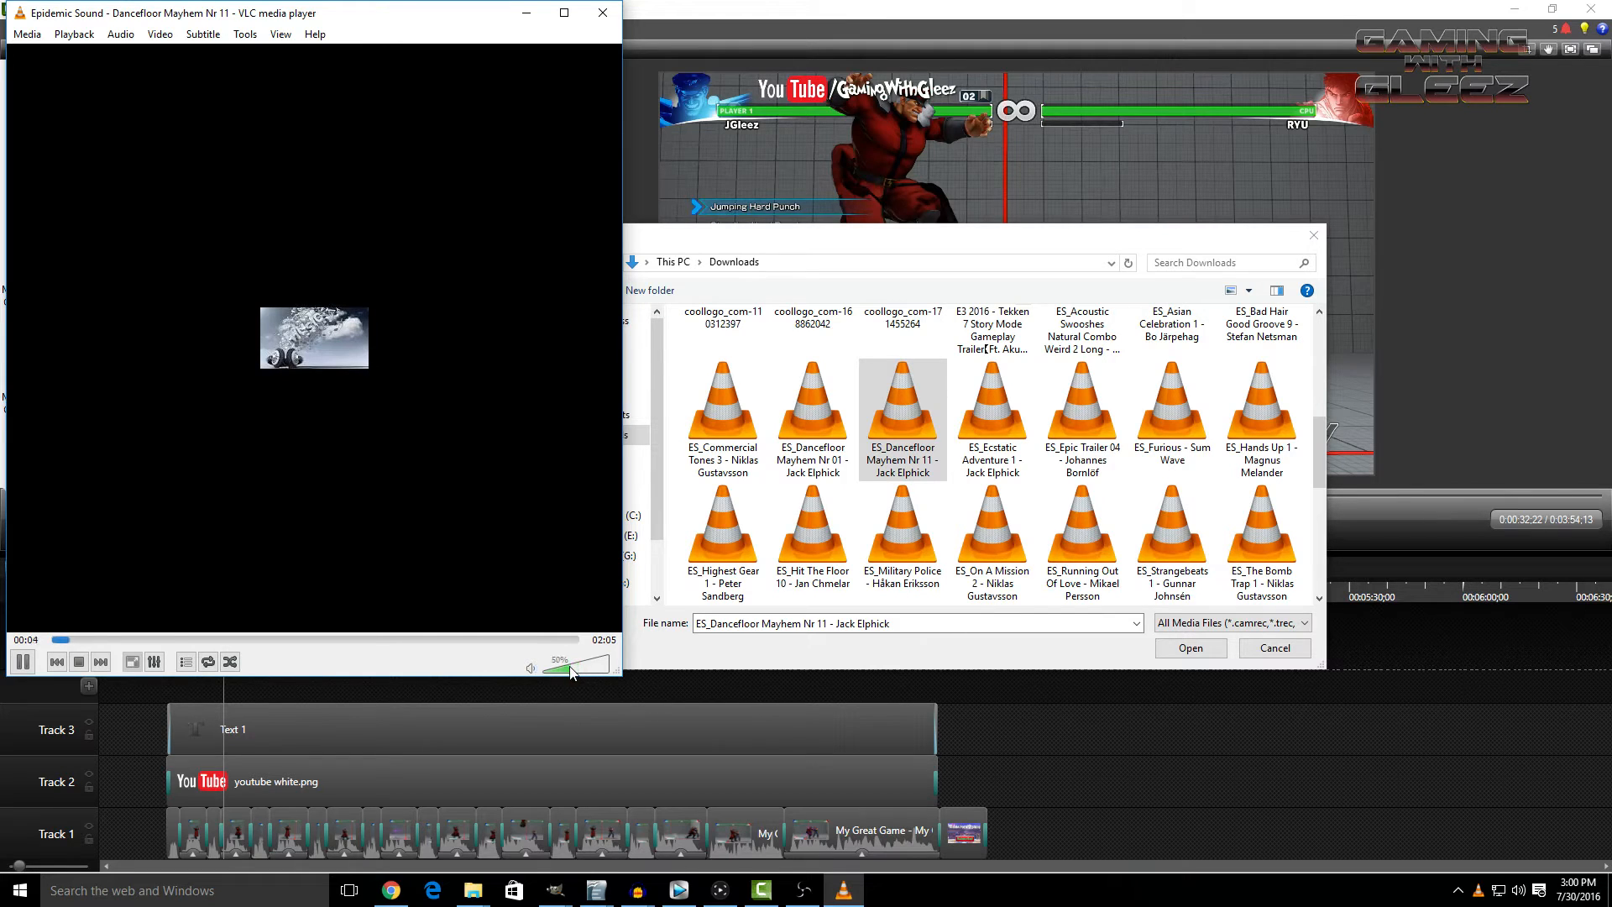
- Audition the ES_Ecstatic Adventure 1 and ES_Epic Trailer 04 tracks, skipping ahead in the latter and raising the player volume
right_click(991, 417)
left_click(1049, 458)
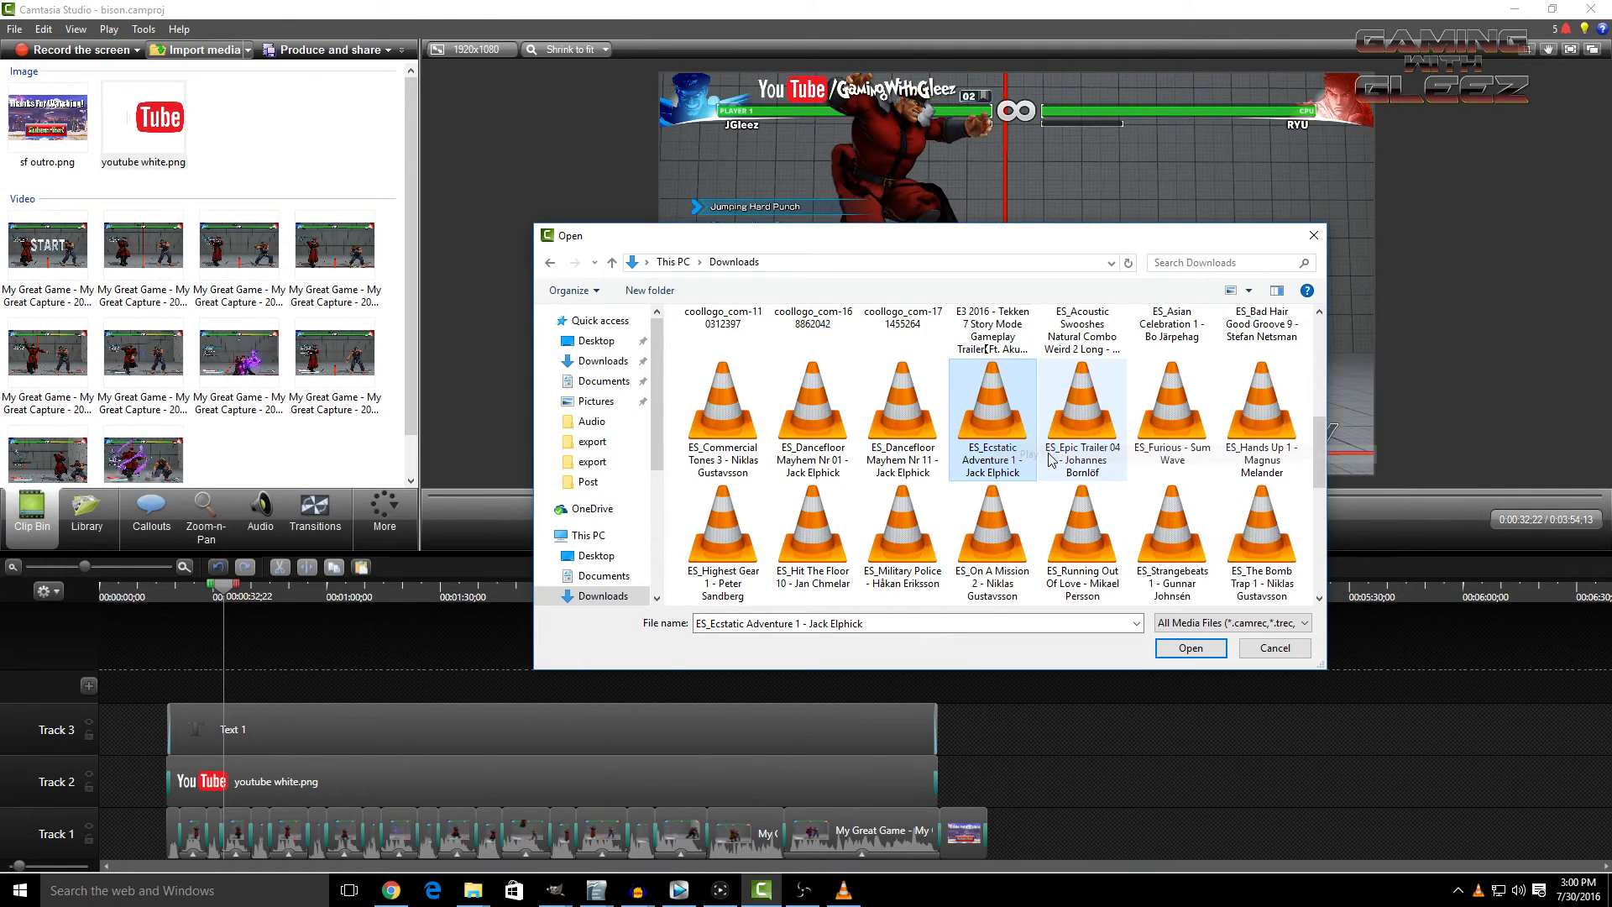
right_click(1088, 434)
key("Escape")
left_click(1089, 554)
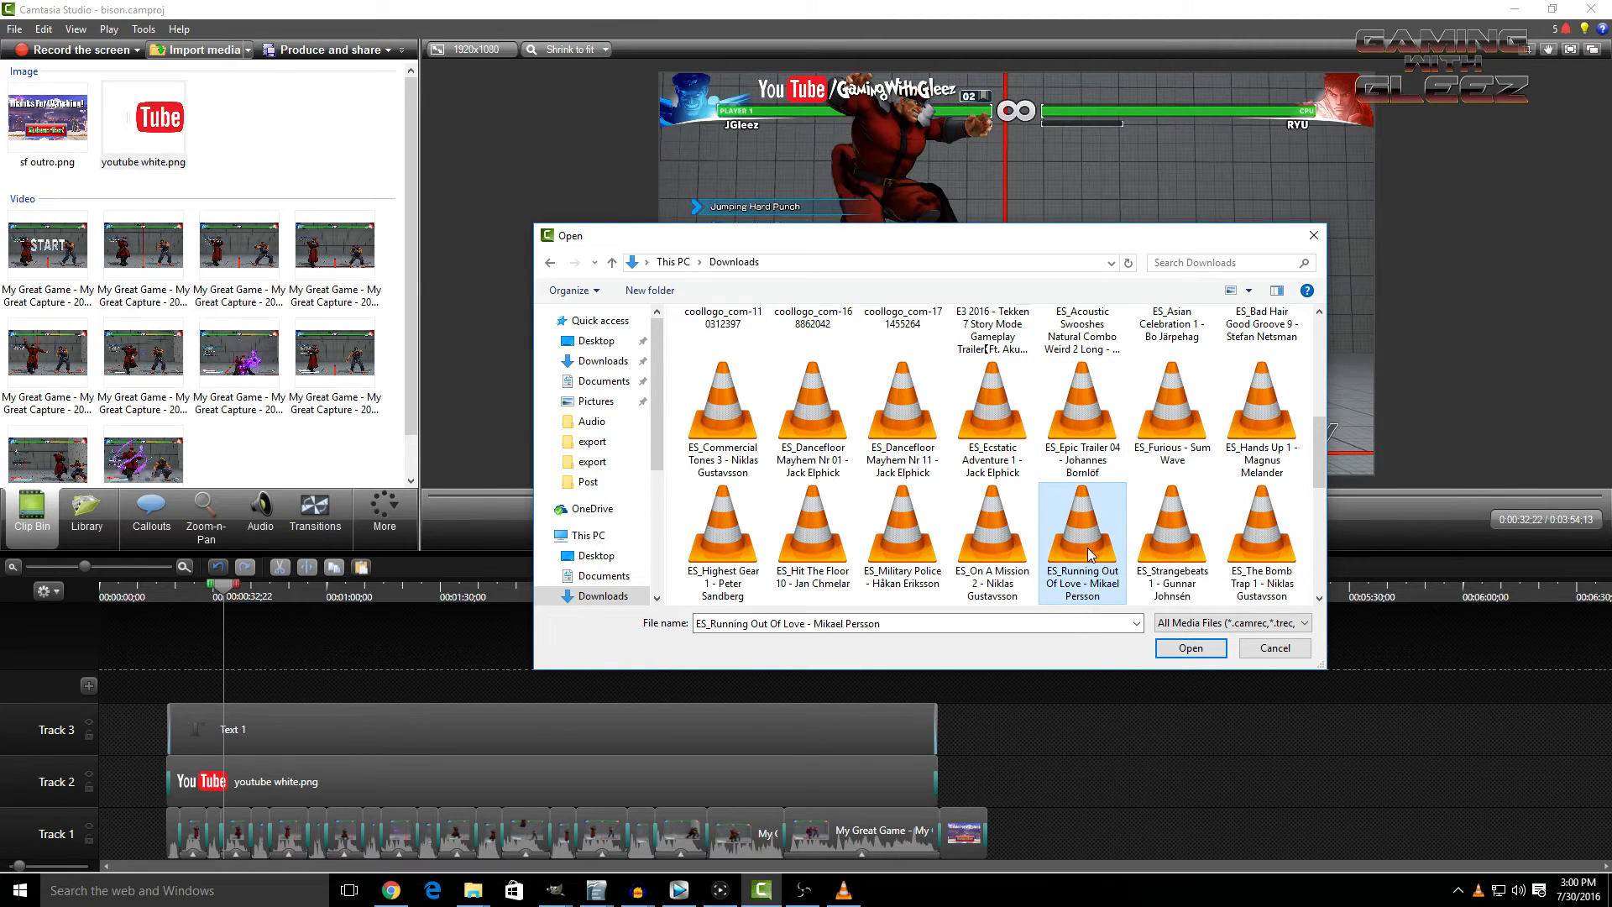
scroll(1078, 525, "down", 2)
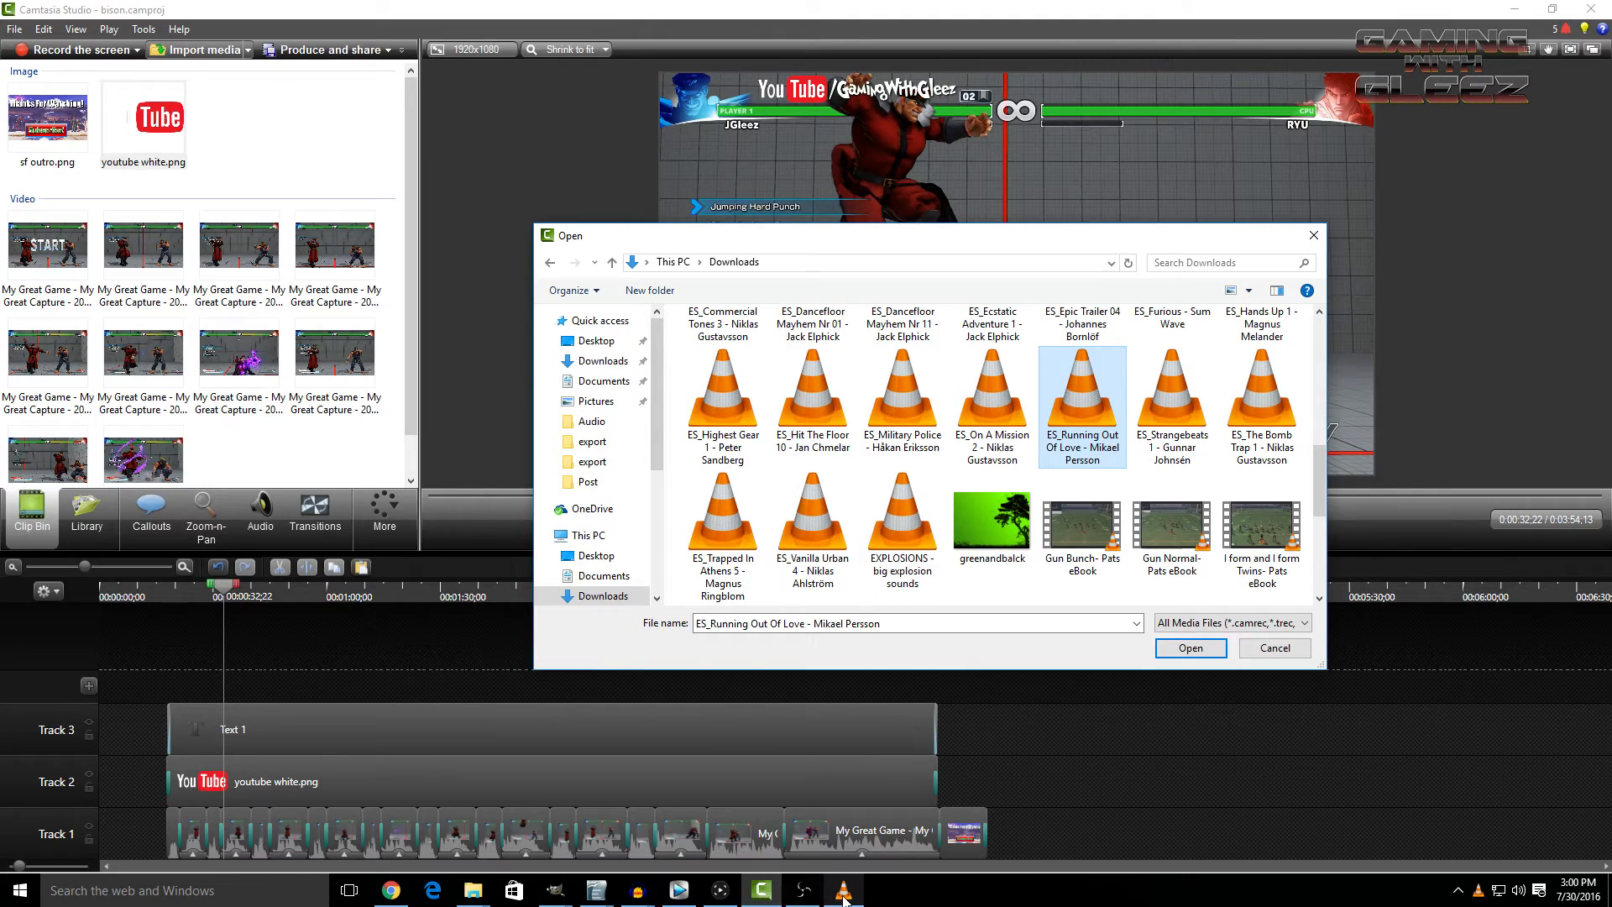
left_click(215, 640)
left_click(601, 666)
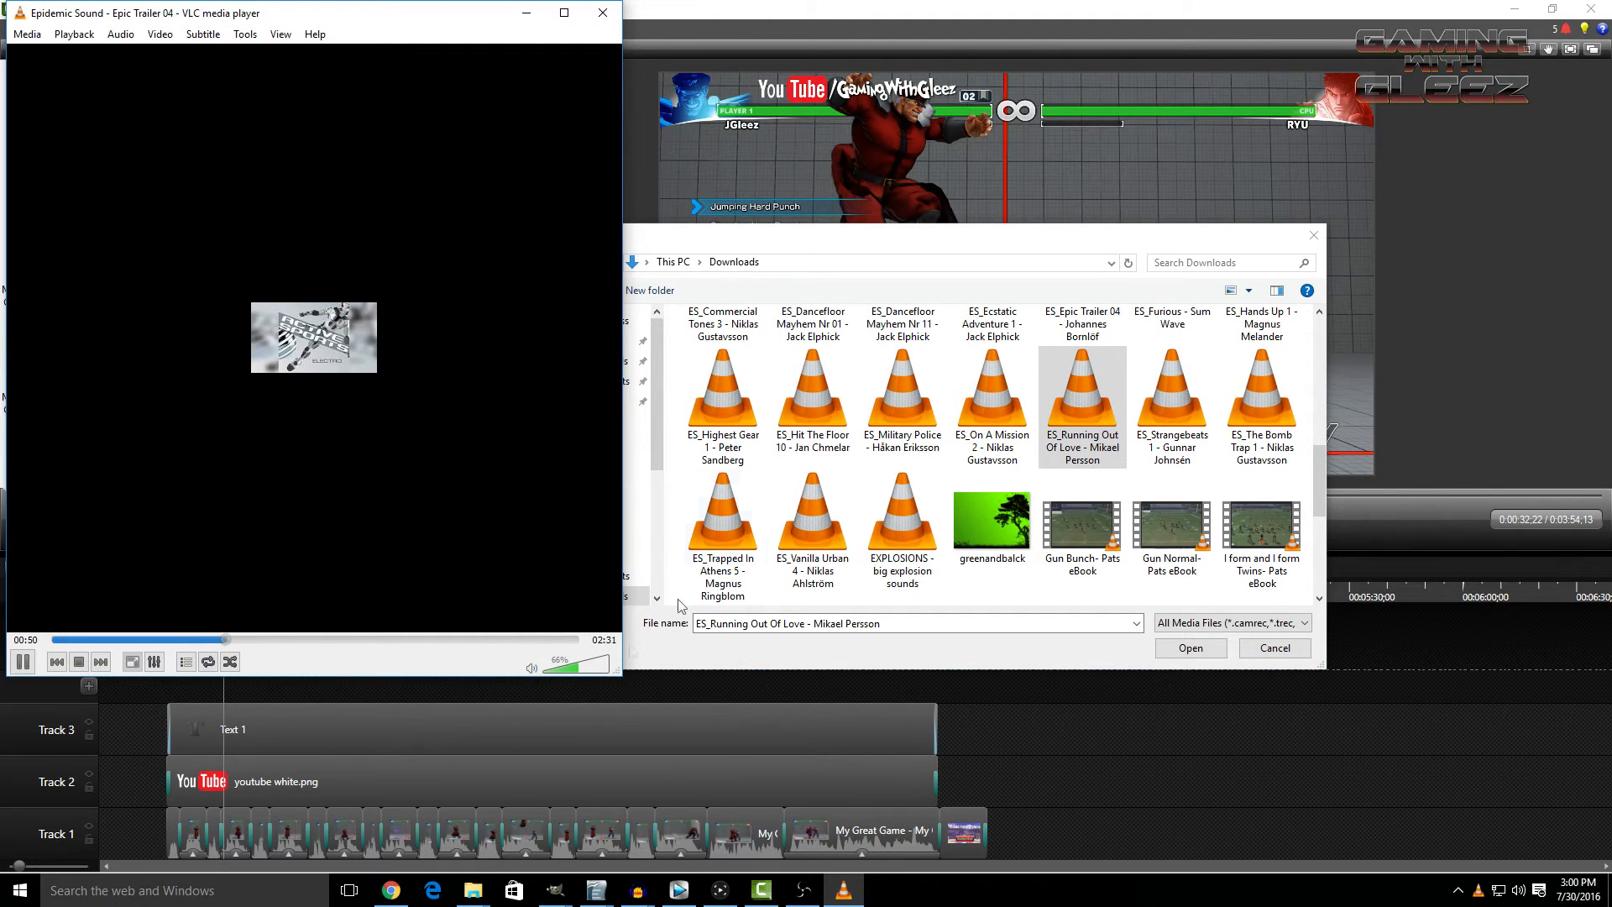
- Audition the ES_Military Police track in VLC, then close the player
right_click(911, 417)
left_click(965, 456)
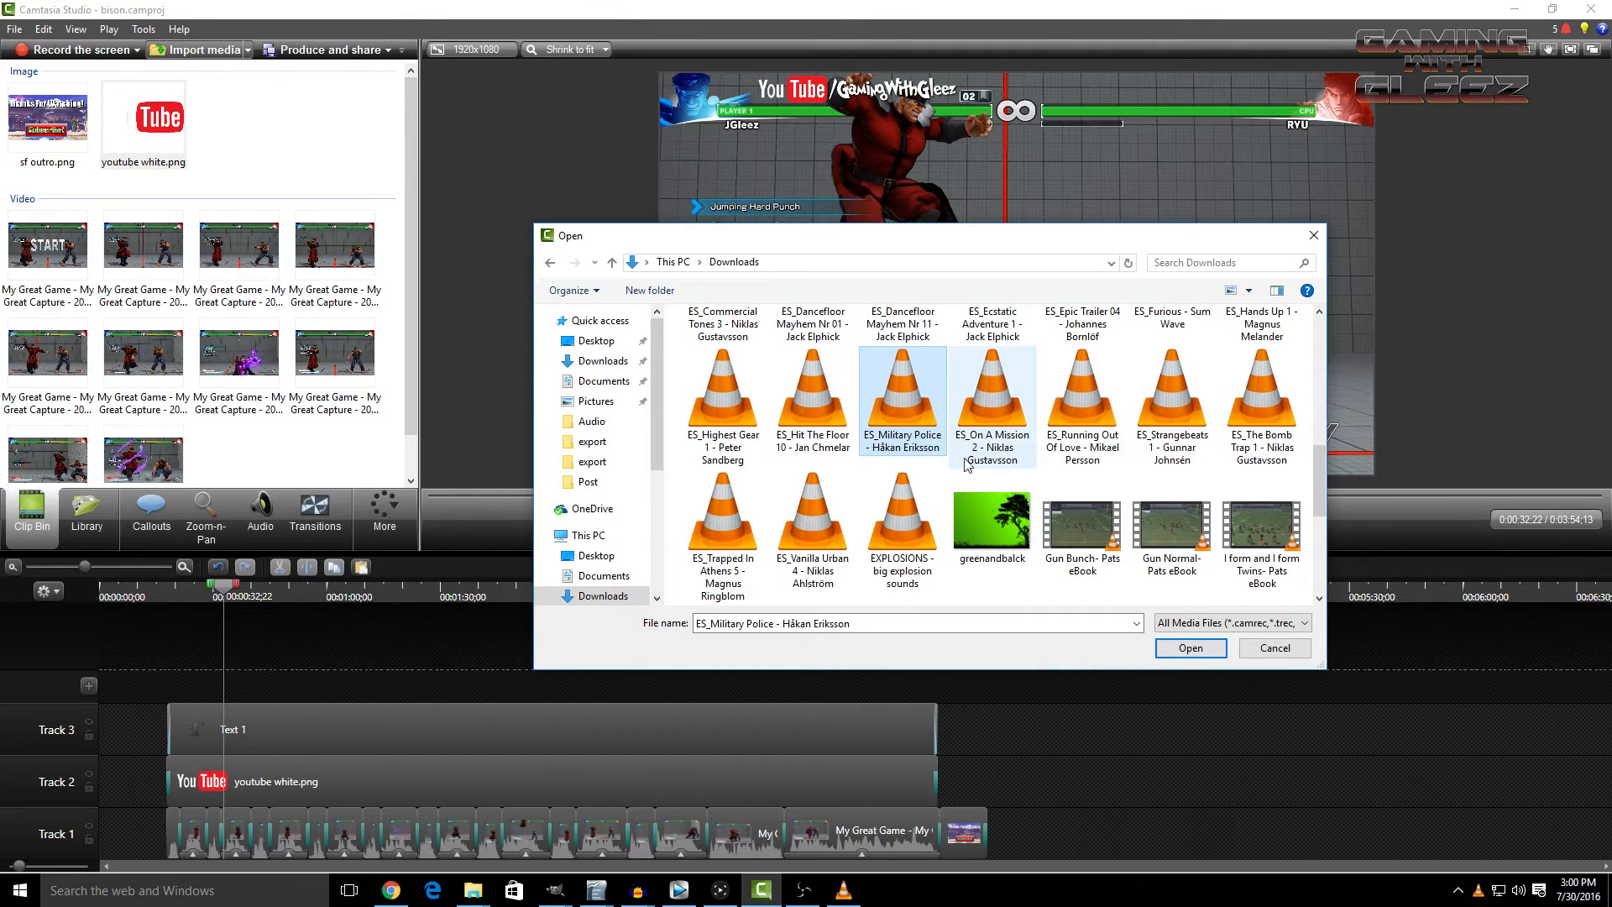
left_click(844, 890)
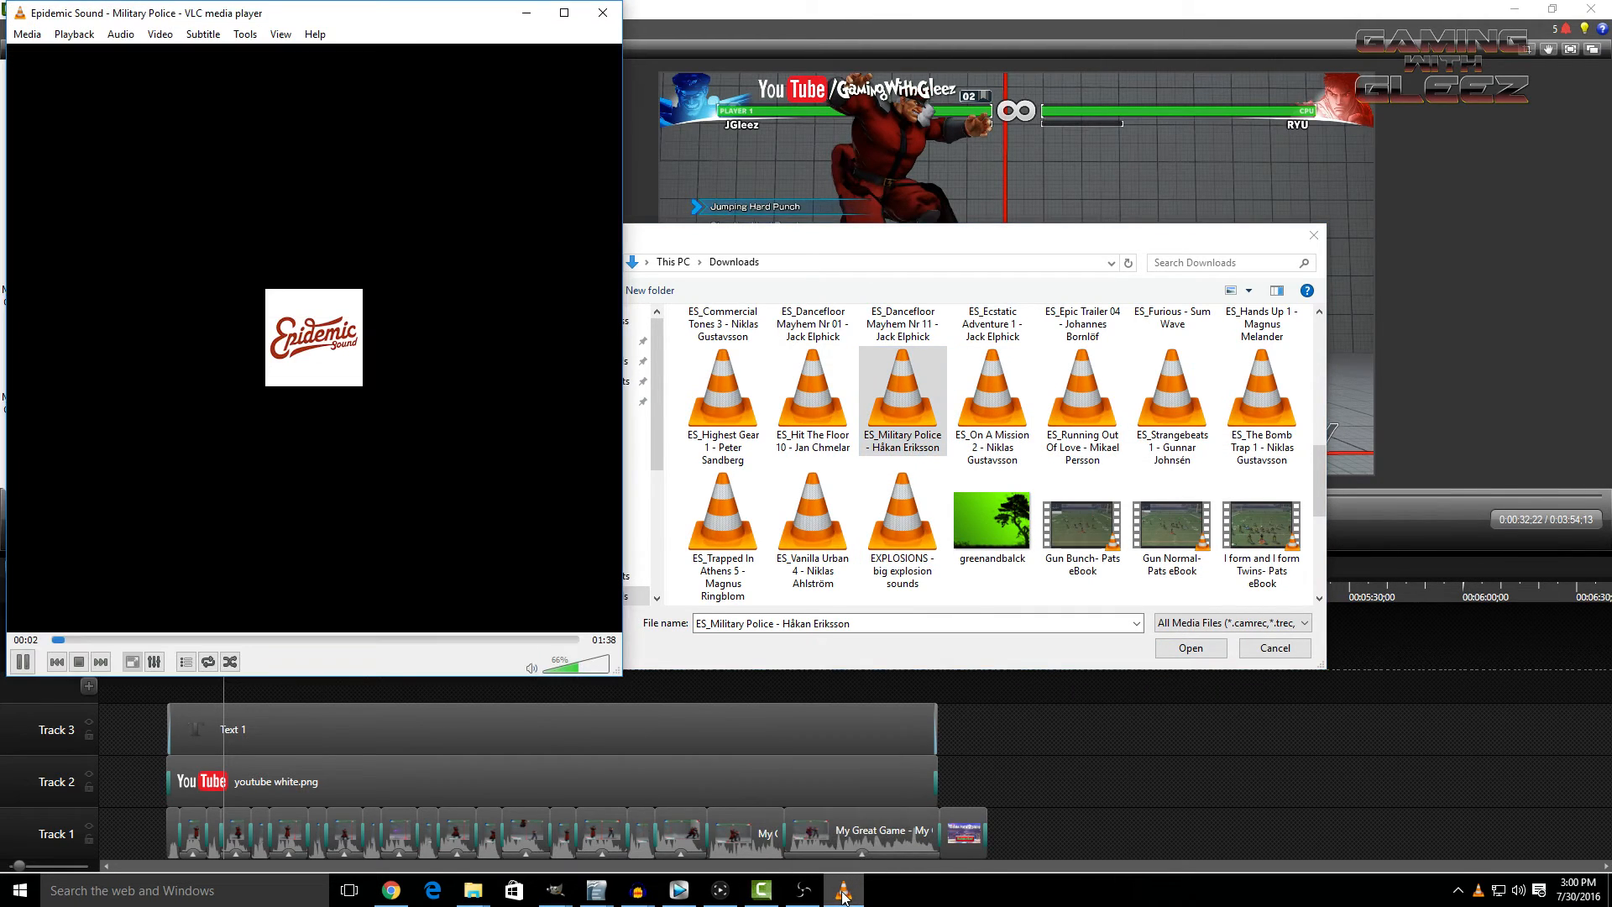
left_click(604, 13)
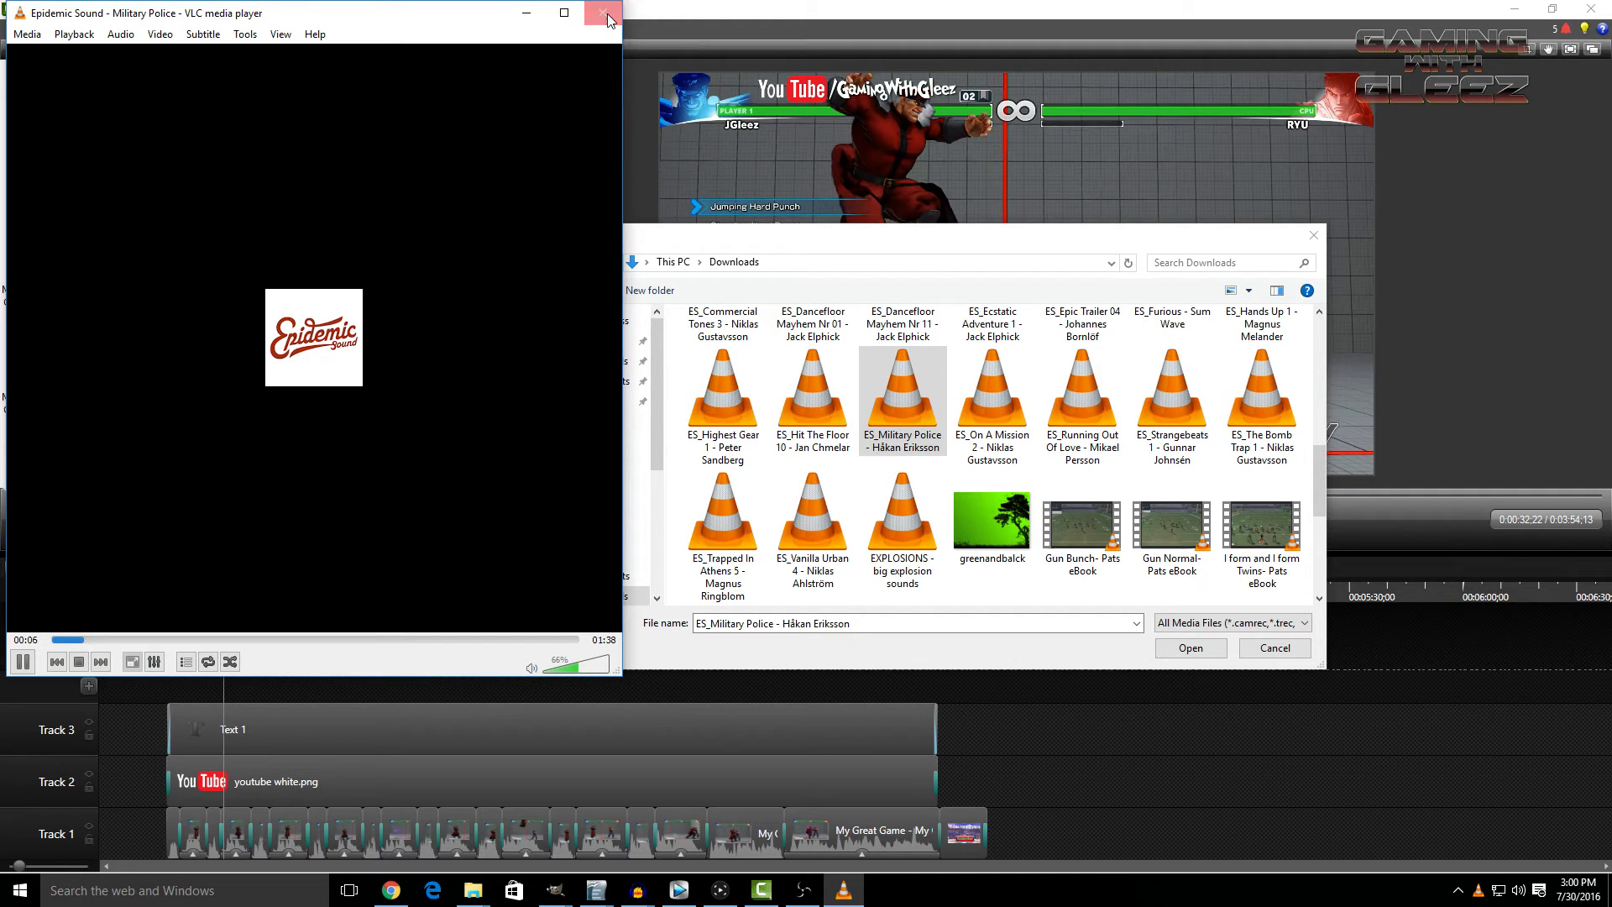
- Import the ES_Military Police track and place it at the very start of the timeline on a new track above the text
double_click(905, 405)
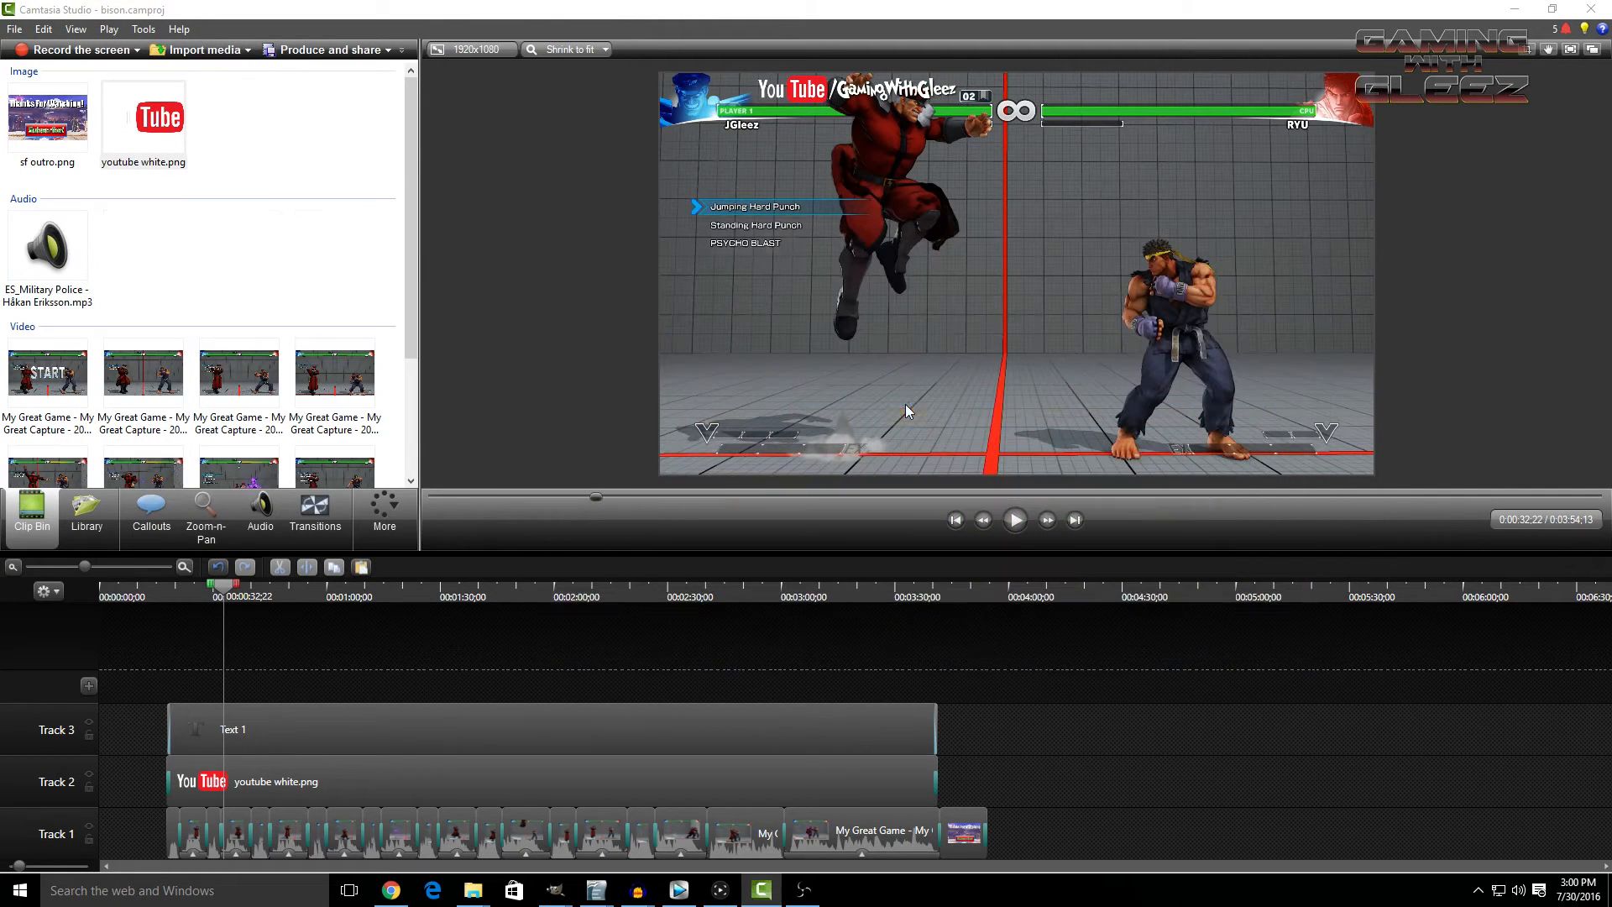
left_click_drag(48, 248, 115, 682)
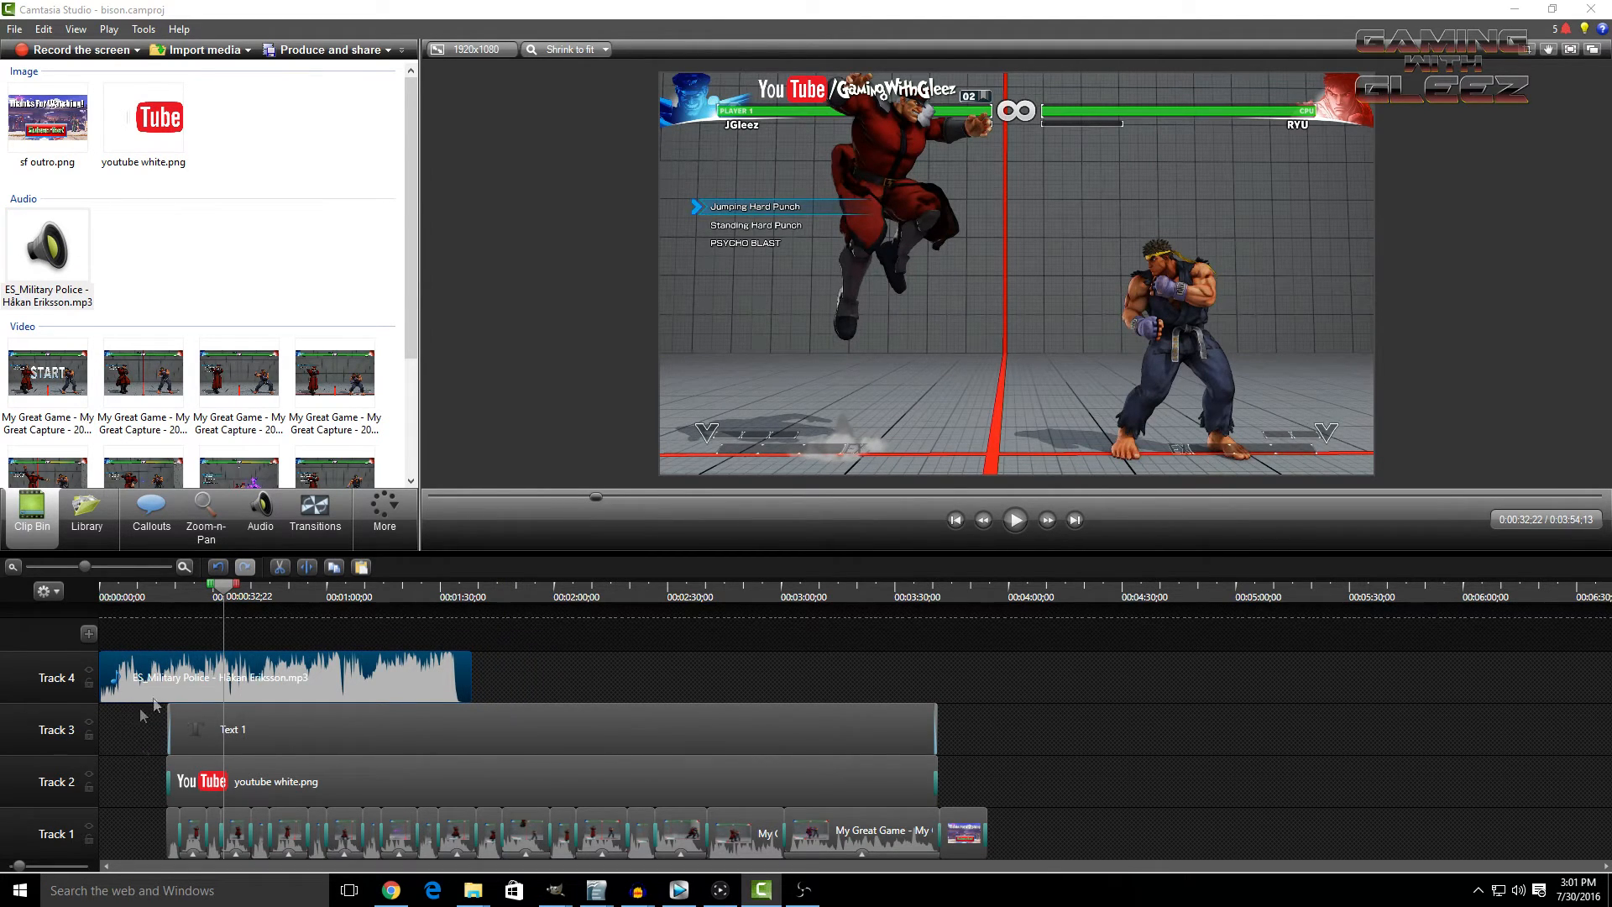
- Open the music clip for audio editing and lower its overall volume level
right_click(309, 672)
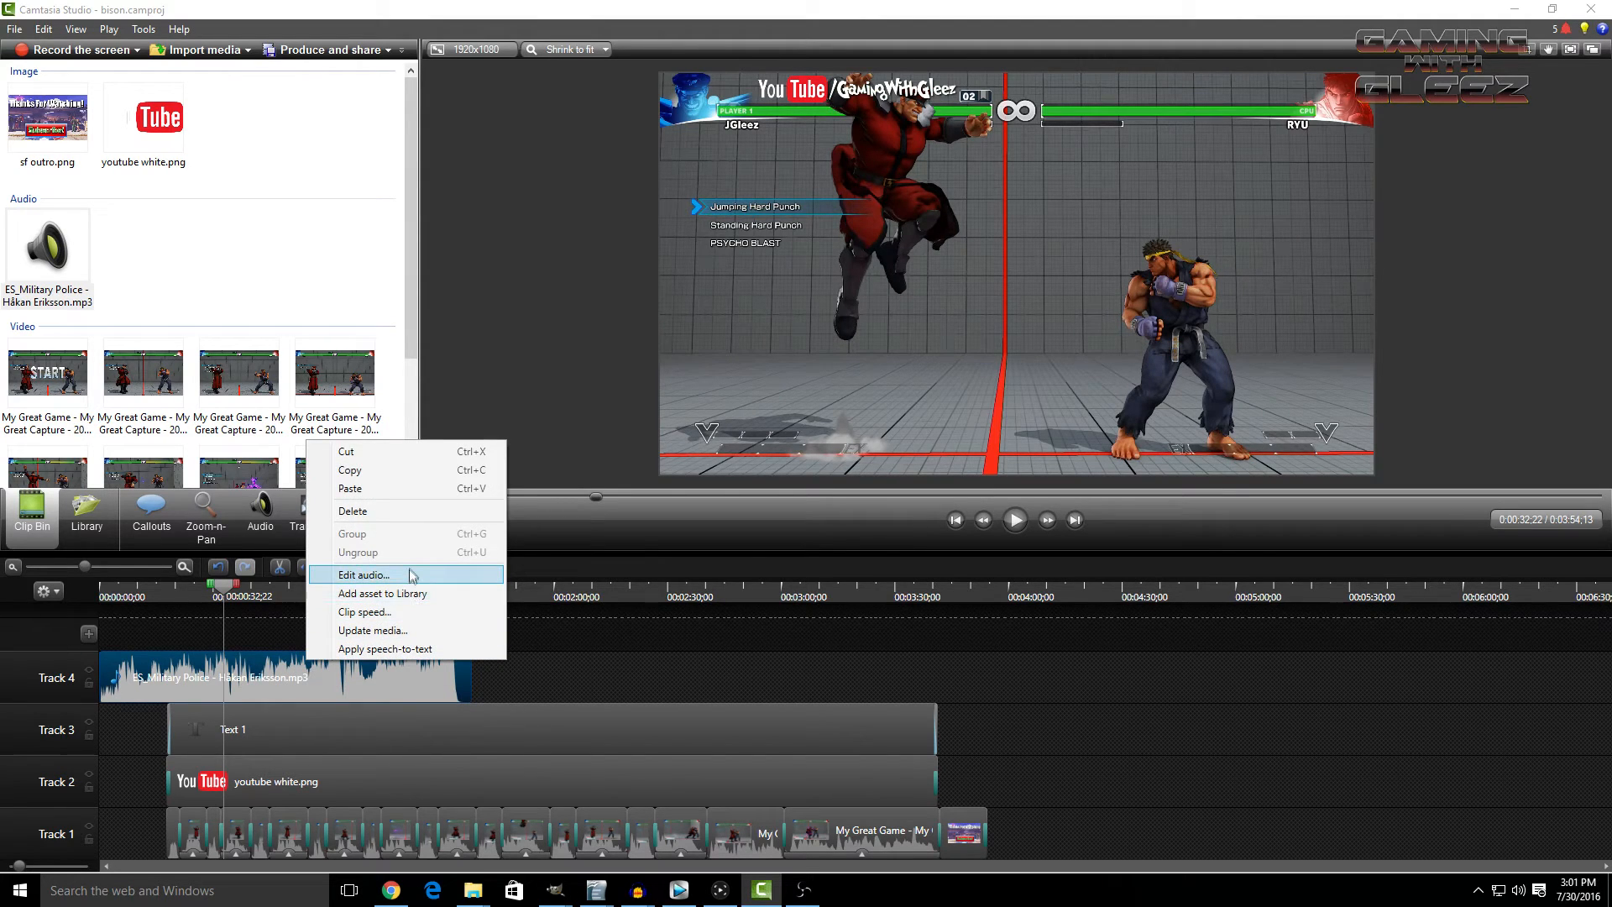
left_click(413, 574)
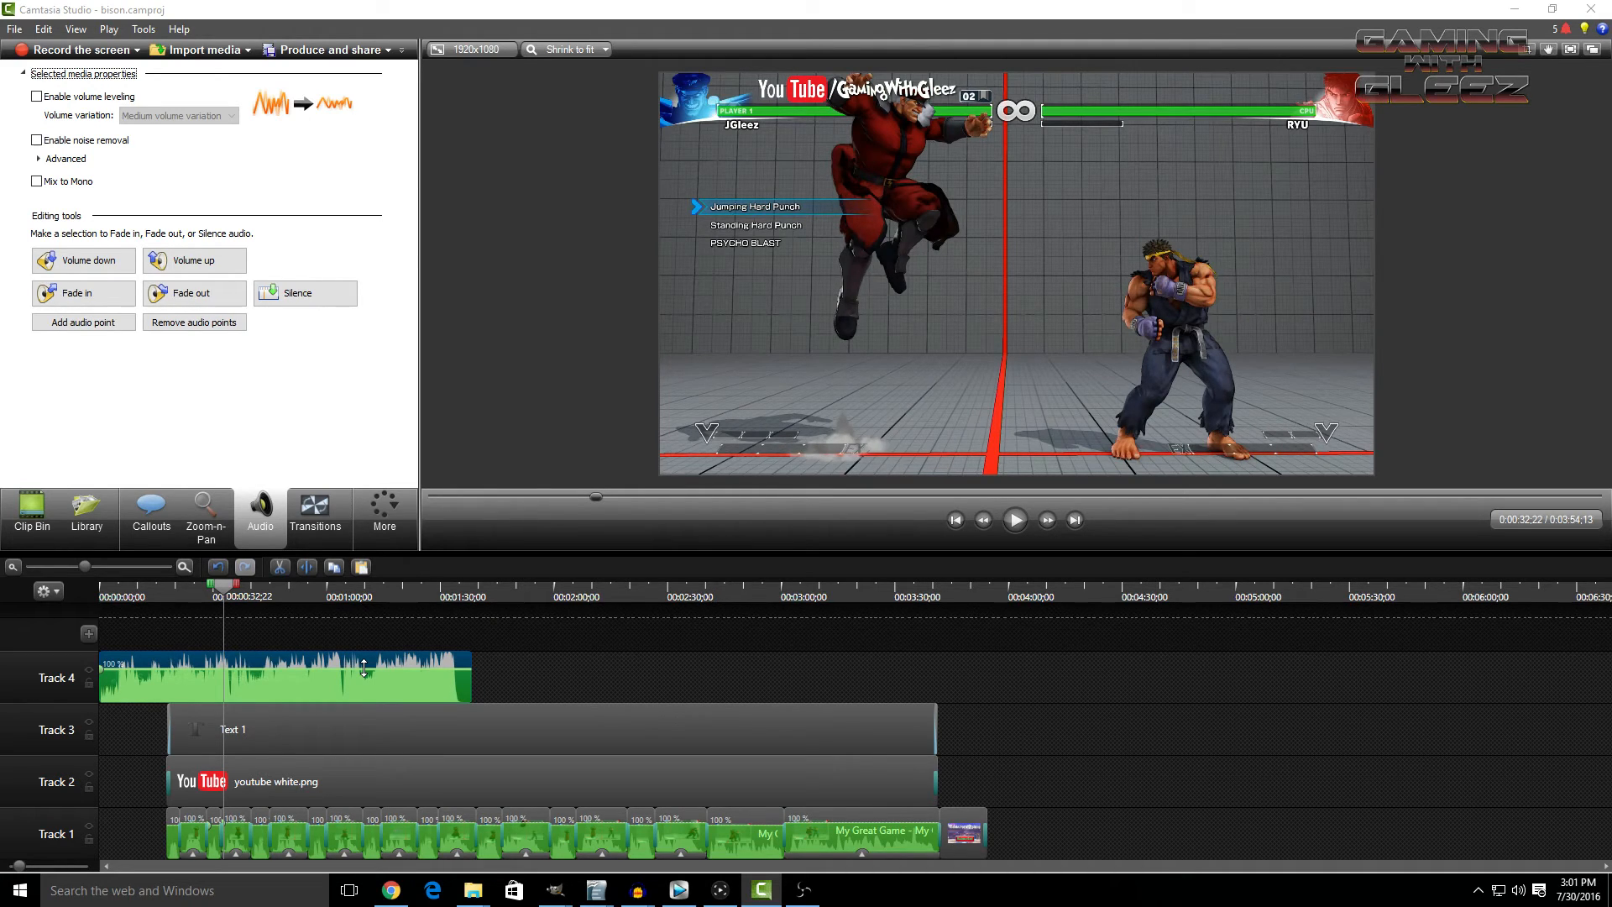
left_click_drag(364, 667, 336, 684)
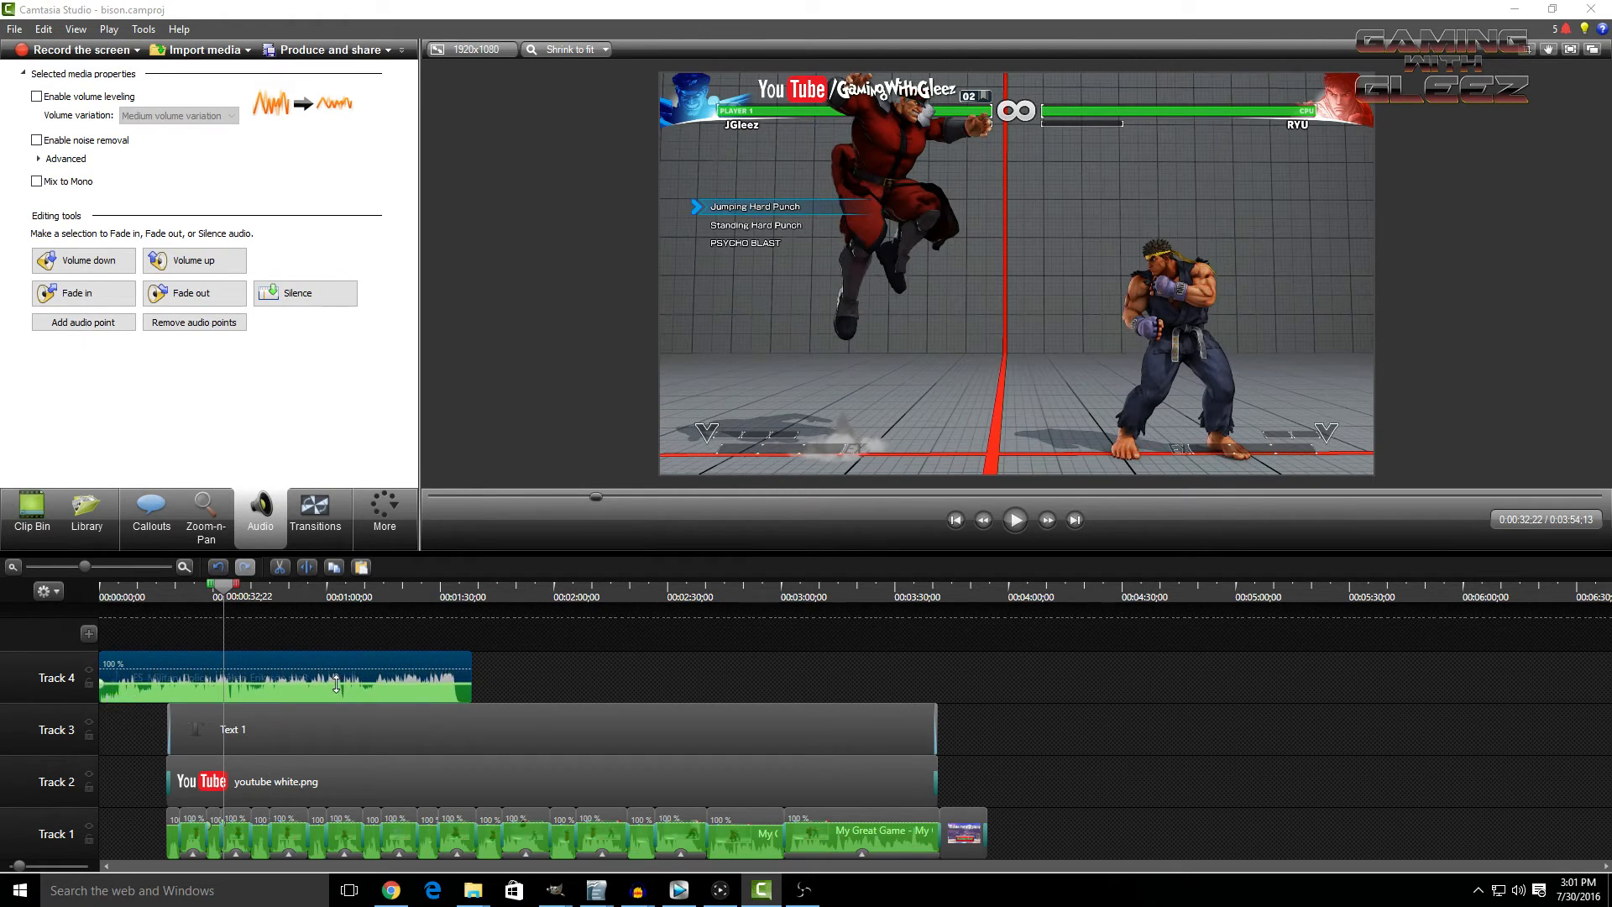
- Play back briefly from the start of the first gameplay clip to check the music level against the game audio
left_click(142, 591)
left_click_drag(144, 593, 167, 592)
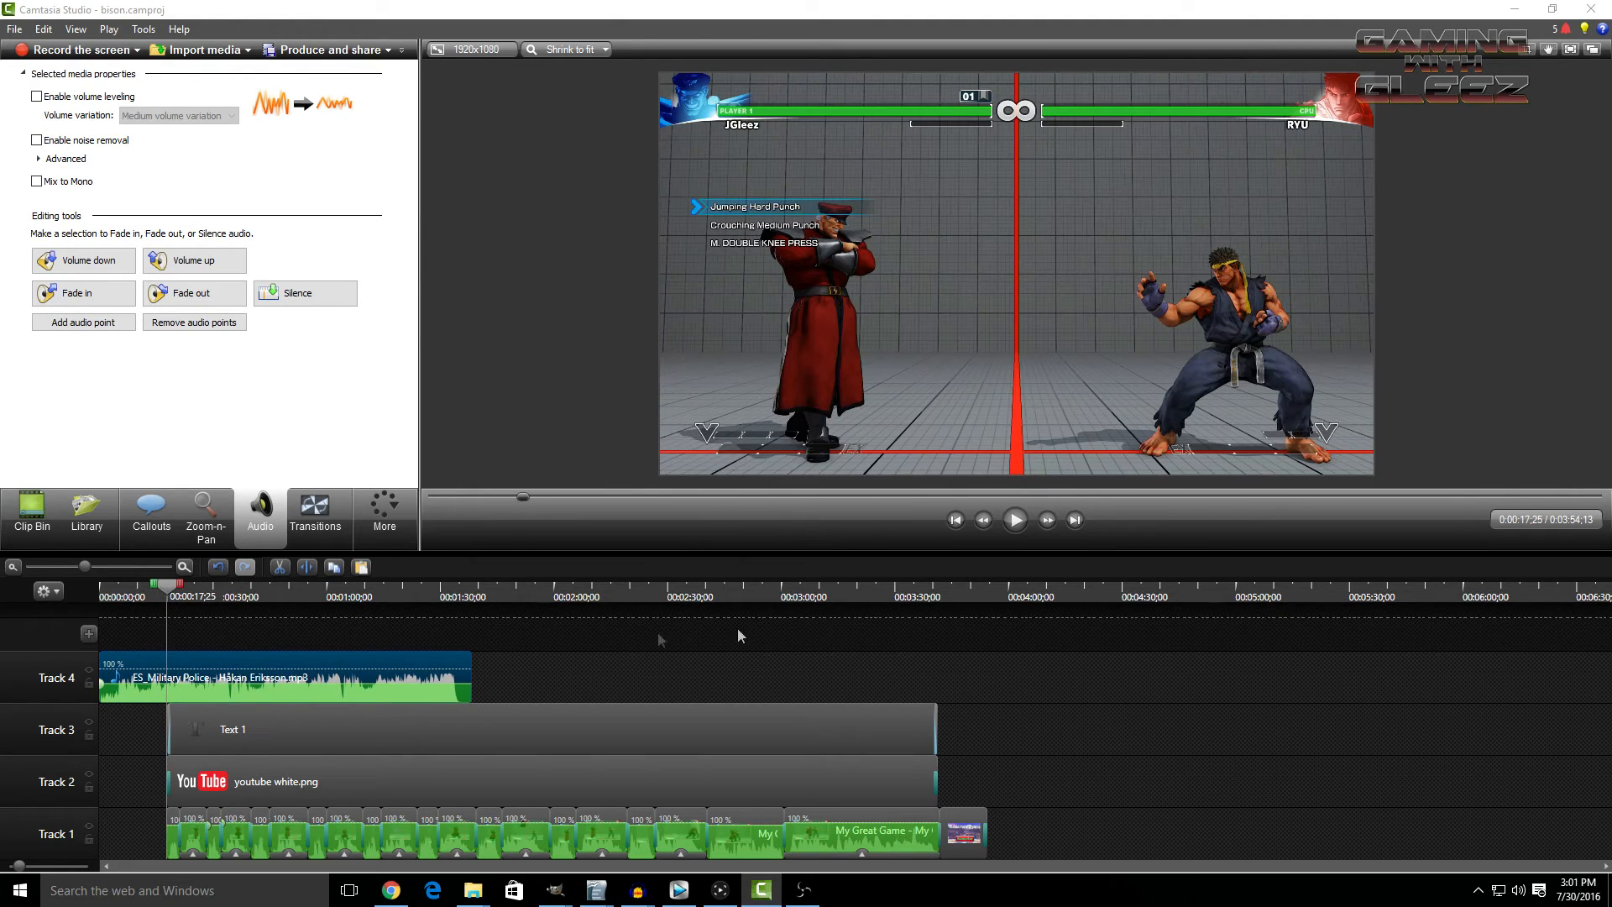
left_click(1518, 890)
left_click(1493, 732)
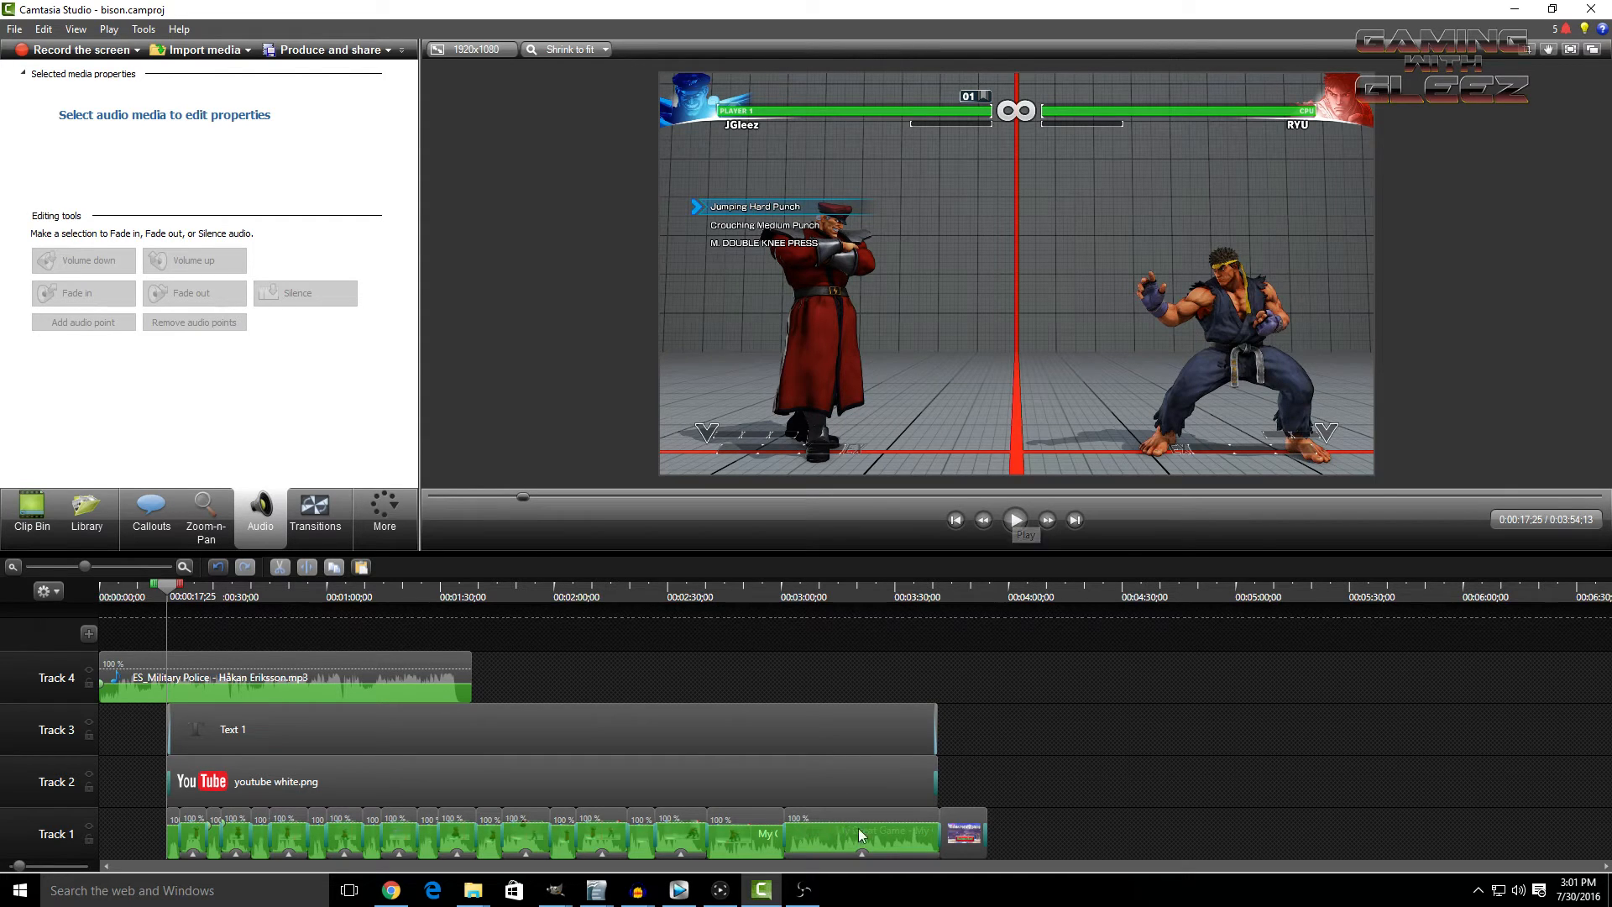
left_click(1015, 520)
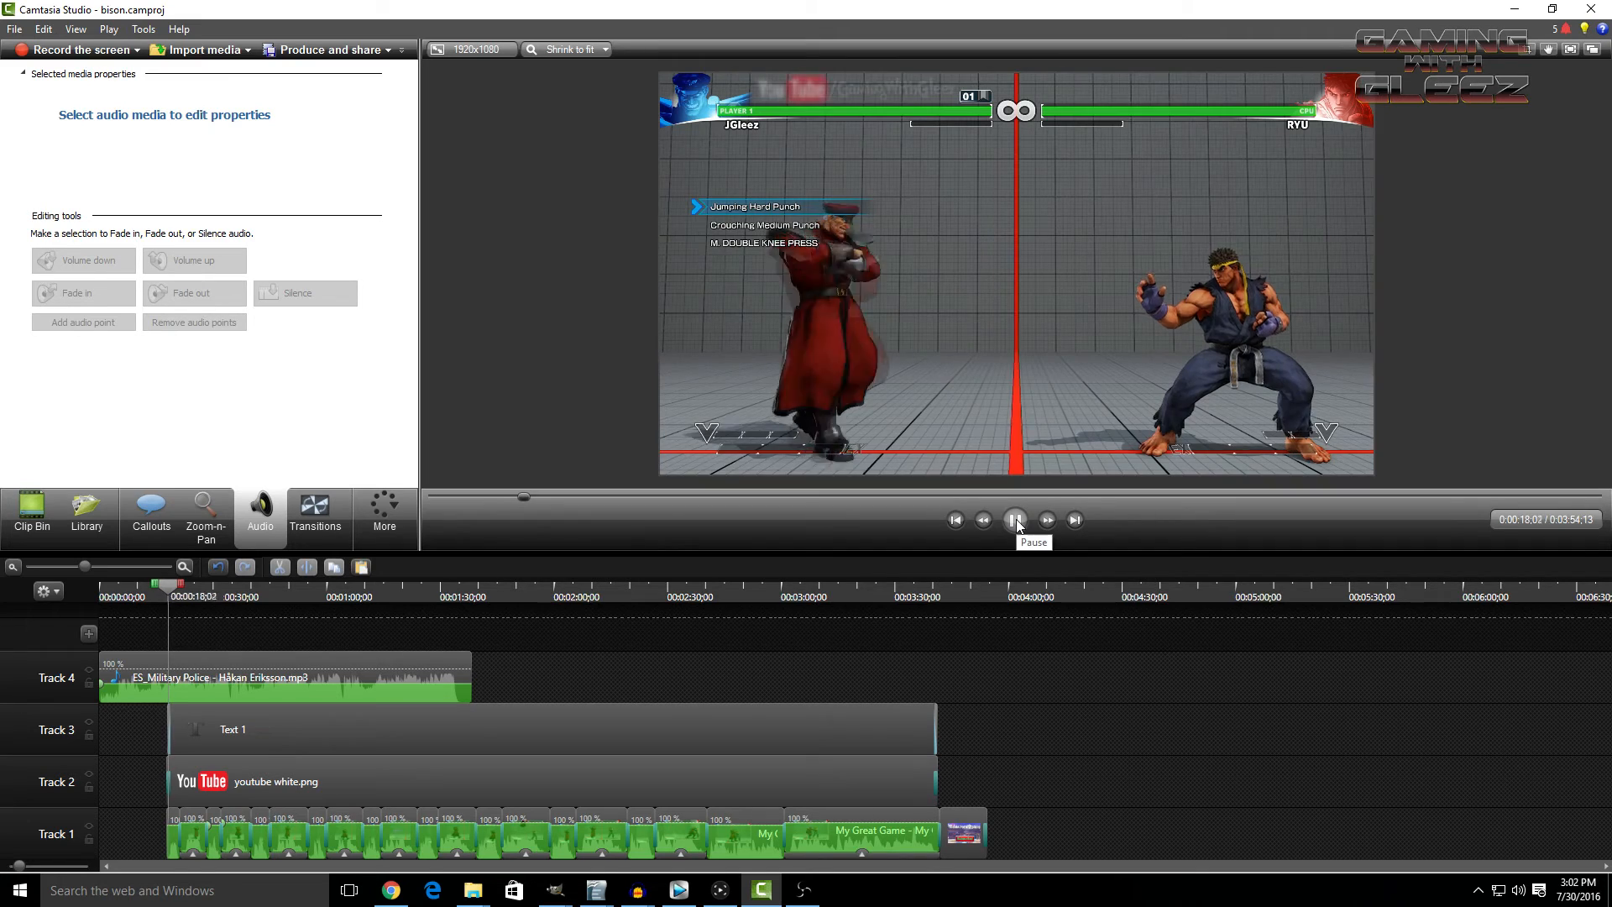
left_click(1015, 520)
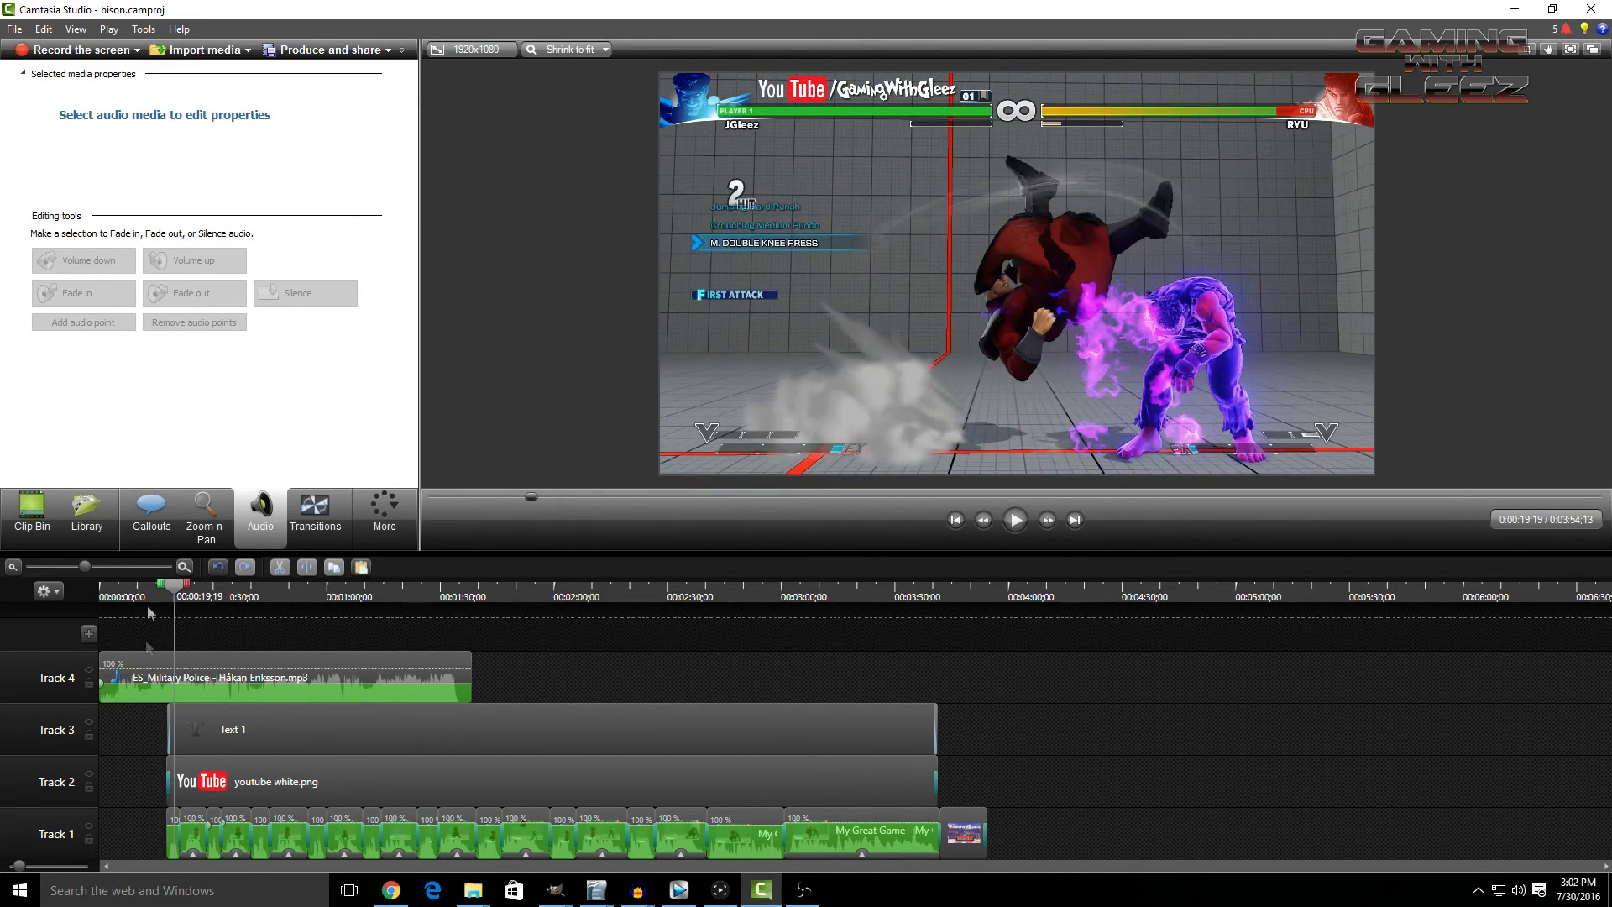
- Reduce the music clip's volume by one further increment and play the mix again from the playhead
left_click(241, 672)
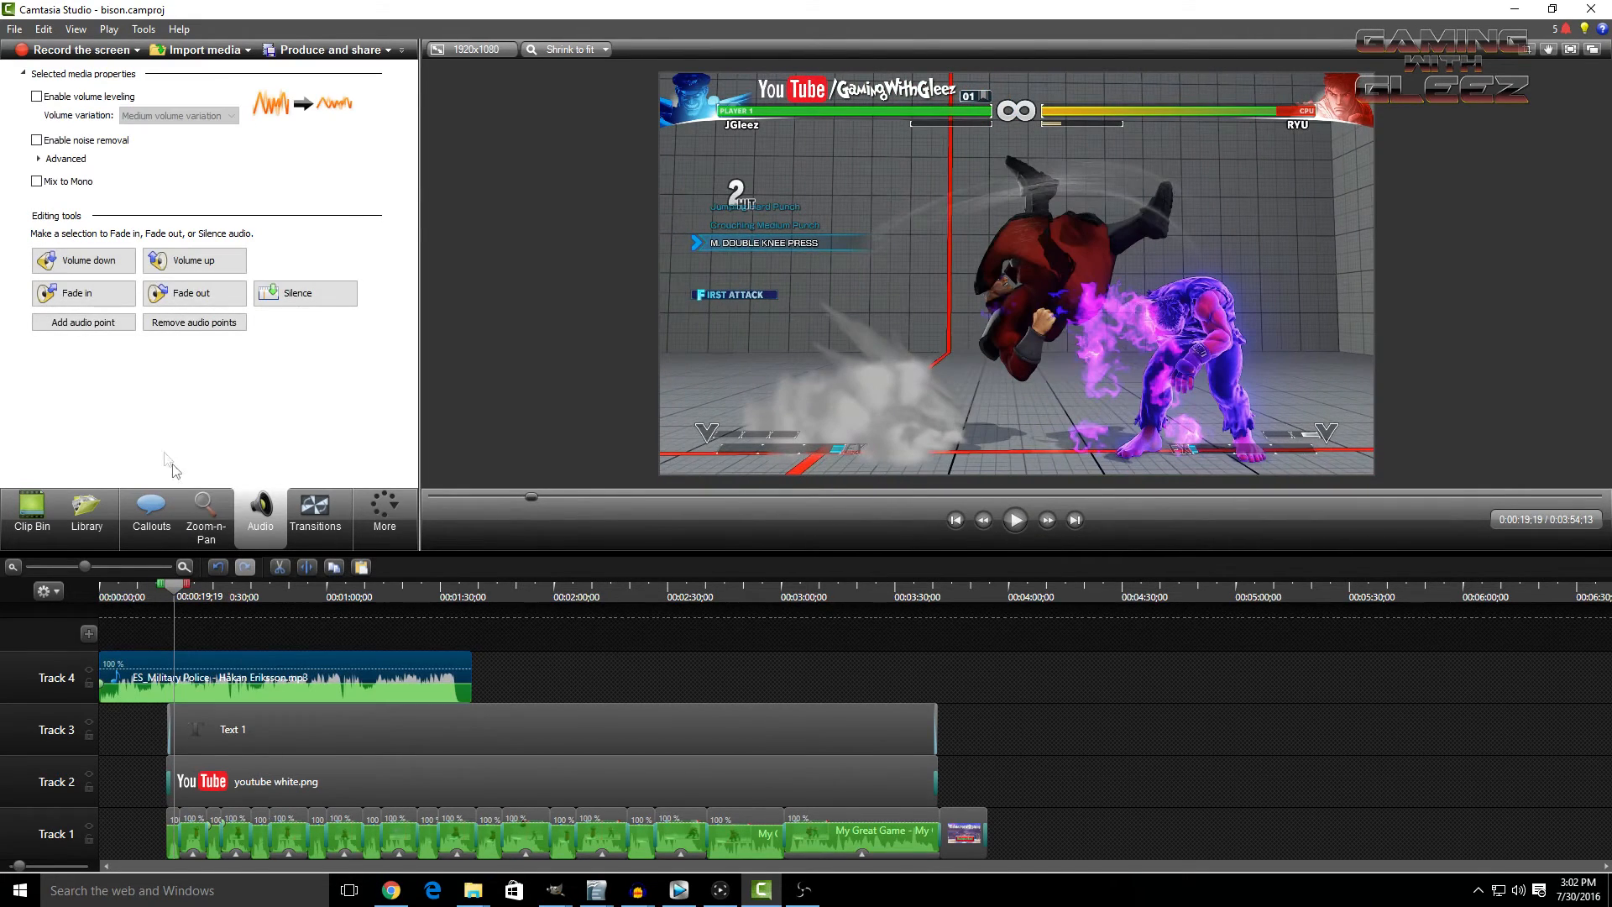
left_click(99, 263)
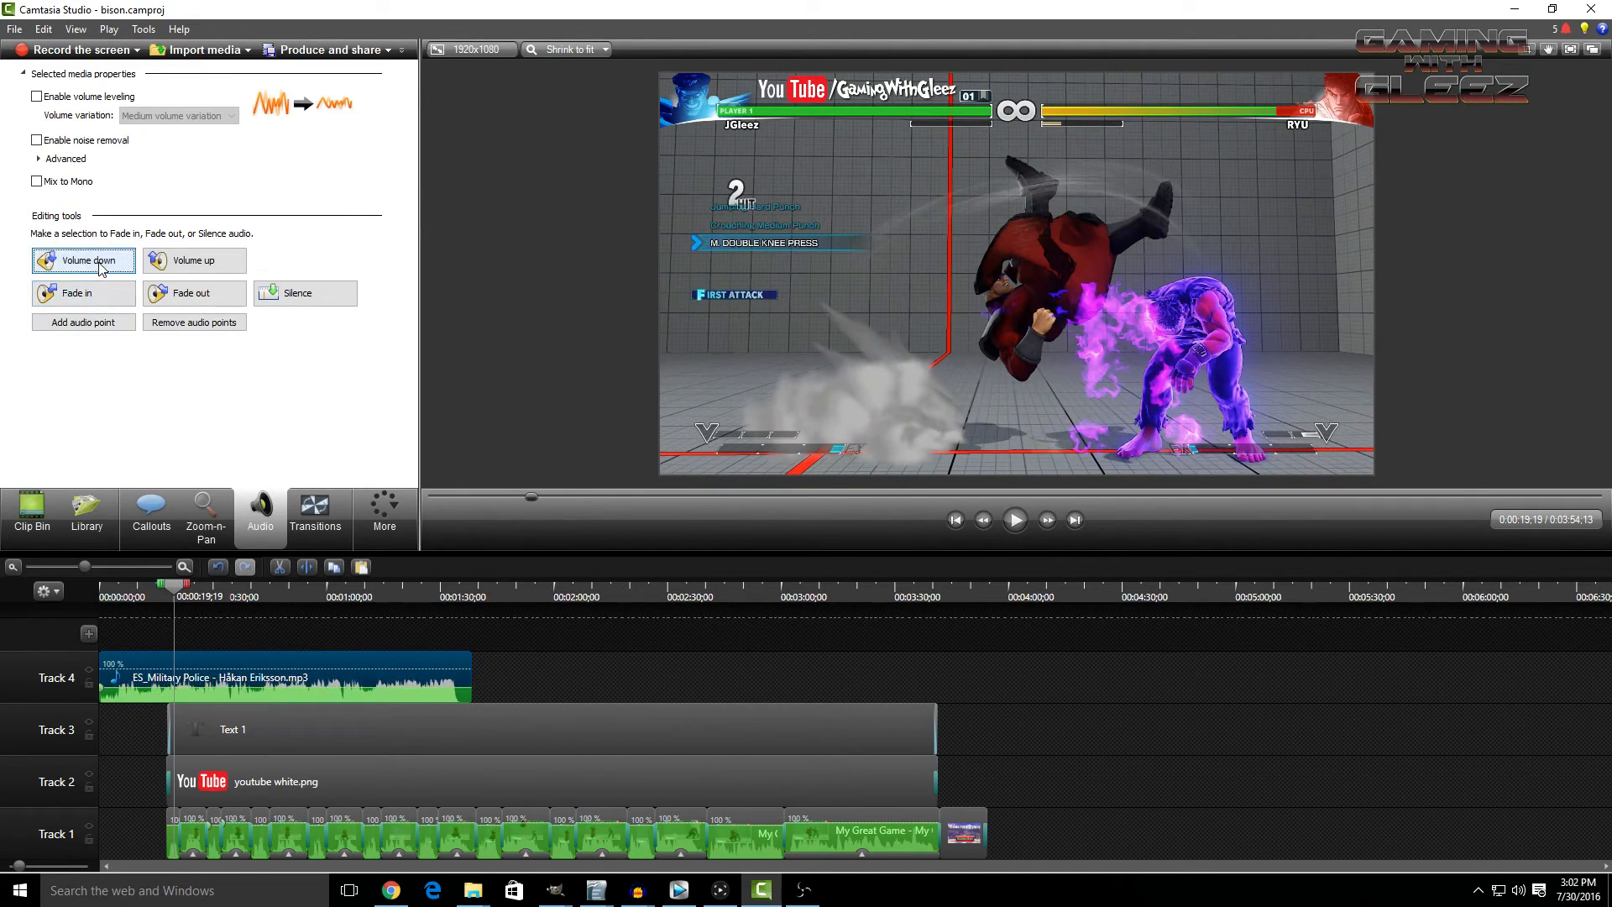
left_click(1018, 521)
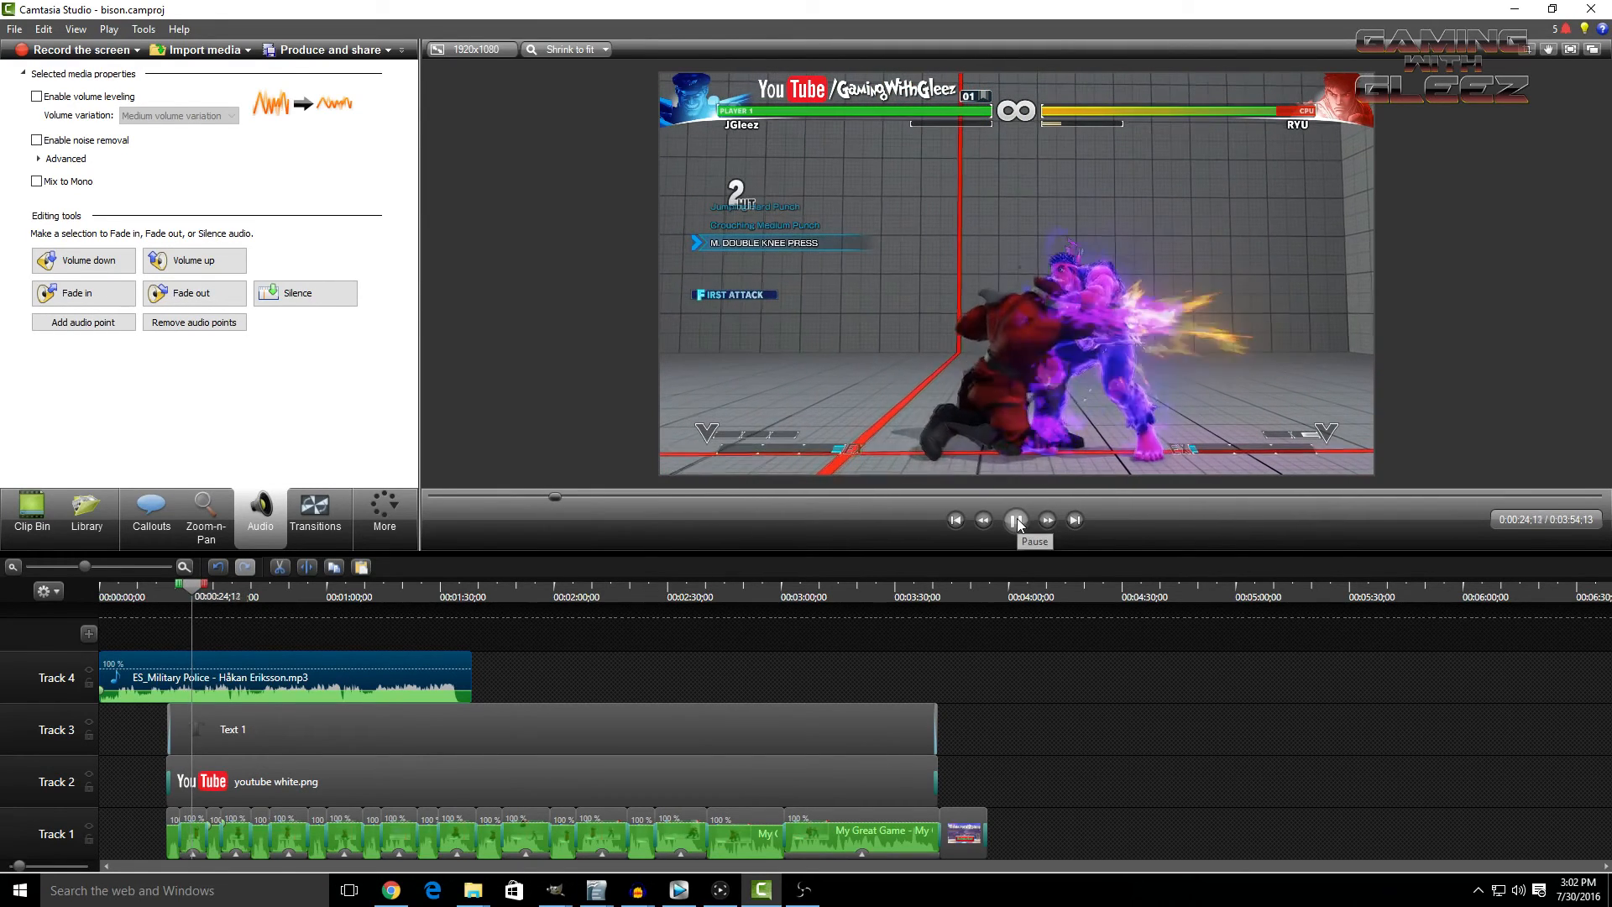
- Stop playback, select all the gameplay clips on Track 1, raise their volume two increments and bring it back down one
left_click(1016, 520)
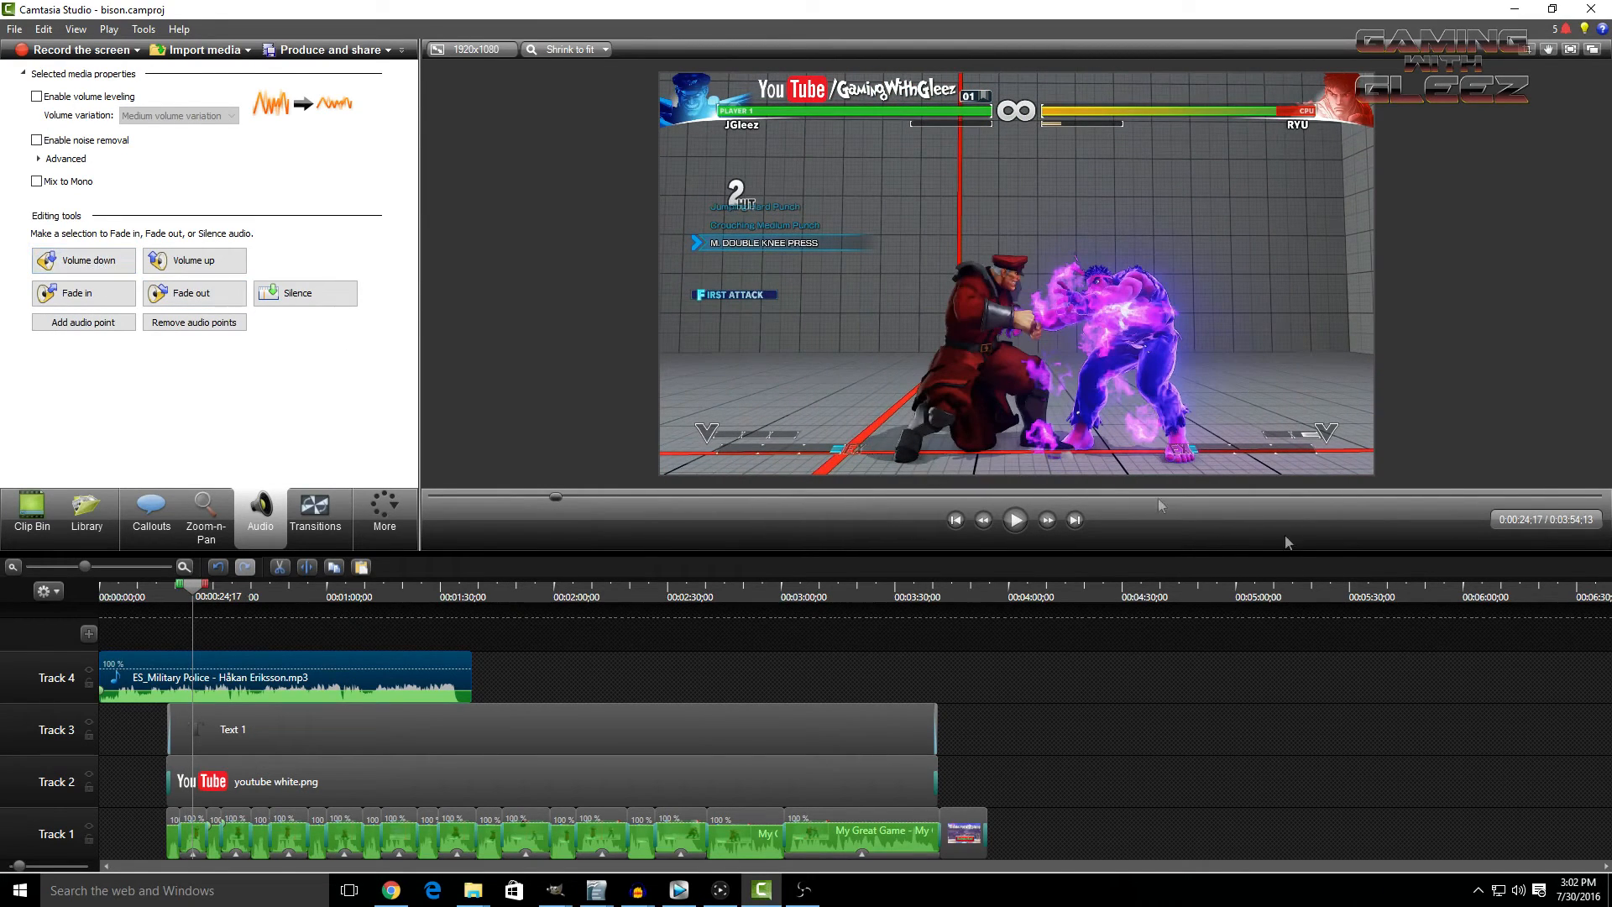
left_click(200, 829)
left_click_drag(200, 828, 854, 832)
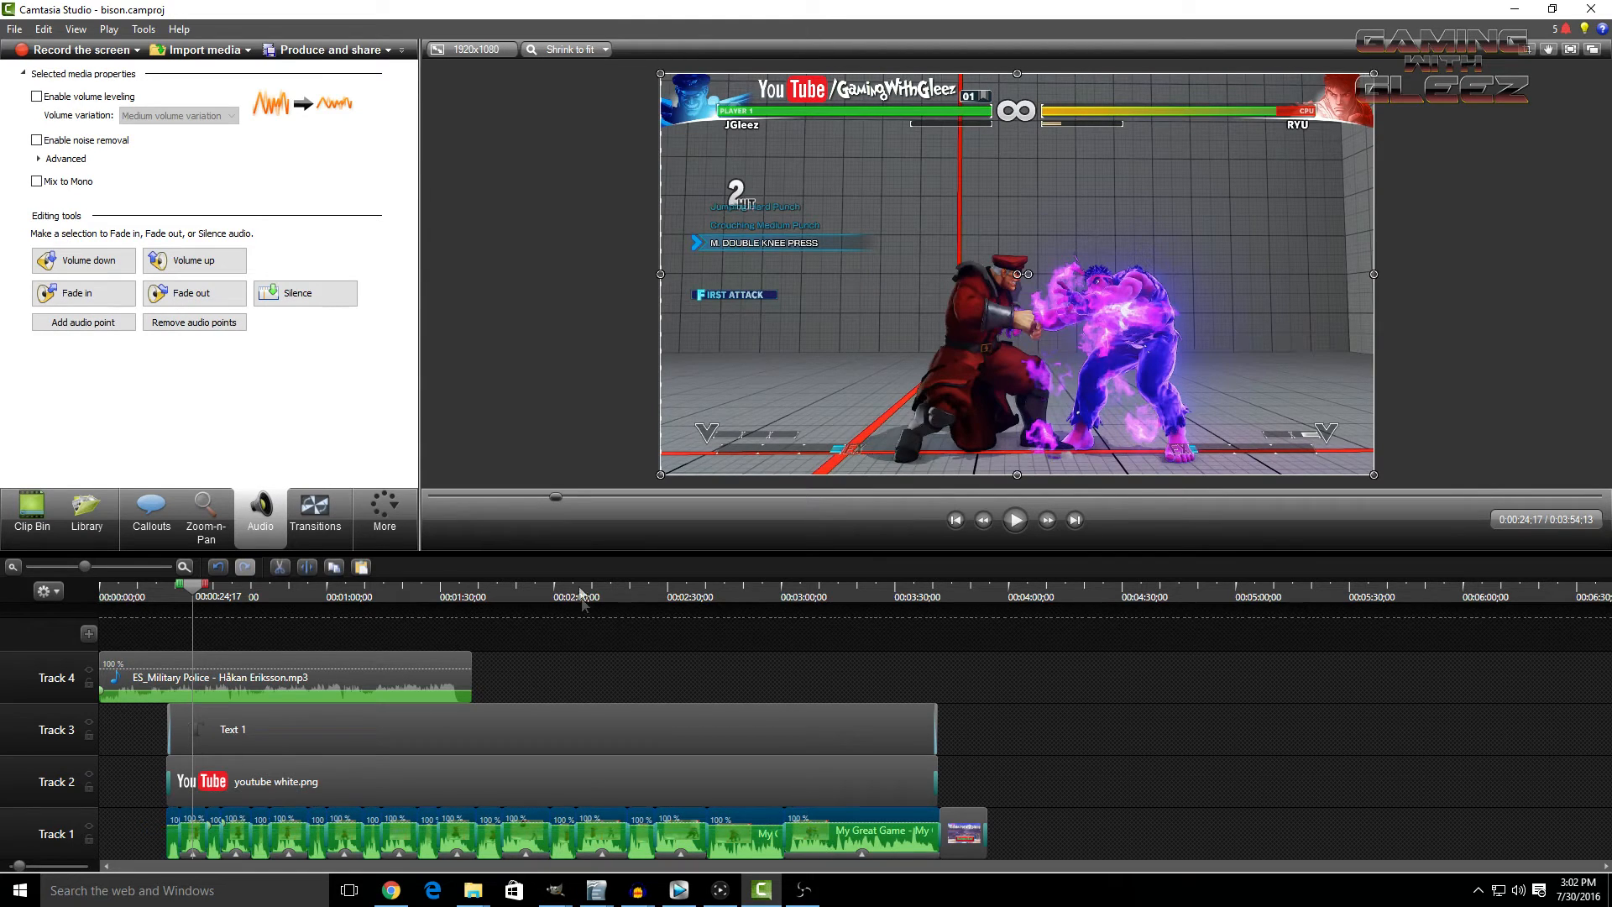
left_click(215, 262)
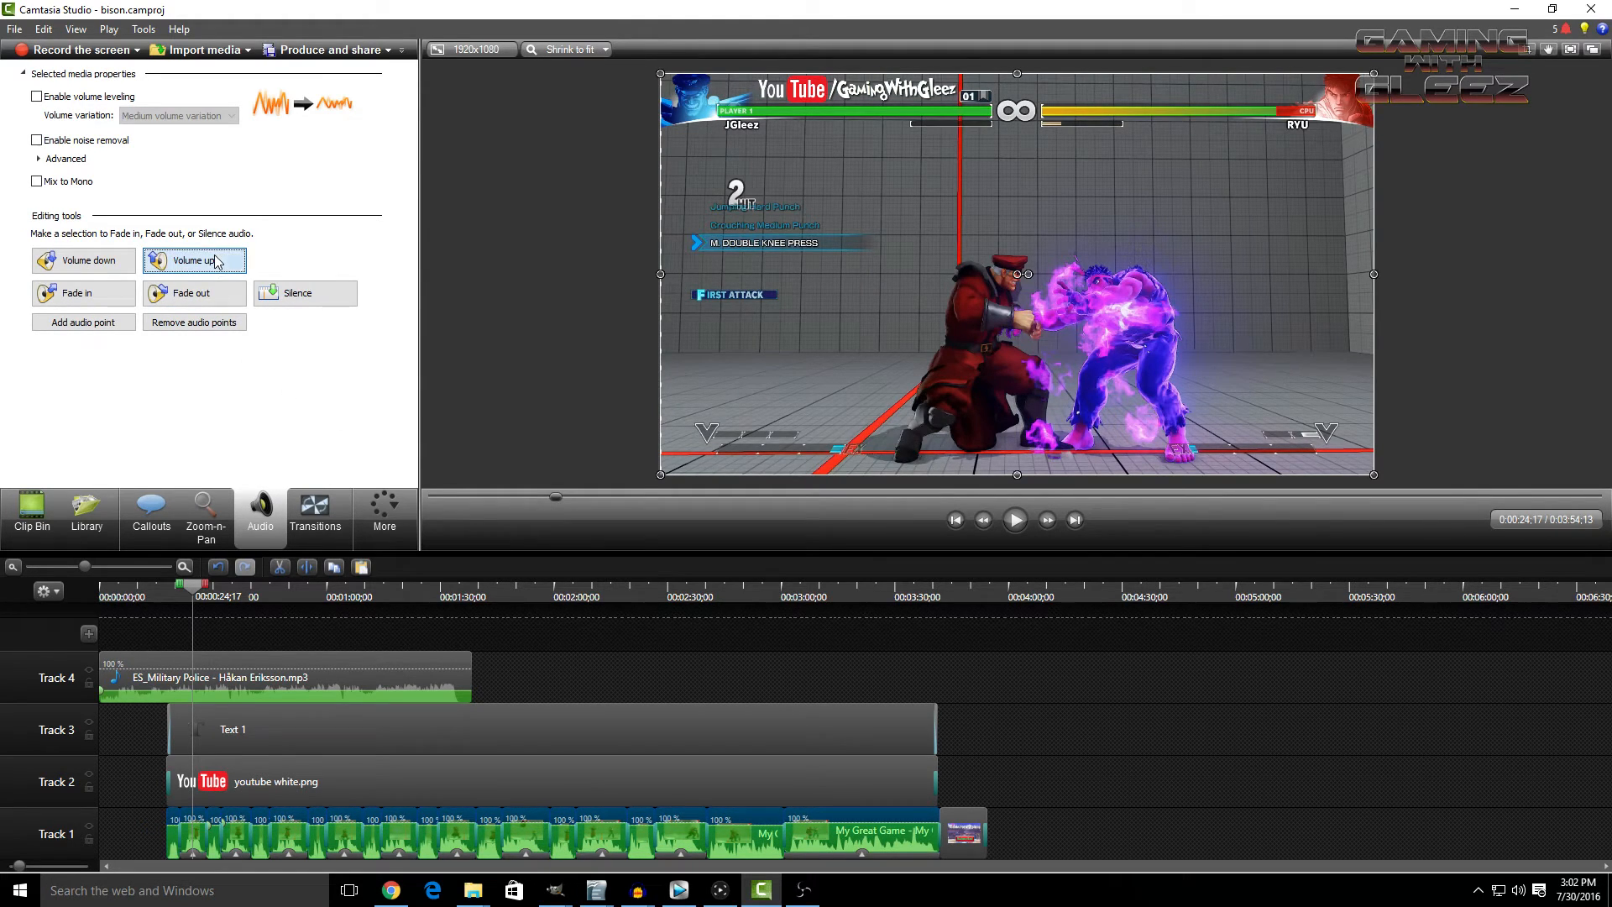
left_click(216, 261)
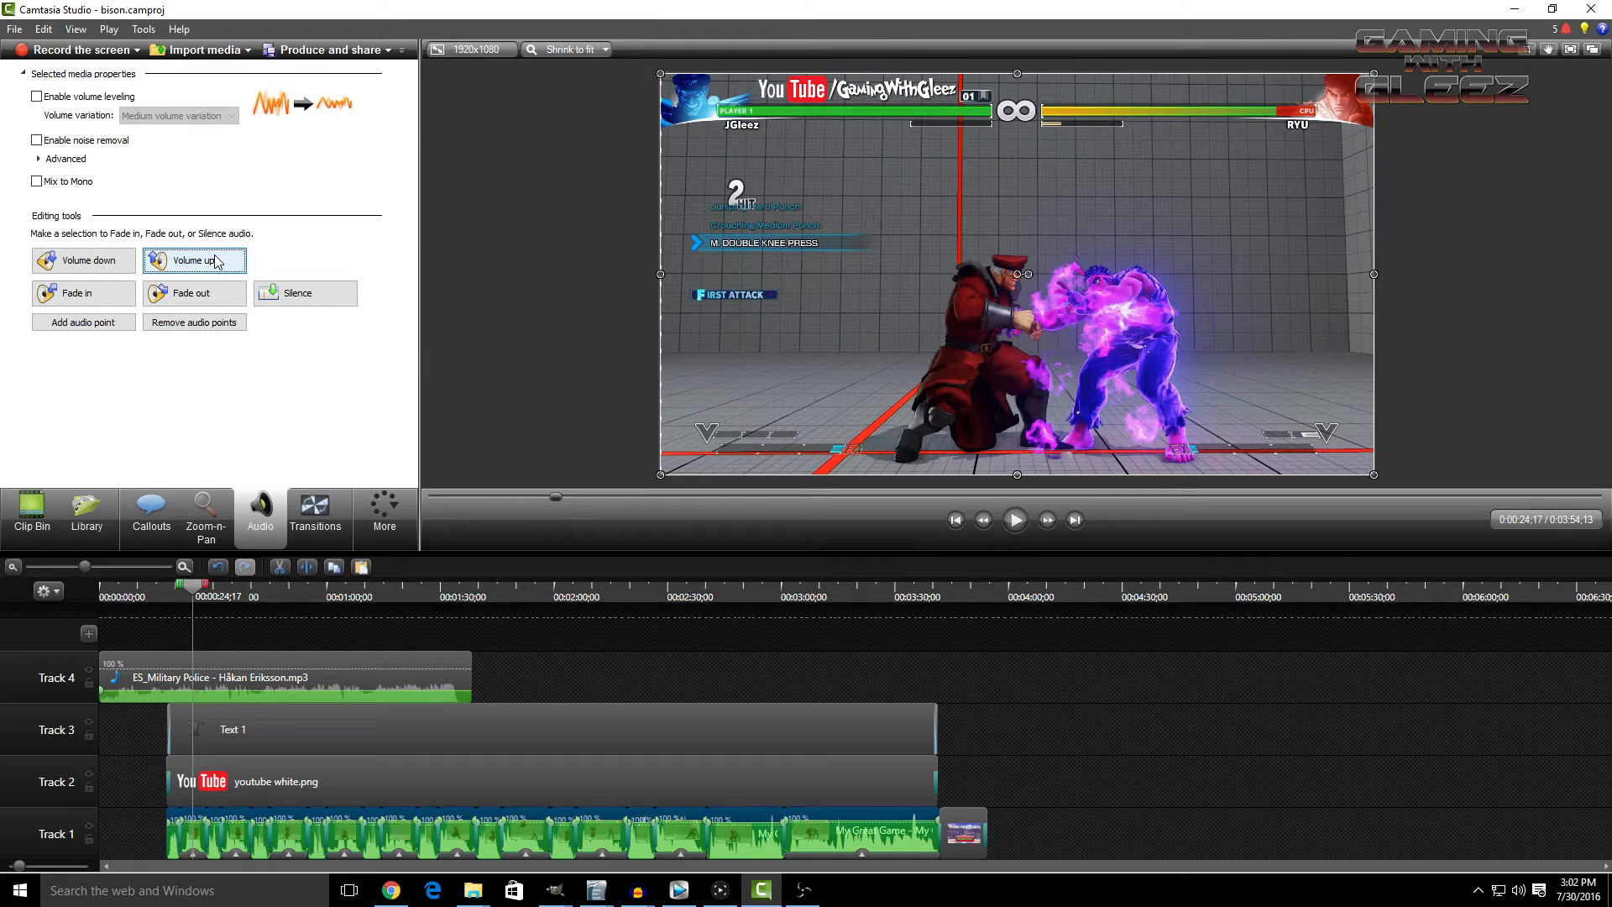
left_click(93, 260)
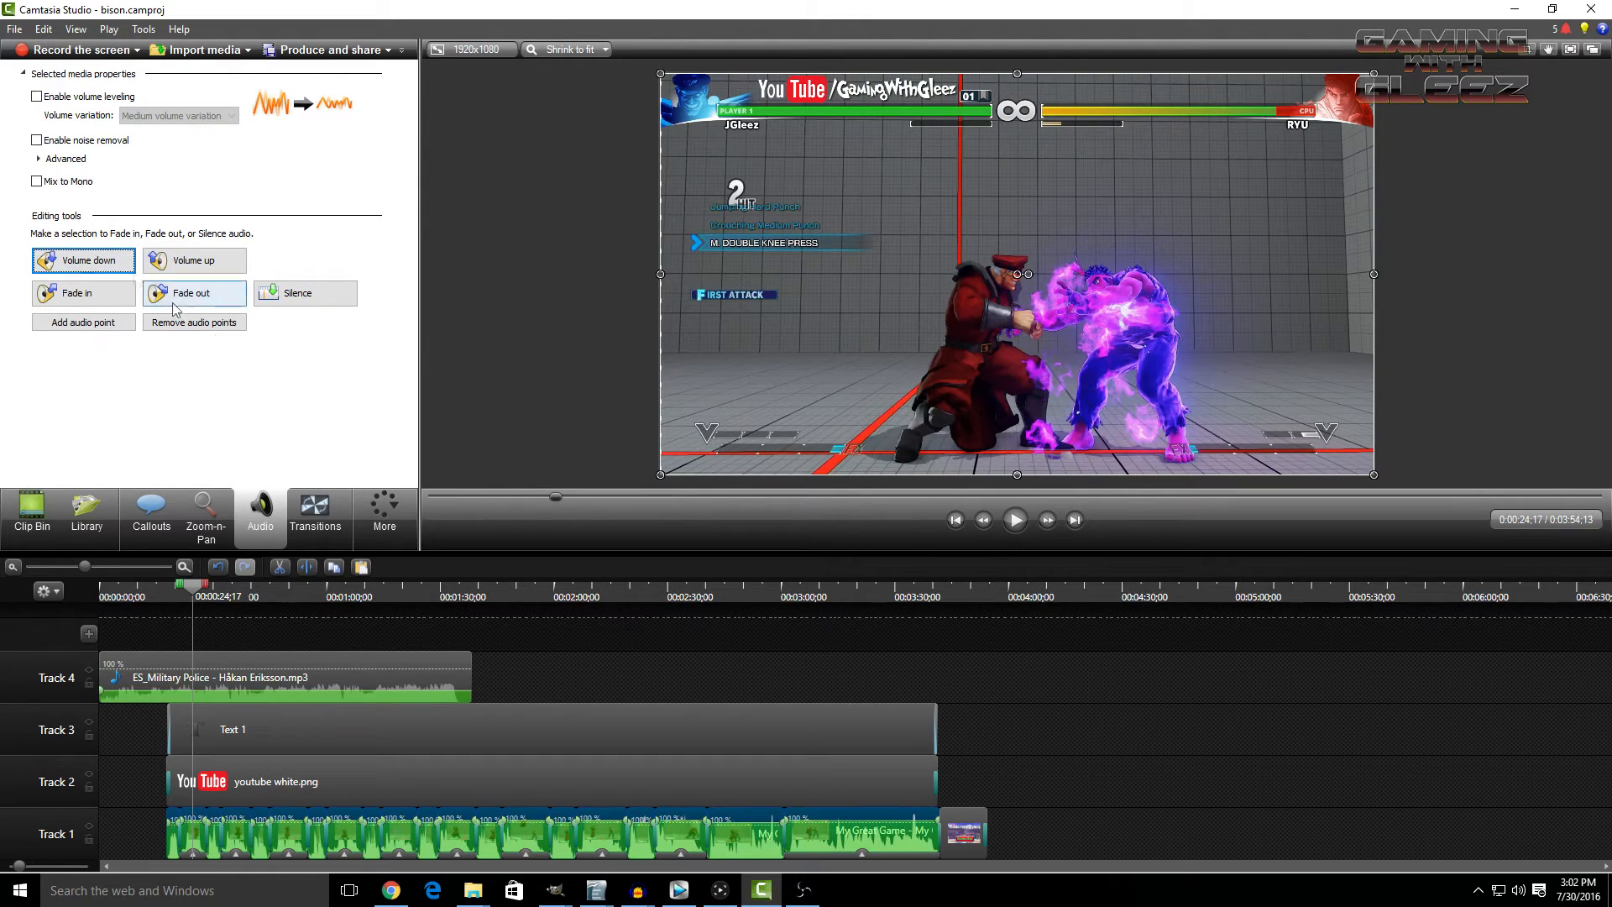
- Play the mix from the playhead, then lower the selected gameplay clips' volume by one more increment
left_click(1016, 520)
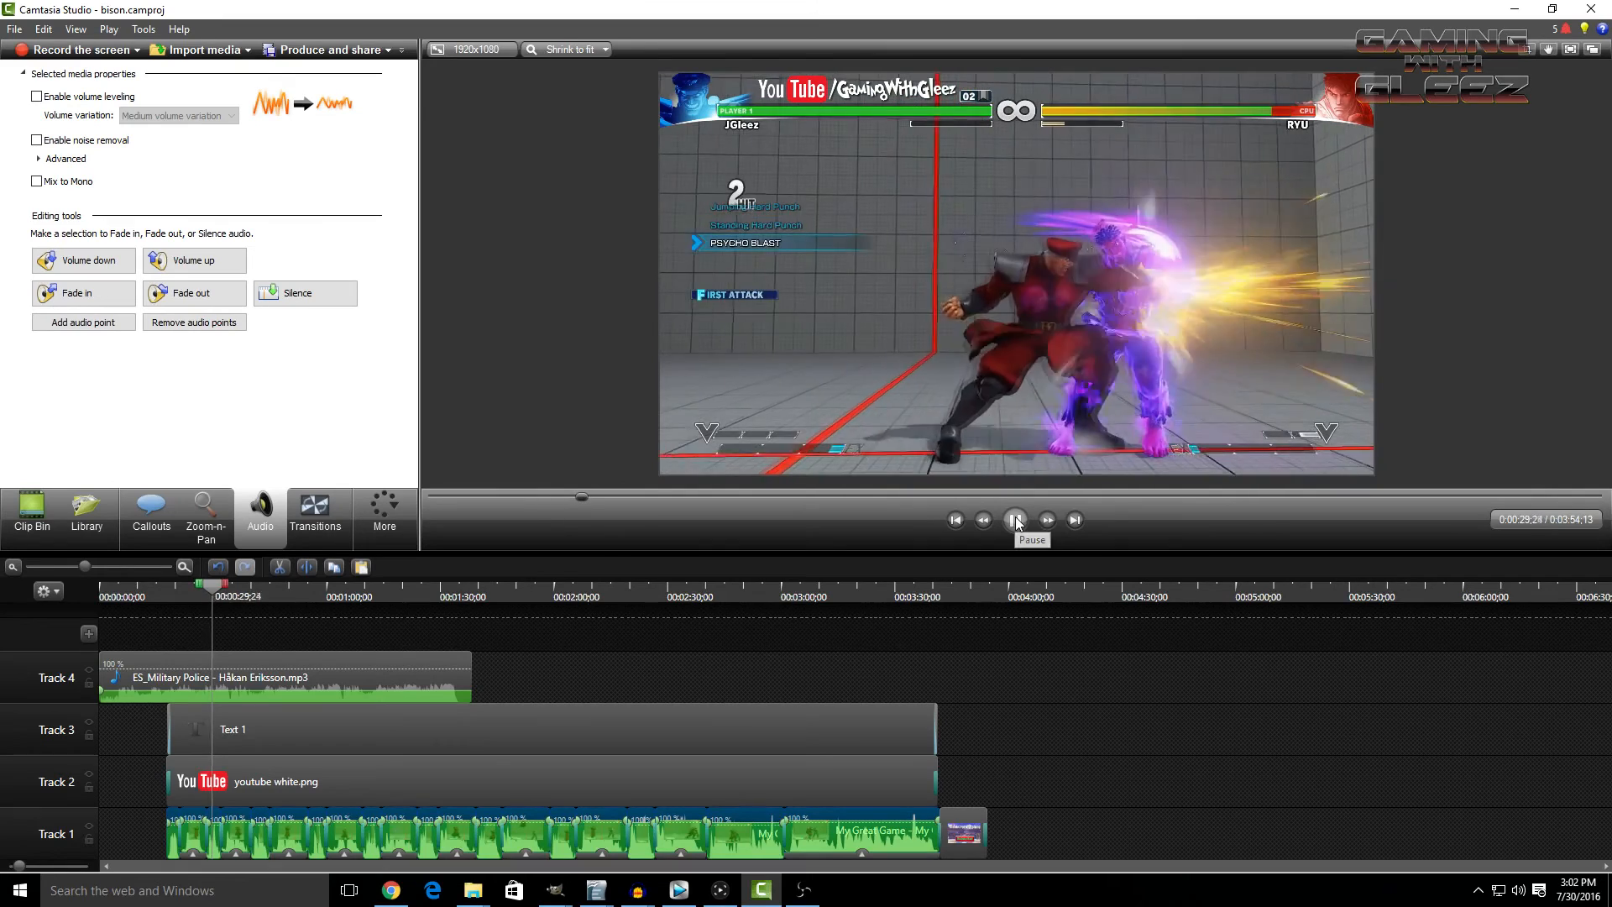
key("space")
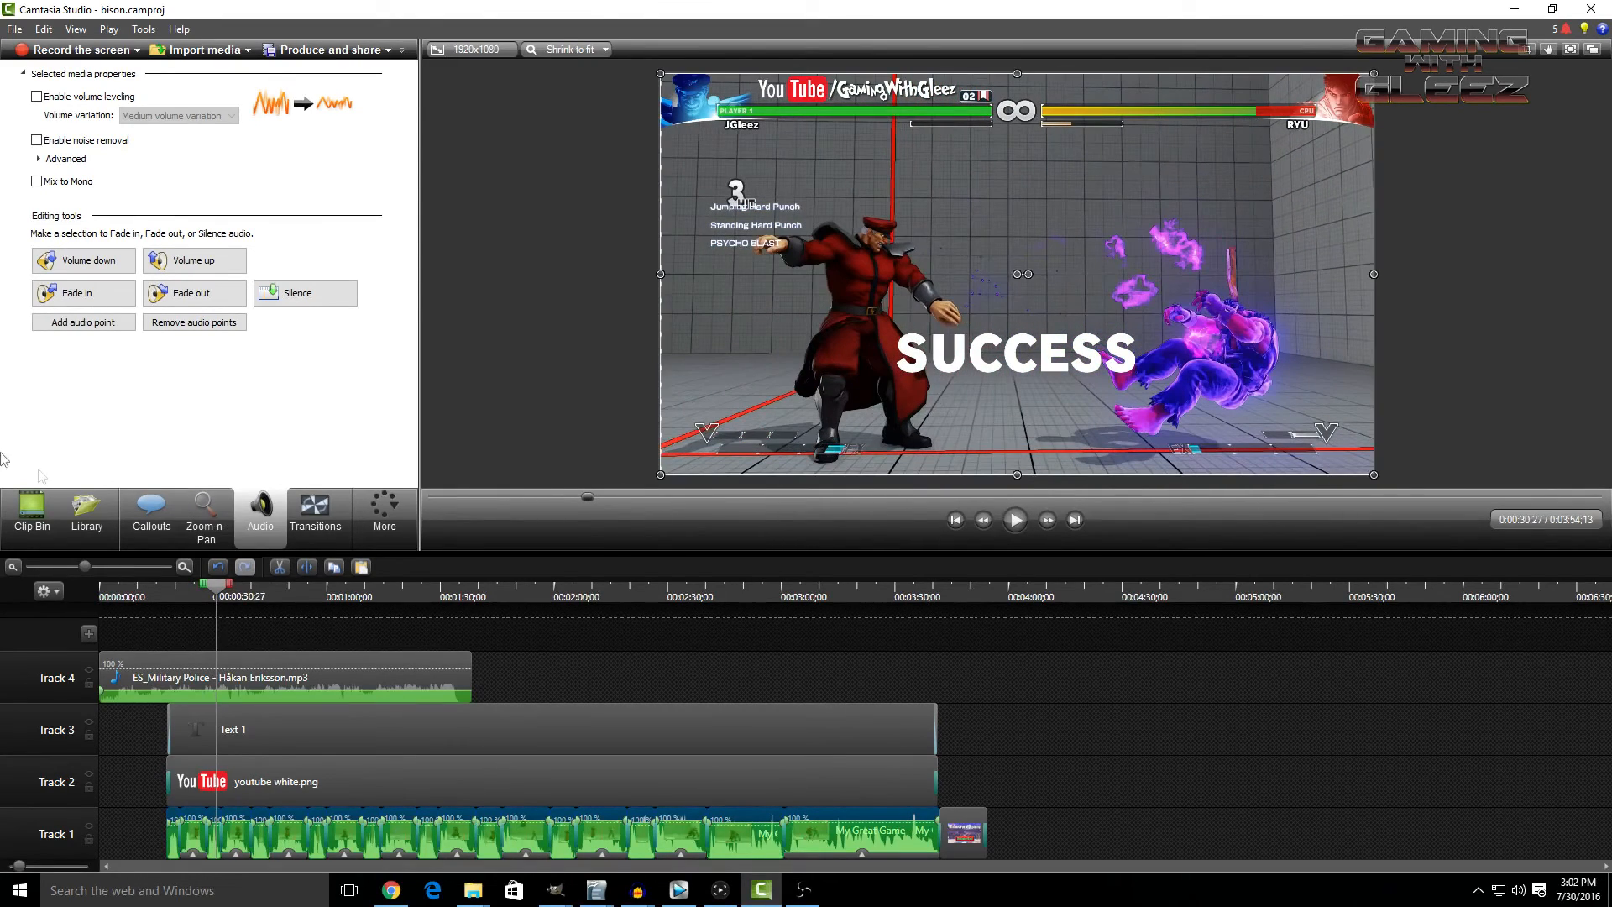
left_click(107, 261)
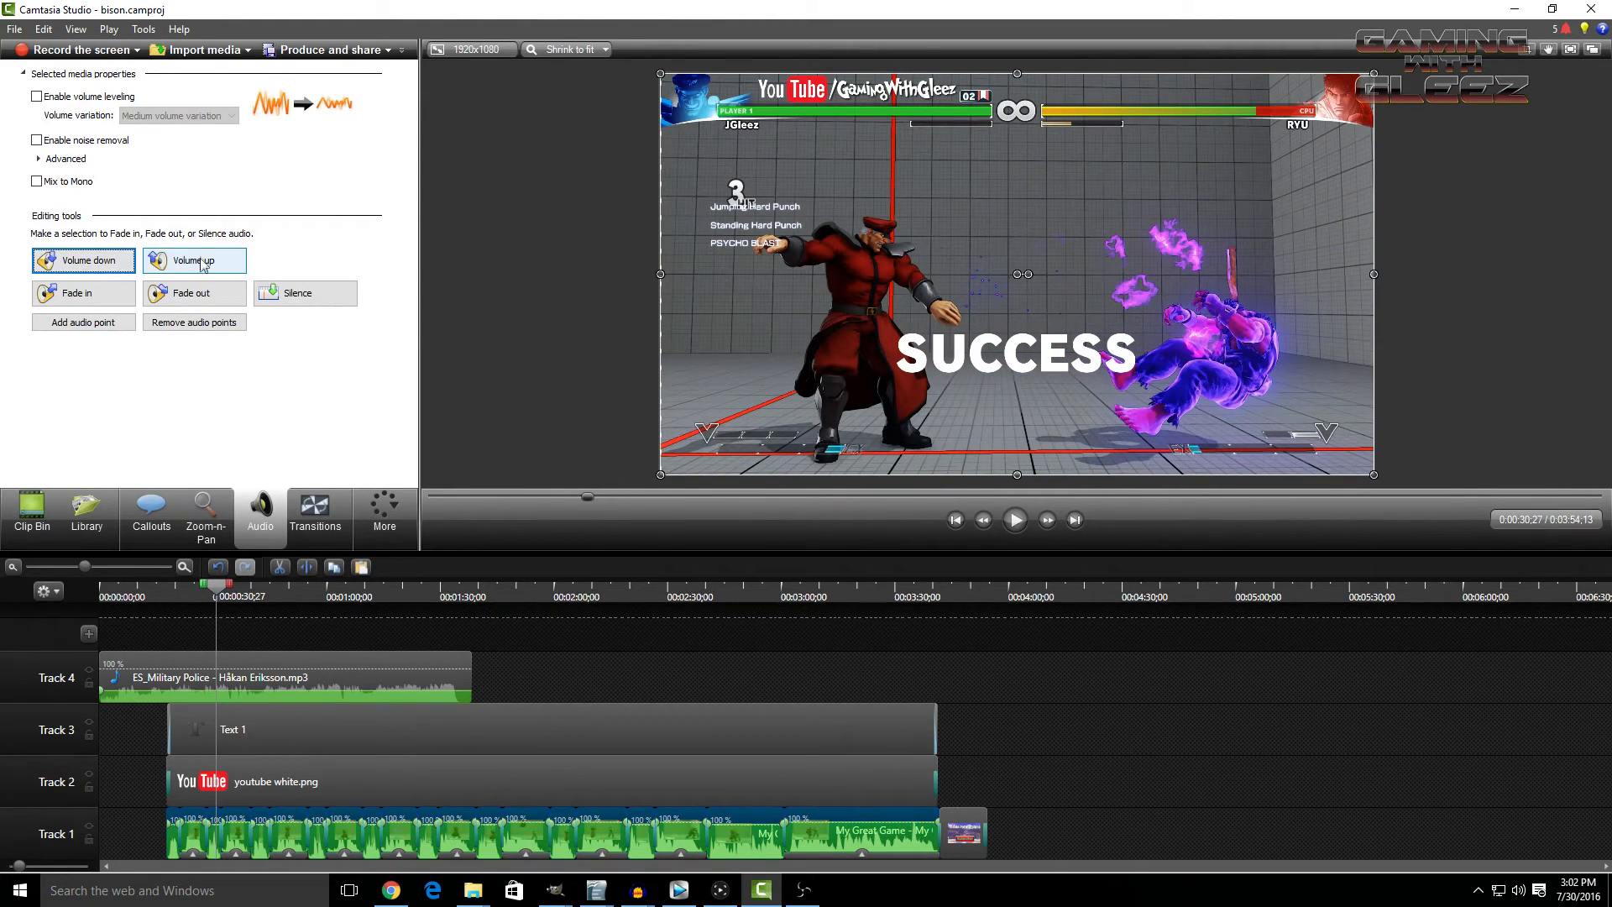
- Lower the ES_Military Police music clip's volume by another increment and play the mix to check the balance
left_click(159, 676)
left_click(80, 262)
left_click(1015, 519)
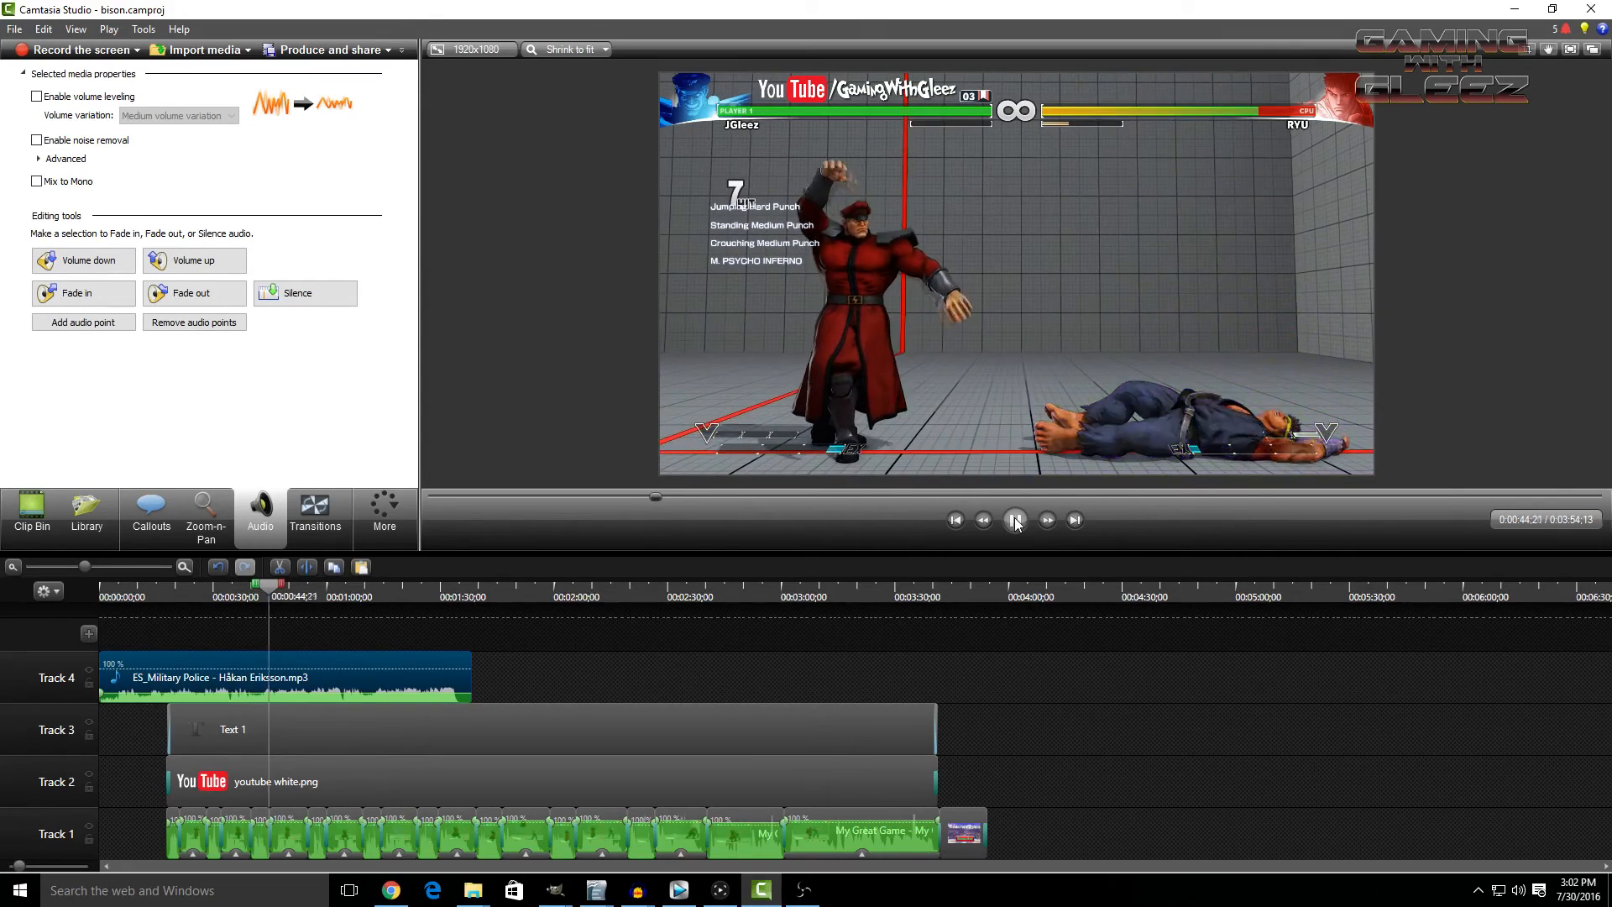
left_click(1016, 521)
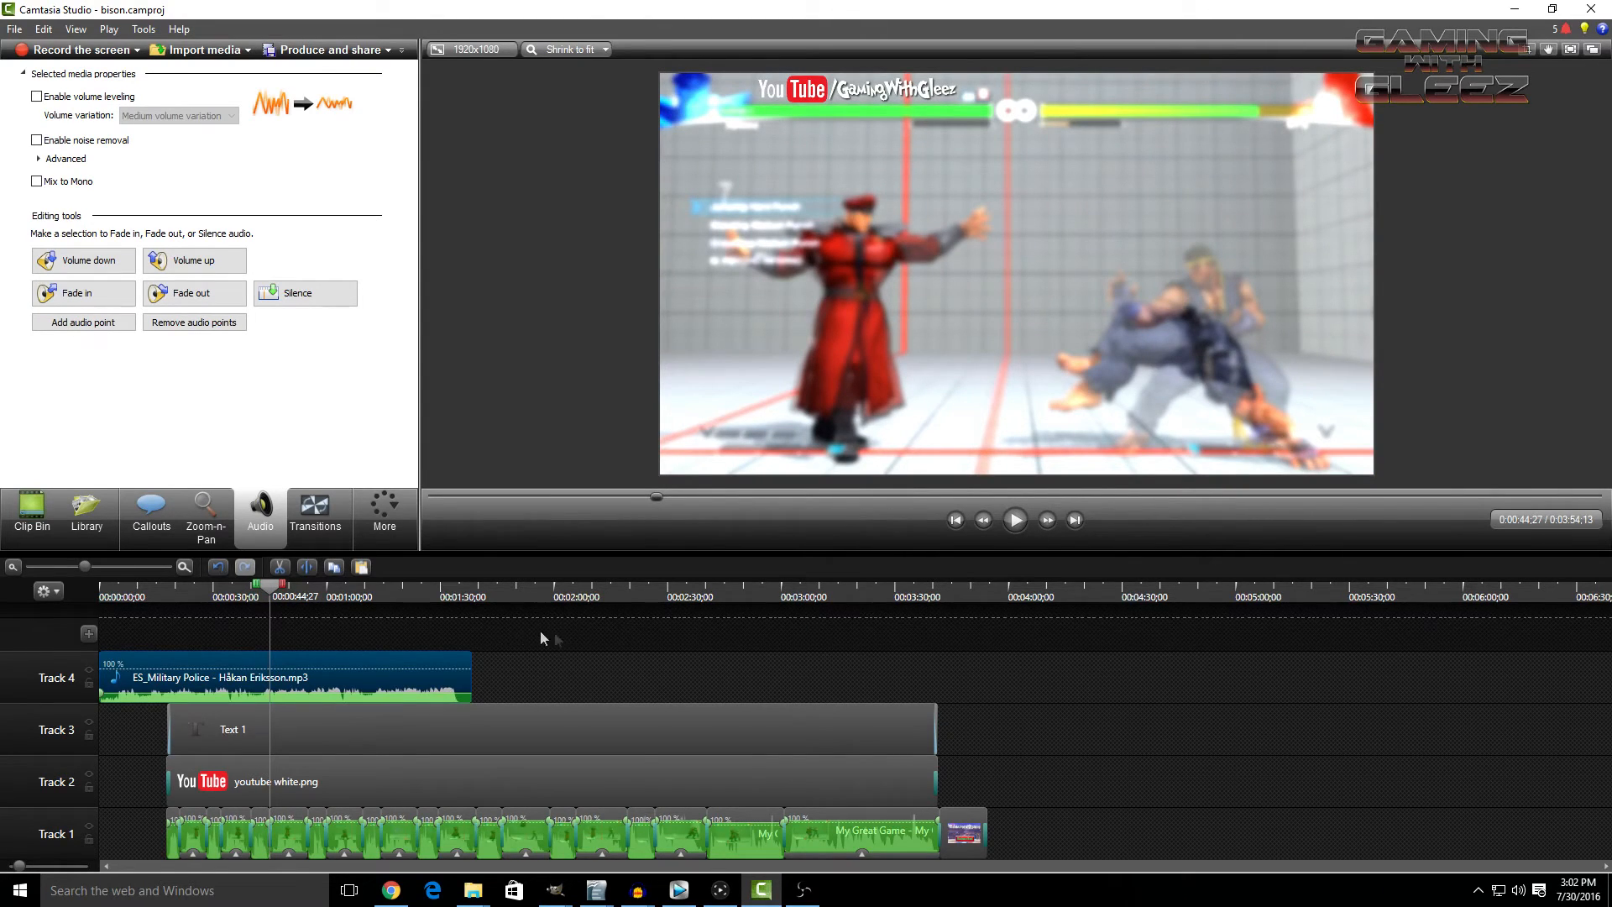
left_click(576, 652)
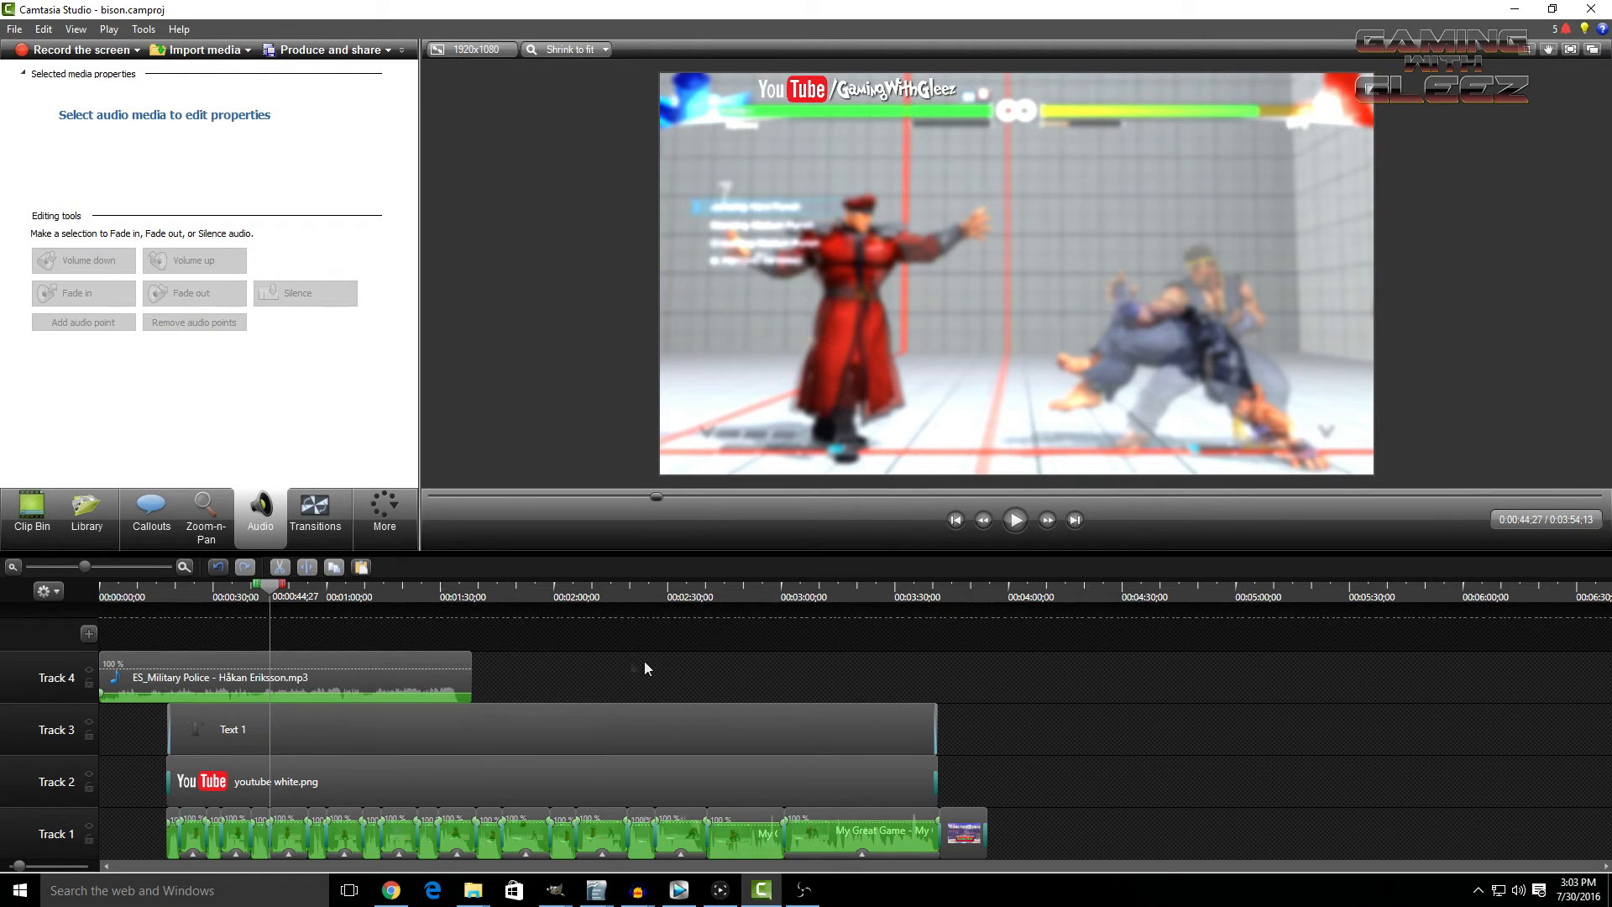
- Paste a copy of the music clip on a new track at about 1:33, overlapping the first one's fading end, and preview the overlap
right_click(459, 674)
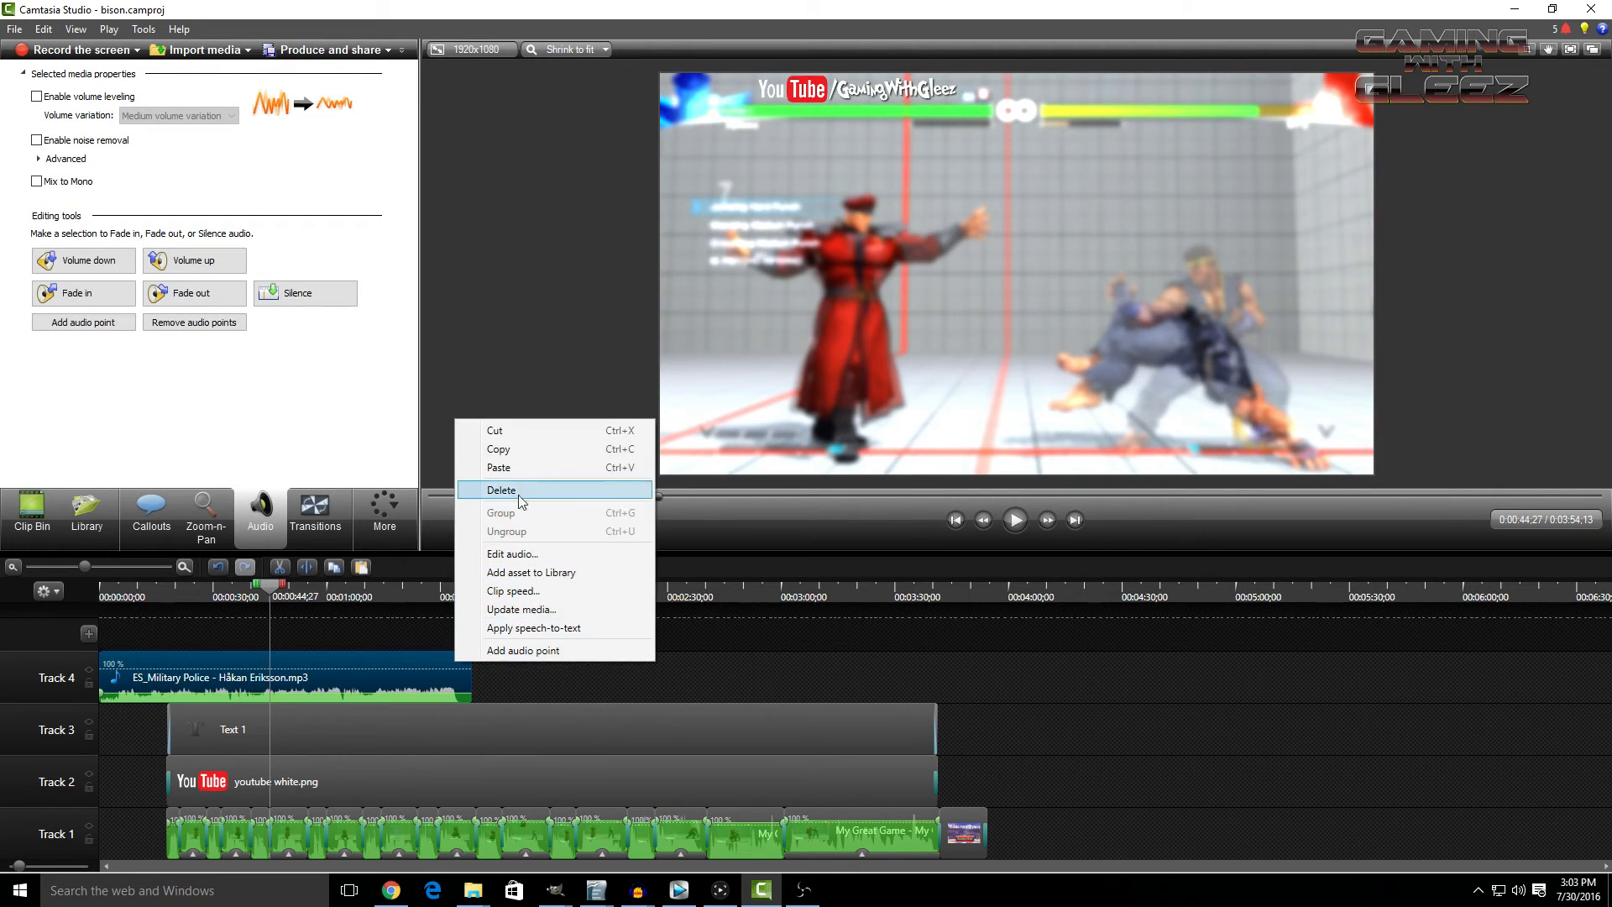
left_click(524, 458)
left_click(446, 584)
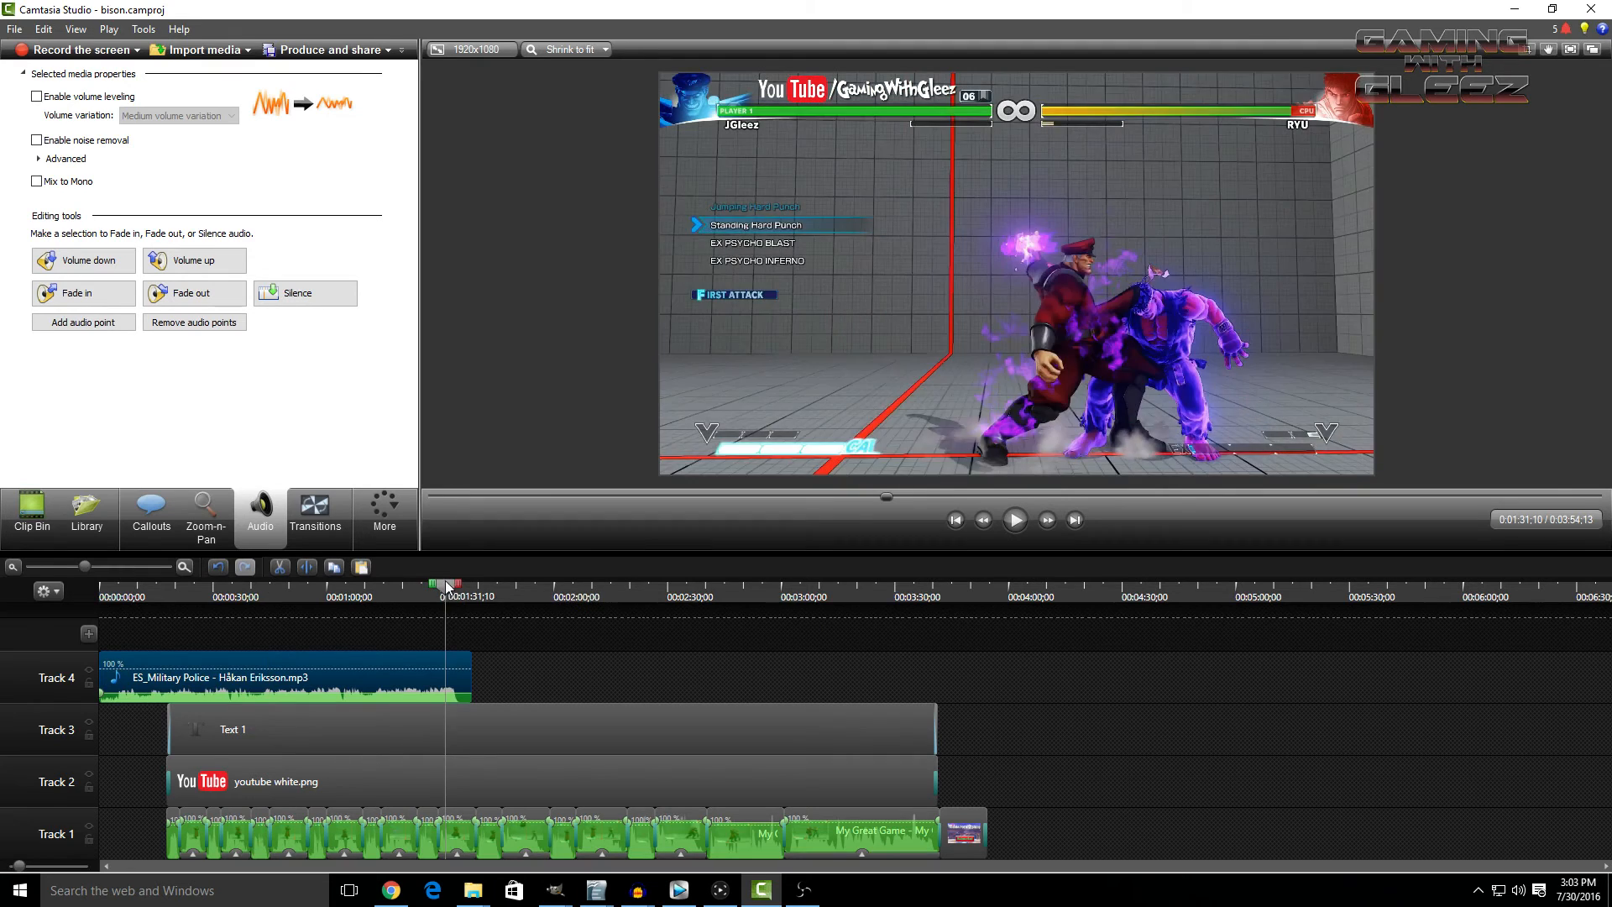
left_click(130, 568)
right_click(906, 626)
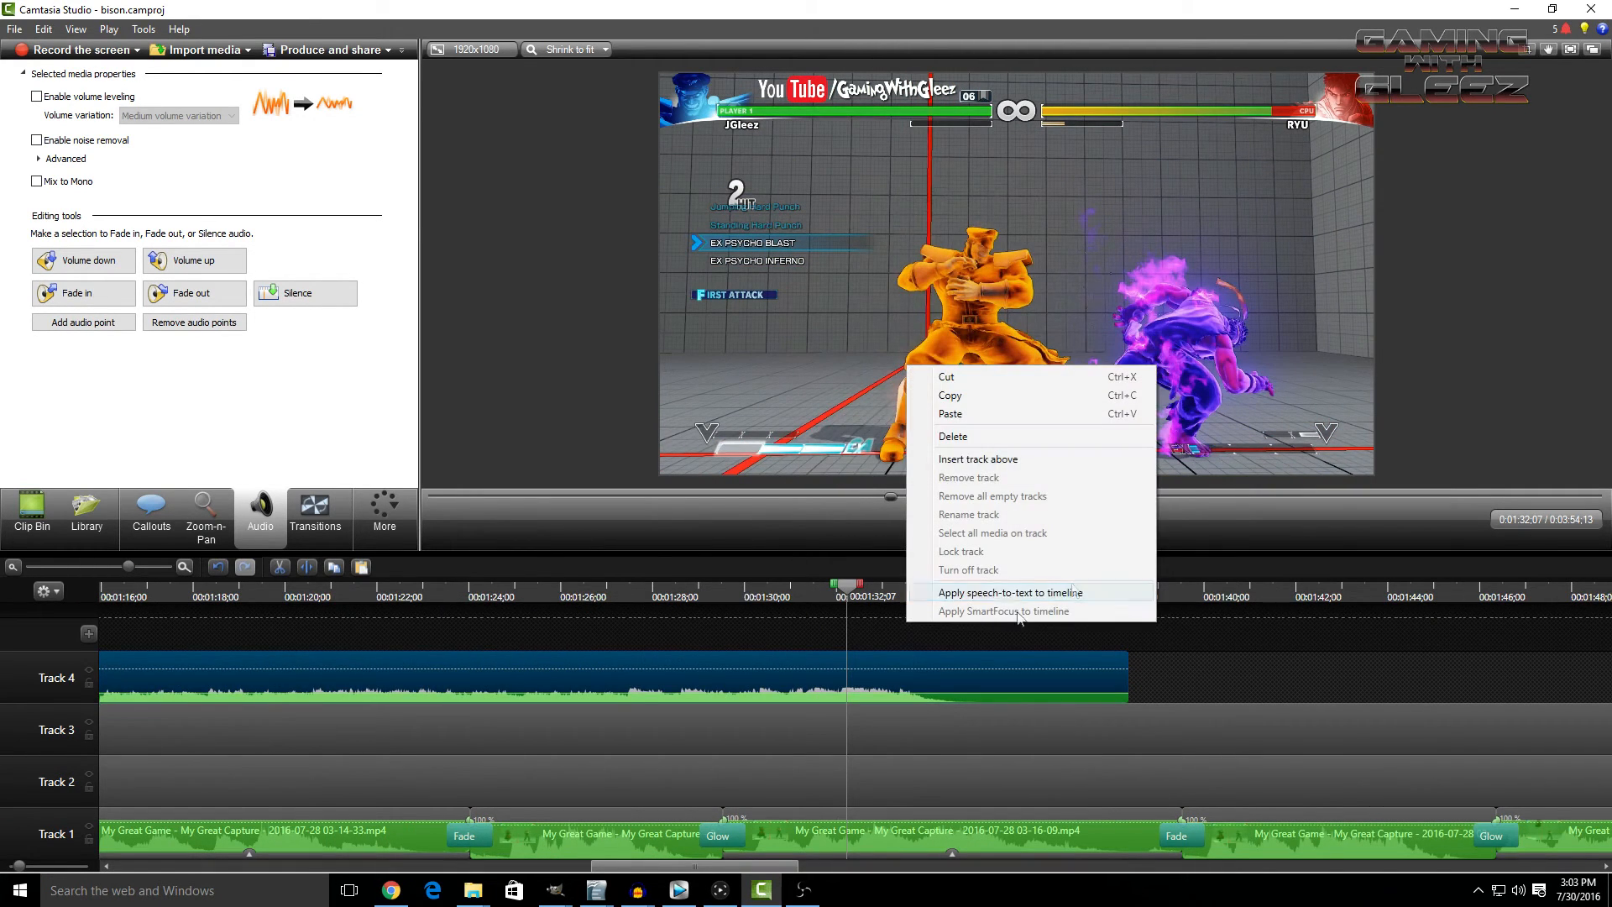
left_click(1020, 415)
mouse_move(932, 623)
left_mouse_down()
mouse_move(974, 622)
mouse_move(951, 606)
mouse_move(956, 637)
left_mouse_up()
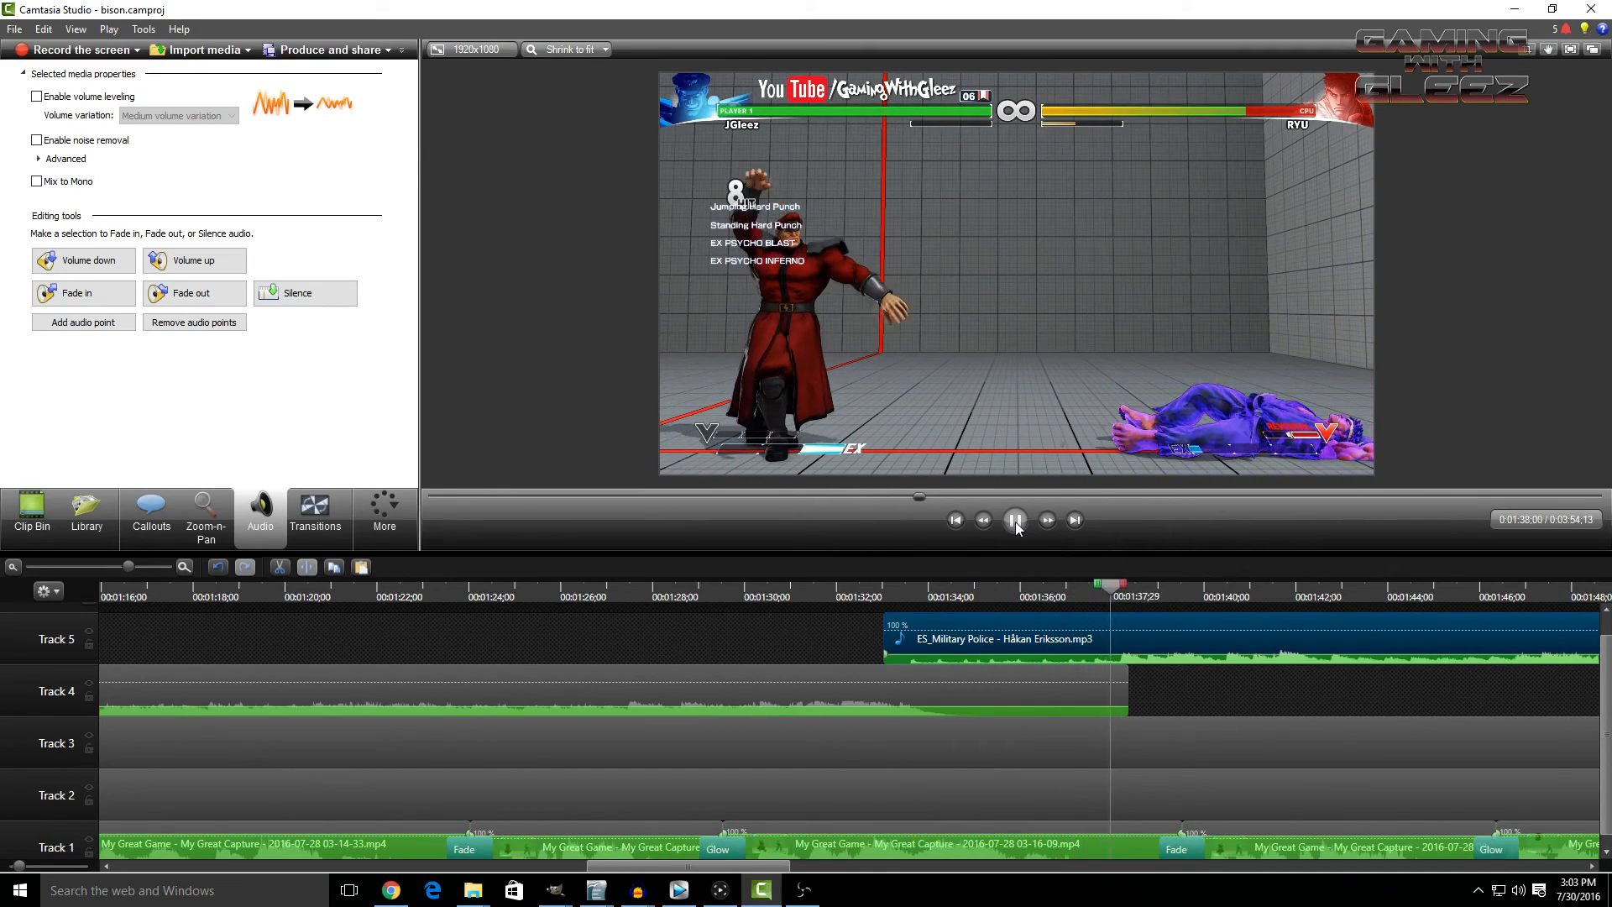
left_click(1016, 520)
- Copy the second music clip and paste it at 3:06;28 on another new track, overlapping the second clip's fading end
left_click_drag(763, 873, 1367, 860)
right_click(876, 628)
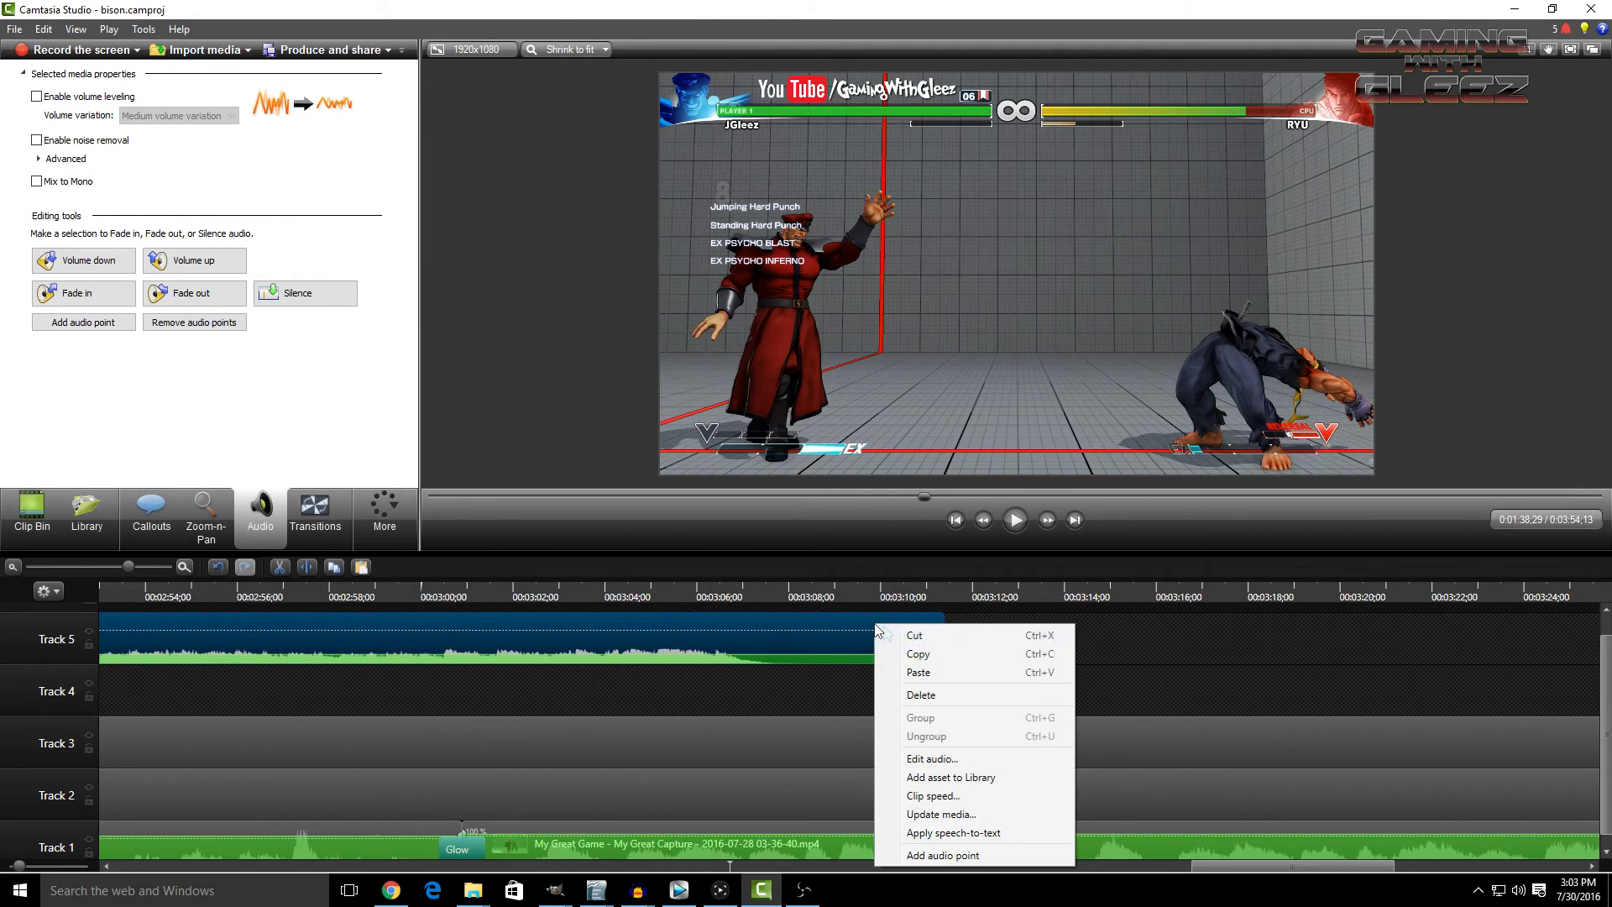
left_click(948, 653)
left_click(742, 597)
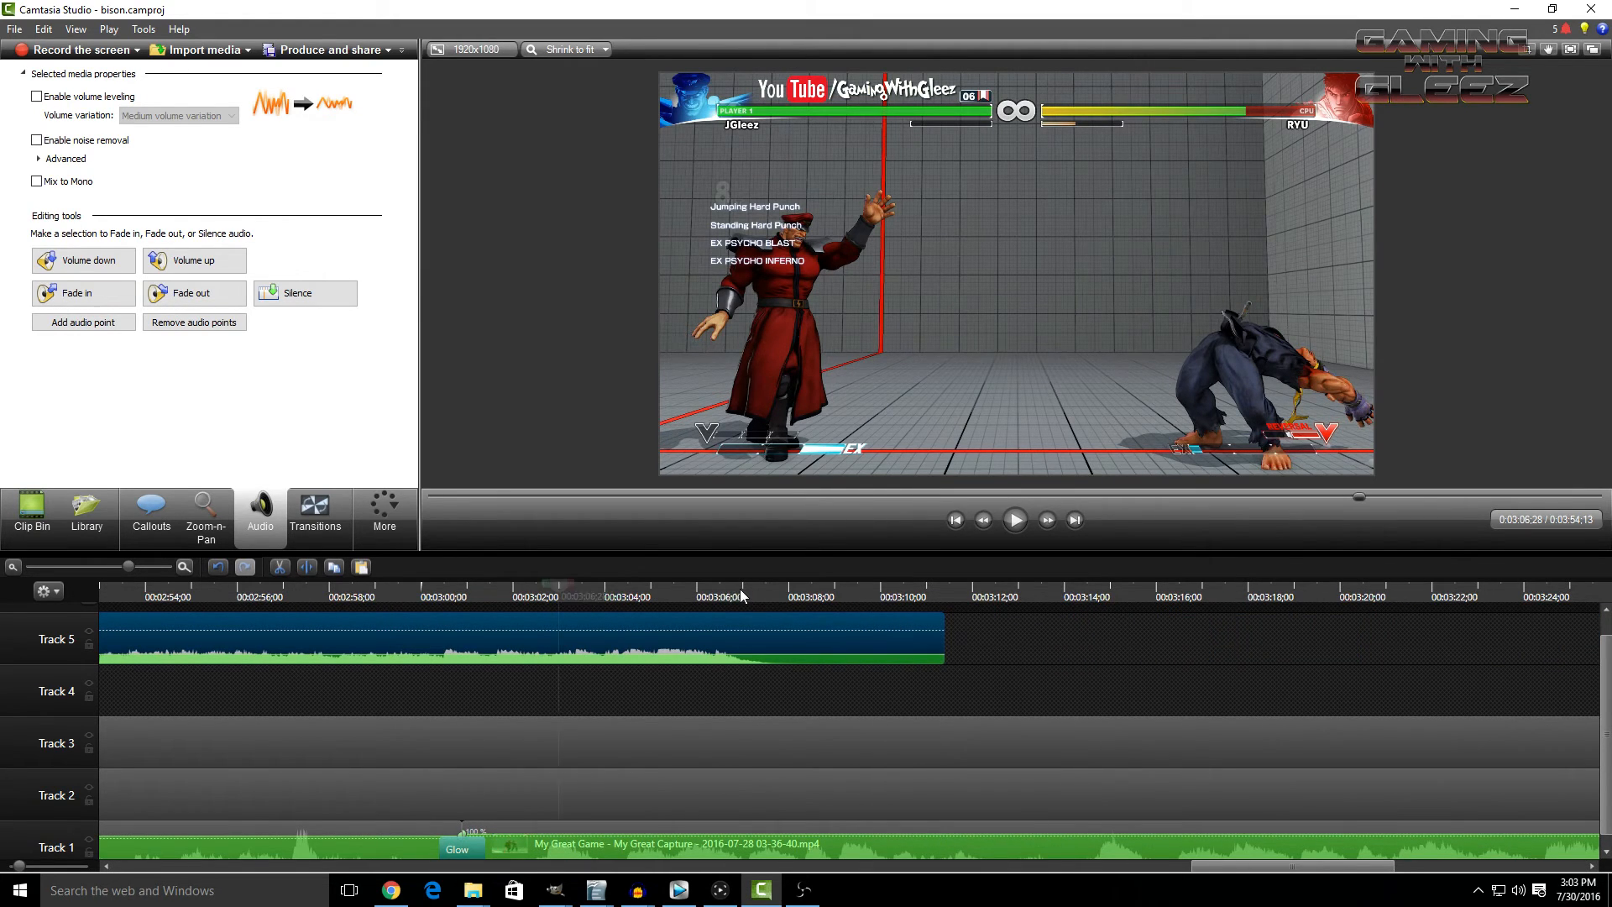
right_click(820, 689)
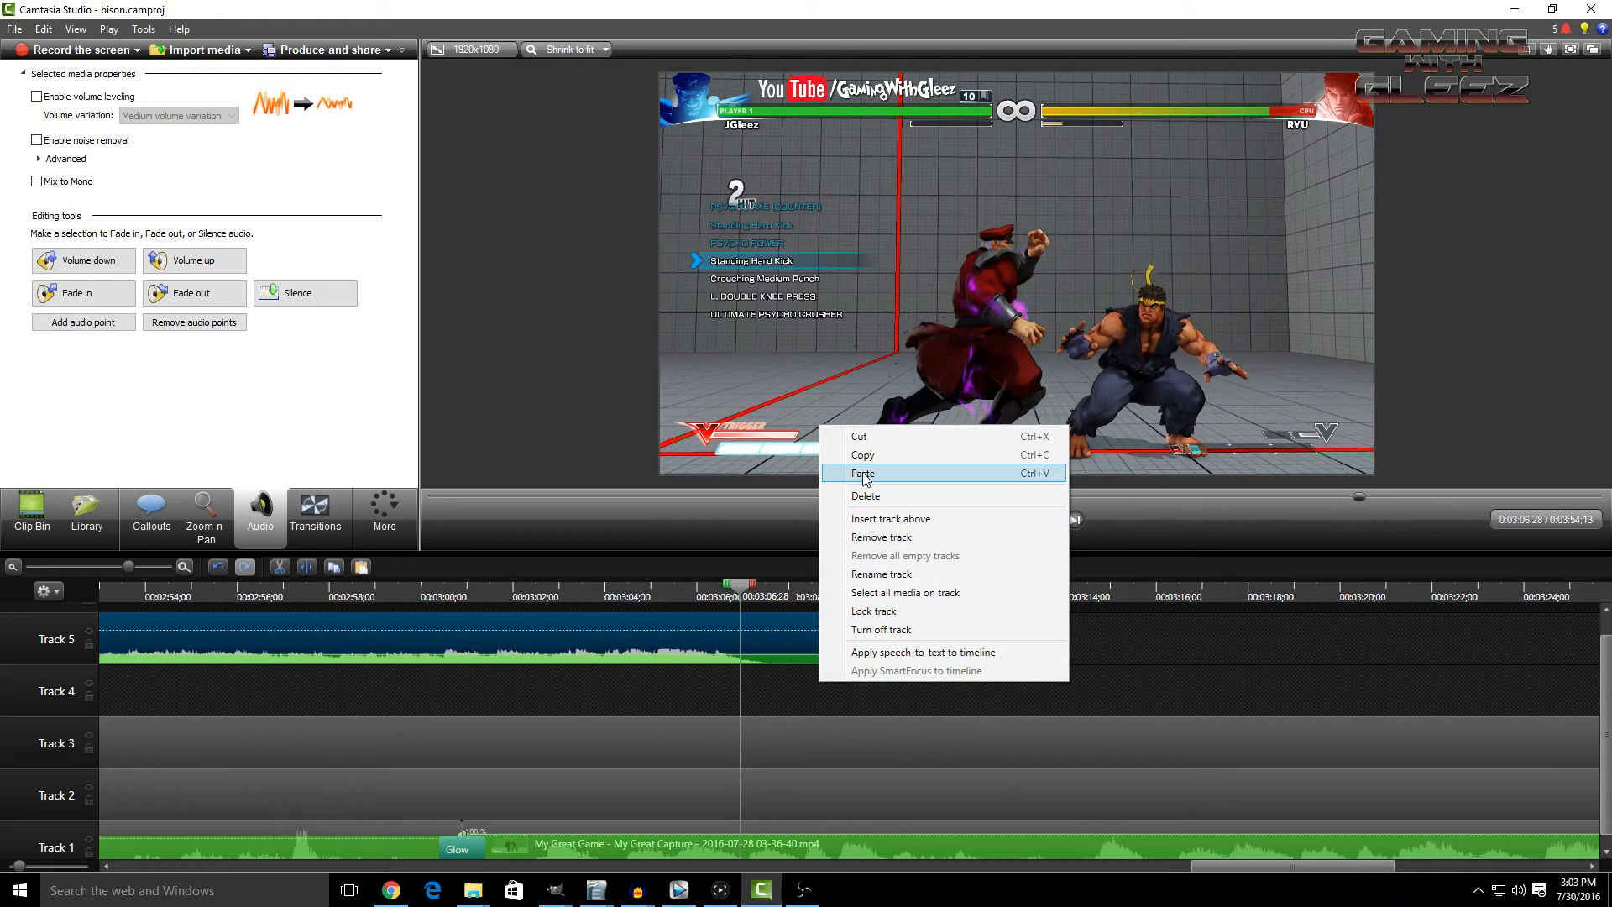
left_click(863, 474)
- Play from the third music clip's start, and replay the gameplay from 3:11;08 to check for unwanted footage
left_click(1016, 520)
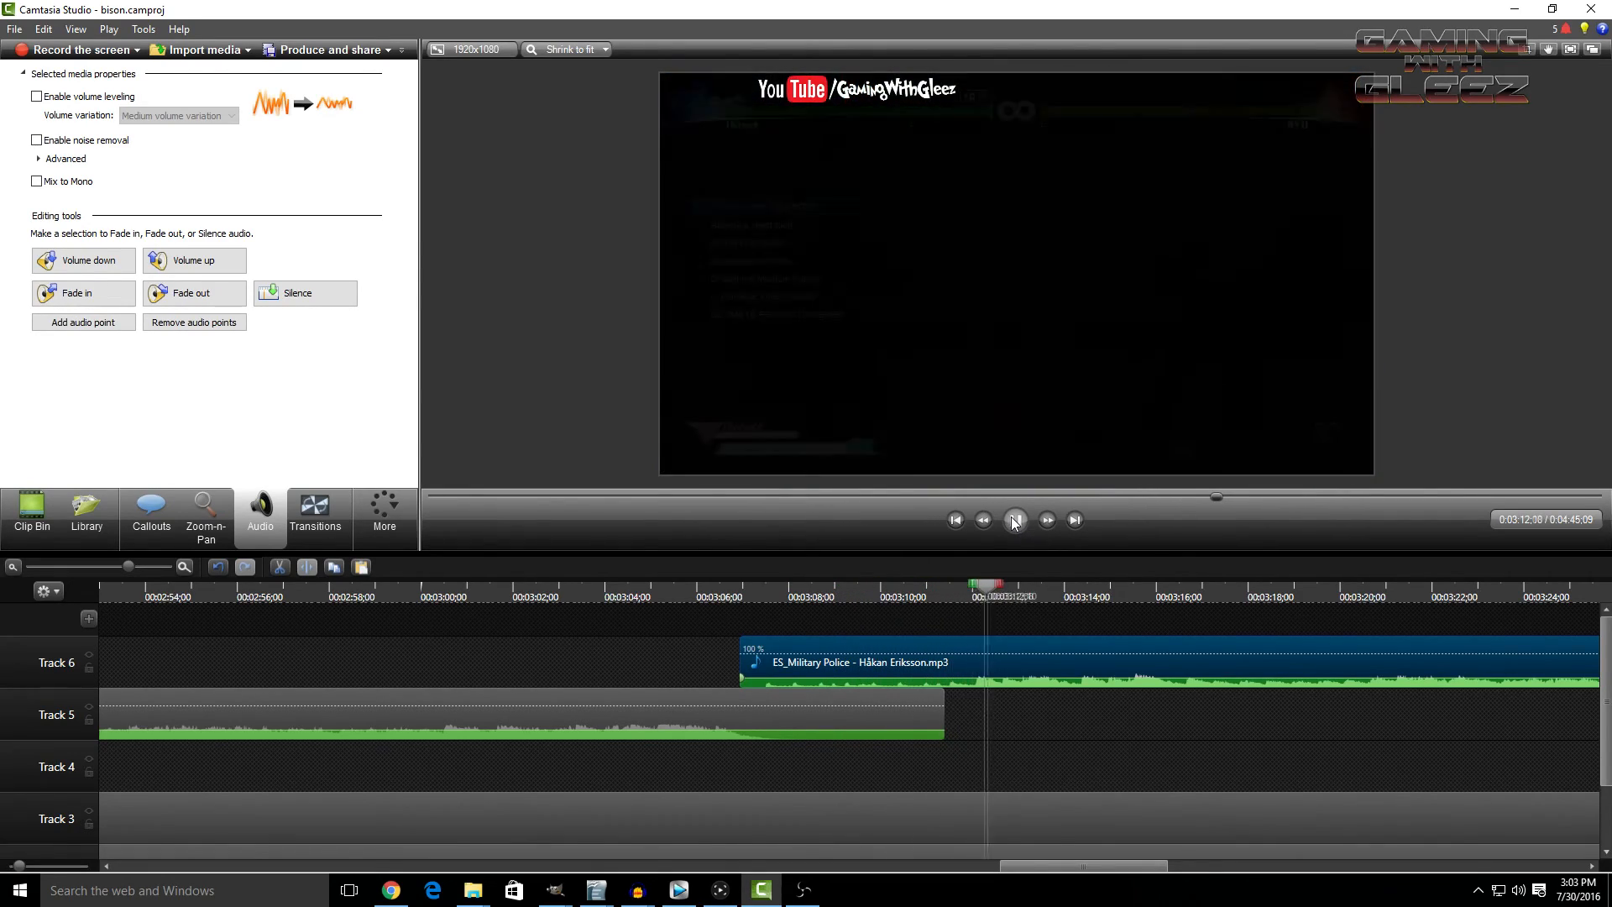
left_click(1013, 518)
left_click(965, 738)
scroll(965, 739, "down", 2)
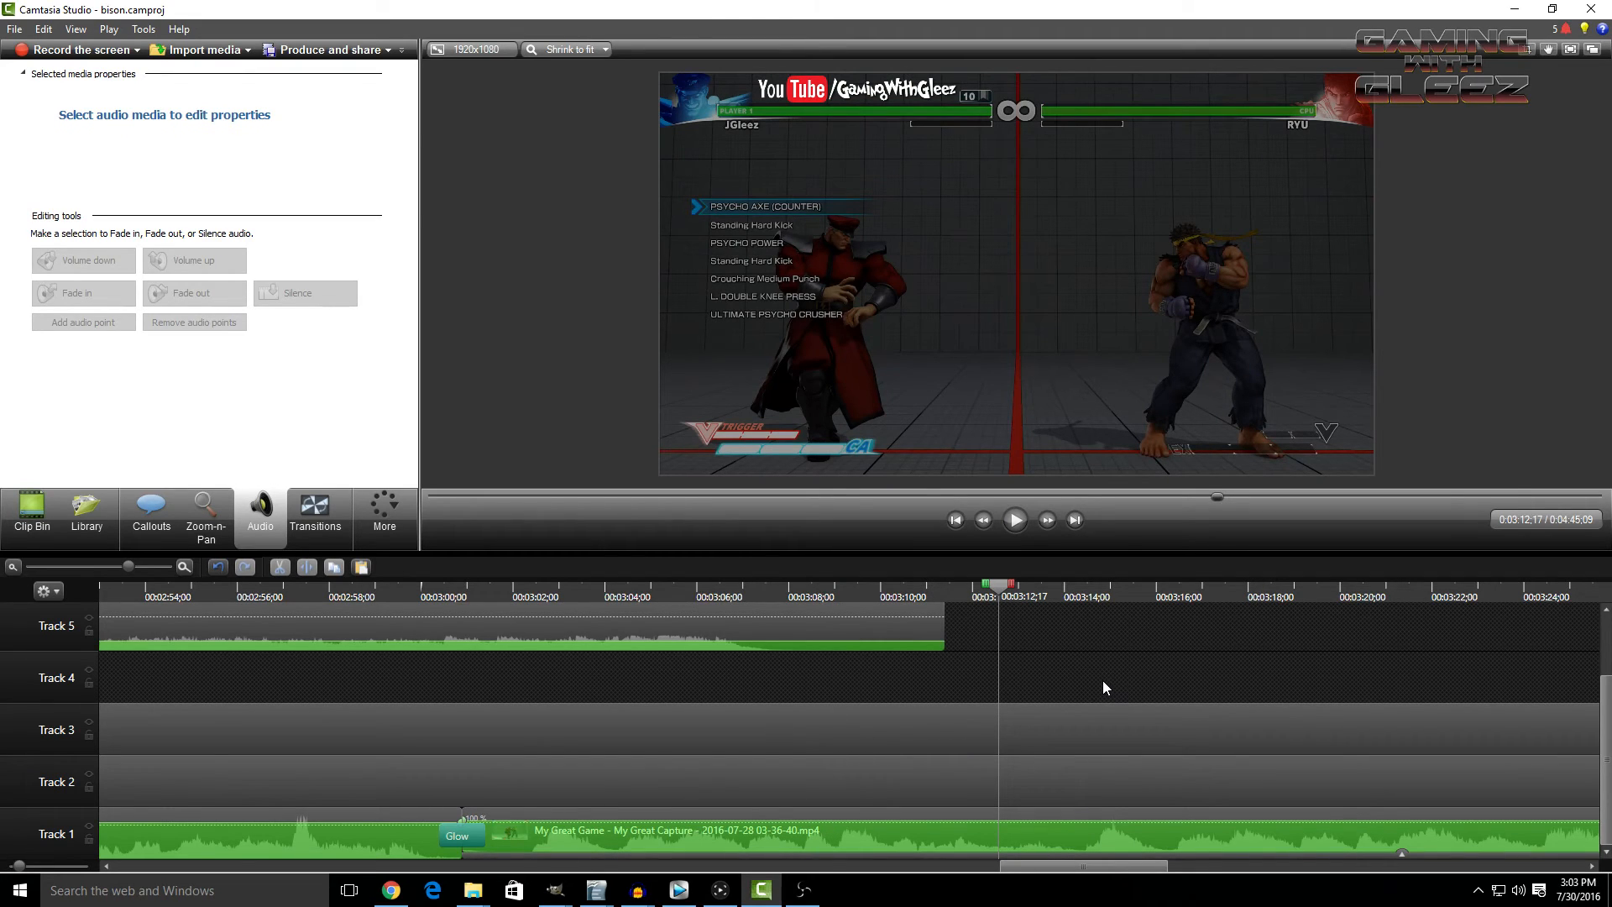
left_click(941, 590)
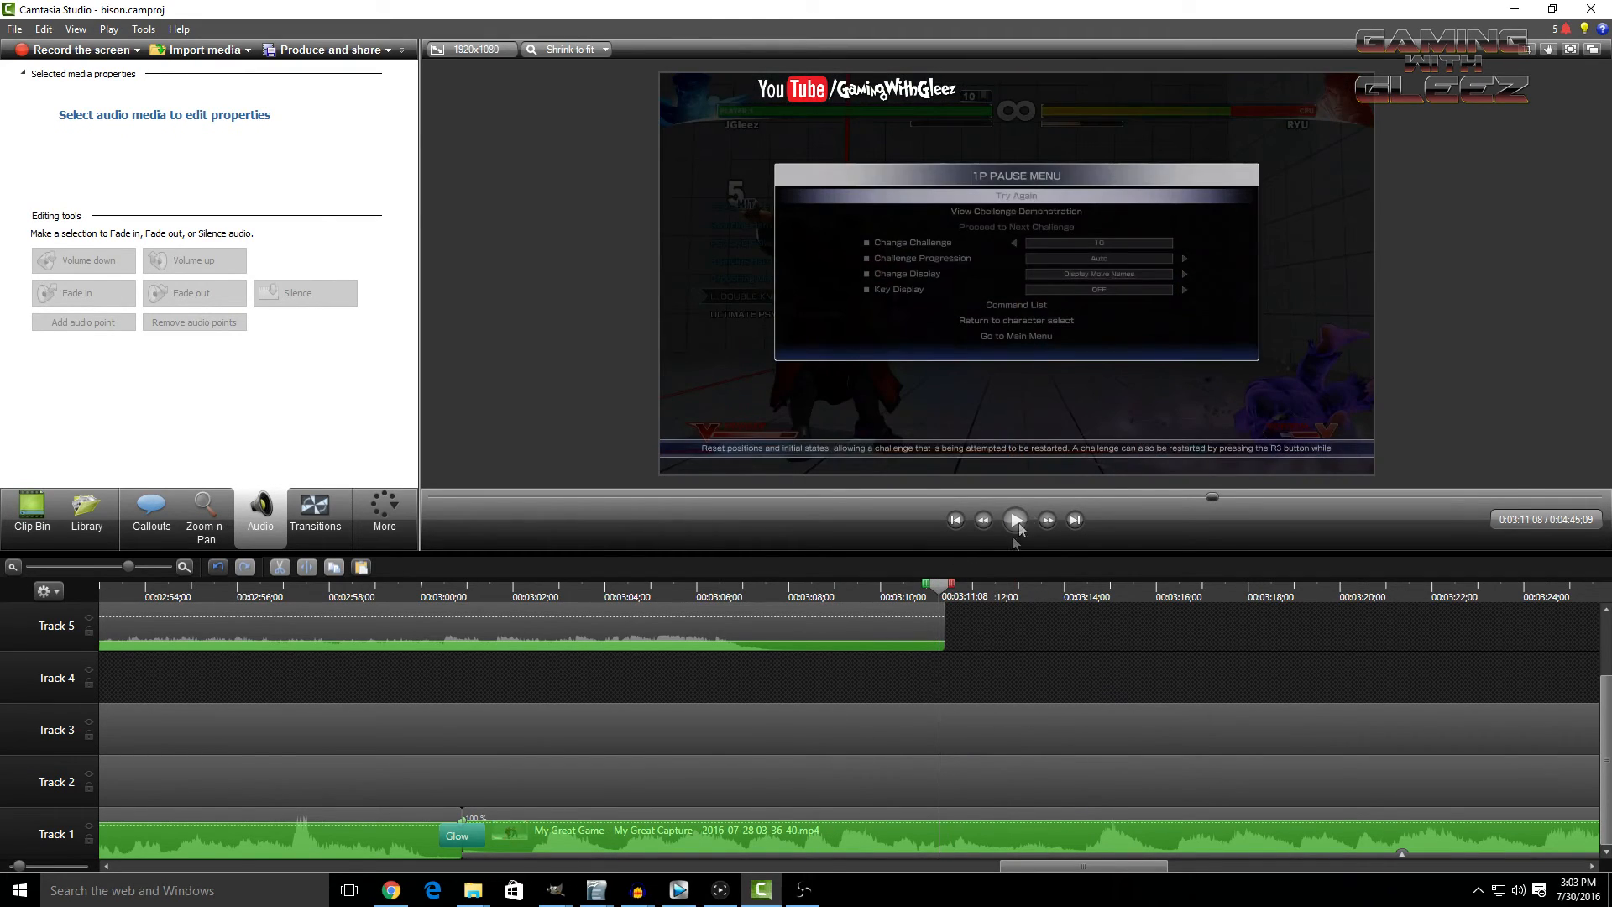
left_click(1015, 519)
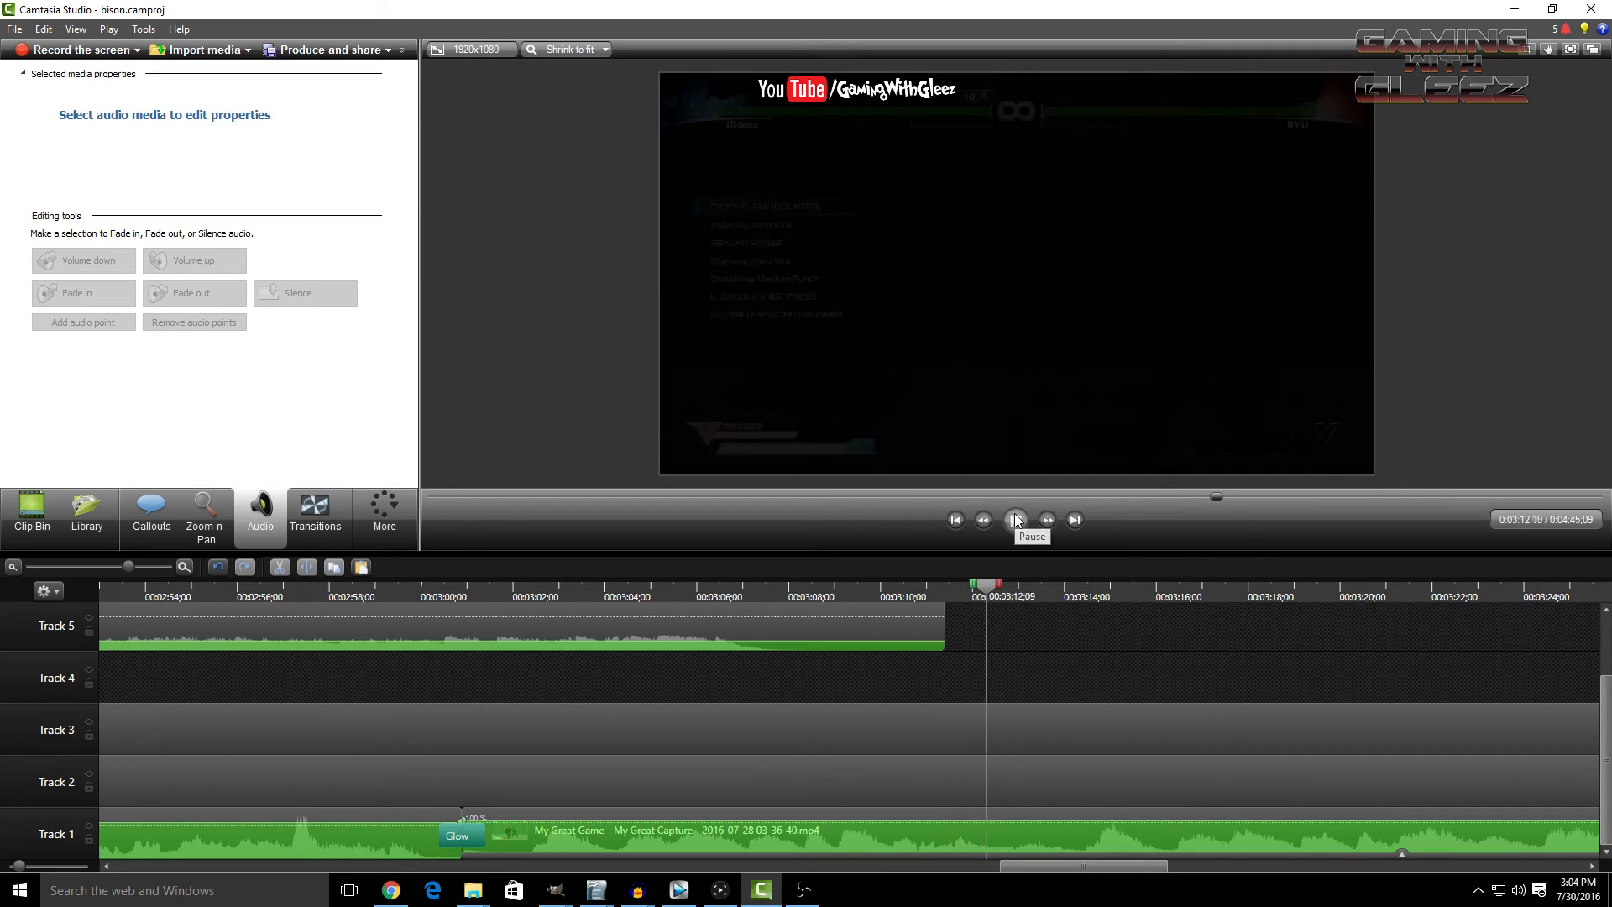
left_click(1015, 520)
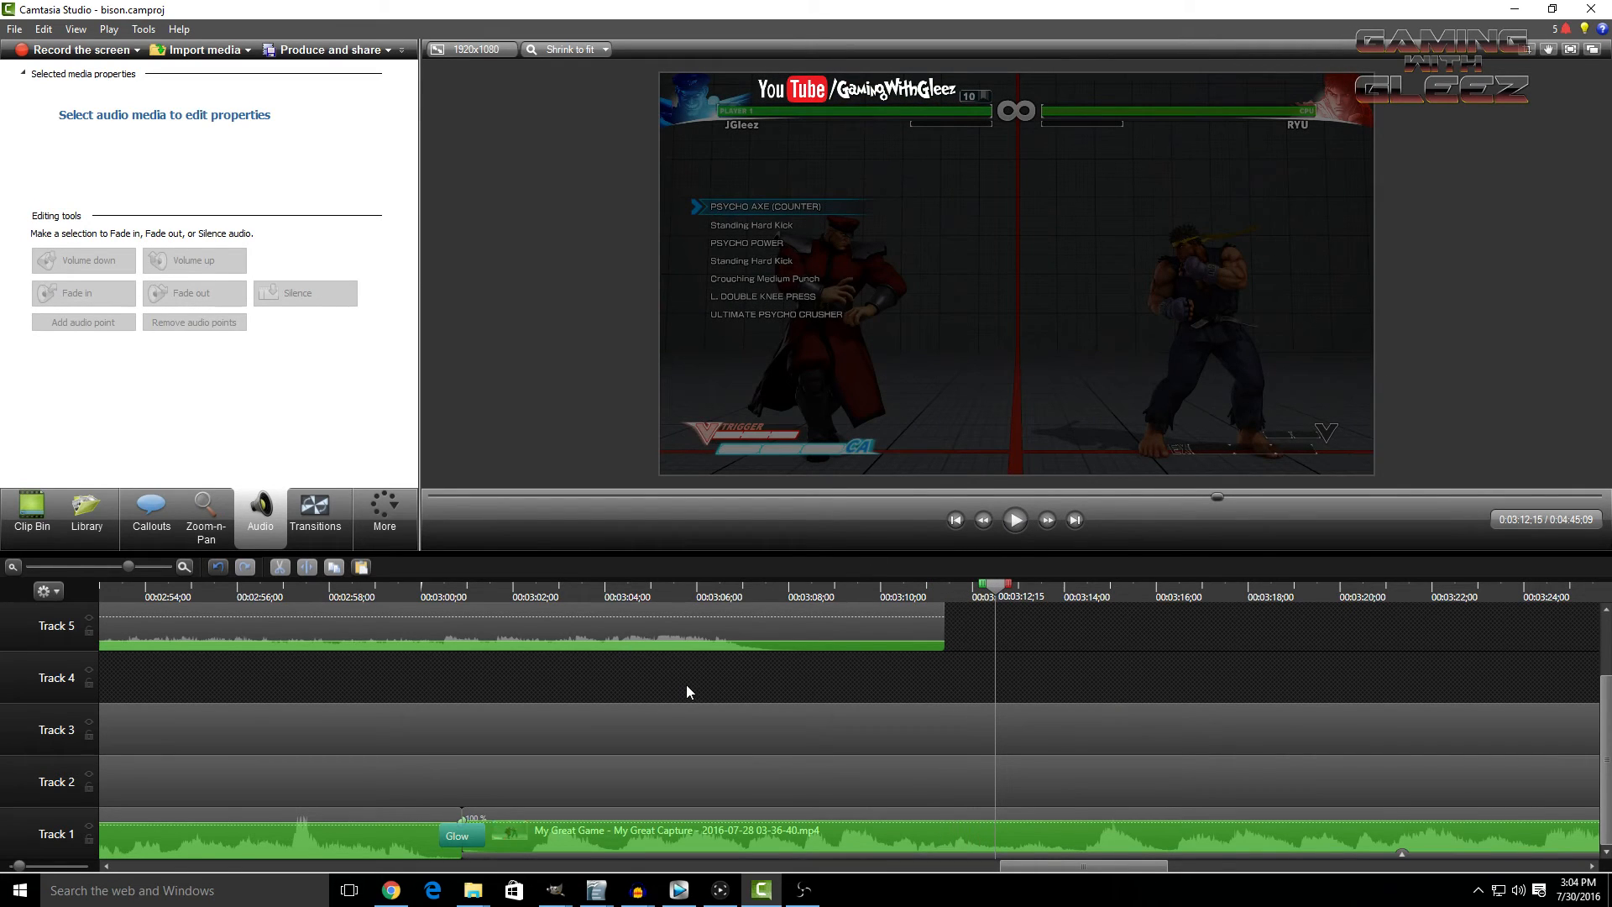
- Trim the opening of the last gameplay clip by removing its Glow transition, splitting it at 3:13;14 and deleting the earlier piece
right_click(467, 840)
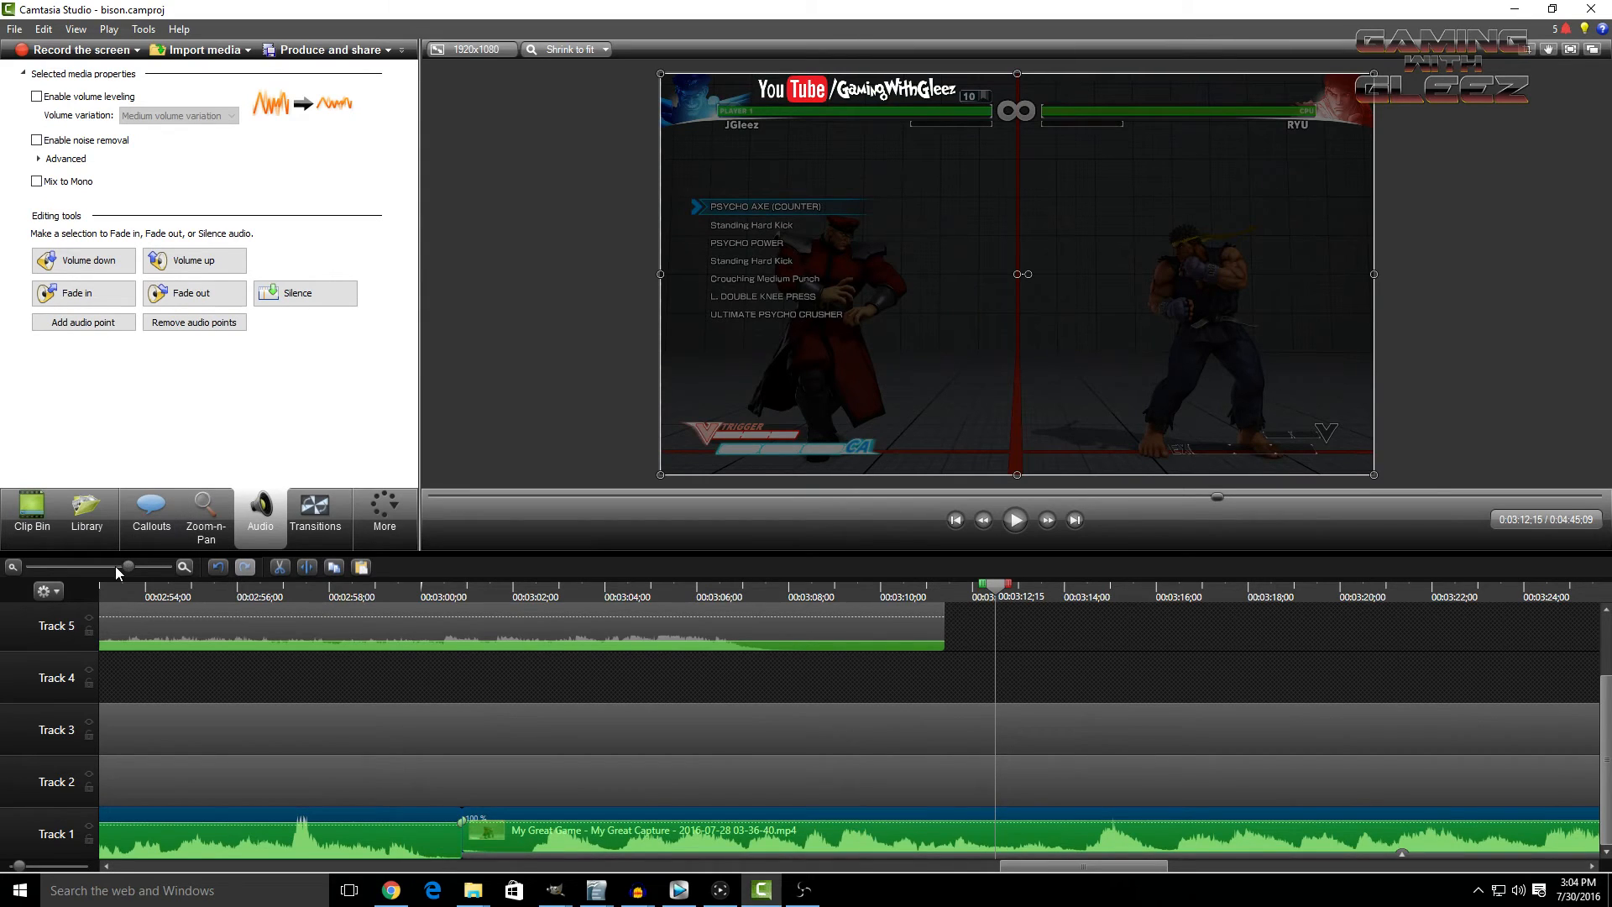
left_click_drag(127, 567, 116, 567)
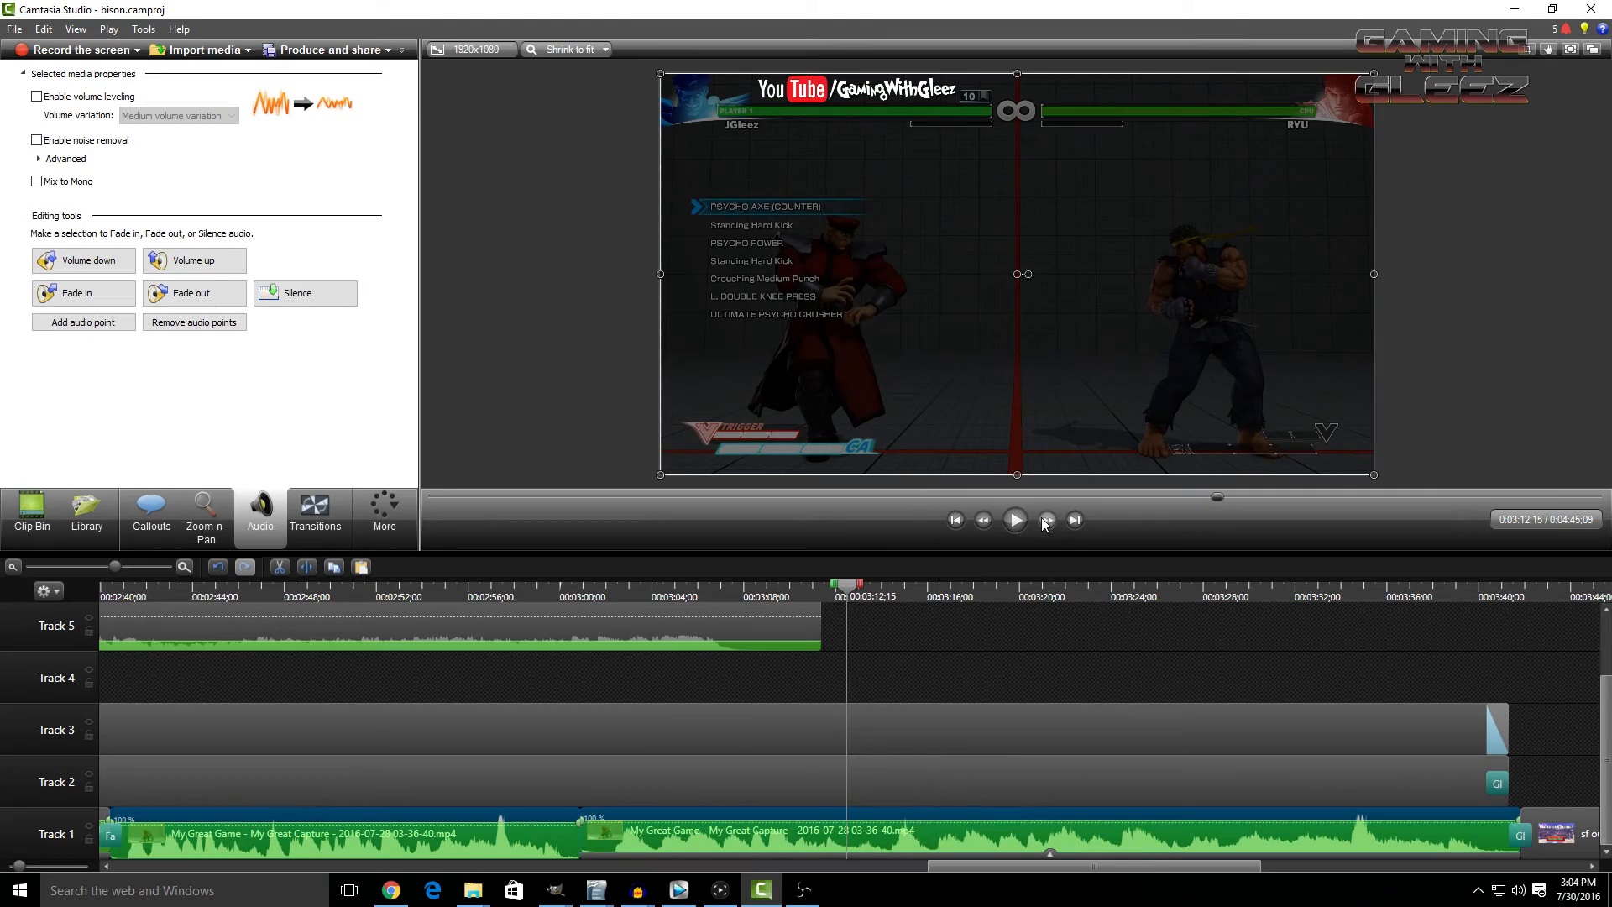
left_click(1015, 521)
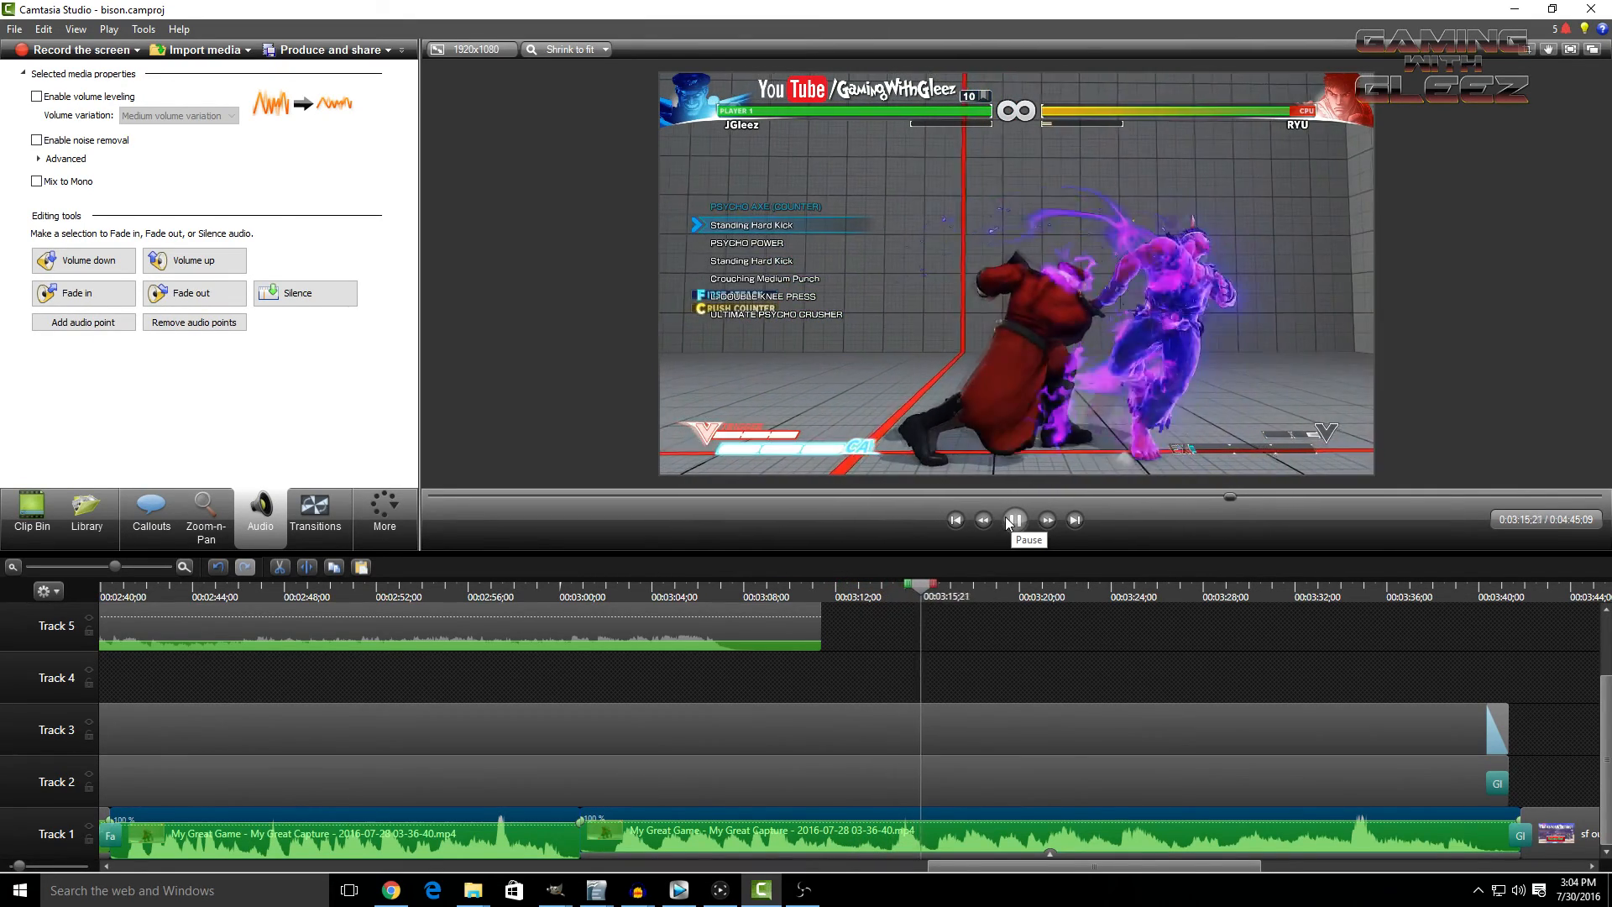
left_click_drag(912, 587, 872, 603)
right_click(873, 596)
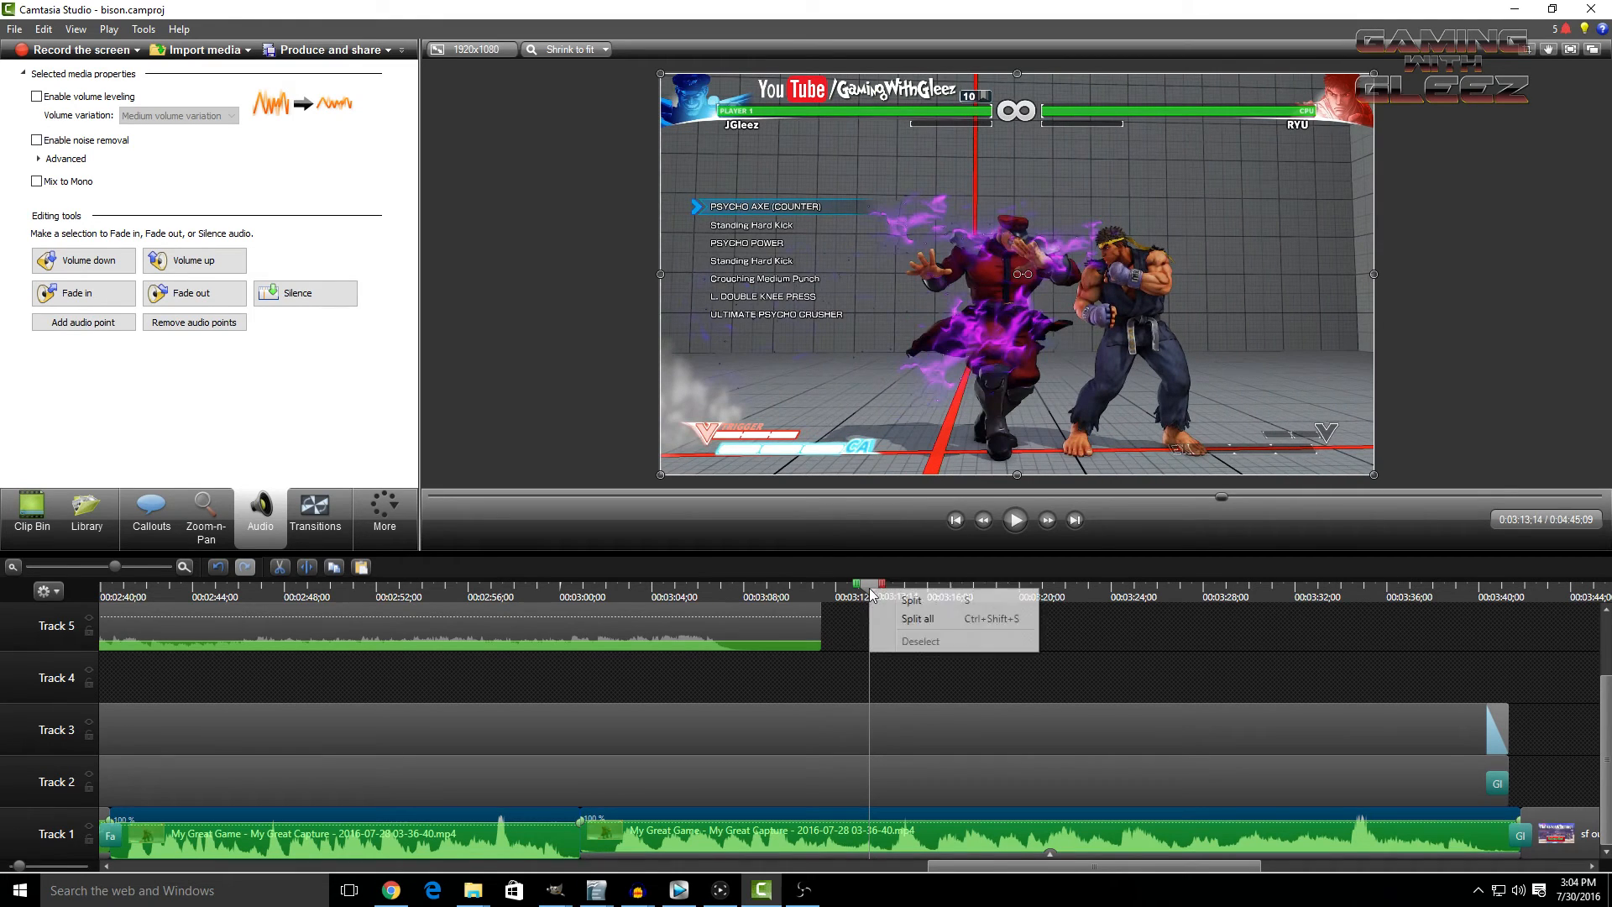
left_click(892, 606)
right_click(819, 829)
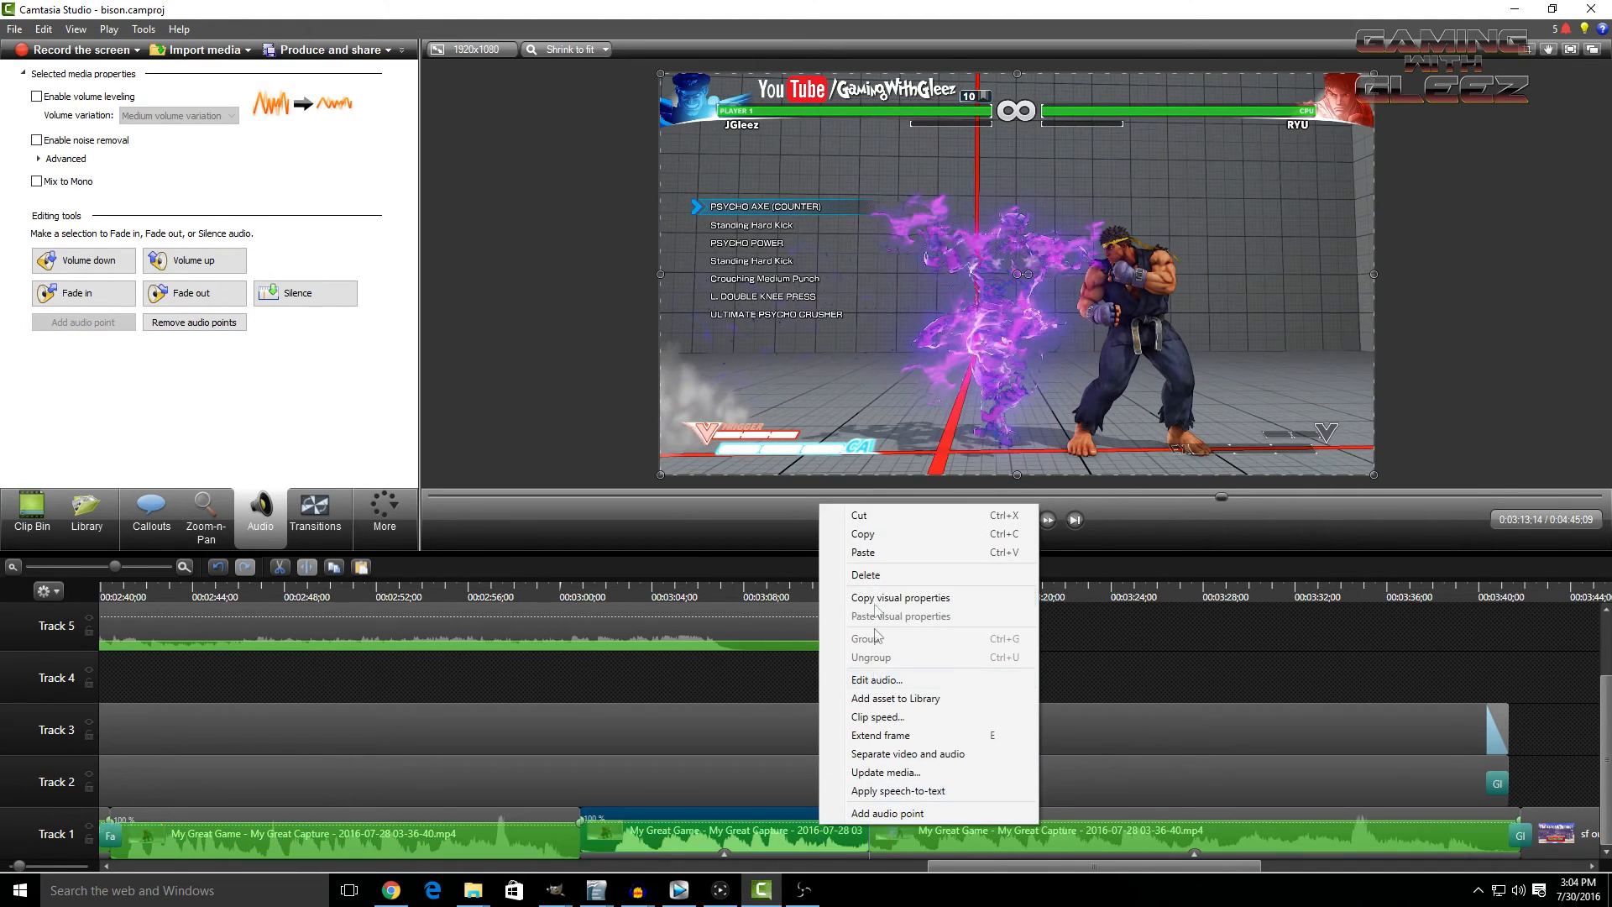
left_click(848, 576)
- Remove the Fade before the second-to-last gameplay clip, trim the clip's start to 2:46;13 and slide it back against the preceding clip
left_click_drag(954, 874, 876, 874)
left_click_drag(719, 593, 601, 590)
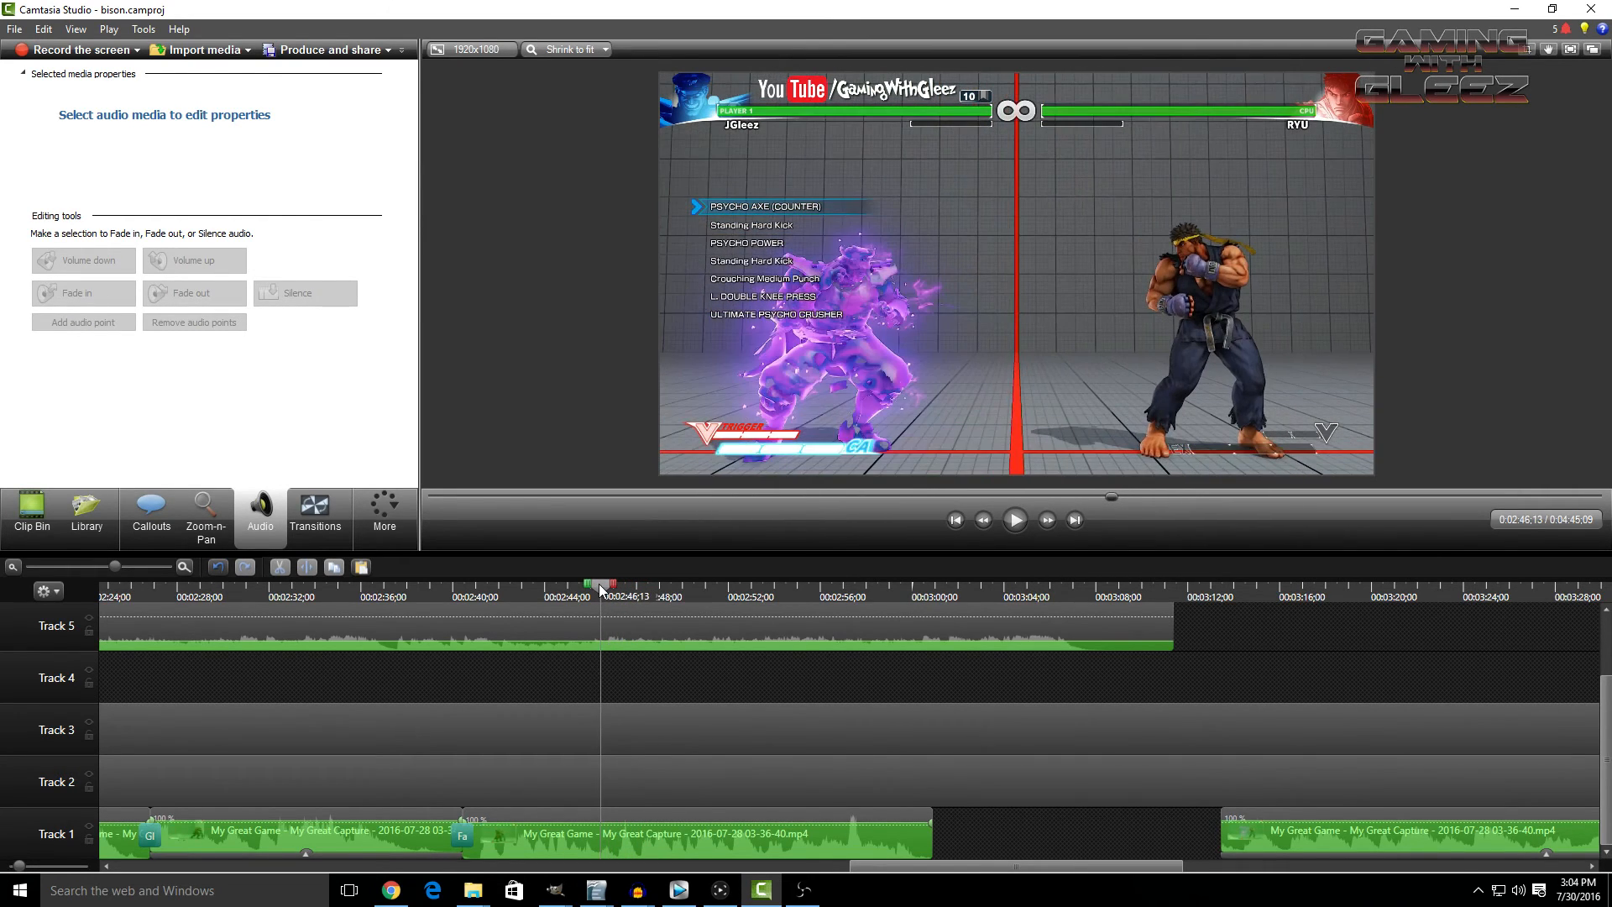
left_click(468, 834)
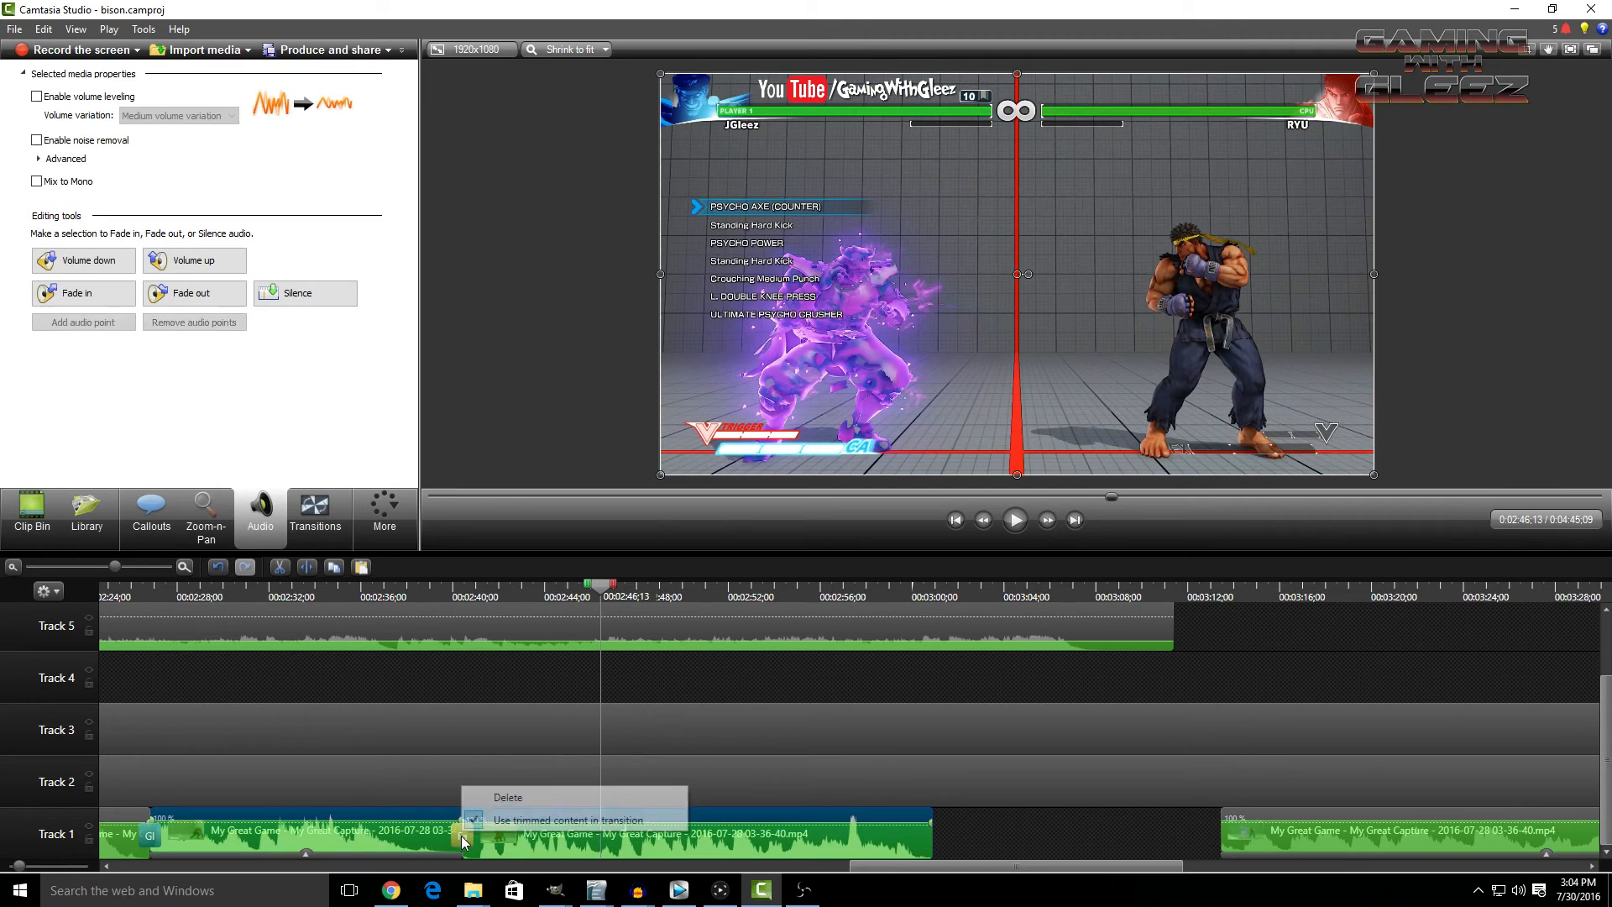
left_click_drag(467, 831, 602, 826)
left_click_drag(628, 829, 491, 829)
- Reapply a Fade transition before the trimmed clip, and join the last gameplay clip to its end with a Glow transition
left_click(315, 513)
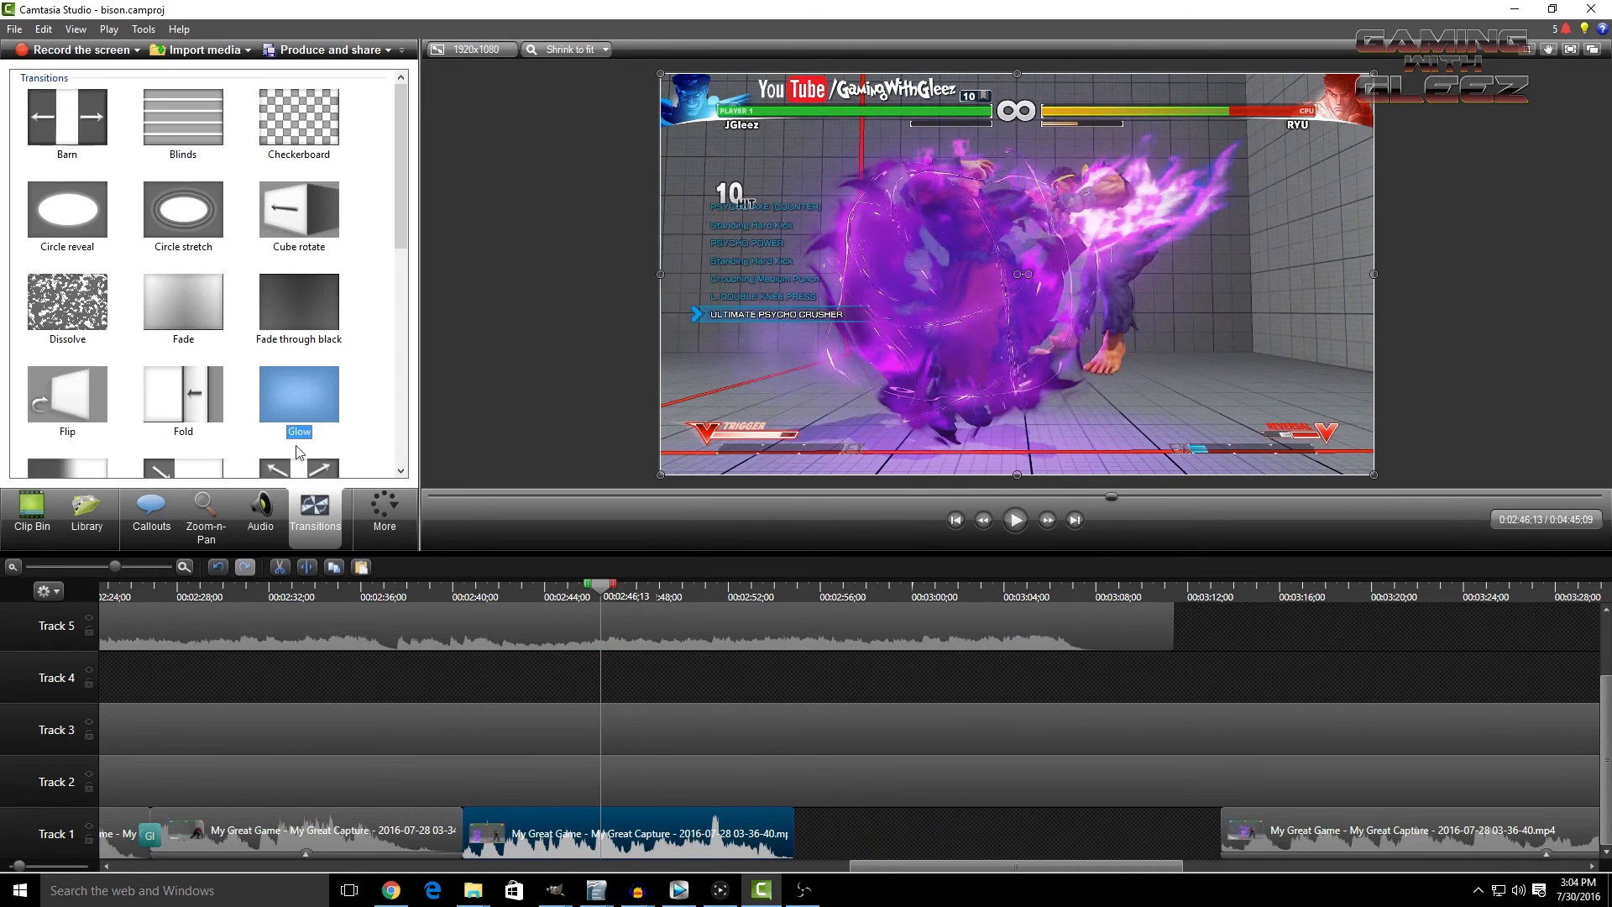
mouse_move(226, 326)
left_mouse_down()
mouse_move(220, 366)
mouse_move(487, 822)
mouse_move(462, 833)
left_mouse_up()
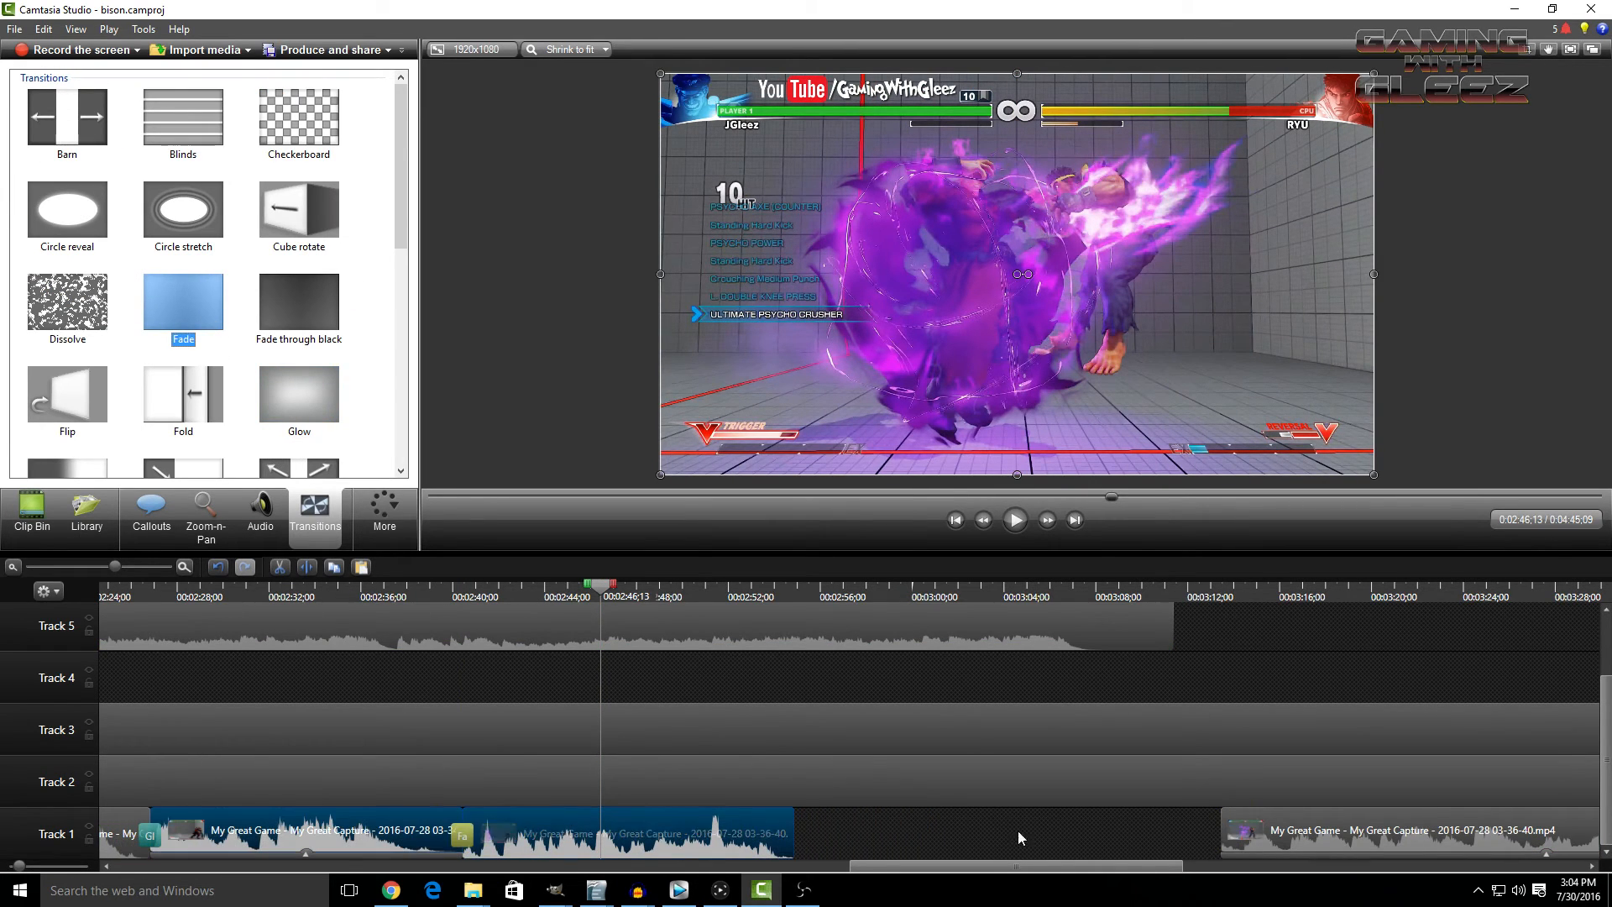
left_click_drag(1441, 840, 1014, 838)
left_click_drag(275, 390, 792, 831)
- Slide the outro image back against the last gameplay clip, delete the old transitions at the join, and apply a Glow transition there
left_click_drag(1171, 867, 1353, 869)
left_click_drag(1251, 831, 668, 837)
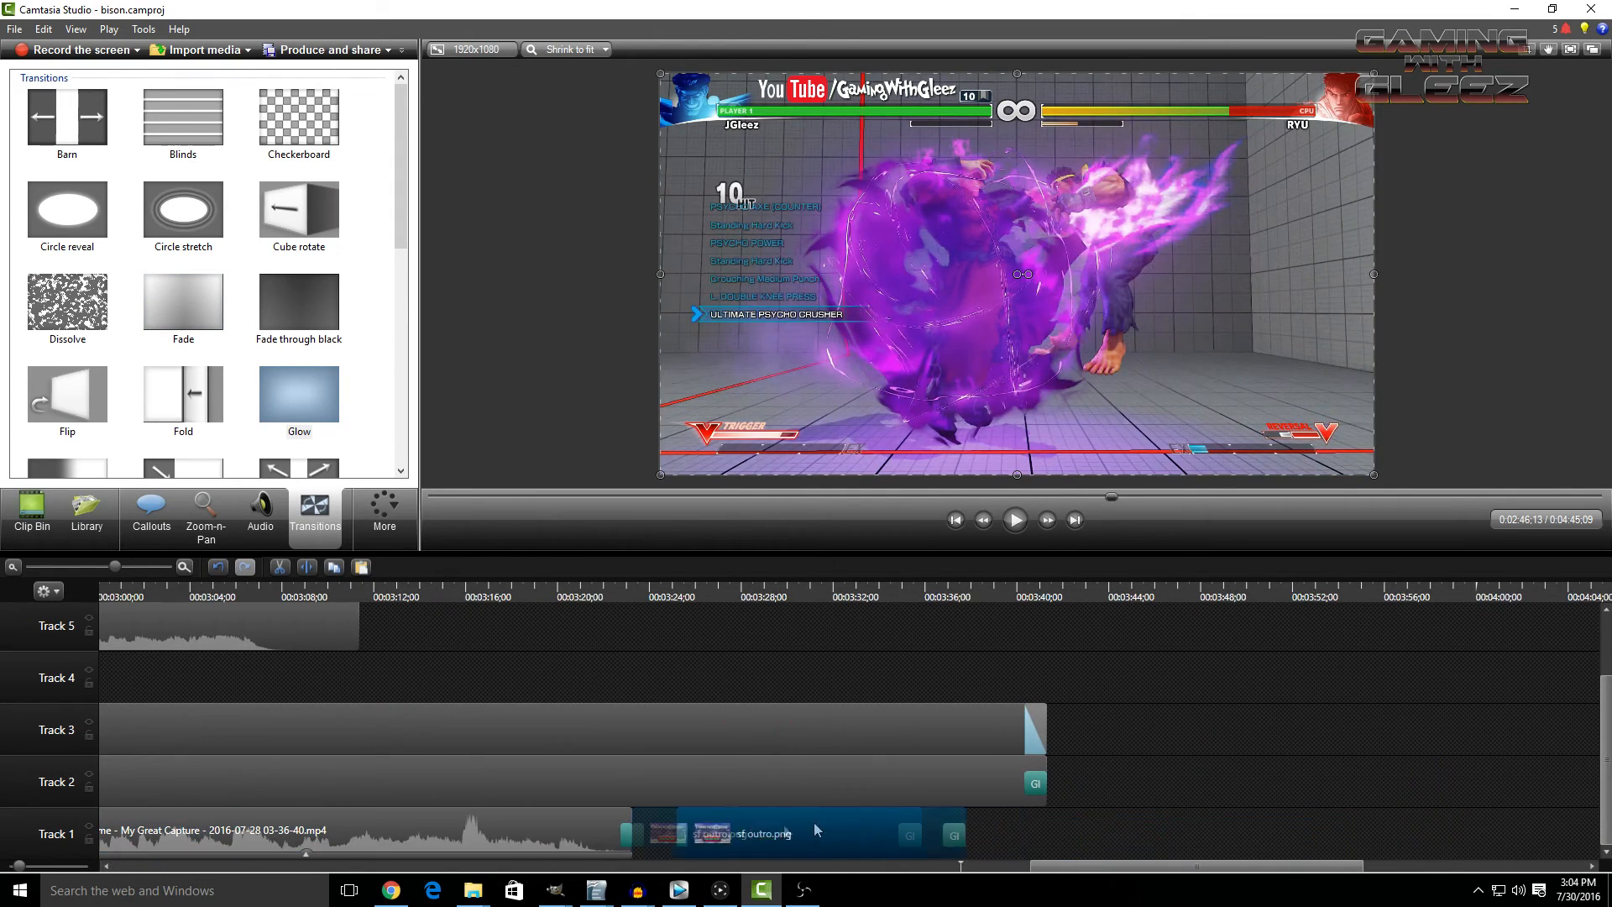
right_click(642, 835)
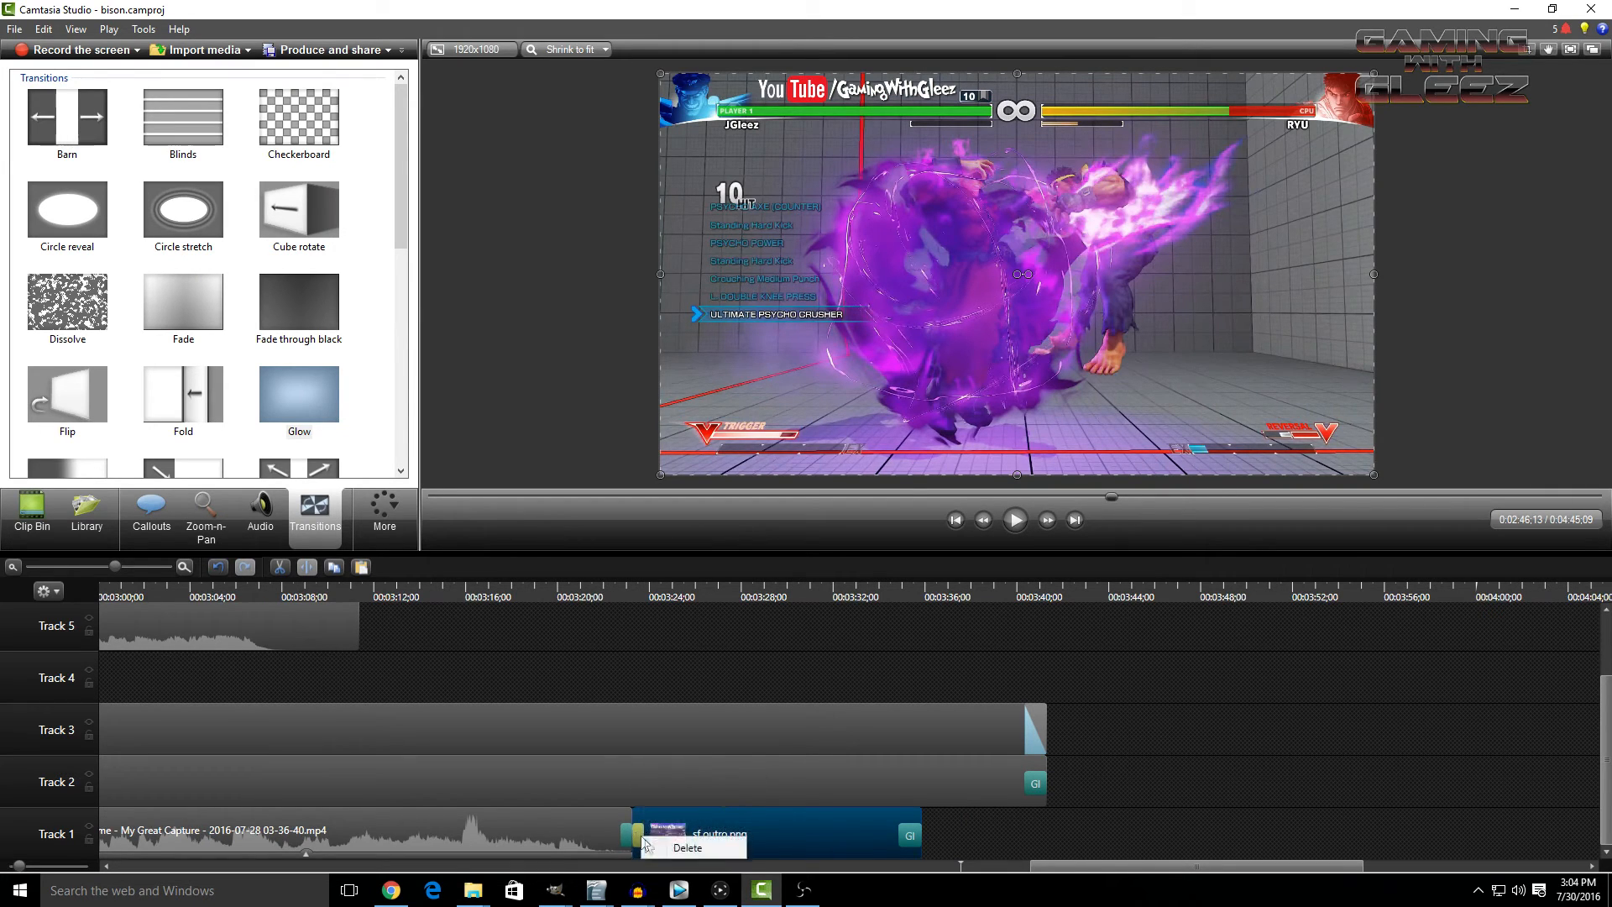
left_click(686, 848)
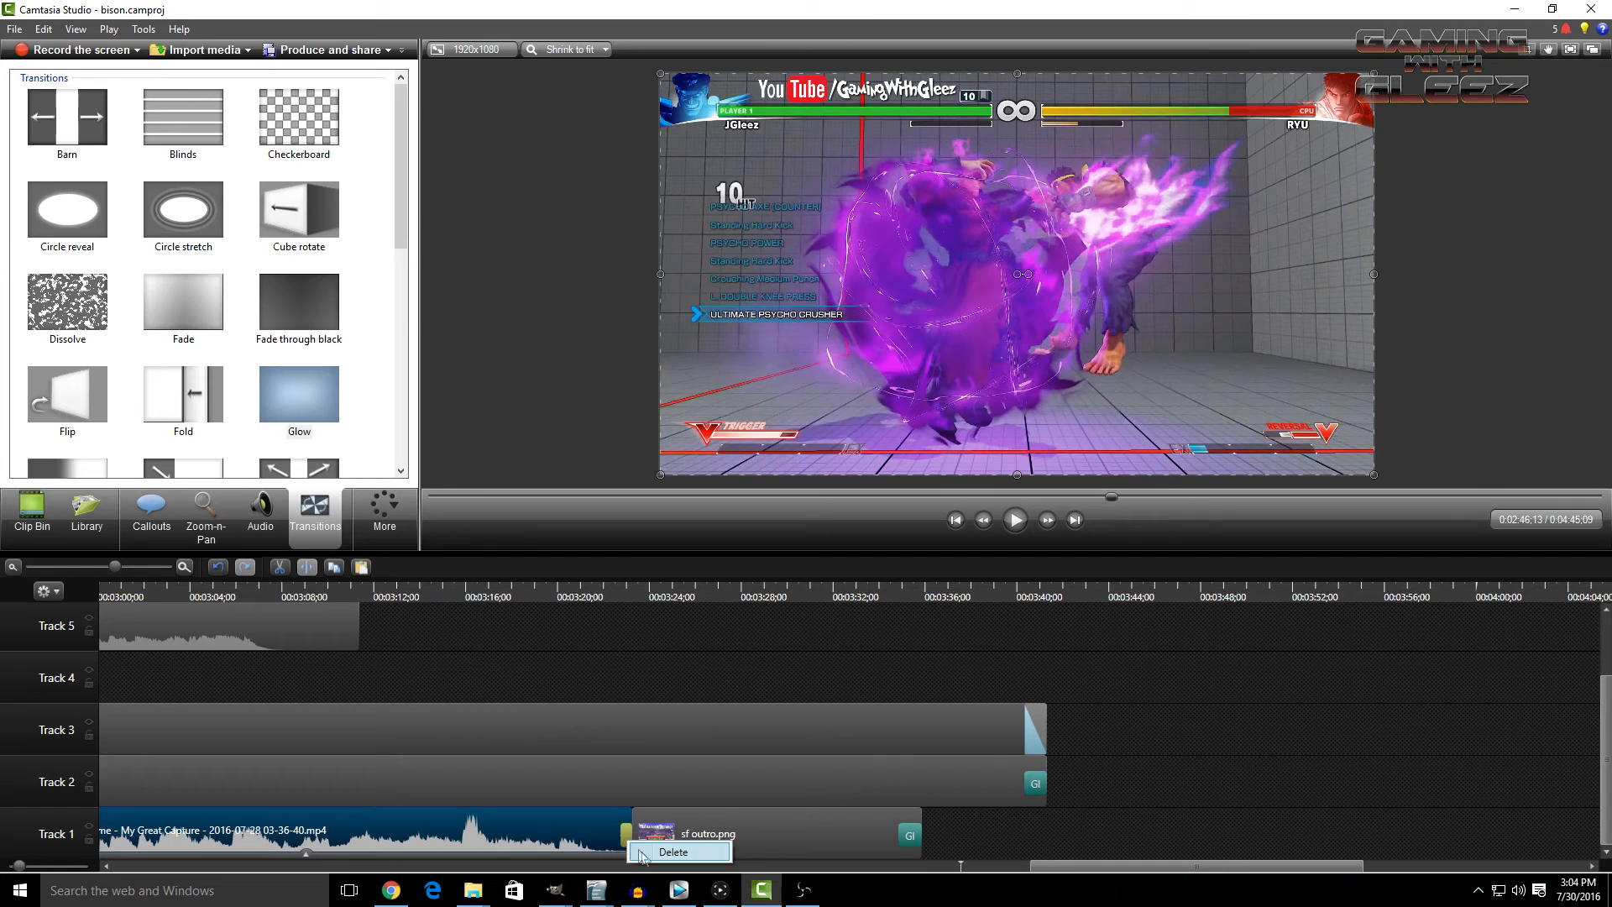
left_click_drag(317, 393, 632, 833)
- Play the Glow transition from the last gameplay clip into the outro to check it
left_click(622, 592)
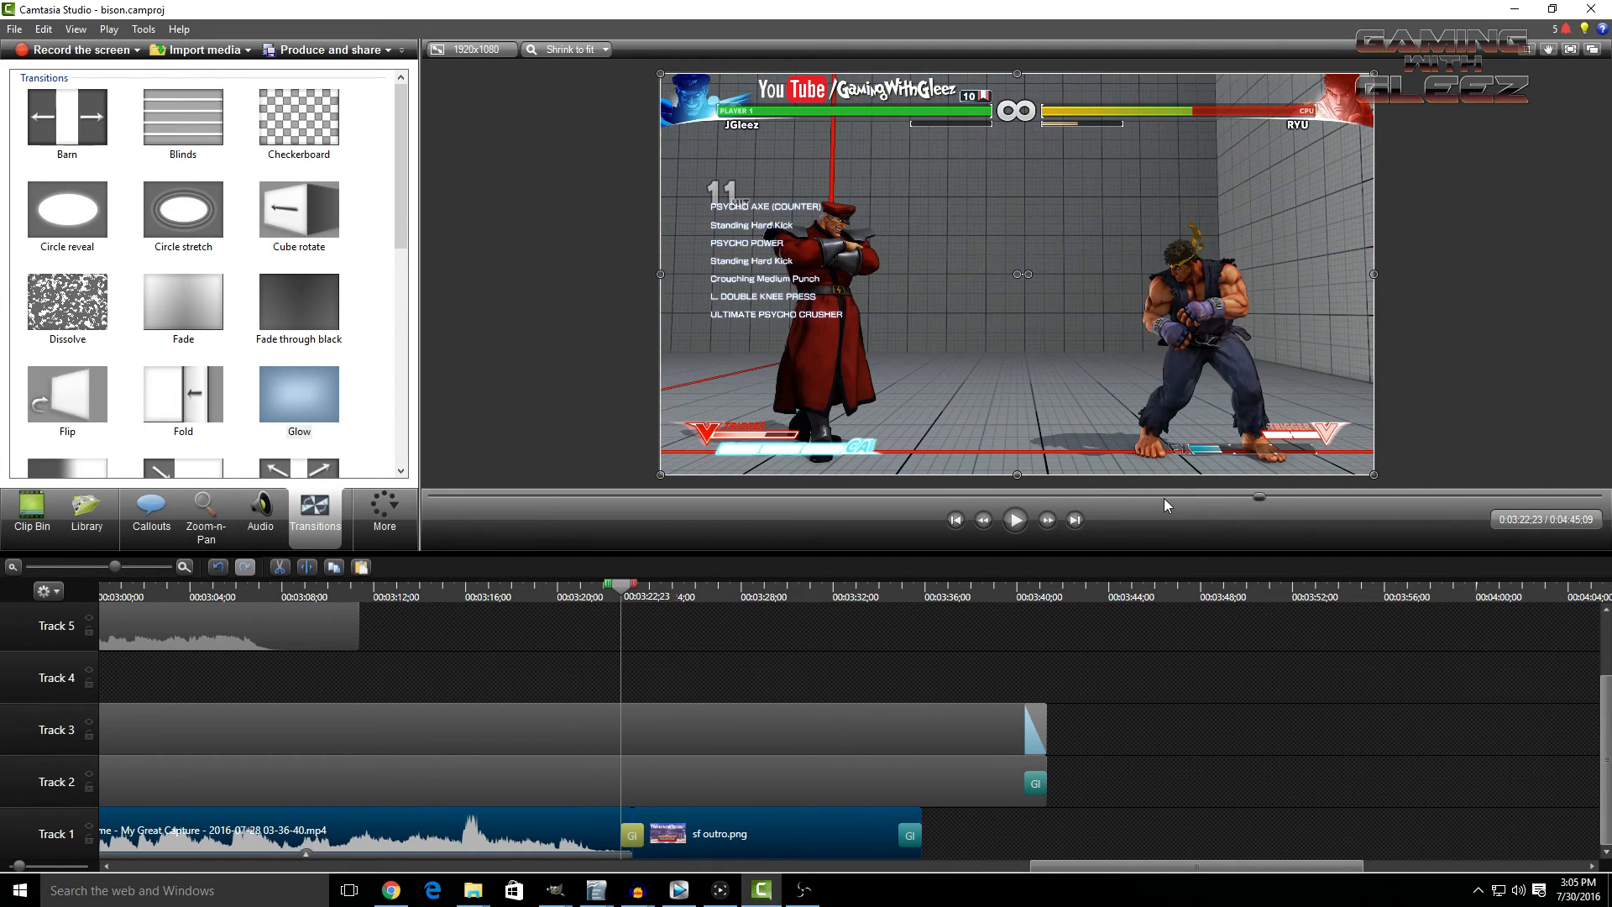
left_click(1014, 520)
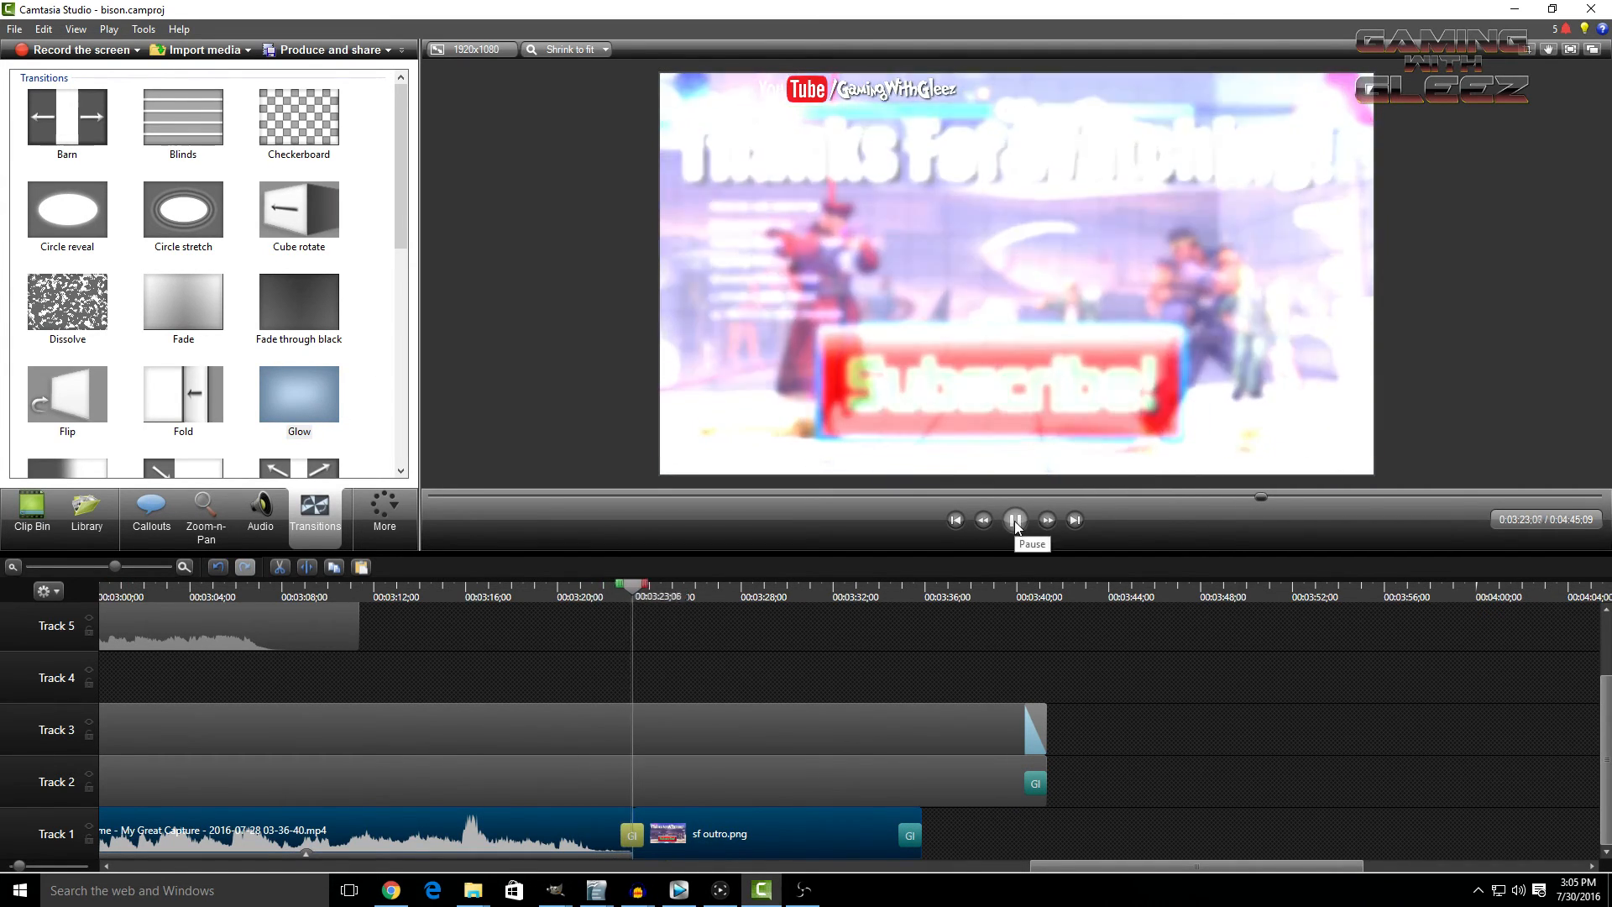
left_click(1015, 521)
scroll(1608, 669, "up", 2)
left_click_drag(1609, 672, 1609, 639)
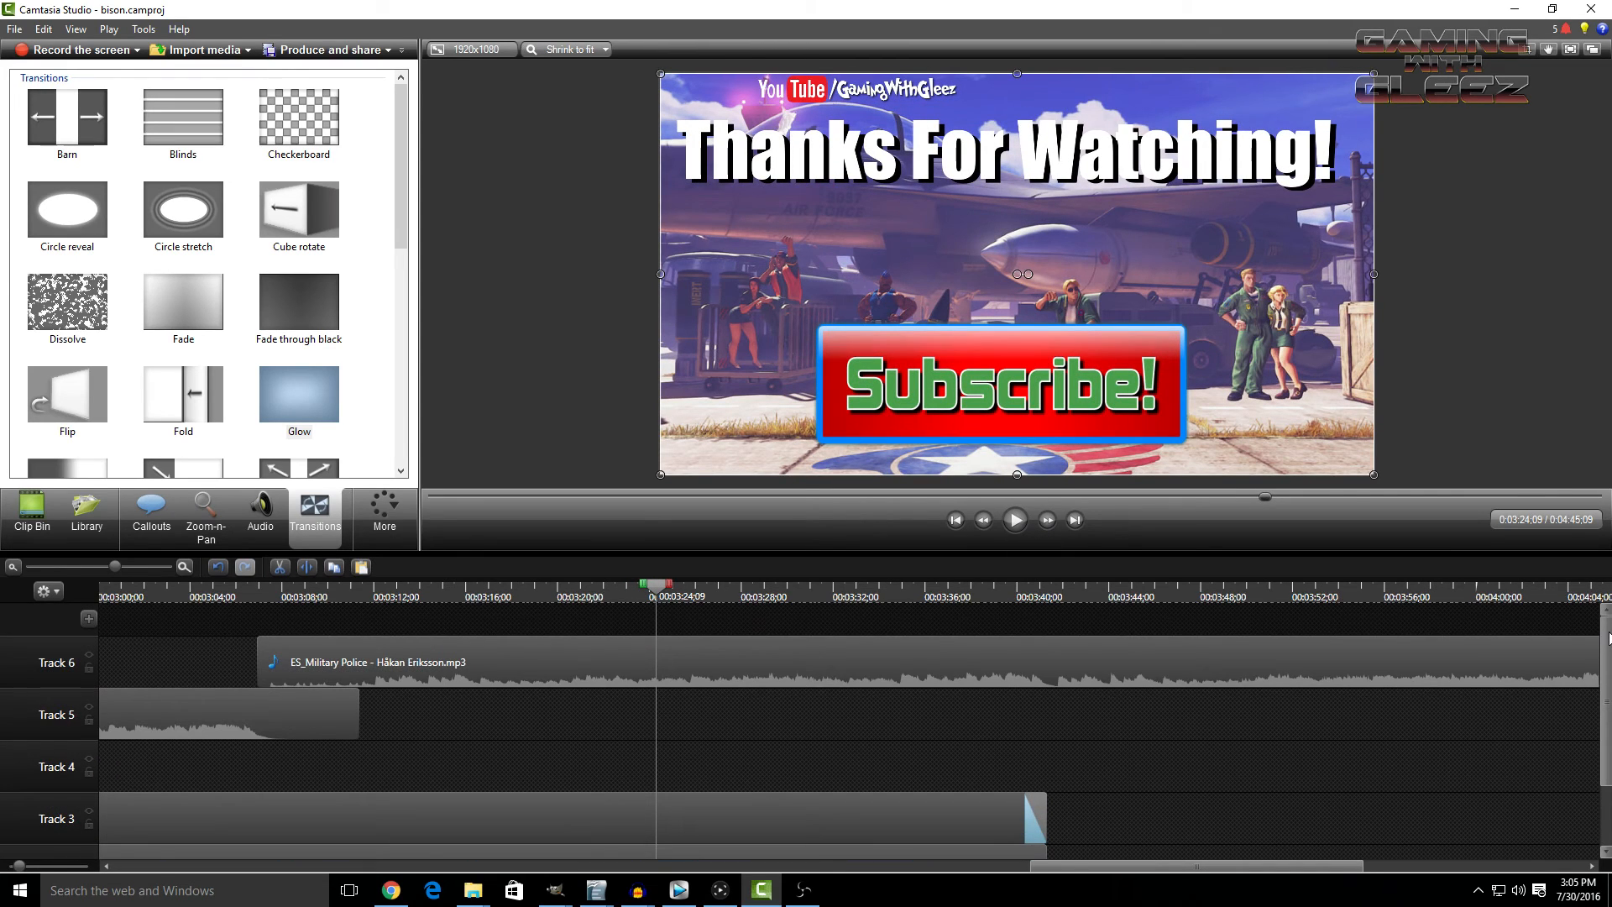
- Shorten the channel text and YouTube logo overlays to end just before the outro, and play the join to check it
scroll(1051, 742, "down", 2)
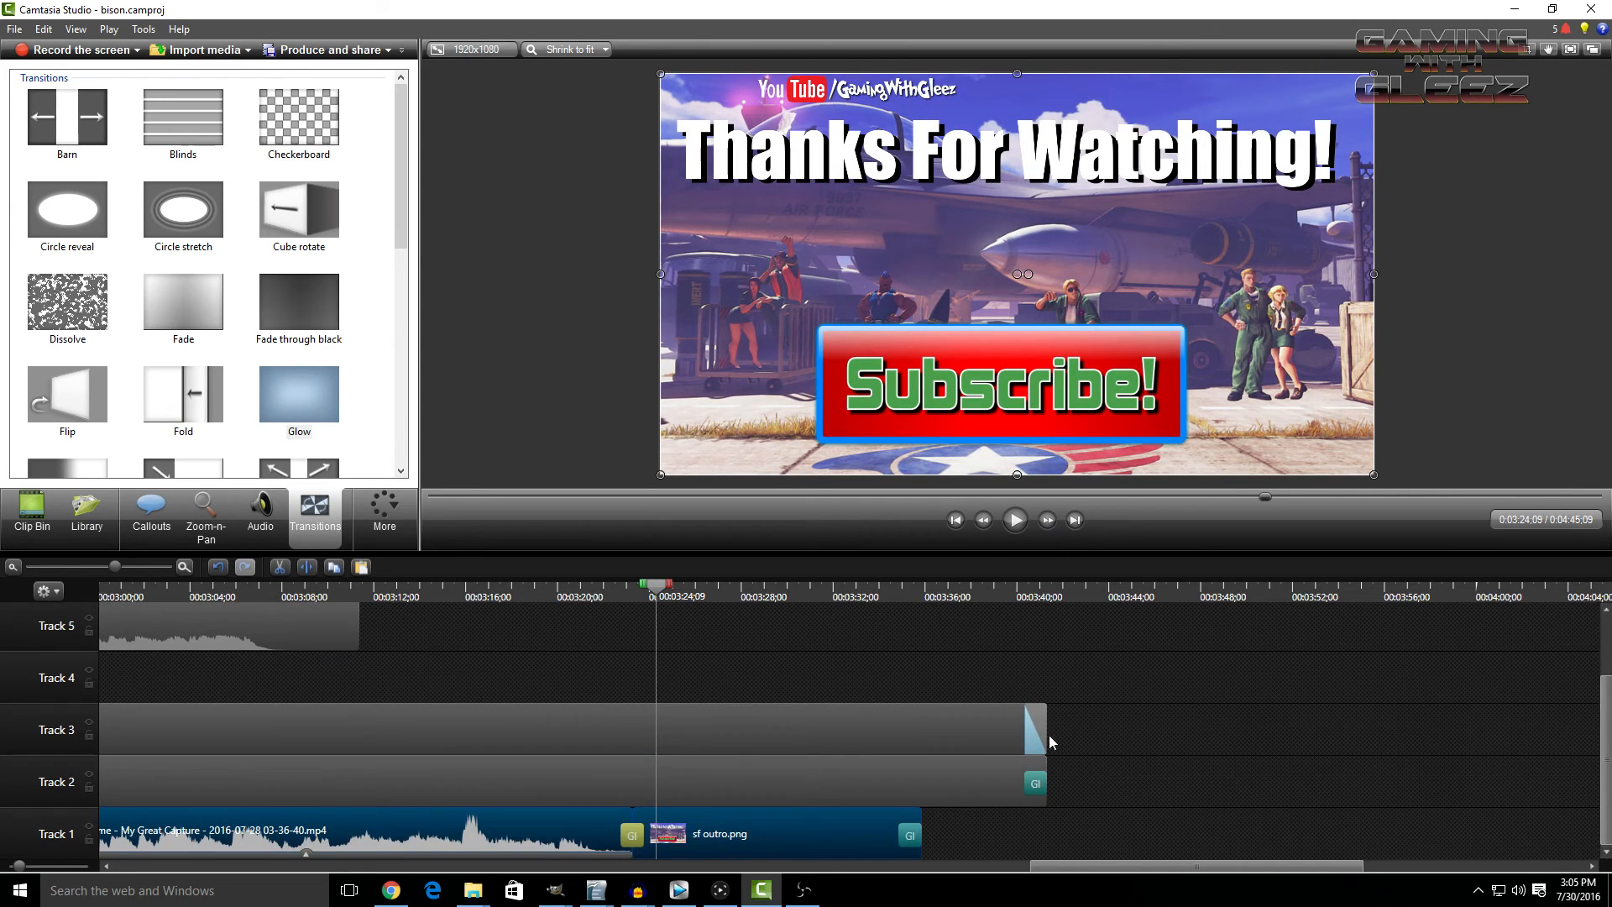
left_click_drag(1052, 731, 619, 746)
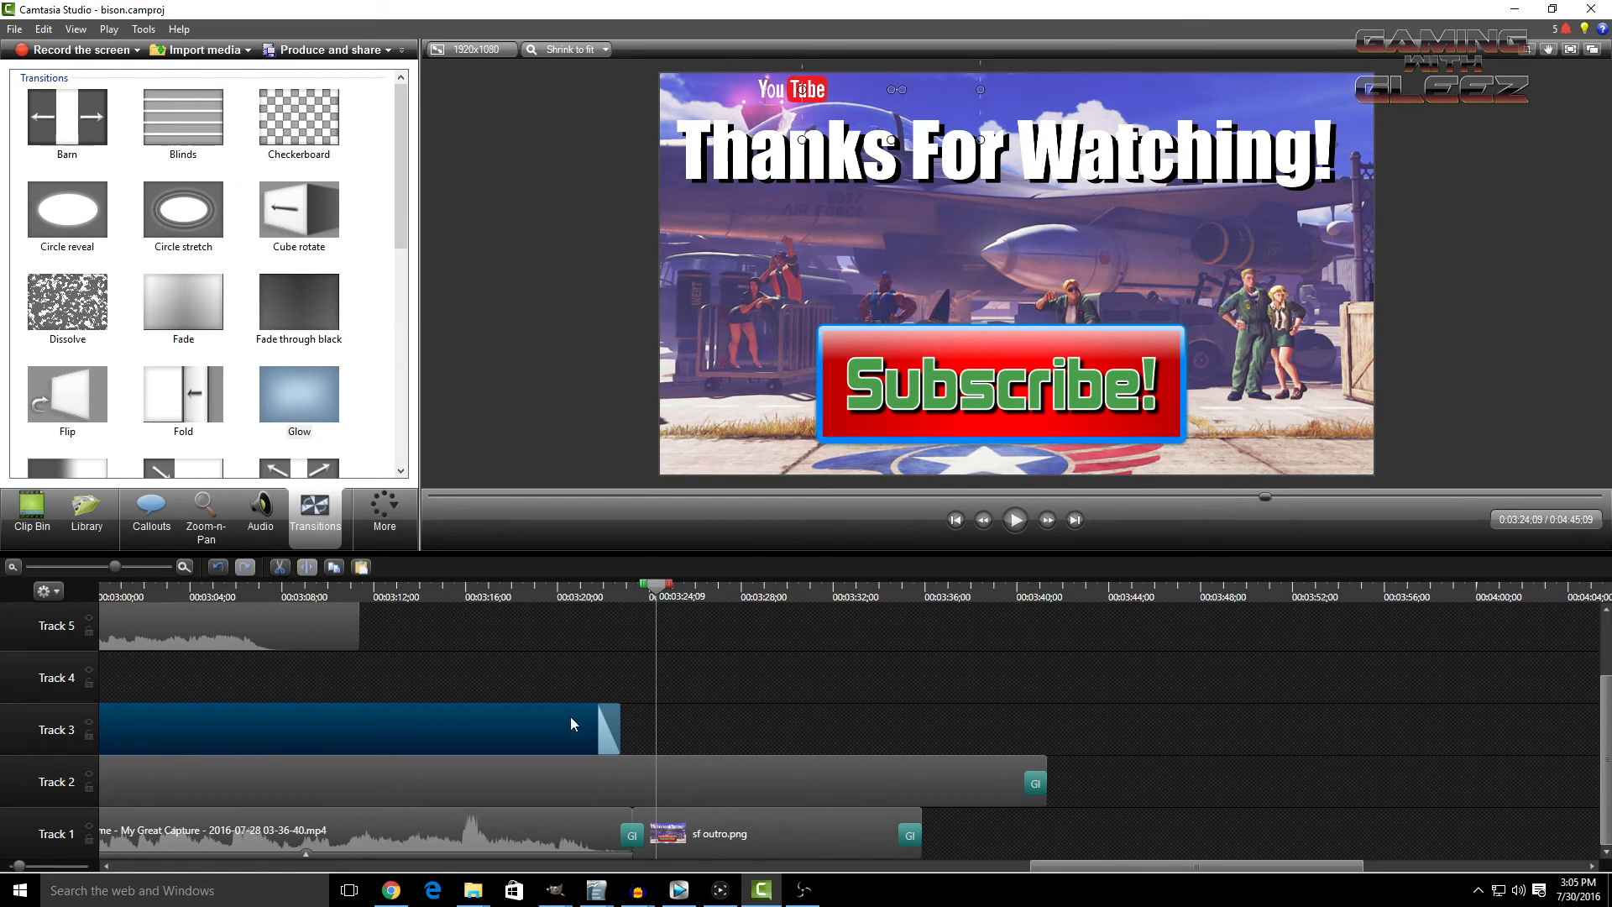
left_click(572, 597)
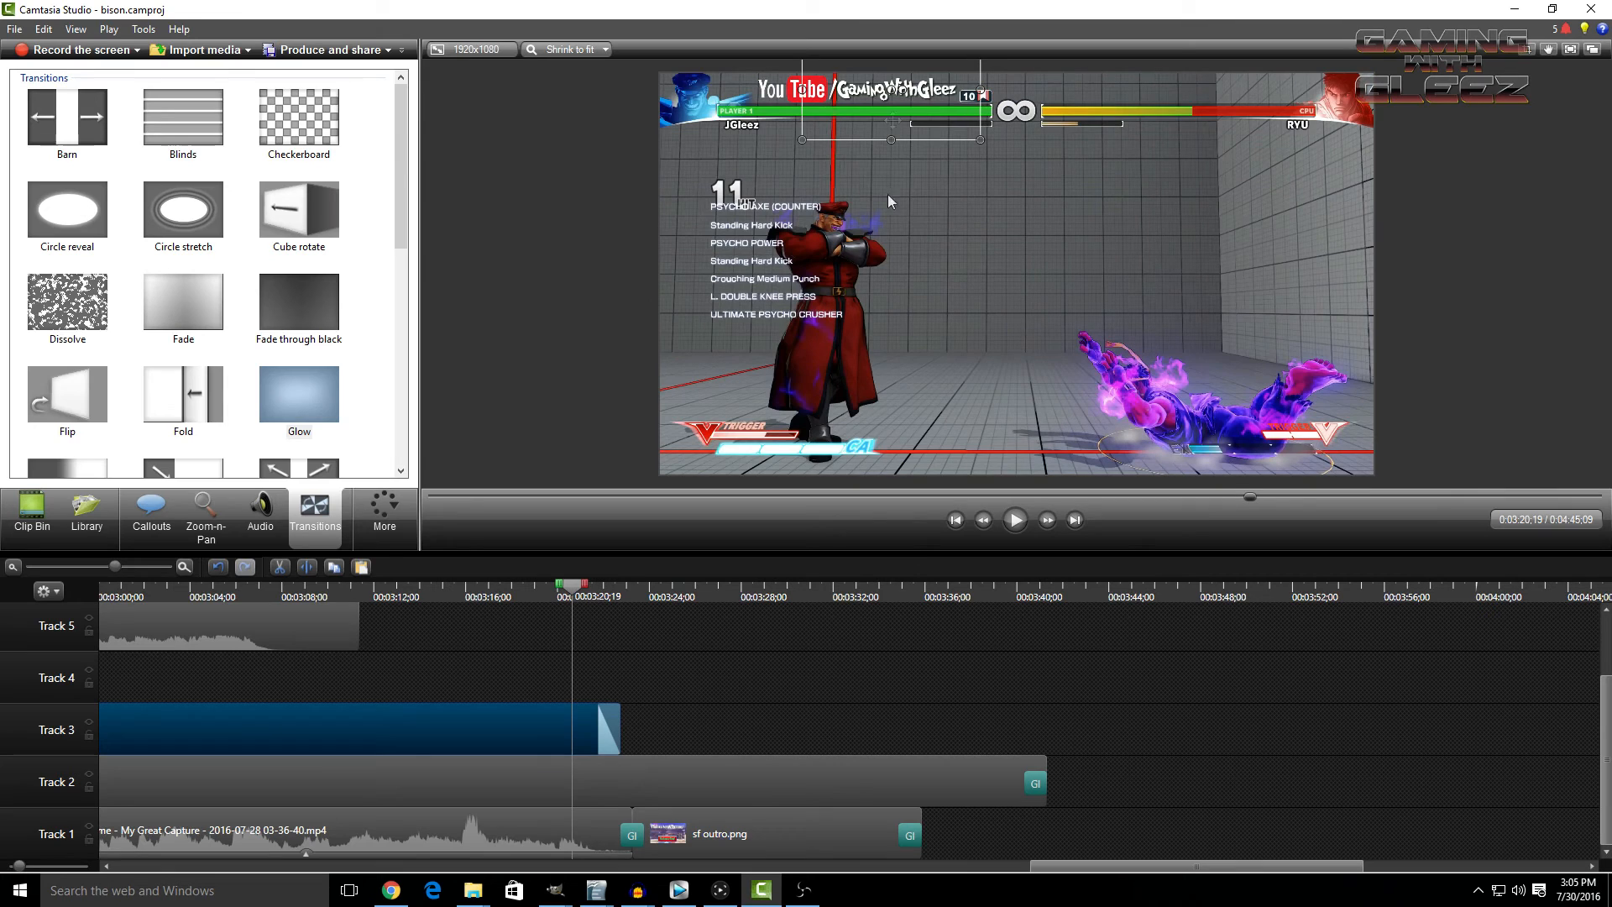
left_click_drag(1056, 770, 619, 779)
left_click(1014, 520)
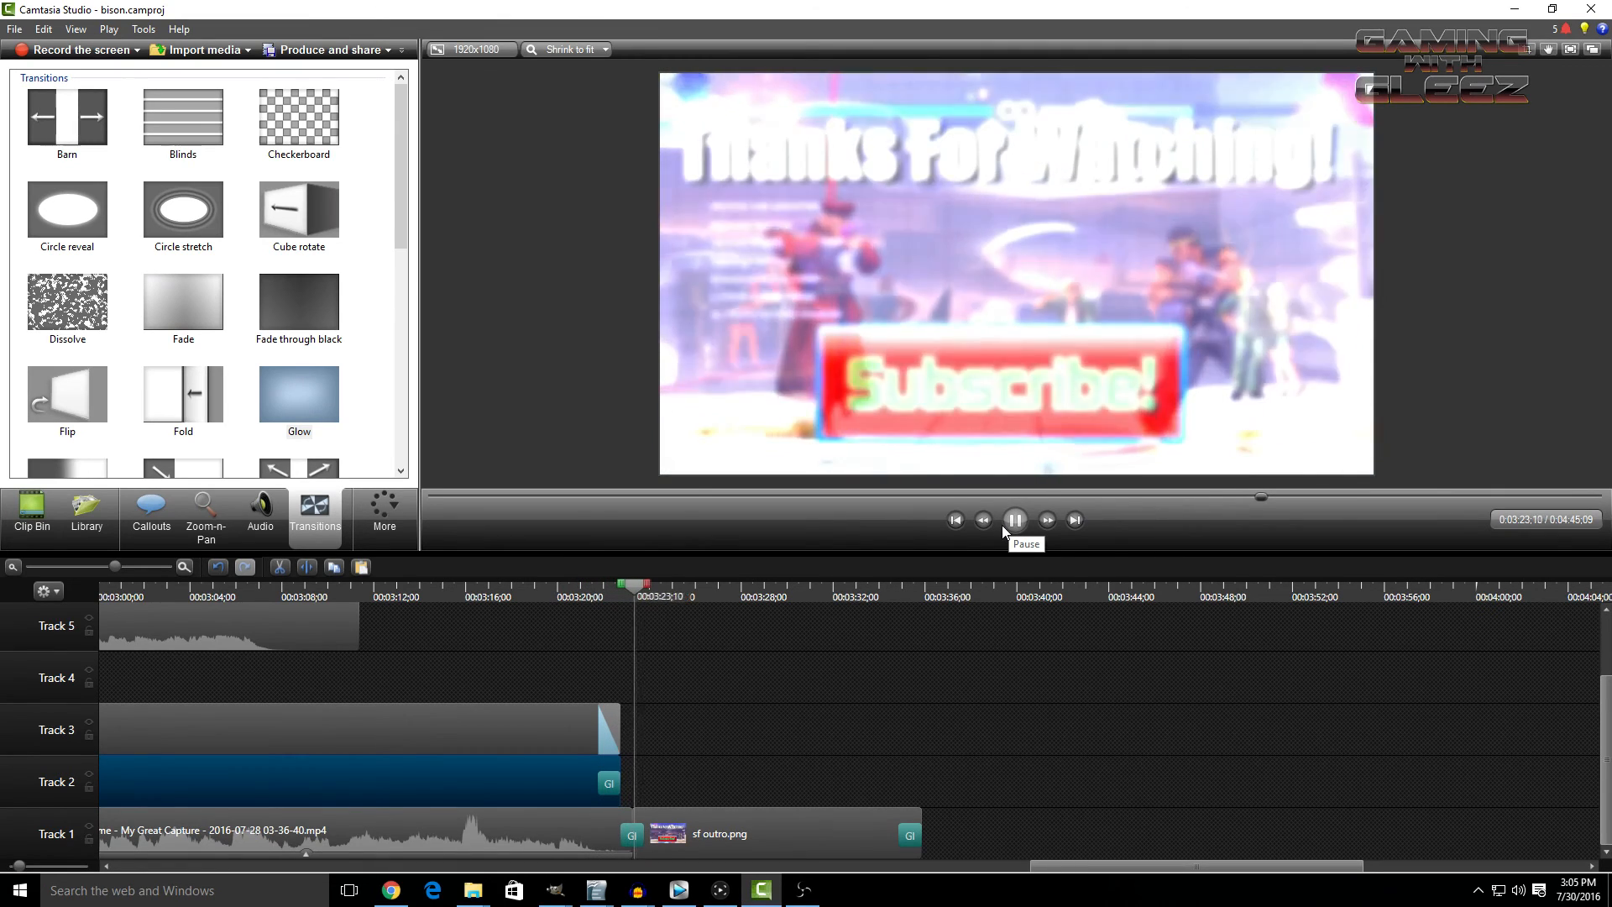
left_click(1008, 523)
- Split the last music clip at 3:36;15, just after the outro ends, and delete the remaining part
left_click_drag(950, 594, 931, 598)
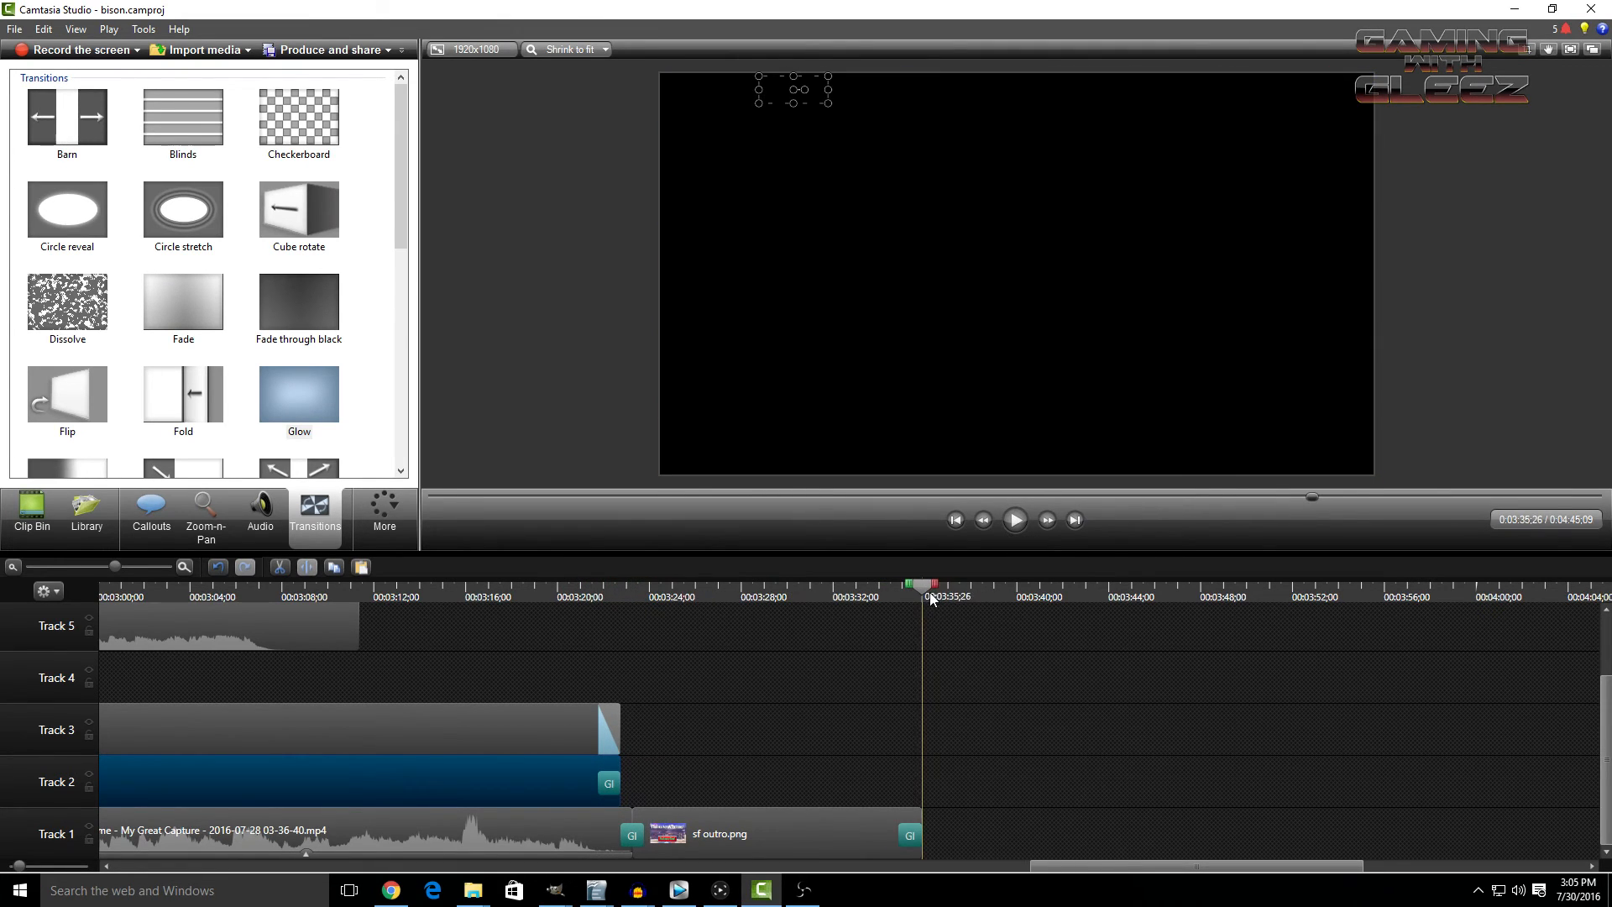
scroll(1552, 742, "up", 2)
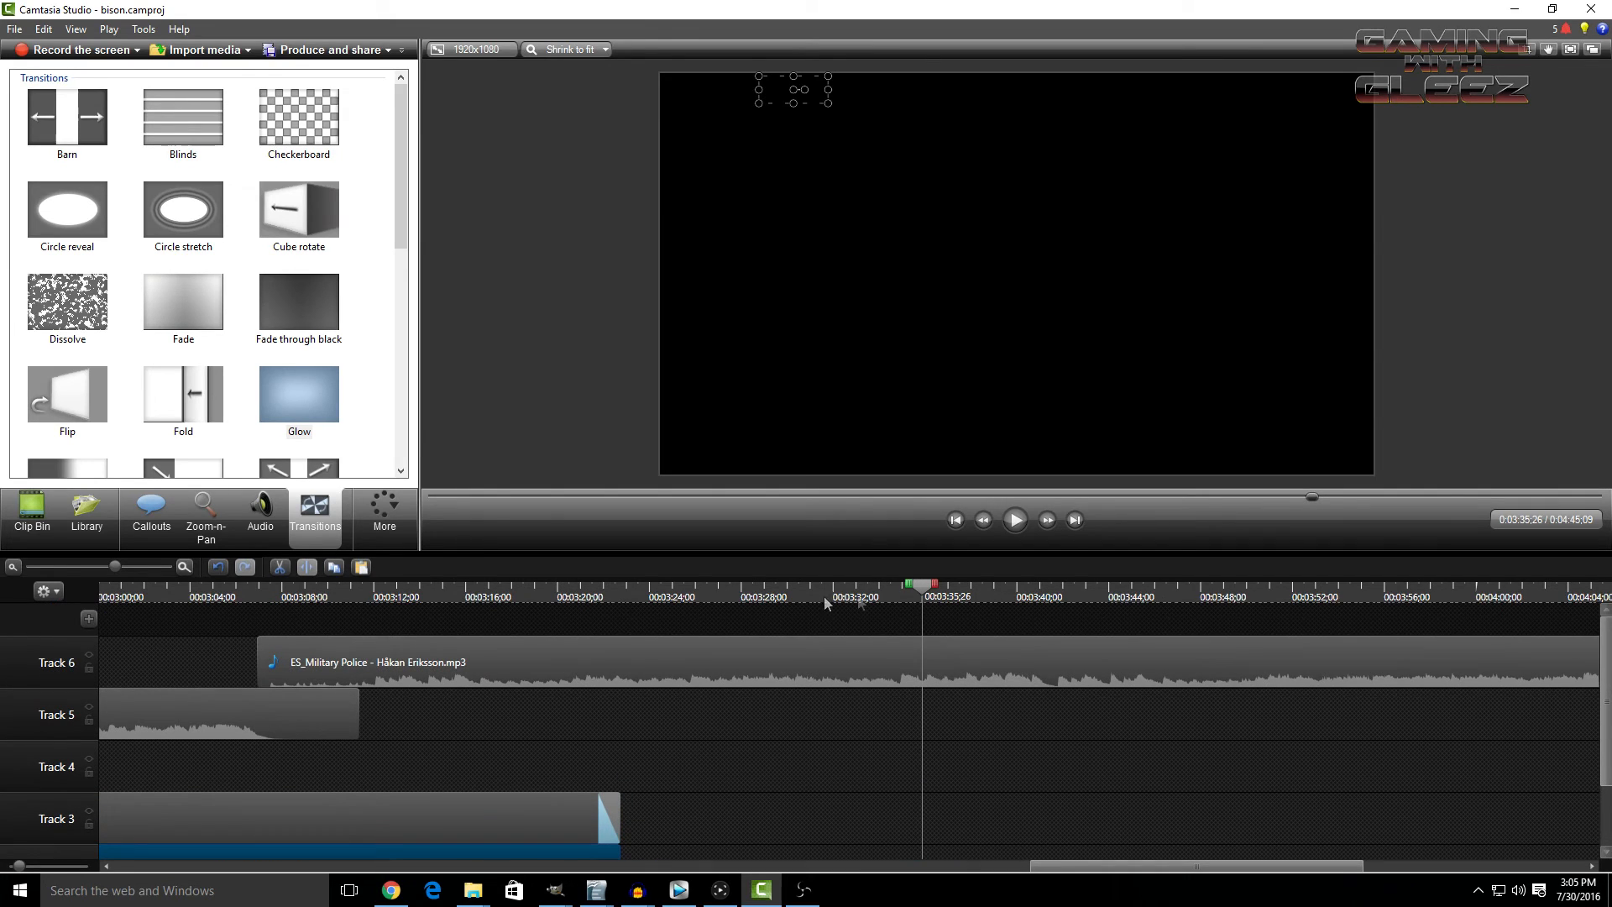
left_click(1051, 522)
left_click(1052, 521)
left_click(1051, 521)
left_click(1052, 521)
left_click(1051, 522)
left_click(1052, 521)
left_click(1051, 521)
left_click(1052, 522)
left_click(1051, 521)
left_click(1051, 521)
left_click(1051, 521)
left_click(1052, 521)
left_click(1052, 521)
left_click(1051, 520)
left_click(1051, 520)
left_click(1051, 521)
right_click(934, 657)
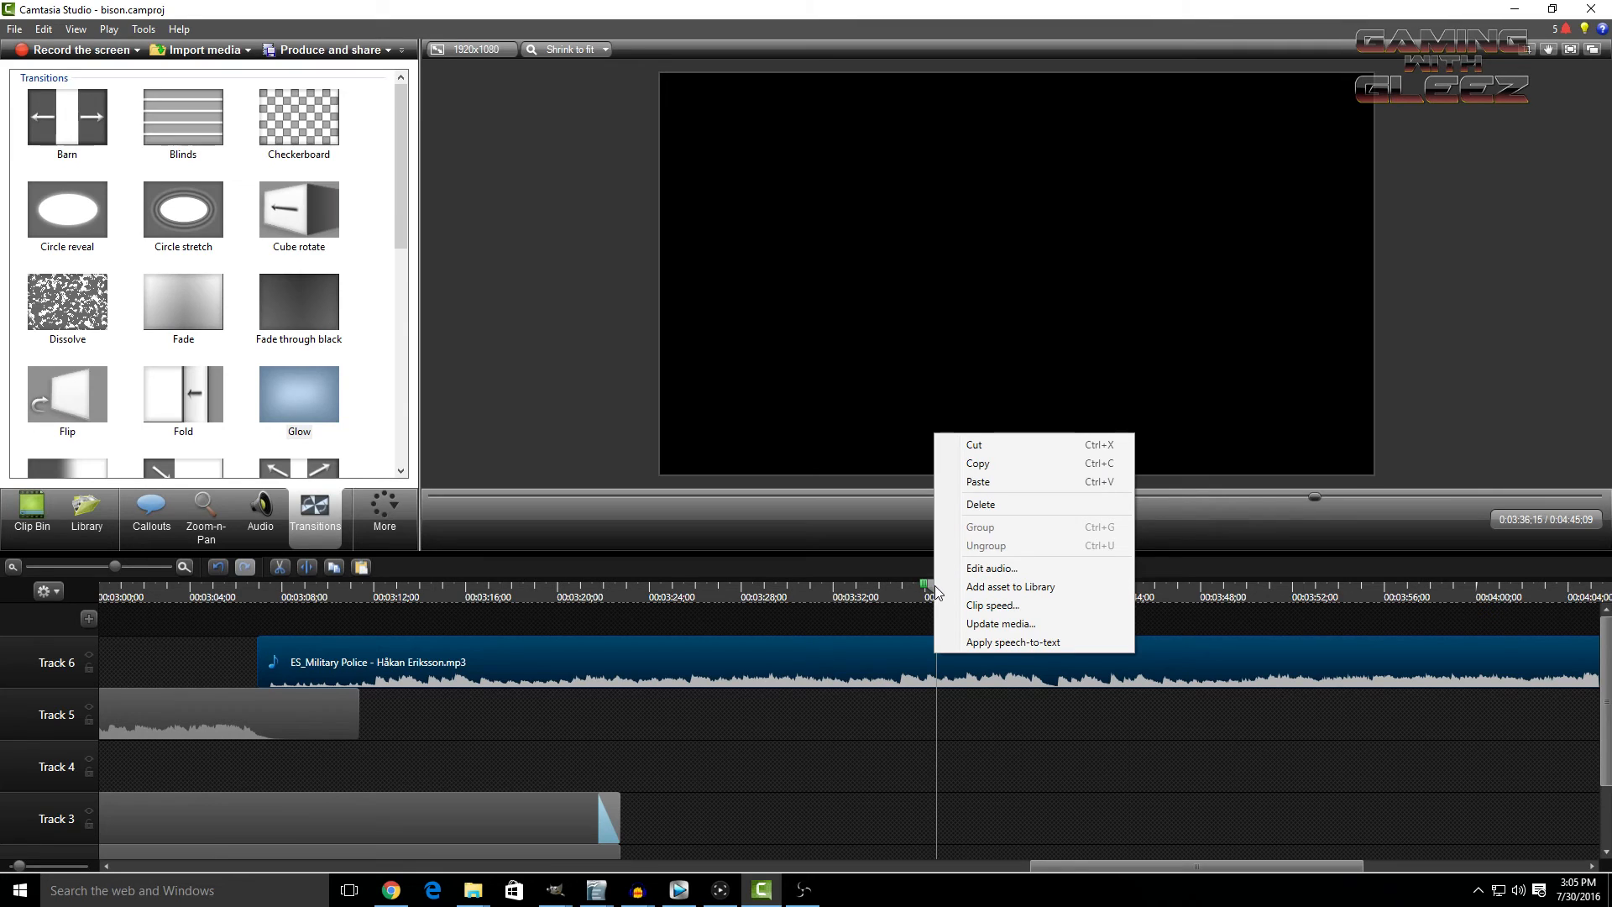
left_click(908, 626)
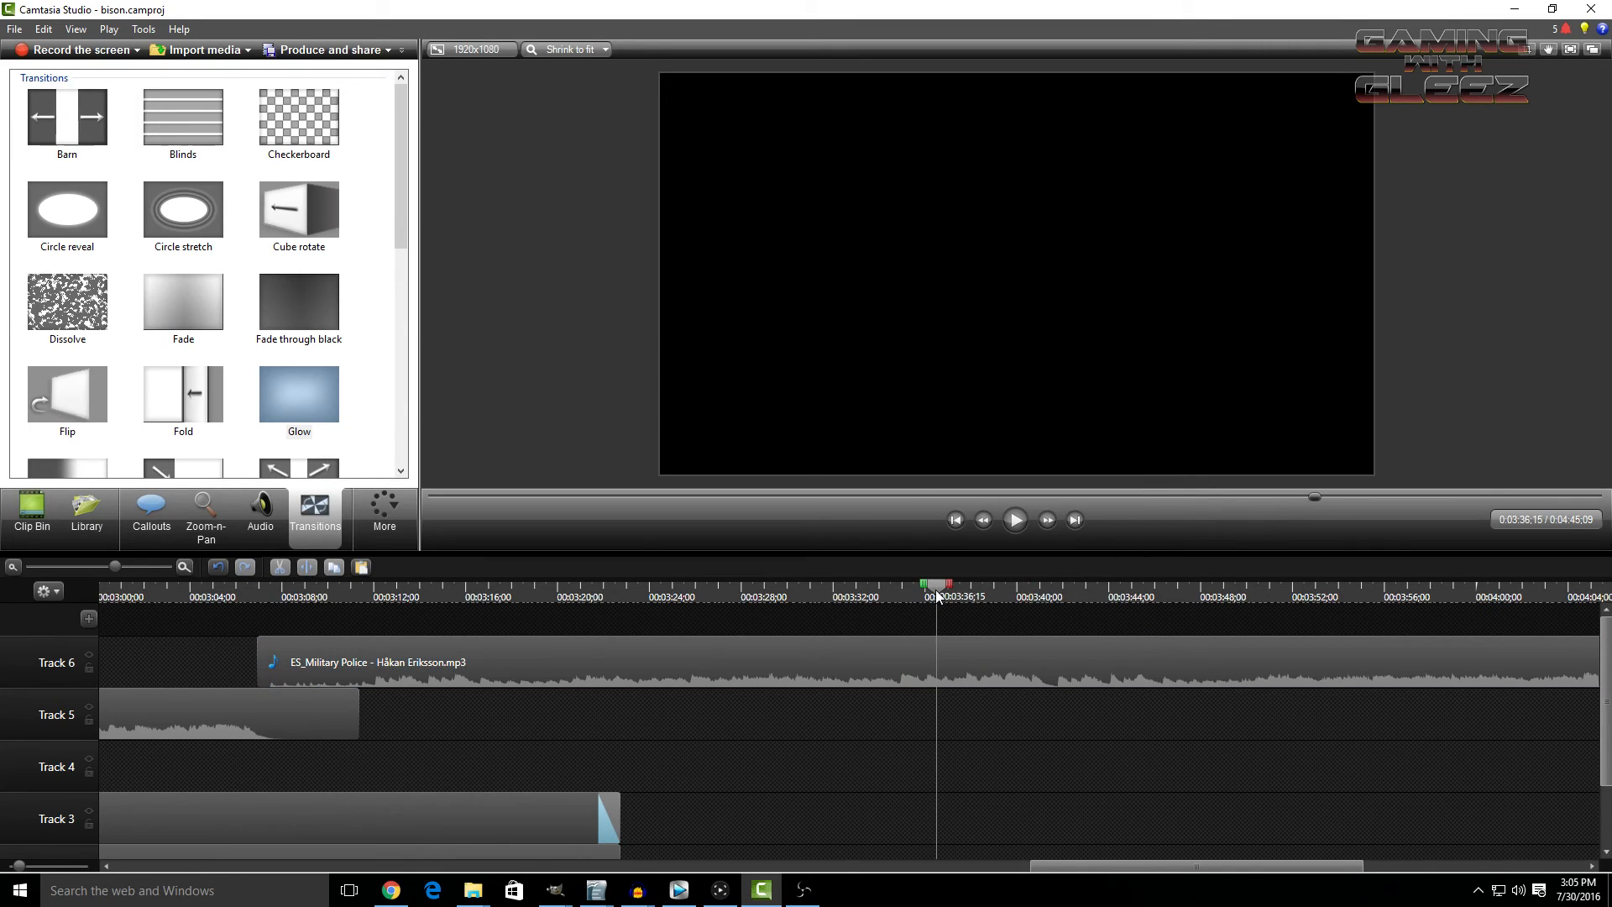
right_click(937, 596)
left_click(966, 625)
right_click(985, 663)
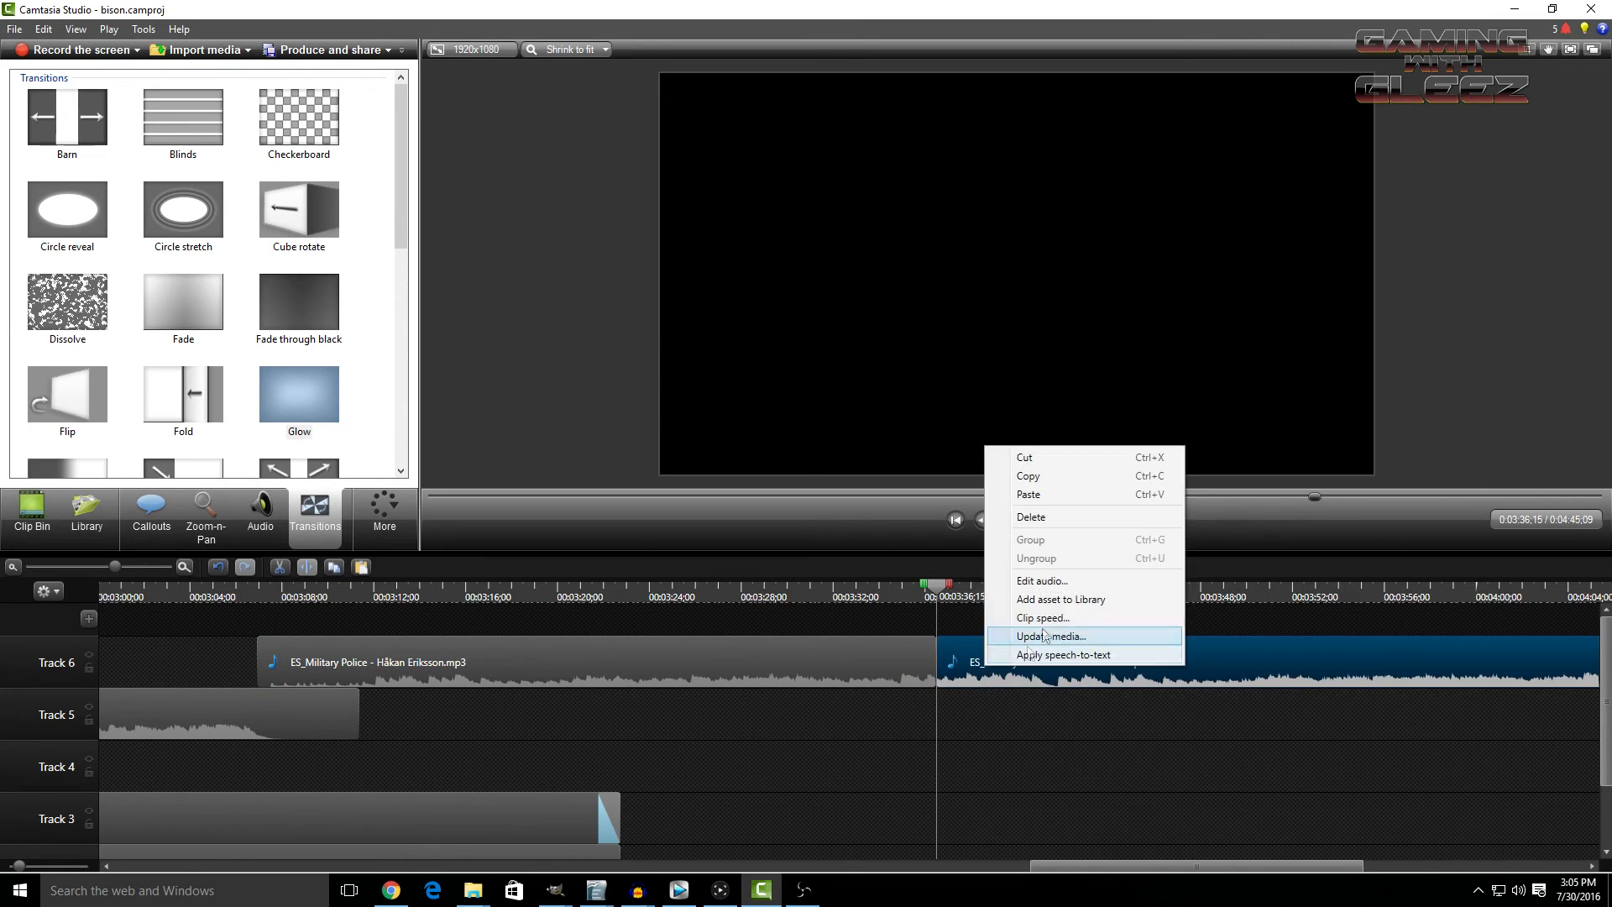
left_click(1037, 516)
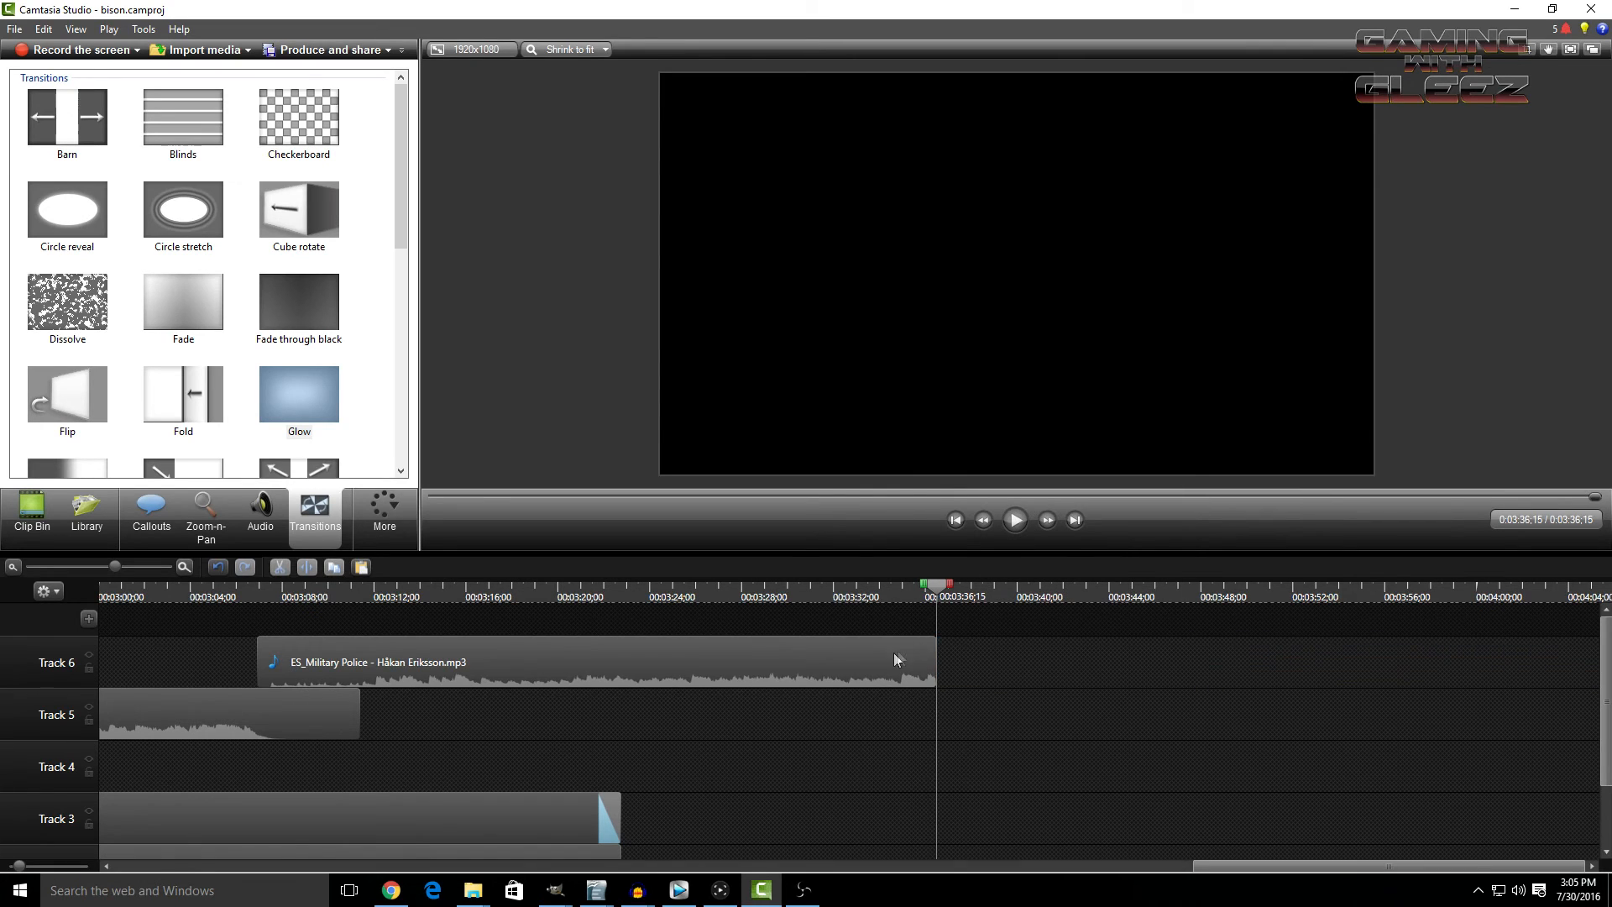
- Apply a fade-out to the end of the trimmed last music clip
left_click(898, 658)
left_click(255, 506)
left_click(205, 296)
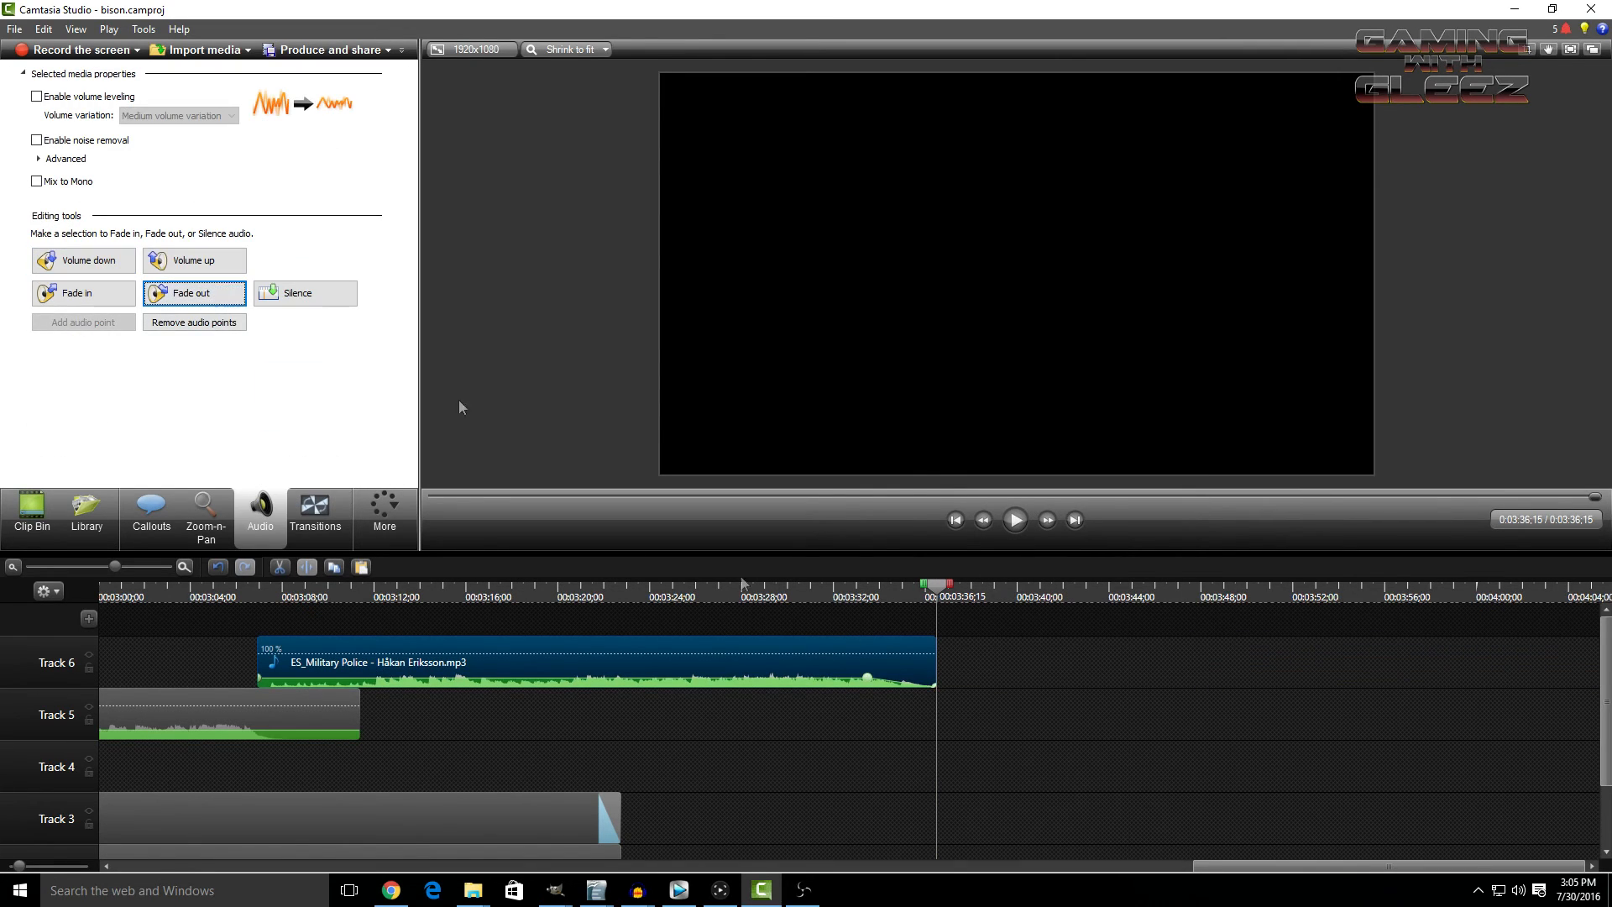
left_click(868, 677)
mouse_move(866, 681)
left_mouse_down()
mouse_move(839, 676)
mouse_move(890, 684)
mouse_move(854, 679)
mouse_move(862, 633)
mouse_move(863, 661)
left_mouse_up()
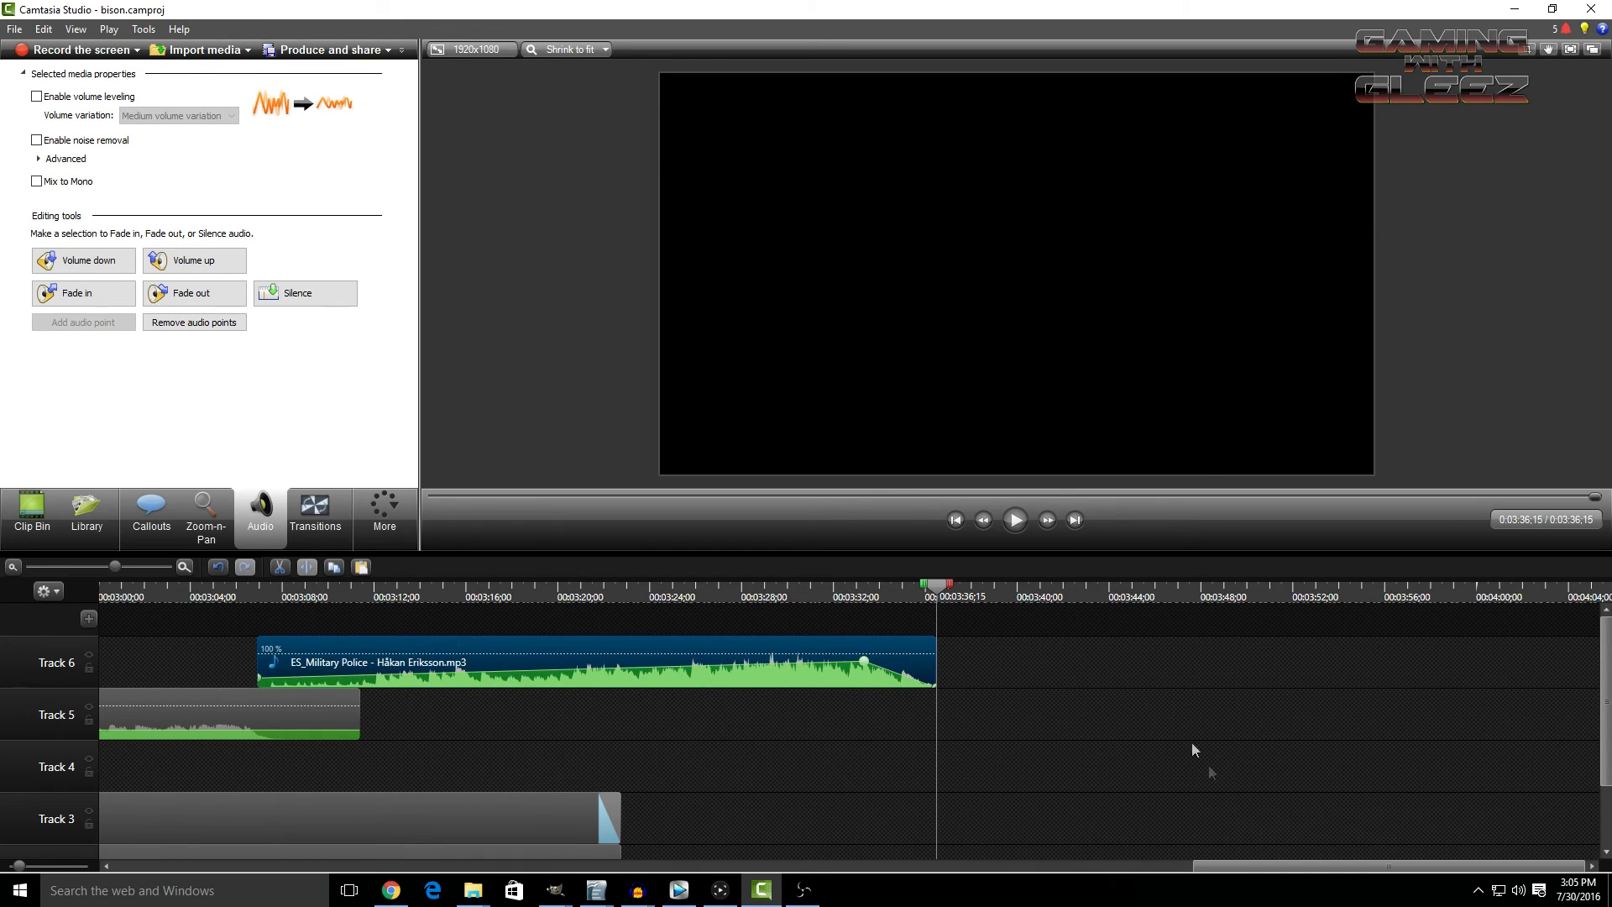
key("ctrl+z")
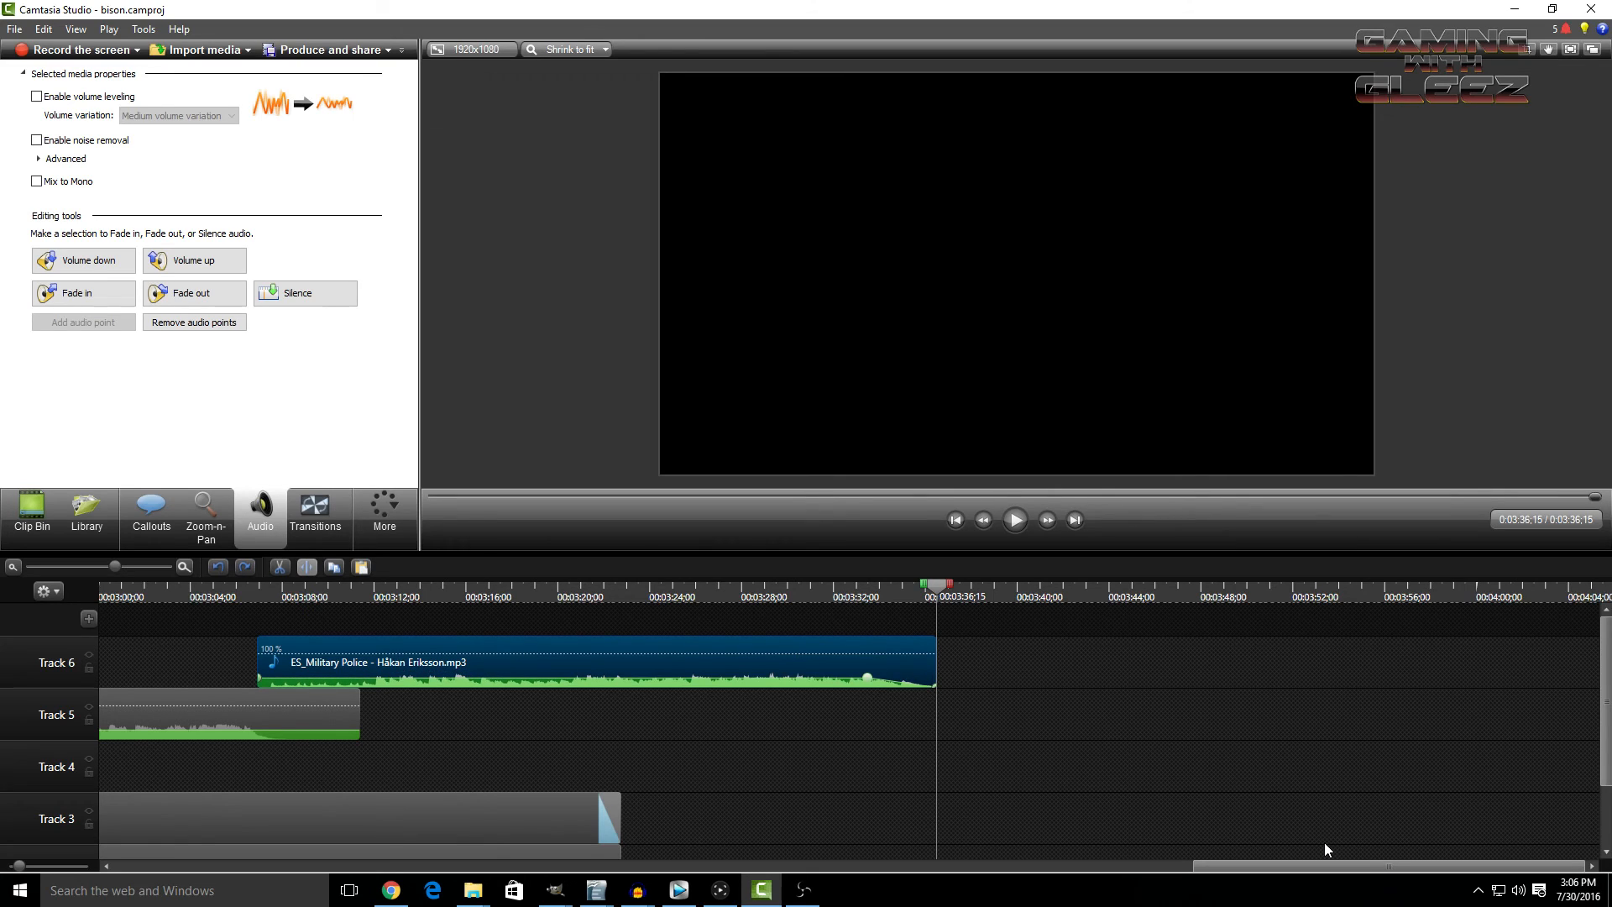
- Start producing the video with custom production settings in the MOV - QuickTime movie format
scroll(1226, 713, "down", 2)
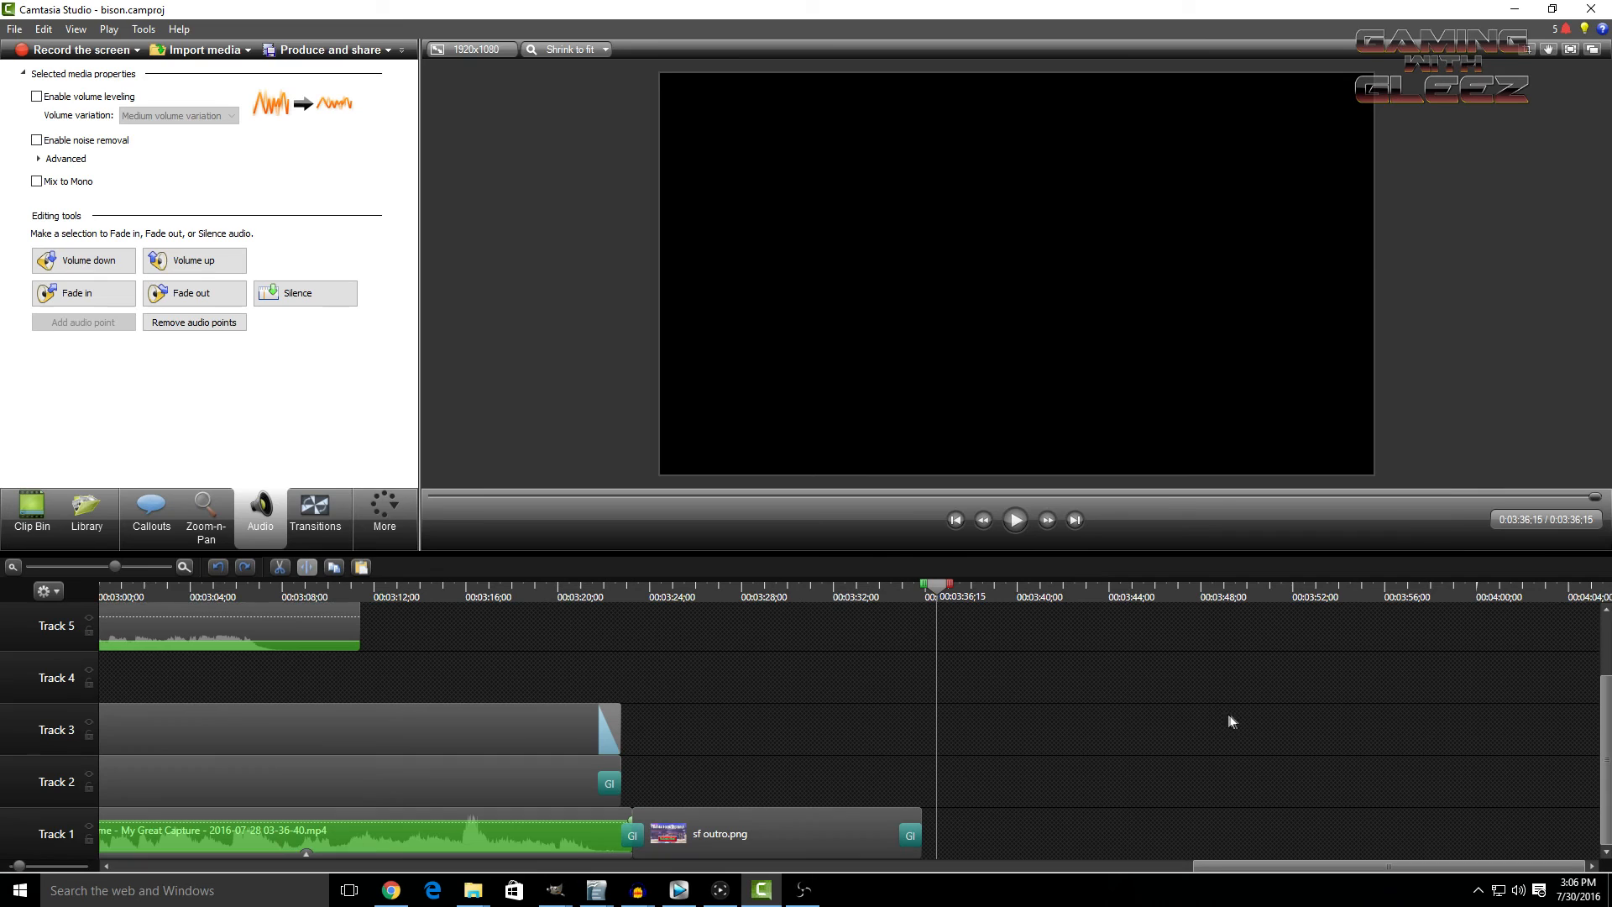
scroll(964, 641, "up", 2)
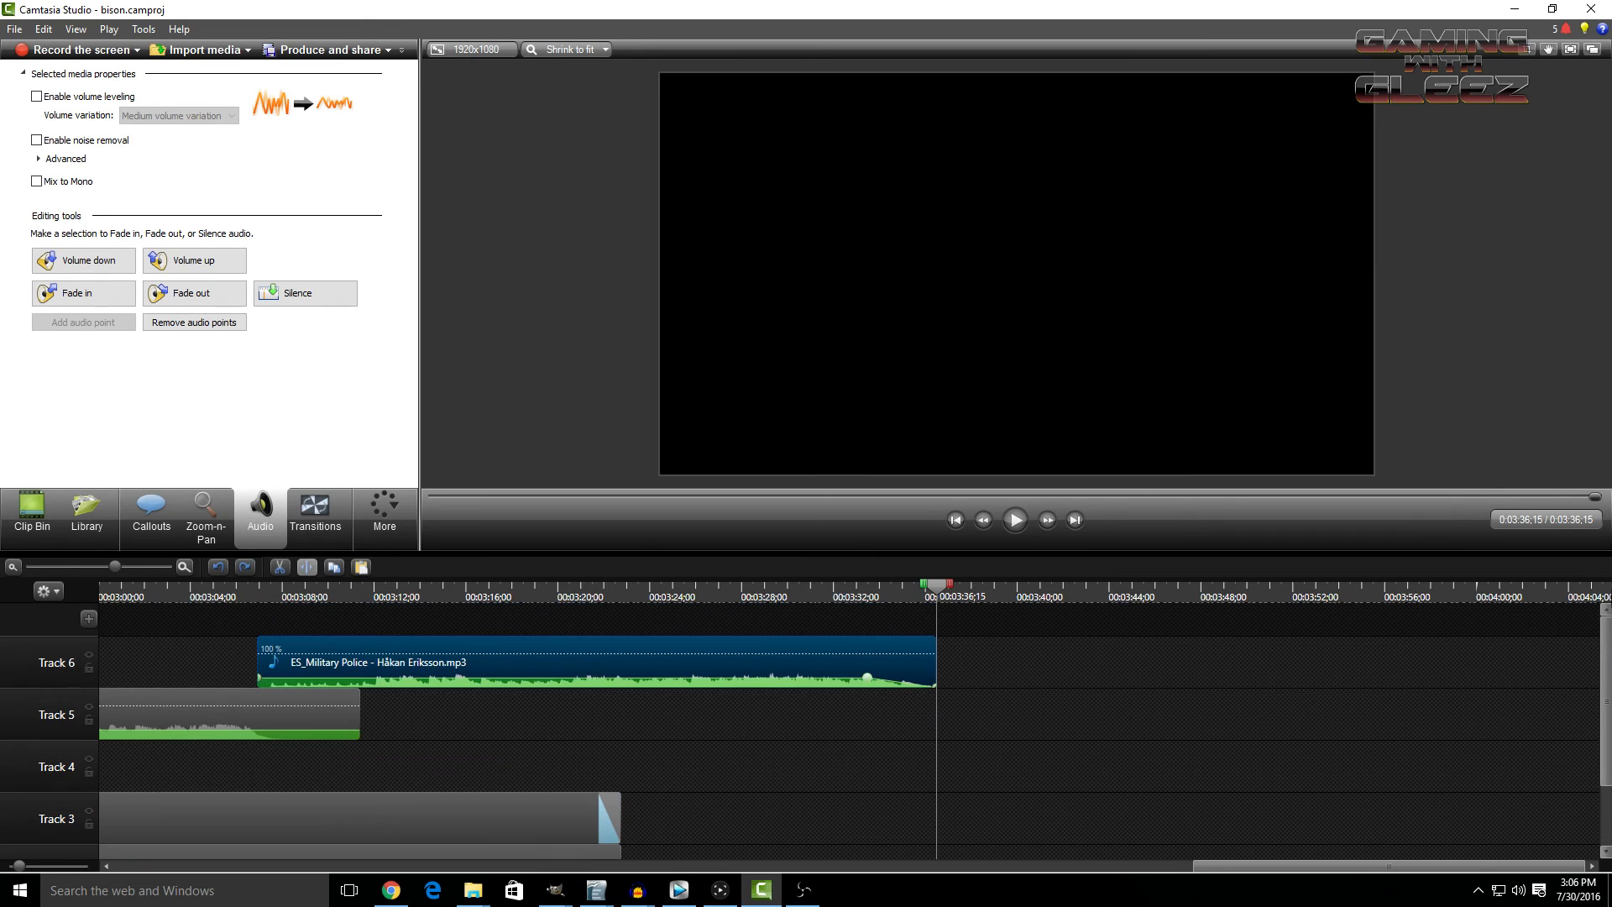
left_click_drag(1293, 866, 226, 864)
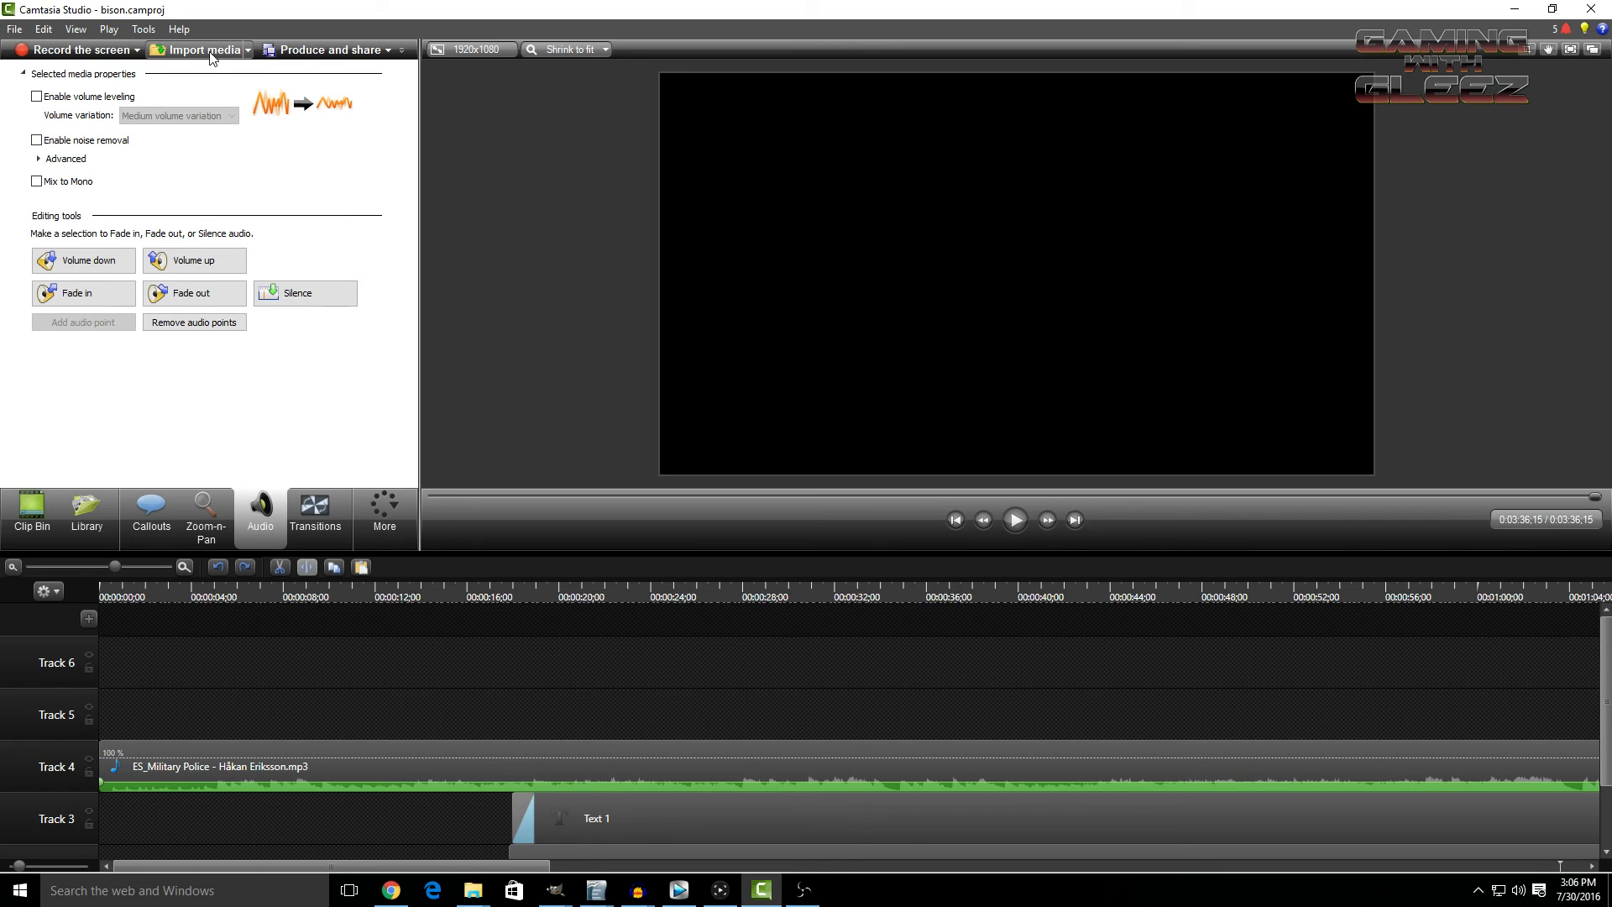
left_click(349, 52)
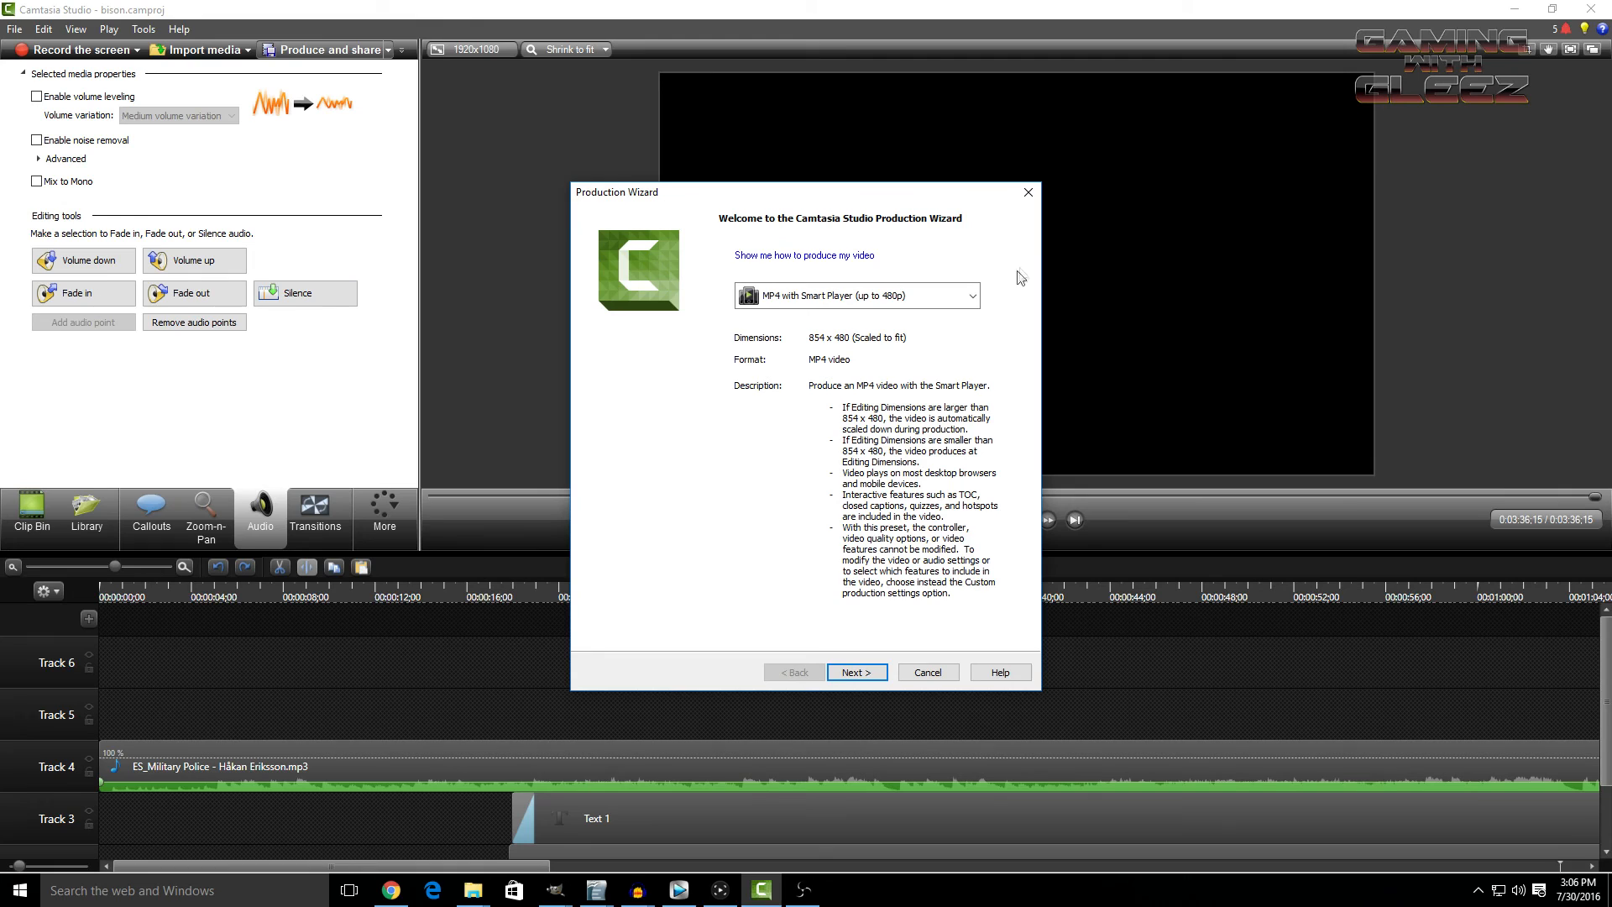
left_click(972, 296)
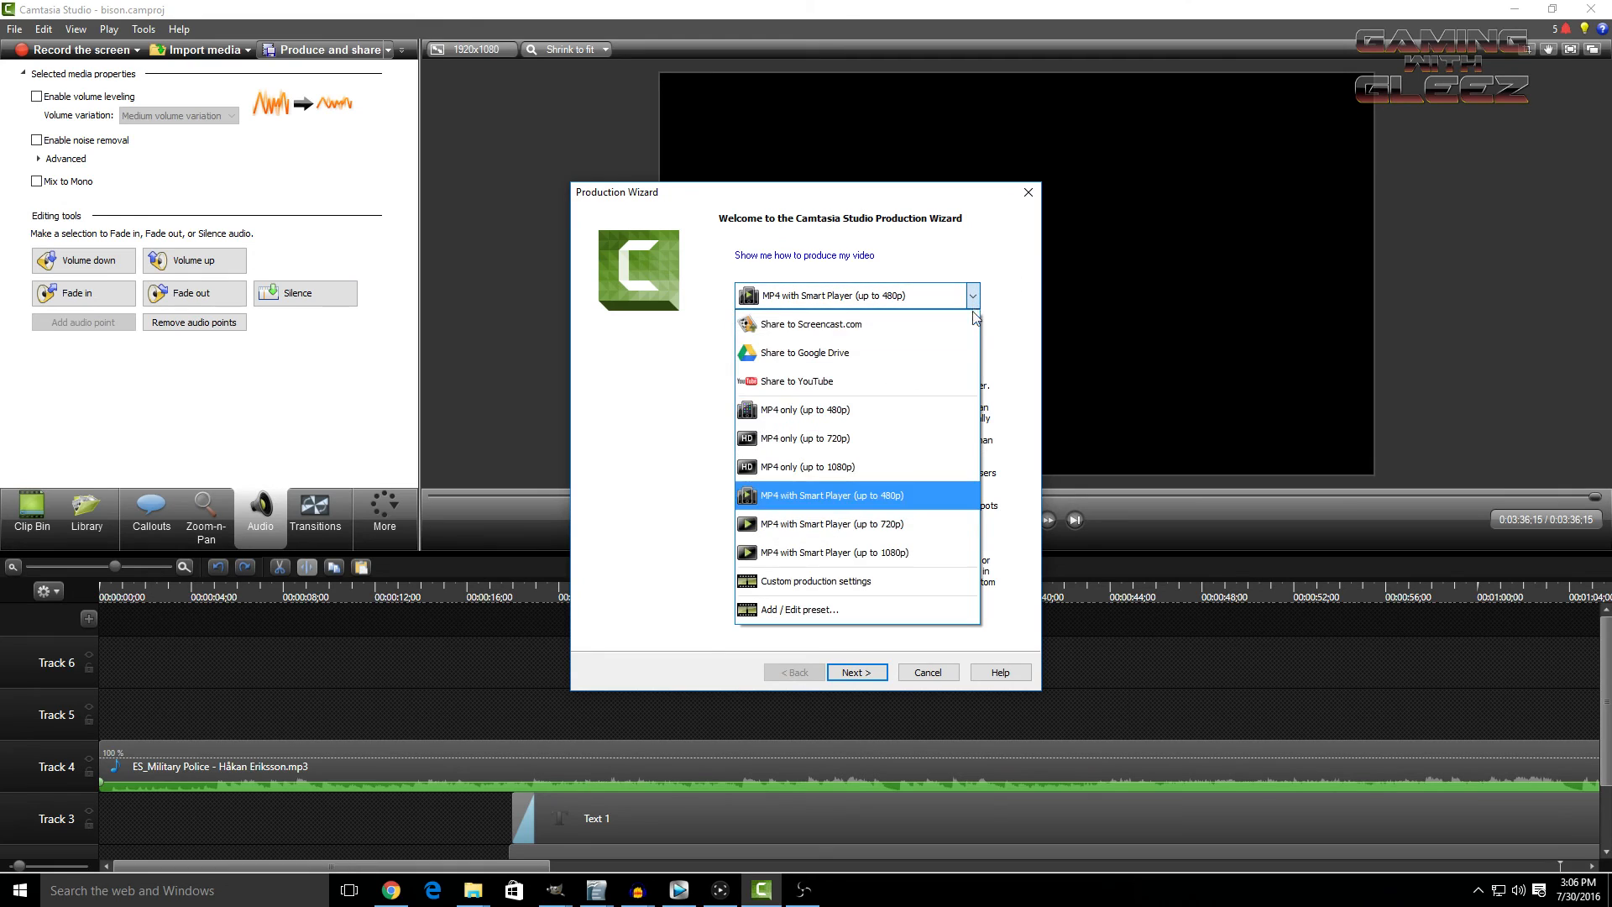
left_click(931, 579)
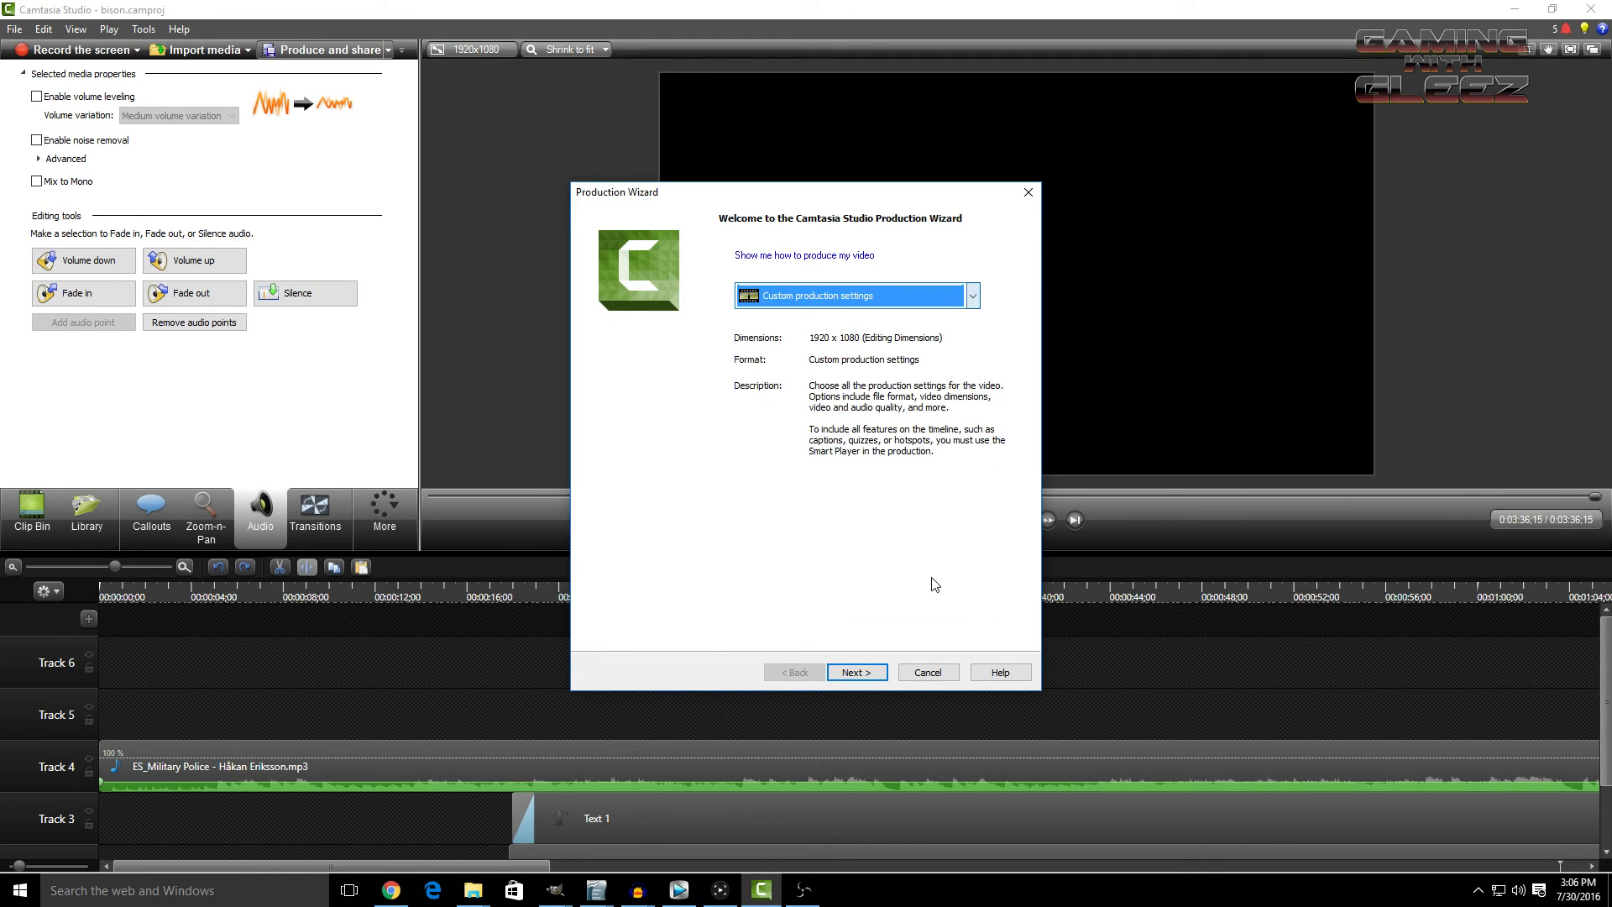
left_click(855, 672)
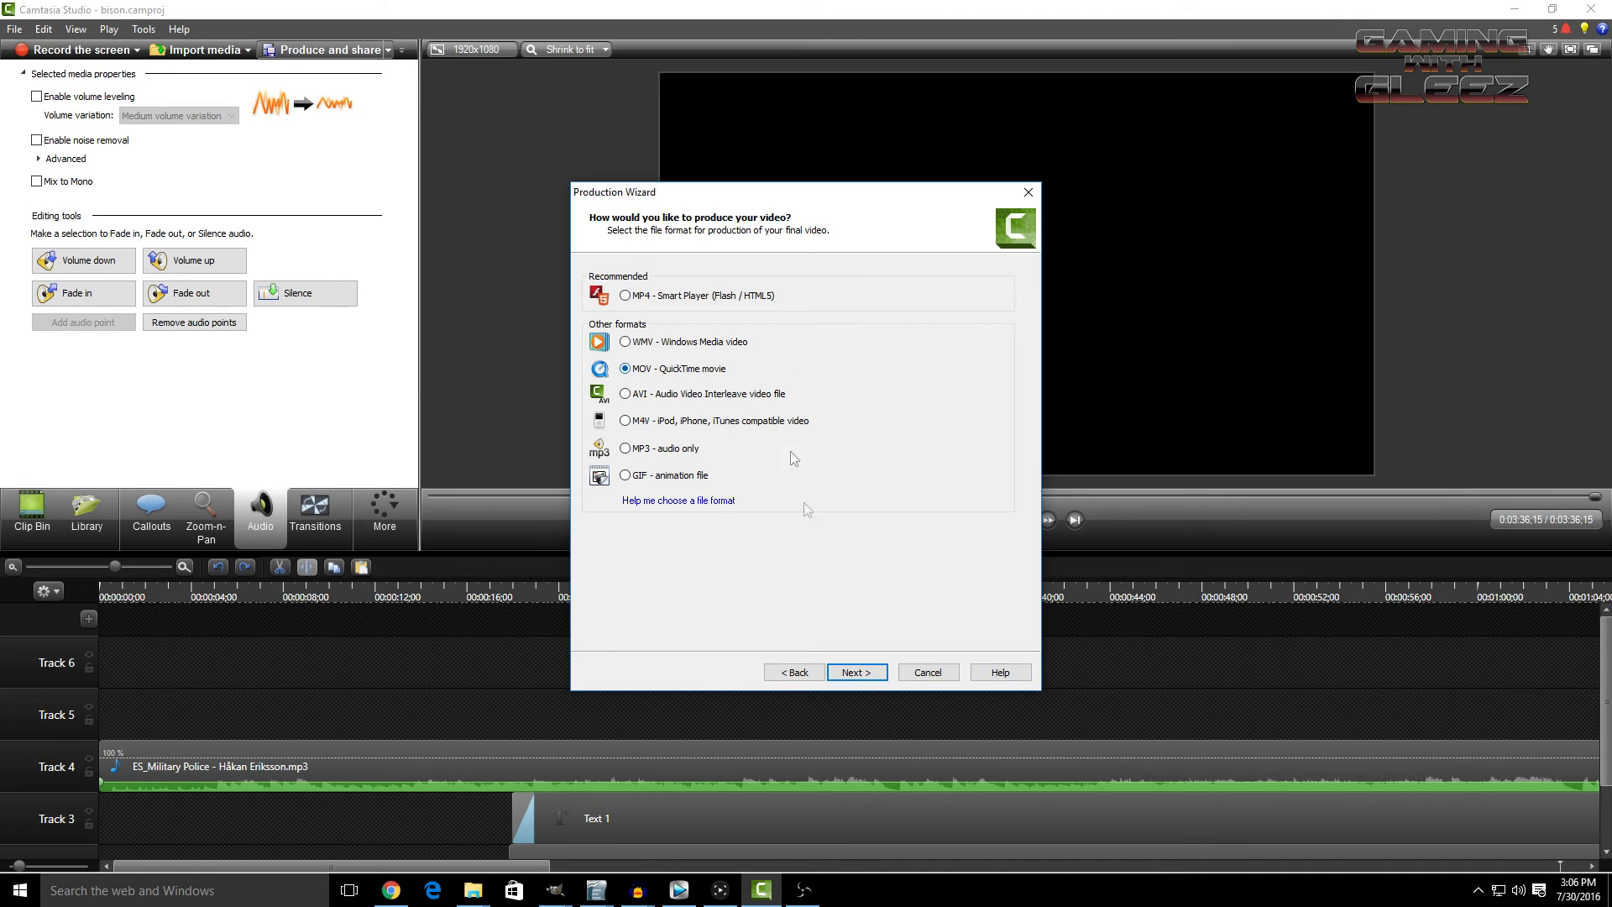
left_click(870, 672)
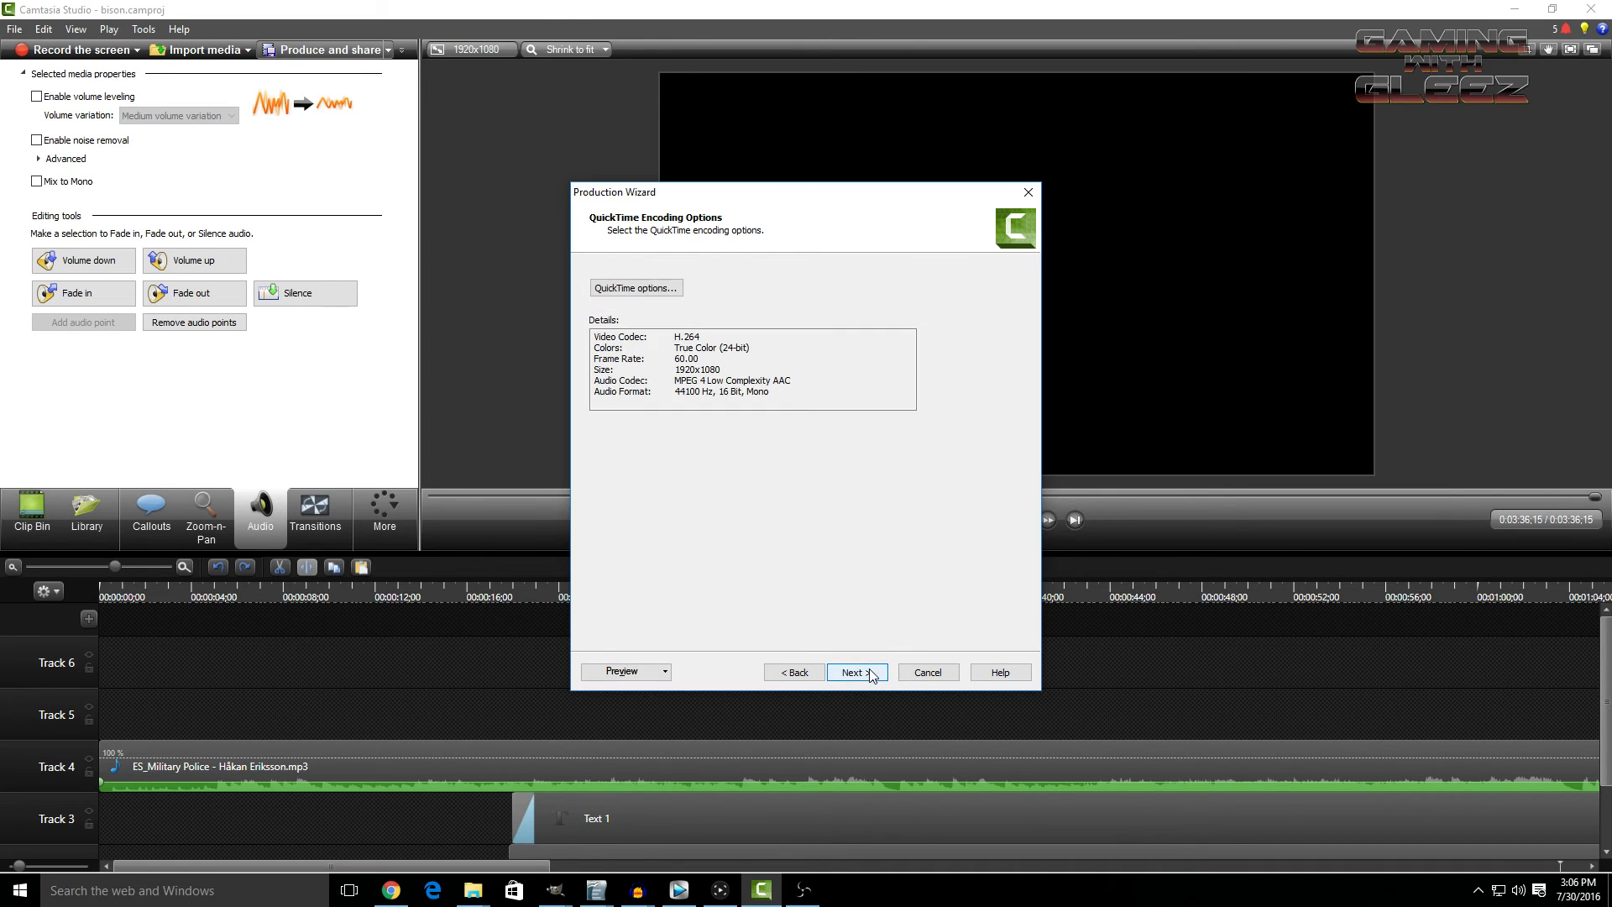
- Set the QuickTime video compression quality to Best, keeping H.264 at 60 fps, and accept the movie settings
left_click(638, 288)
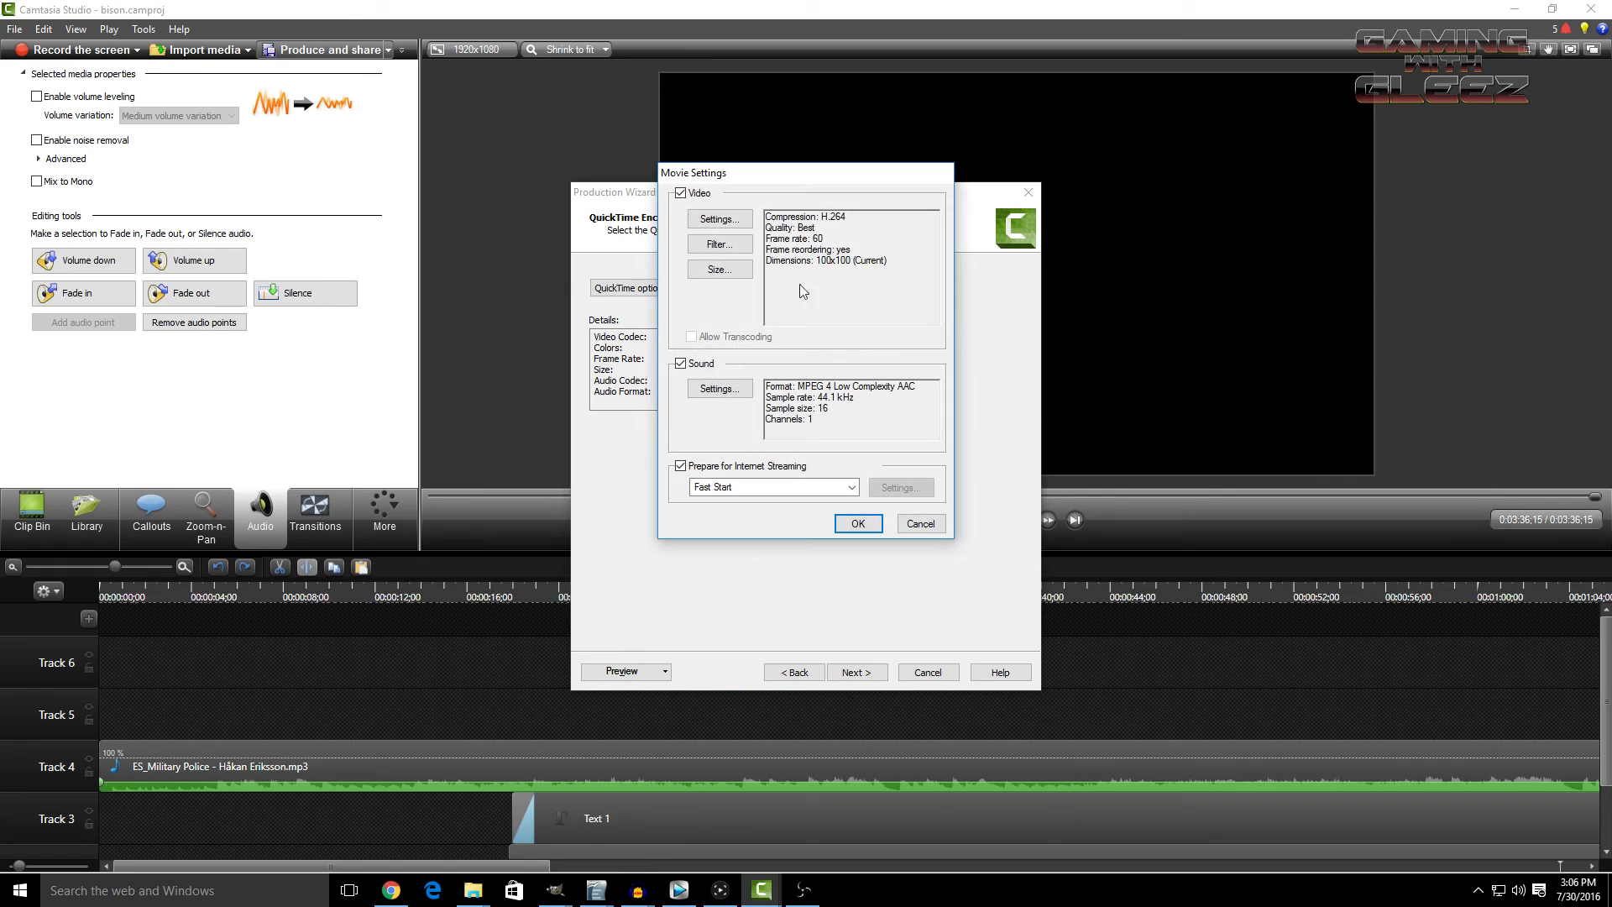
left_click(718, 220)
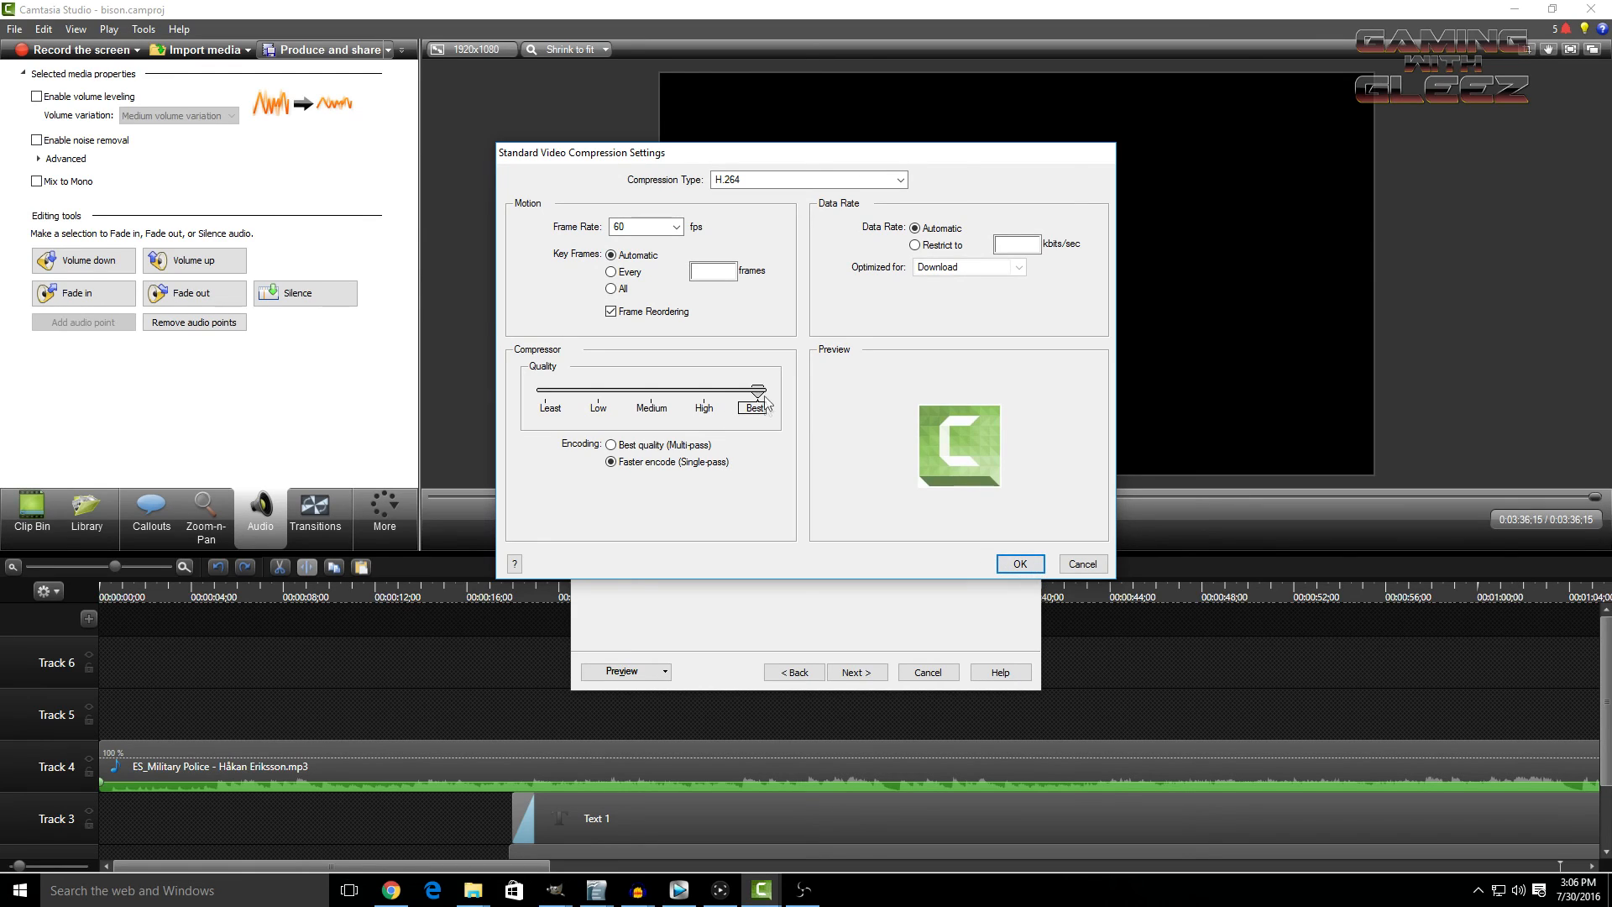
left_click_drag(760, 391, 684, 398)
left_click_drag(684, 391, 759, 395)
left_click(1021, 565)
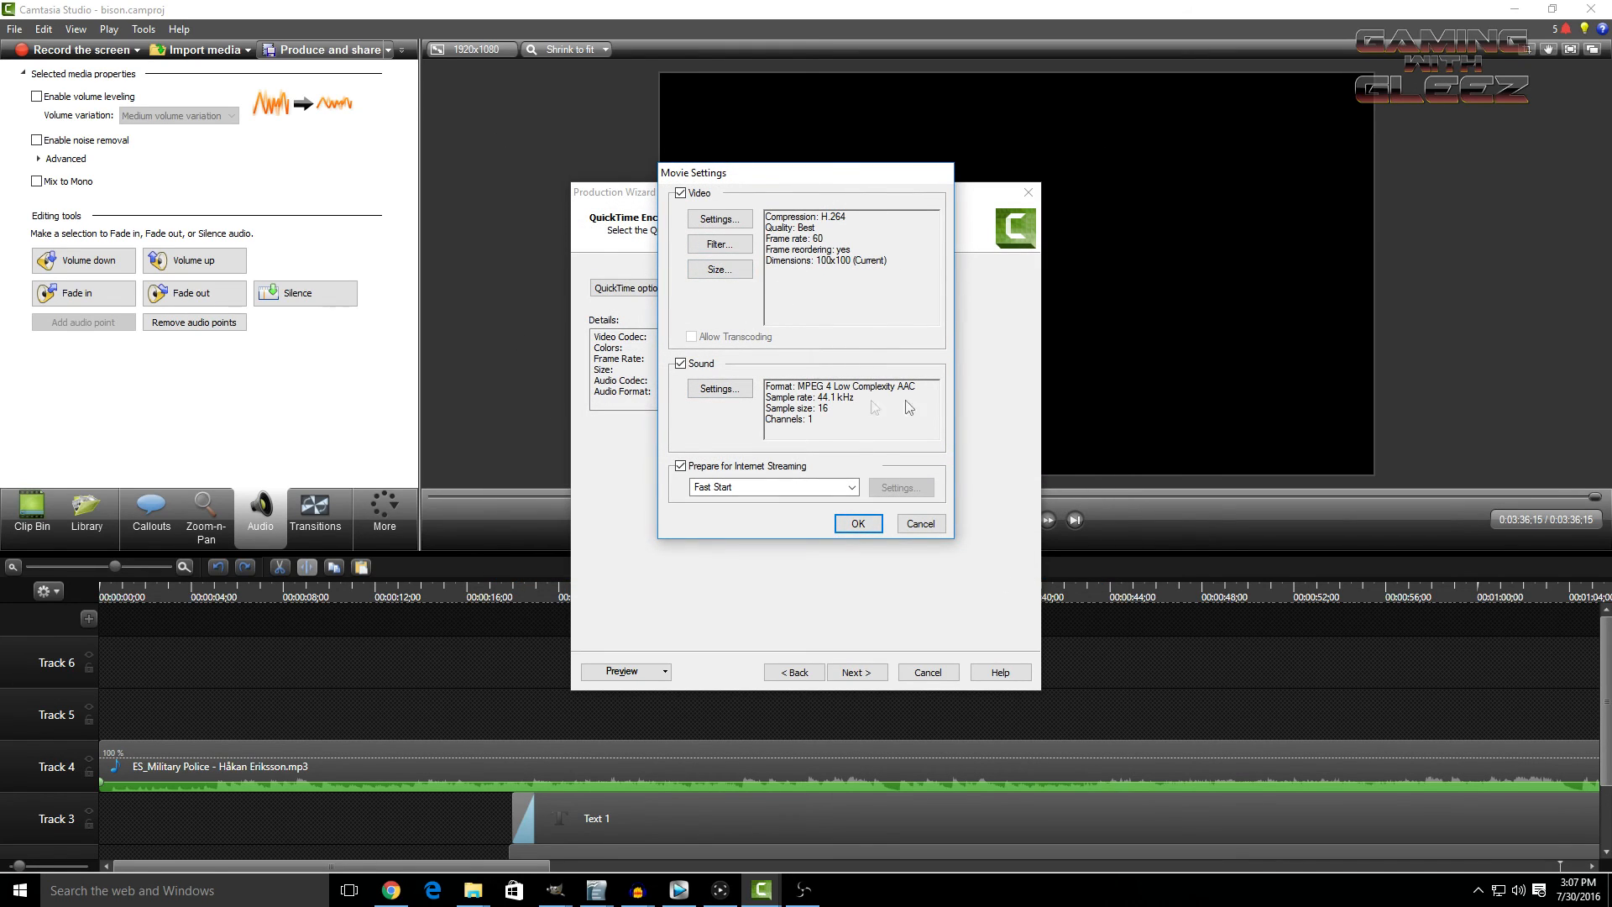
left_click(859, 523)
- Accept the custom 1920x1080 video size, keep the existing output folder, and name the production "bison combo"
left_click(877, 673)
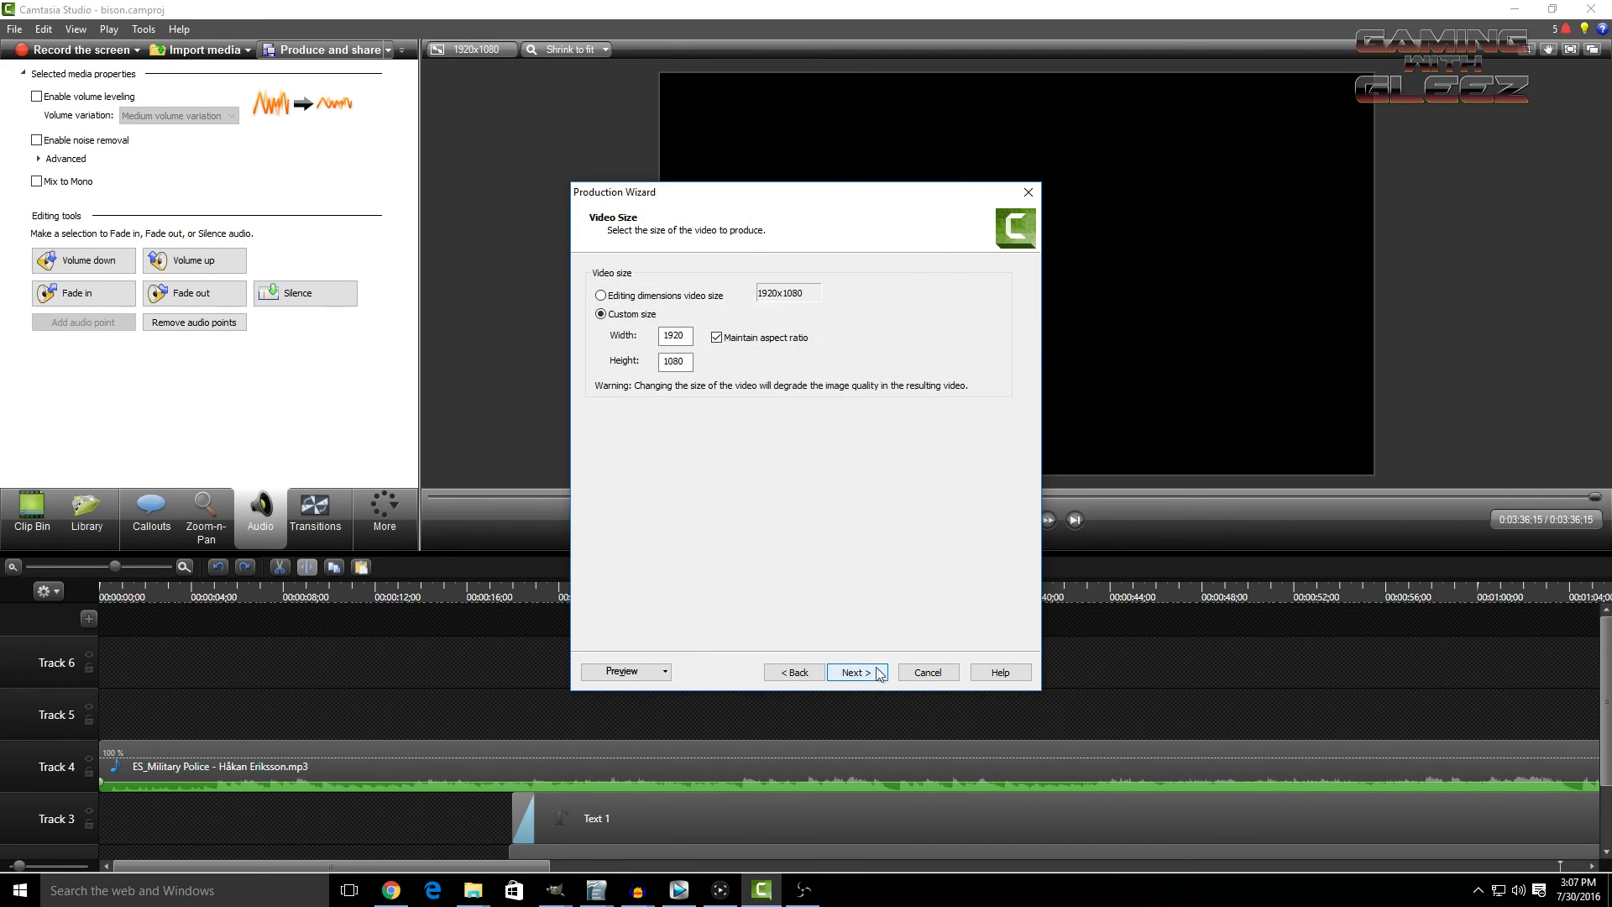
left_click(877, 673)
left_click(875, 674)
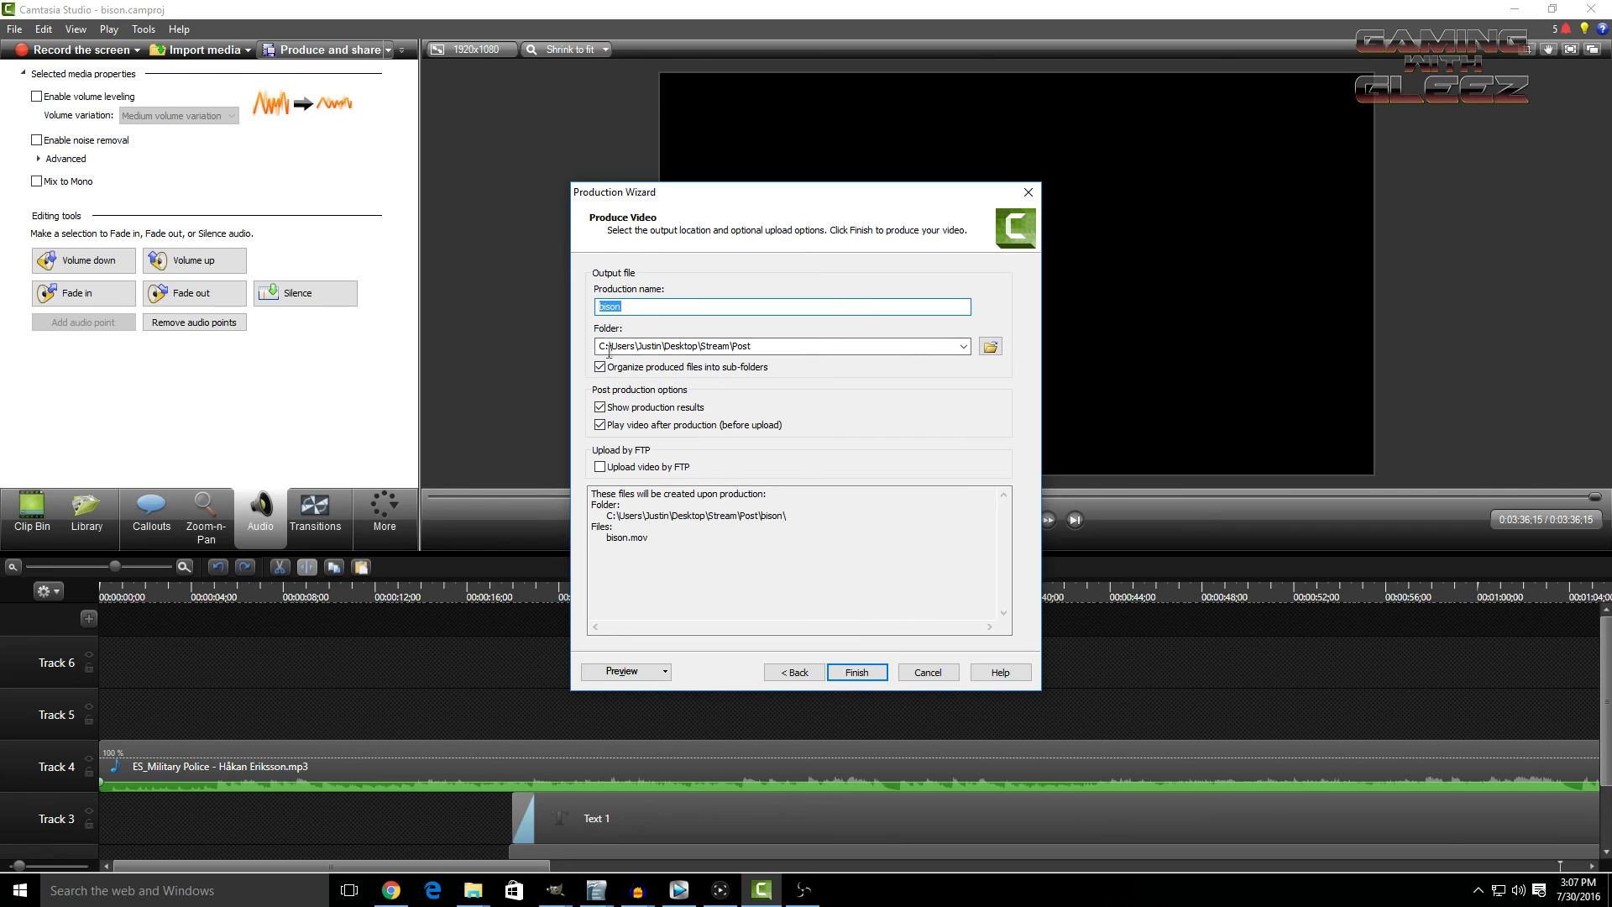
left_click(990, 349)
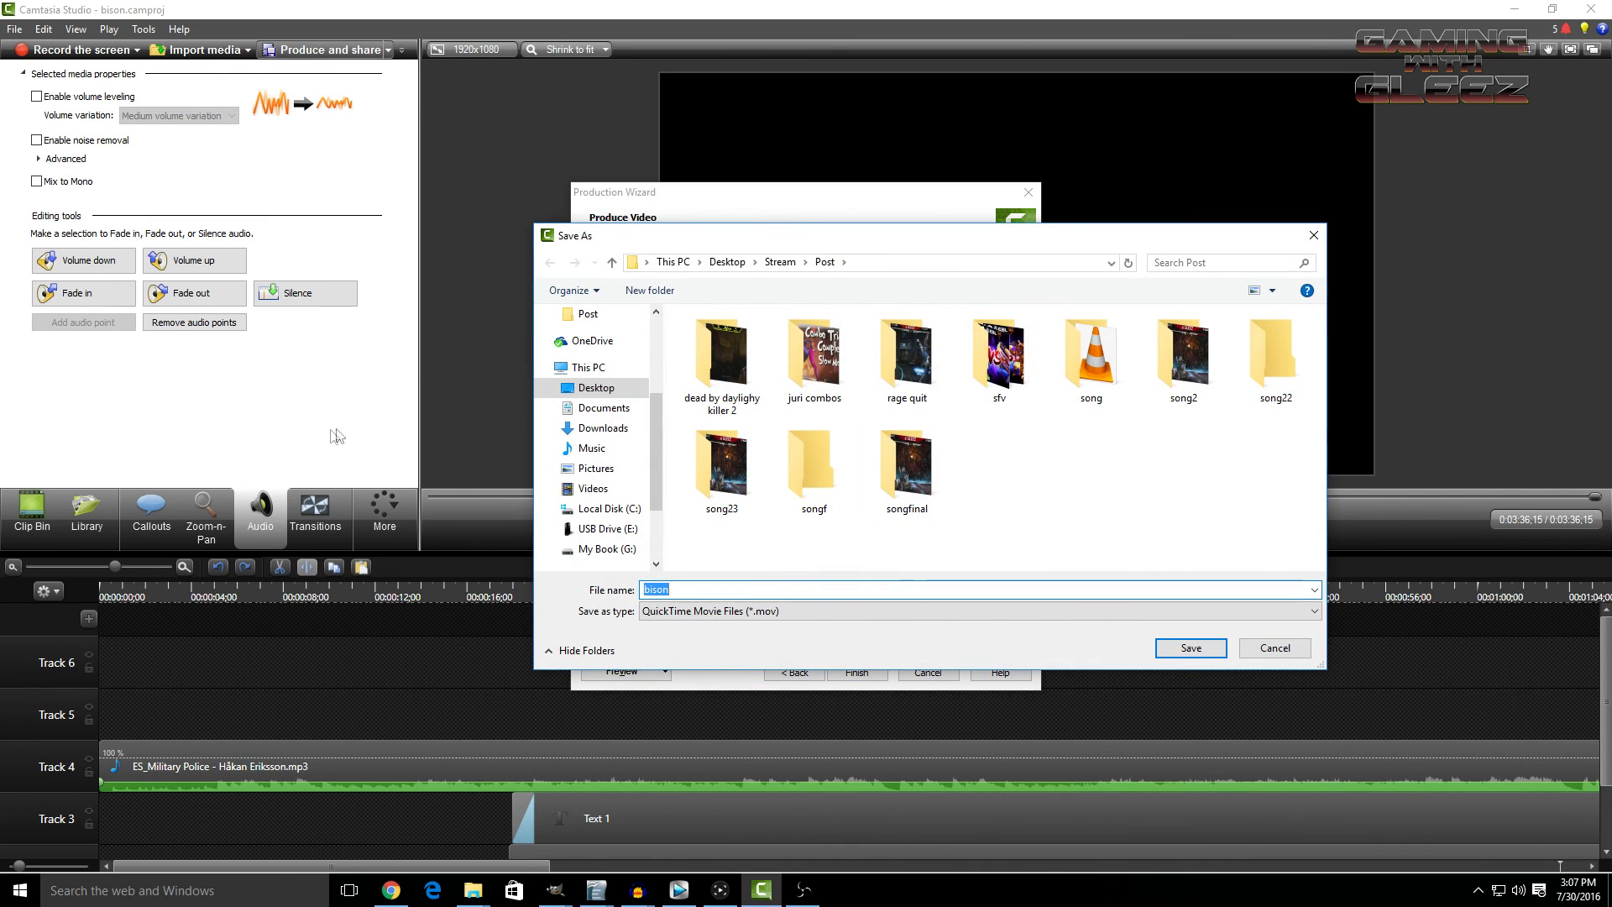
left_click(1314, 235)
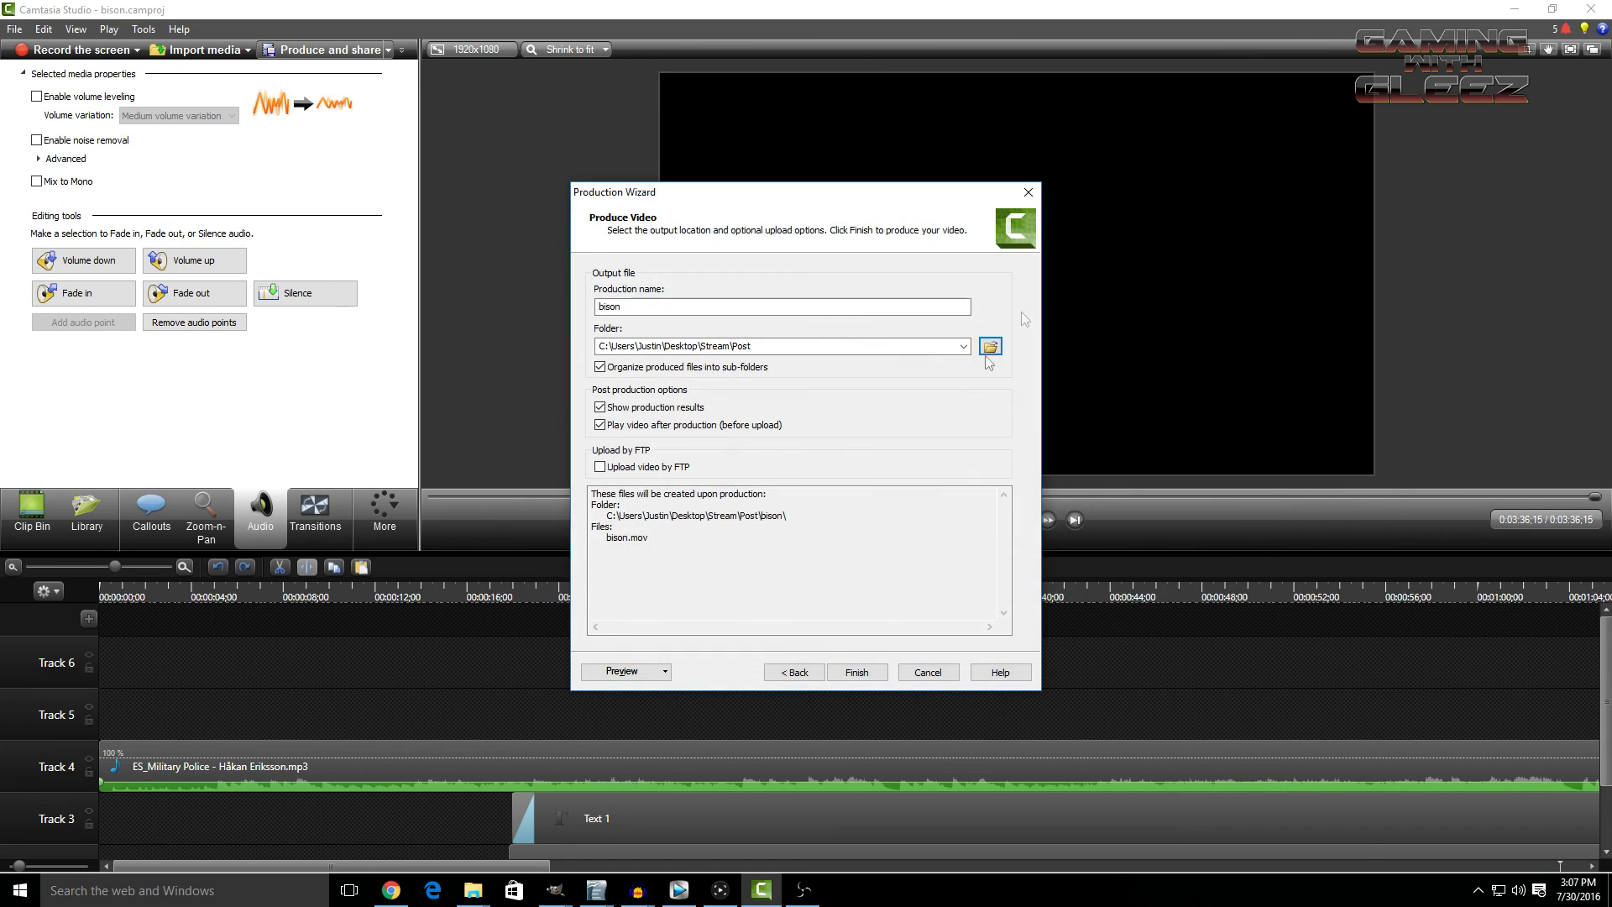
left_click(688, 308)
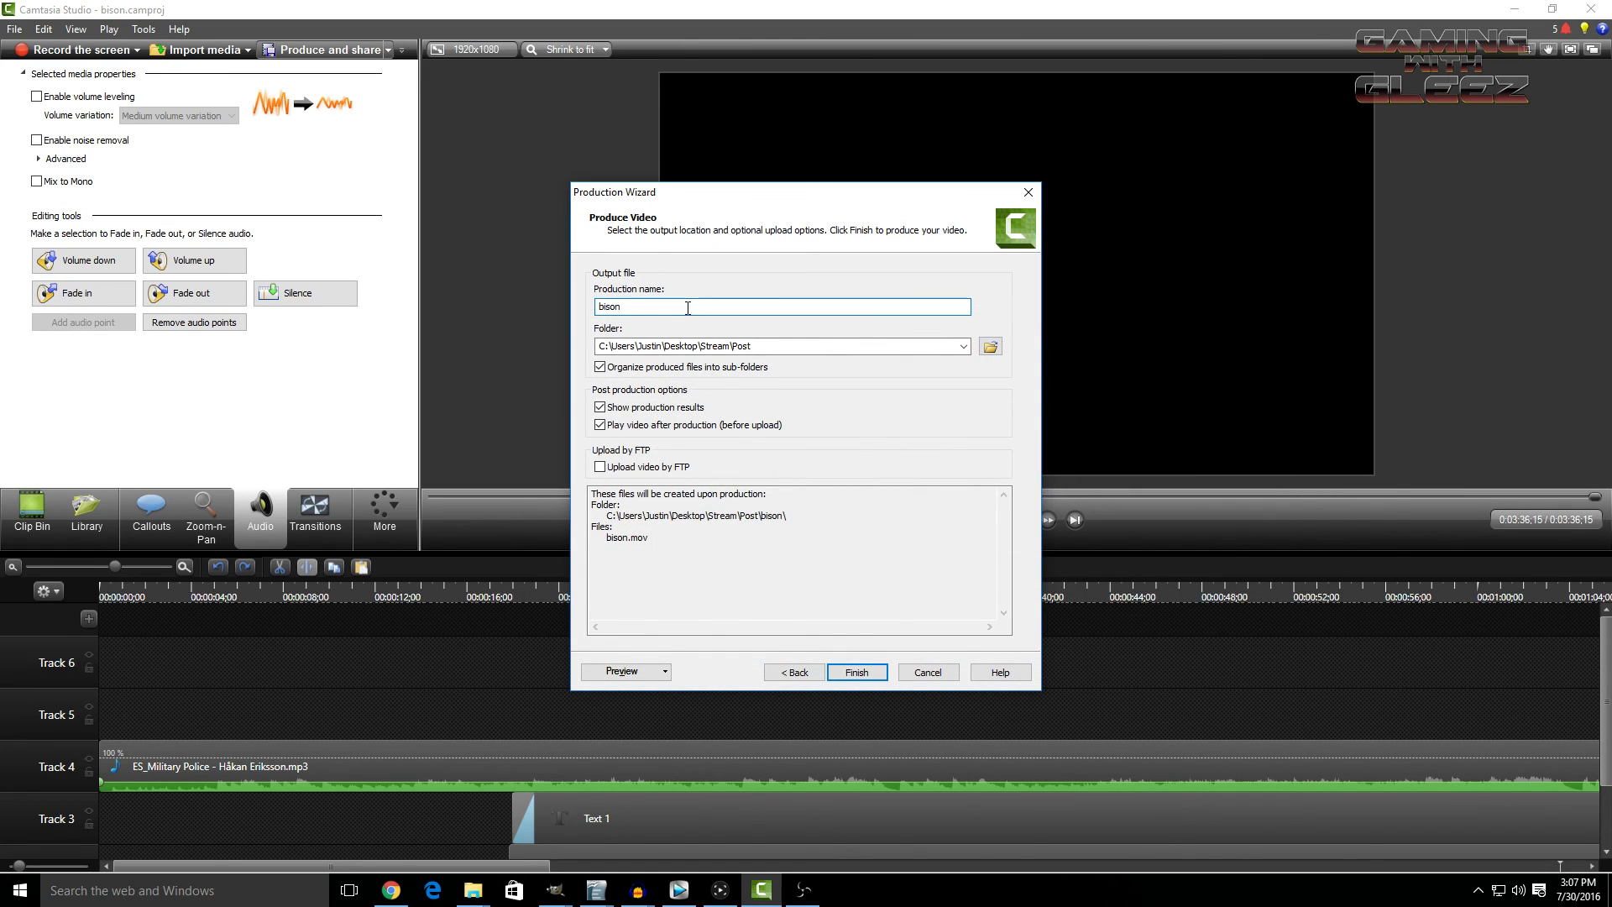
type("combo")
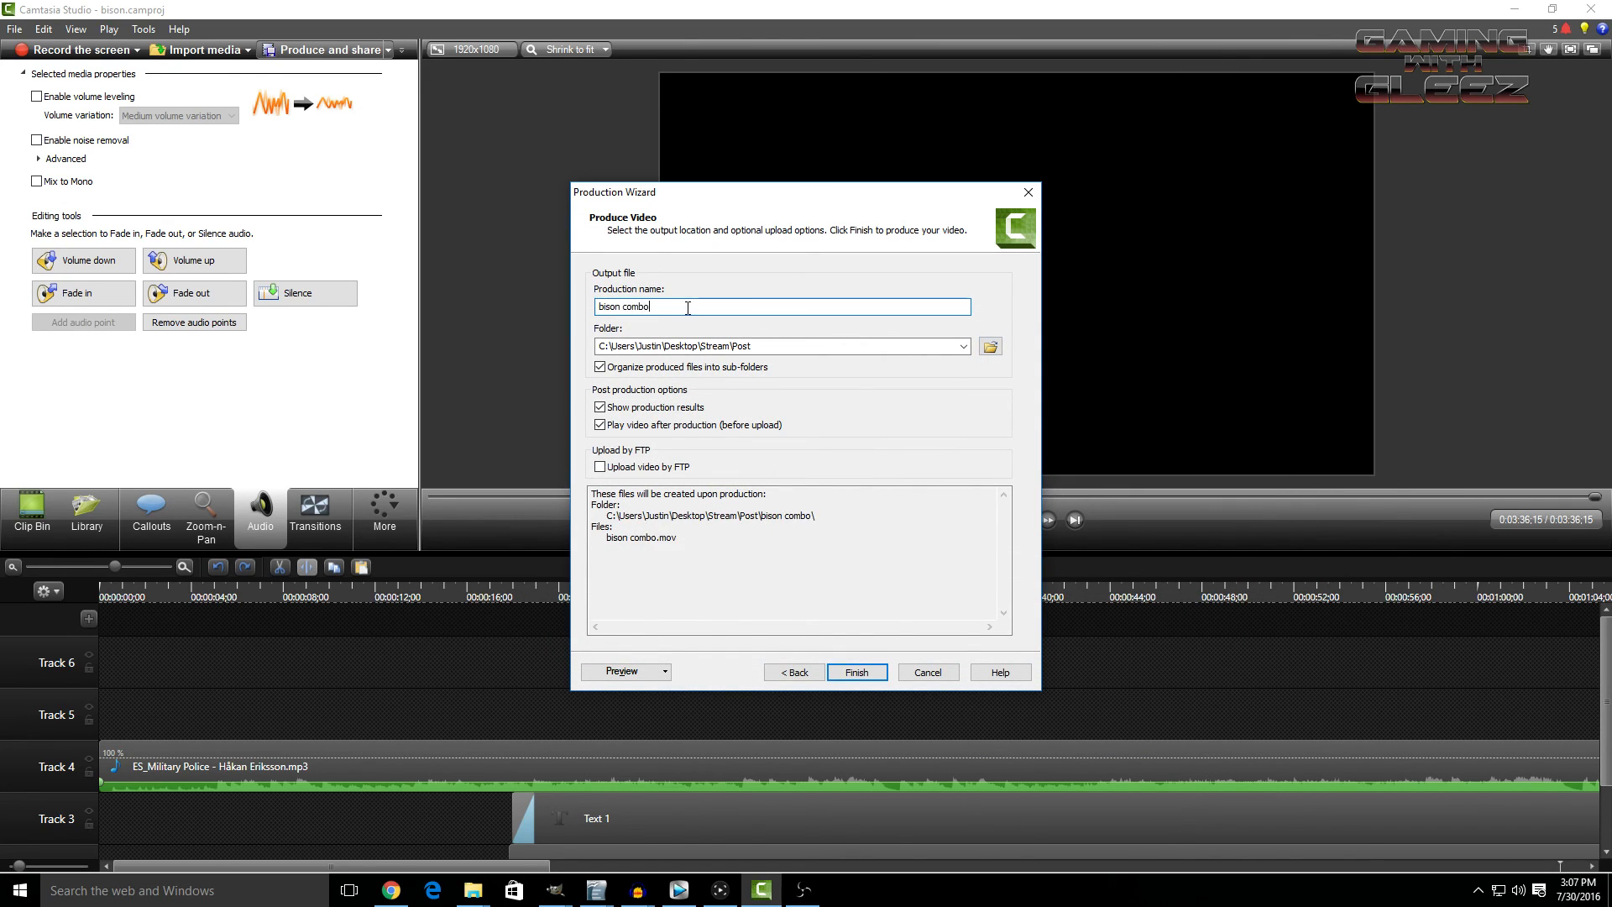